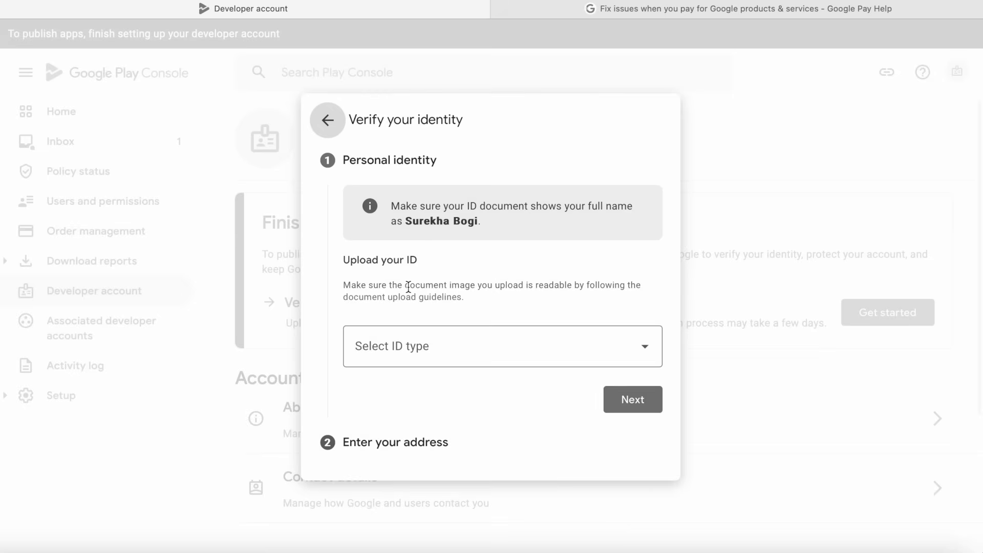
Open the Select ID type dropdown in the Verify your identity dialog to list accepted ID documents.
left_click(648, 348)
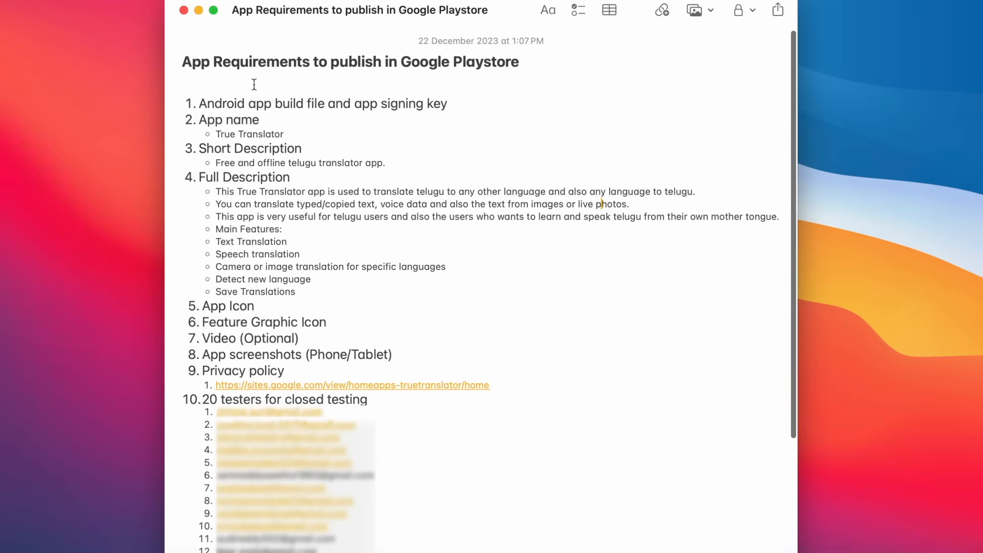
left_click_drag(185, 63, 533, 59)
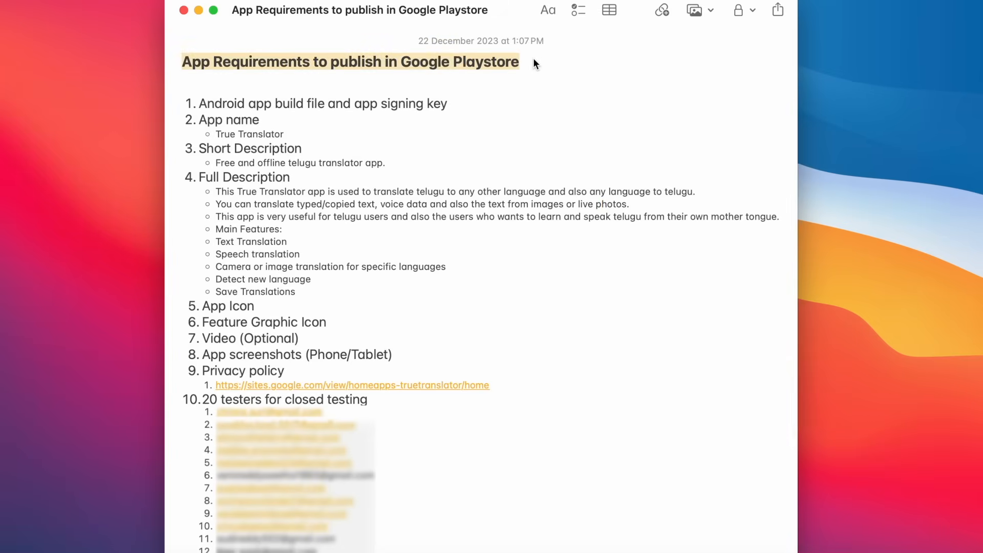
left_click(438, 182)
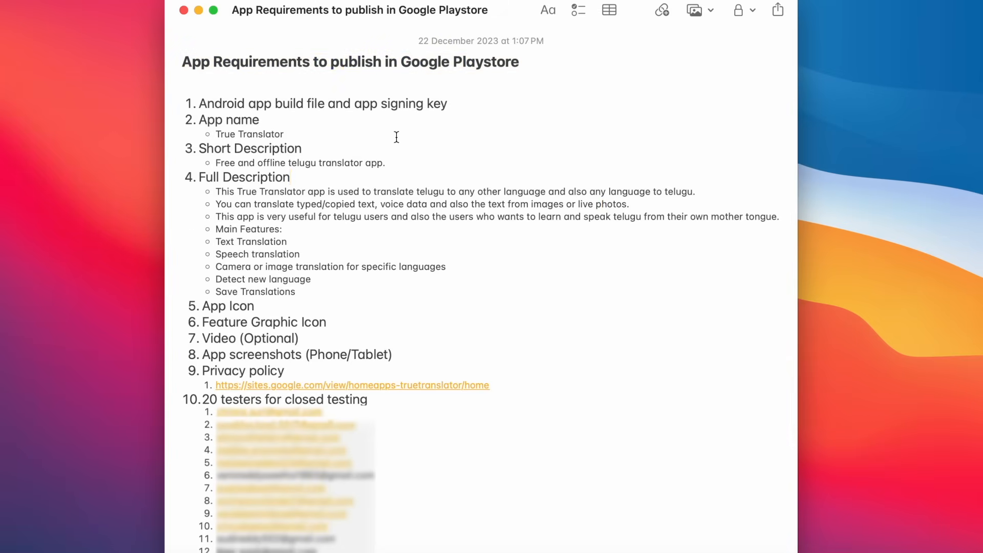
left_click_drag(199, 104, 468, 104)
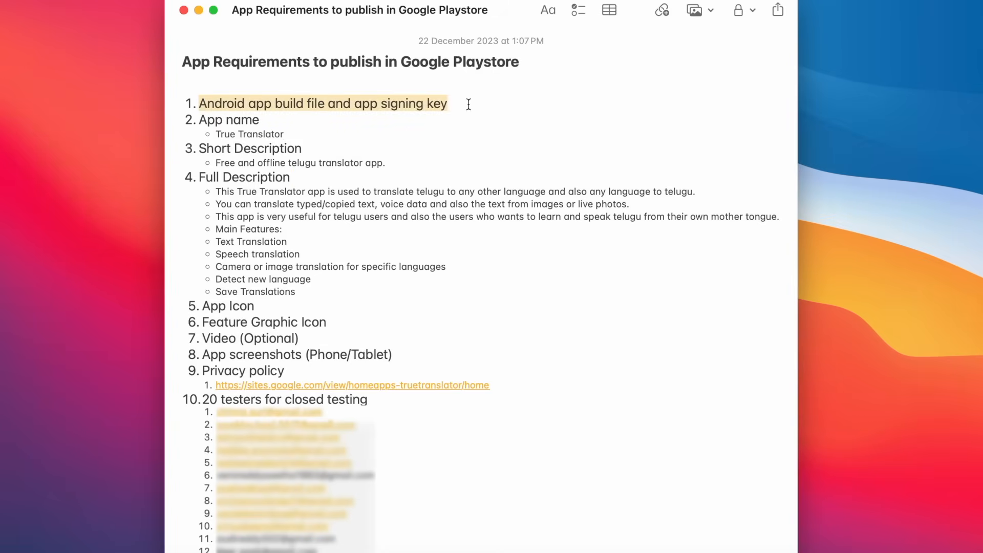
left_click_drag(199, 120, 262, 119)
left_click_drag(200, 148, 300, 149)
left_click_drag(201, 177, 302, 177)
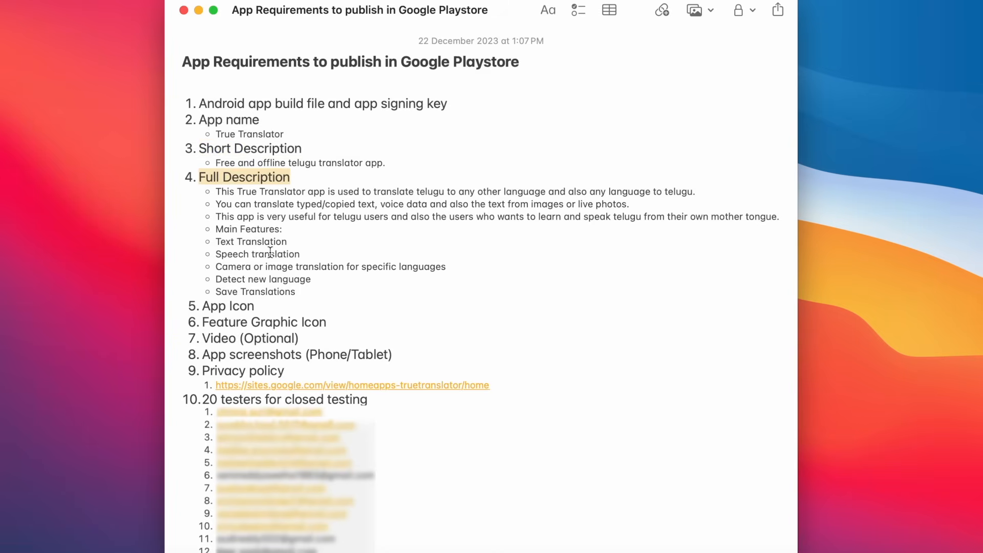
left_click_drag(203, 305, 265, 305)
left_click_drag(204, 322, 331, 320)
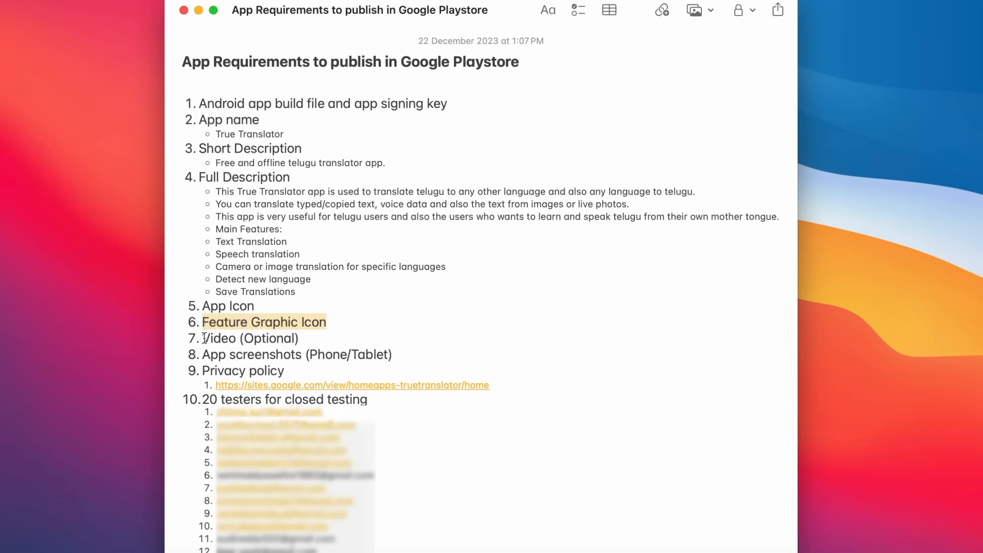
left_click_drag(204, 339, 295, 338)
double_click(270, 340)
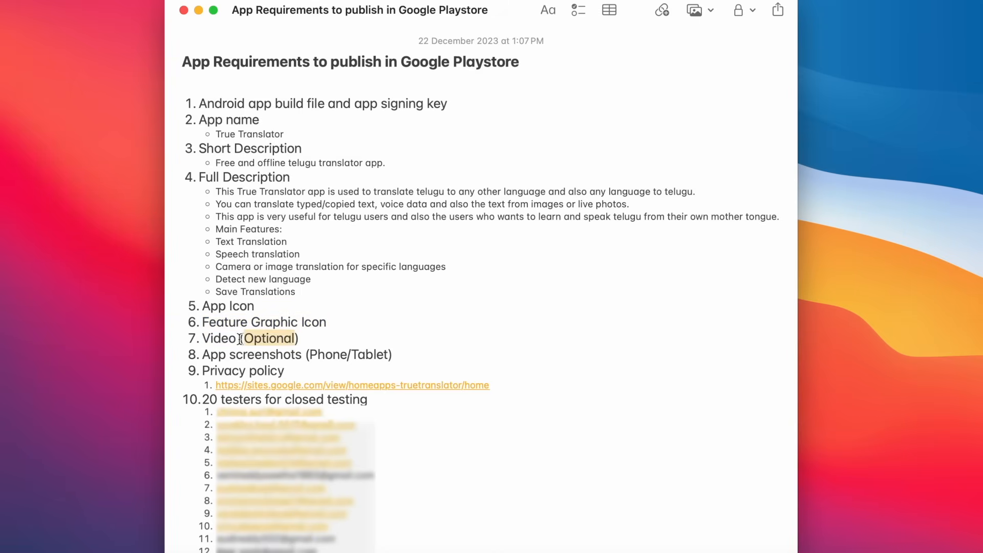
left_click_drag(203, 358, 414, 357)
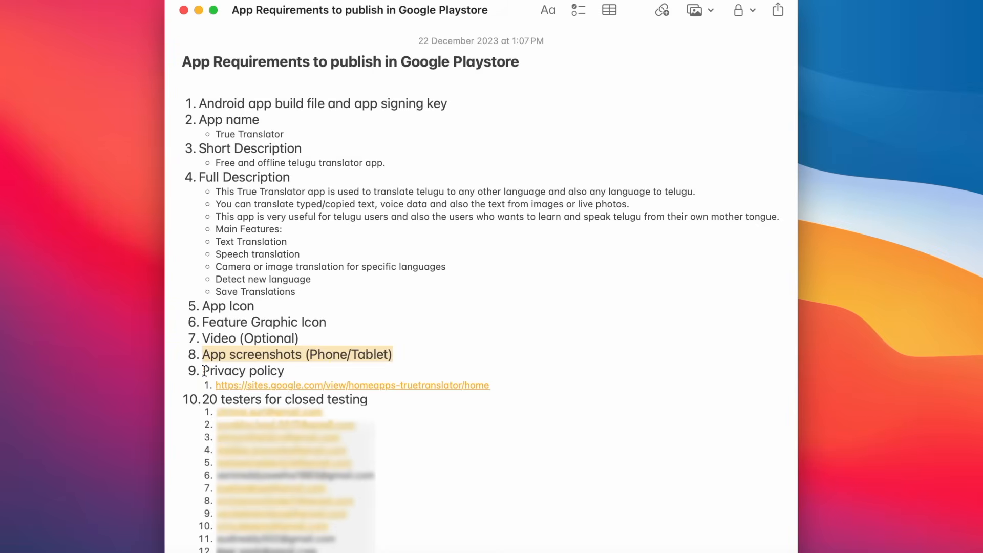
left_click_drag(205, 372, 291, 368)
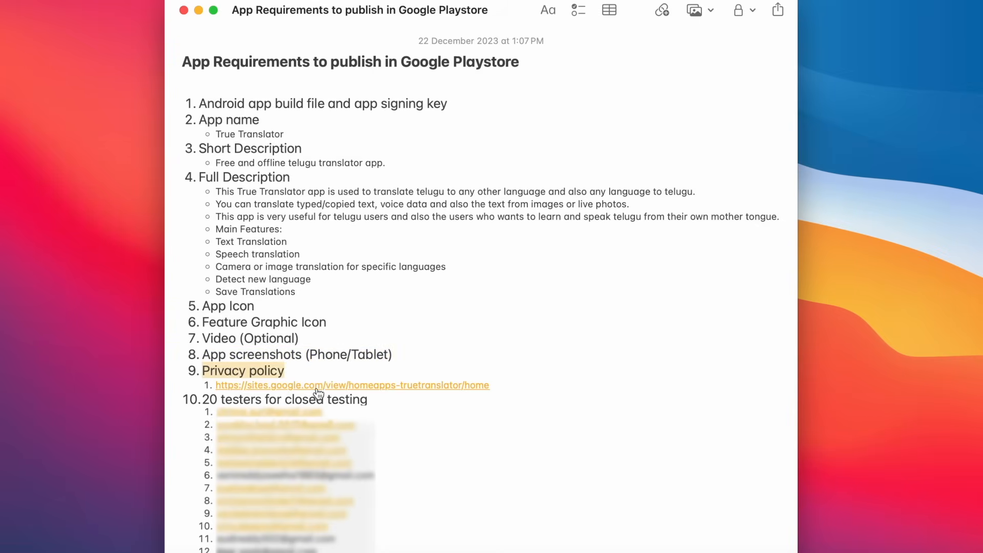
left_click(204, 398)
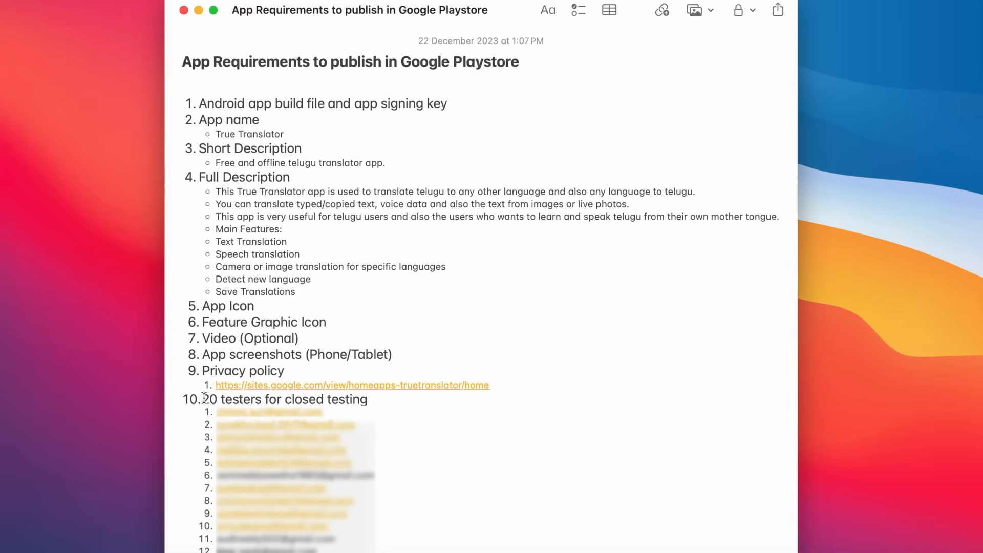
left_click_drag(204, 398, 363, 395)
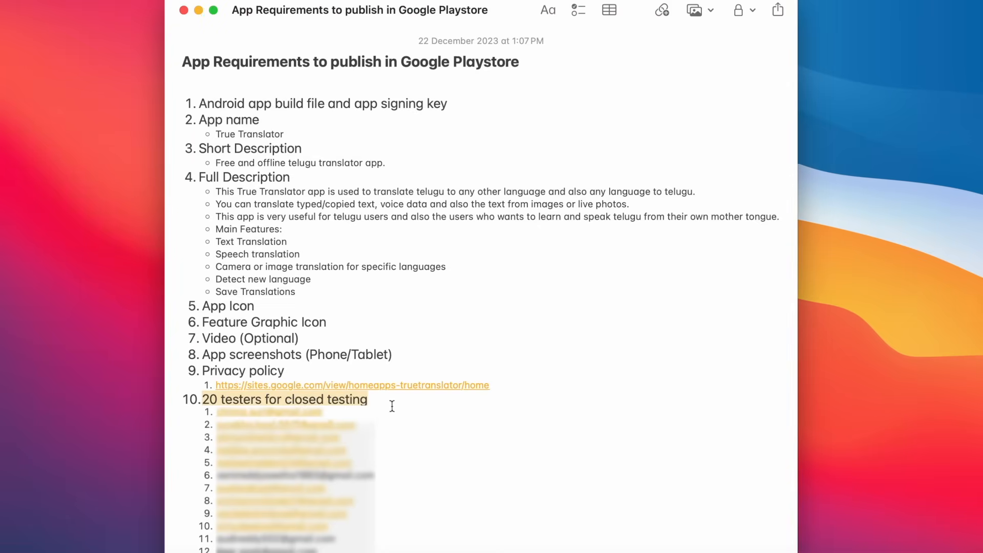
left_click(423, 315)
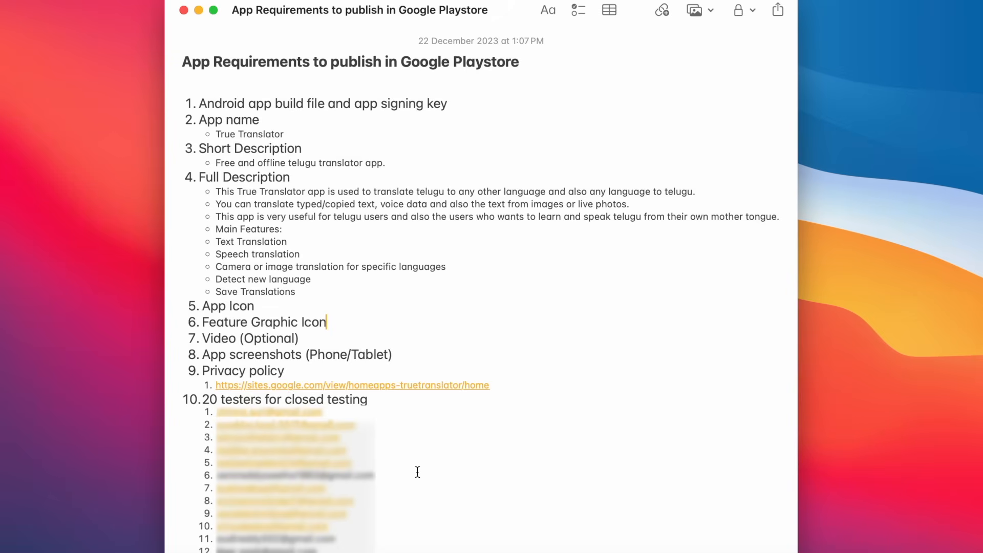
left_click_drag(200, 104, 466, 102)
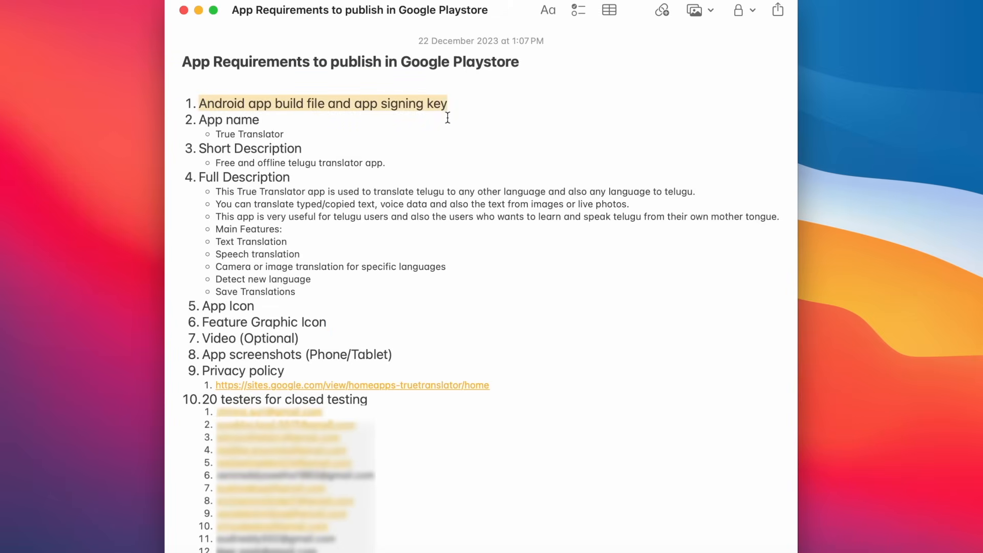
left_click(665, 282)
Clean the TrueTranslator project before building.
left_click(844, 551)
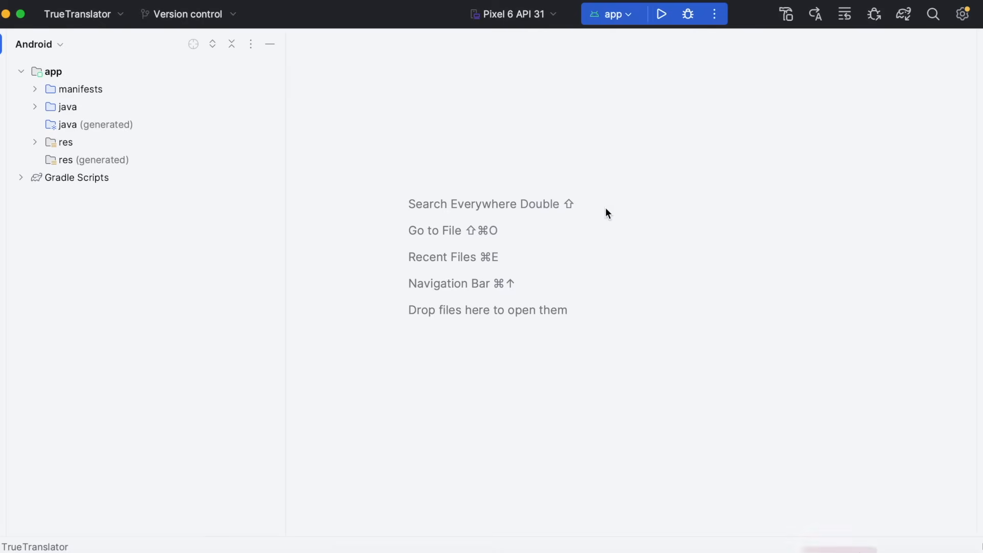
left_click(41, 48)
key("Escape")
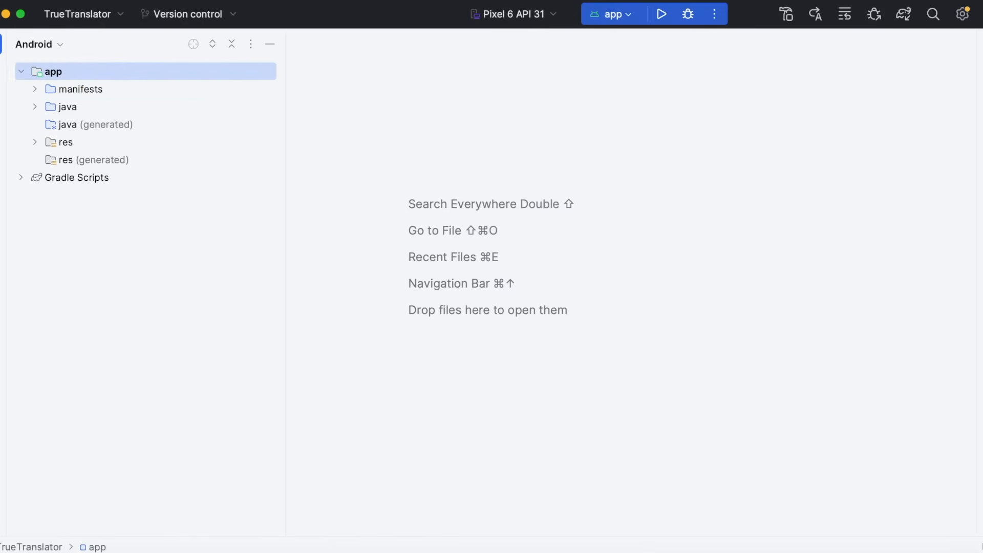
left_click(355, 245)
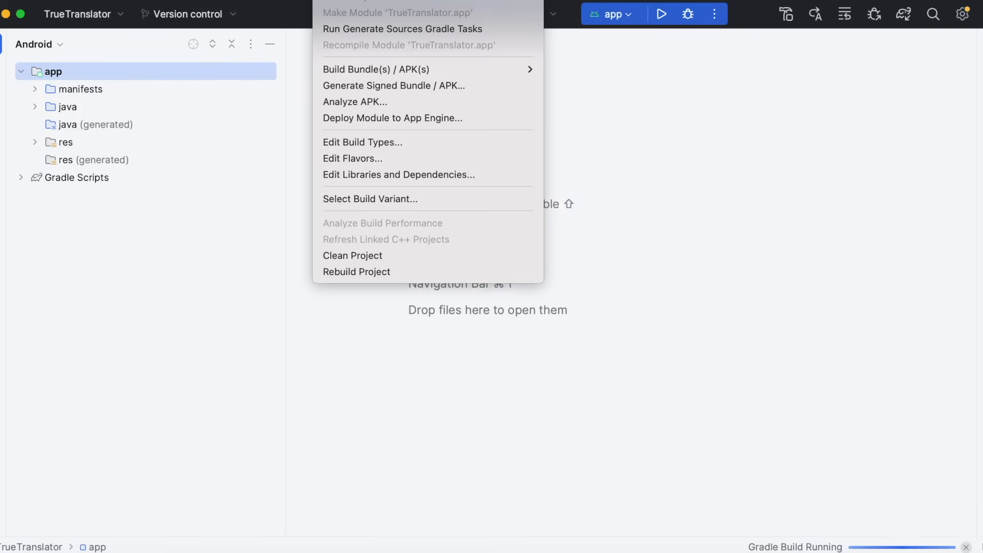
Generate a signed release bundle, remembering passwords and exporting the encrypted key to the keystore folder.
left_click(411, 82)
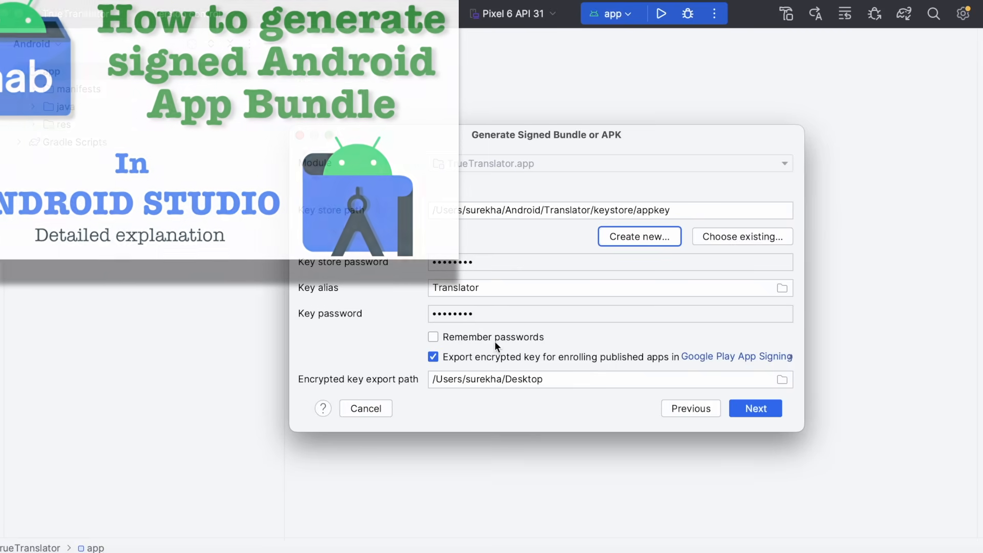
left_click(433, 336)
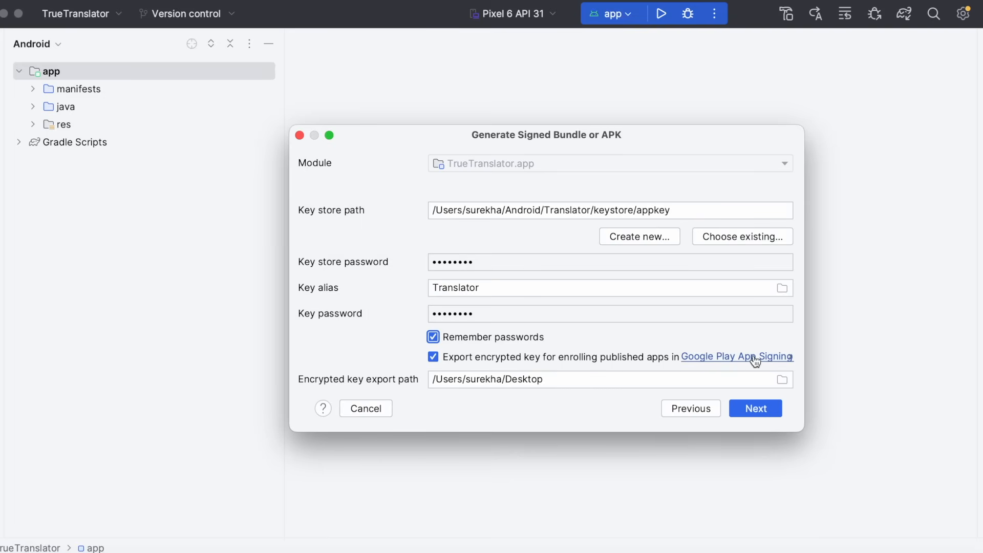
left_click(781, 379)
left_click(611, 77)
left_click(515, 162)
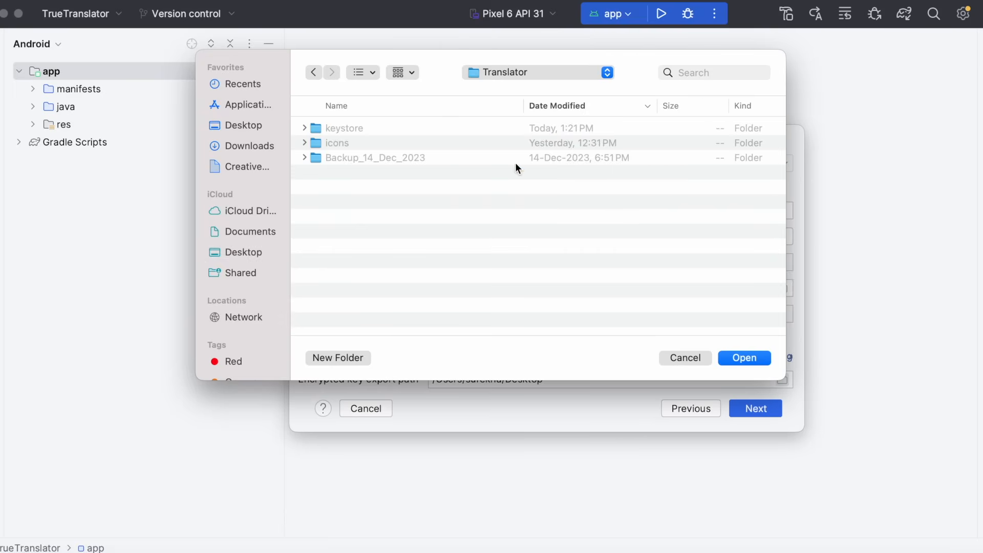
double_click(336, 129)
left_click(759, 357)
left_click(756, 408)
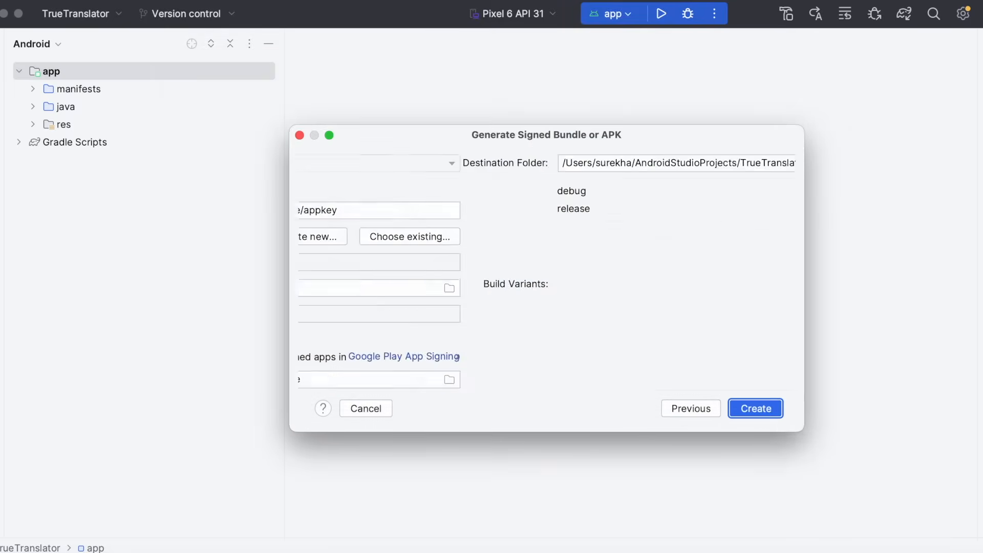
left_click(551, 215)
left_click(756, 408)
Switch the project tree to Project view and expand the app folder.
left_click(36, 44)
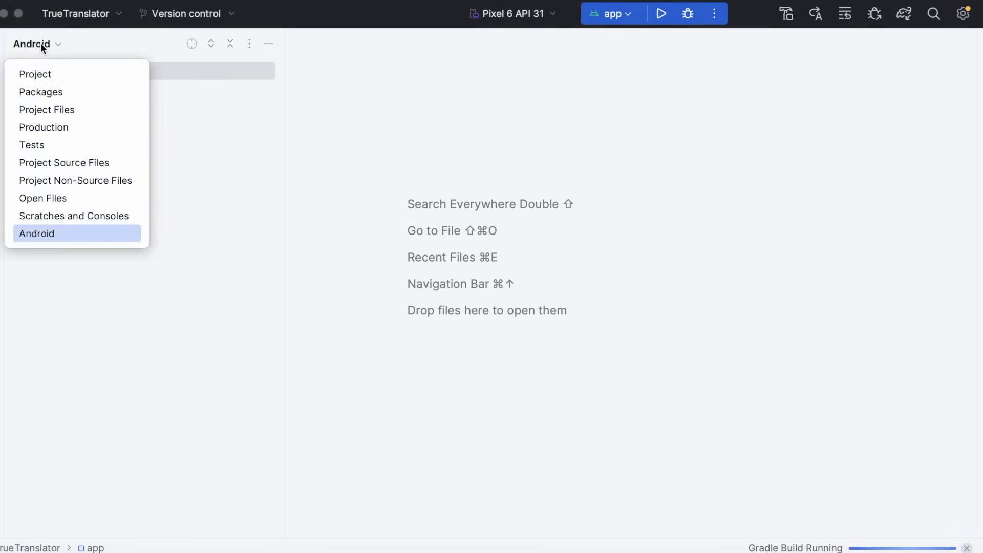
left_click(14, 73)
left_click(25, 124)
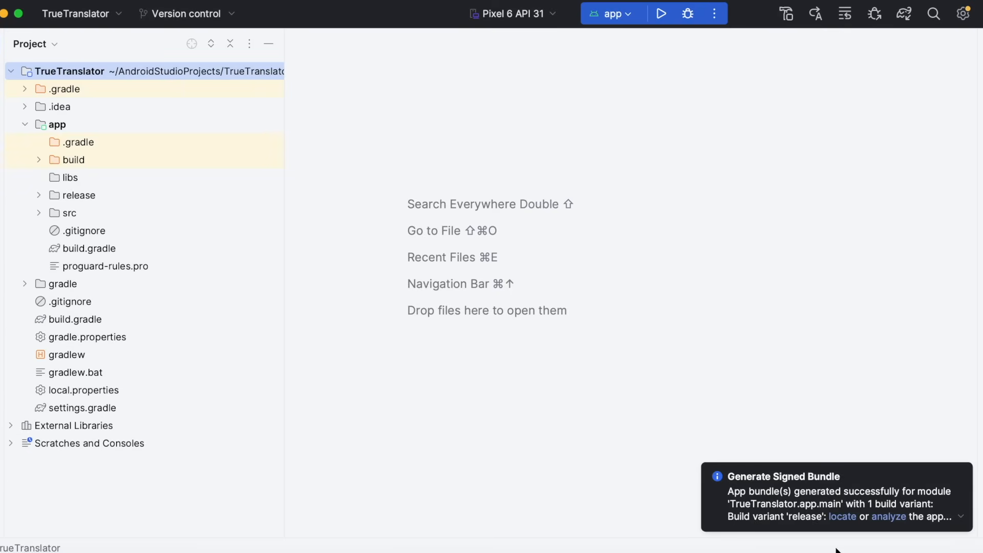
Locate the generated Translator-v1-release.aab and exported private_key.pepk, then minimize Android Studio.
left_click(847, 517)
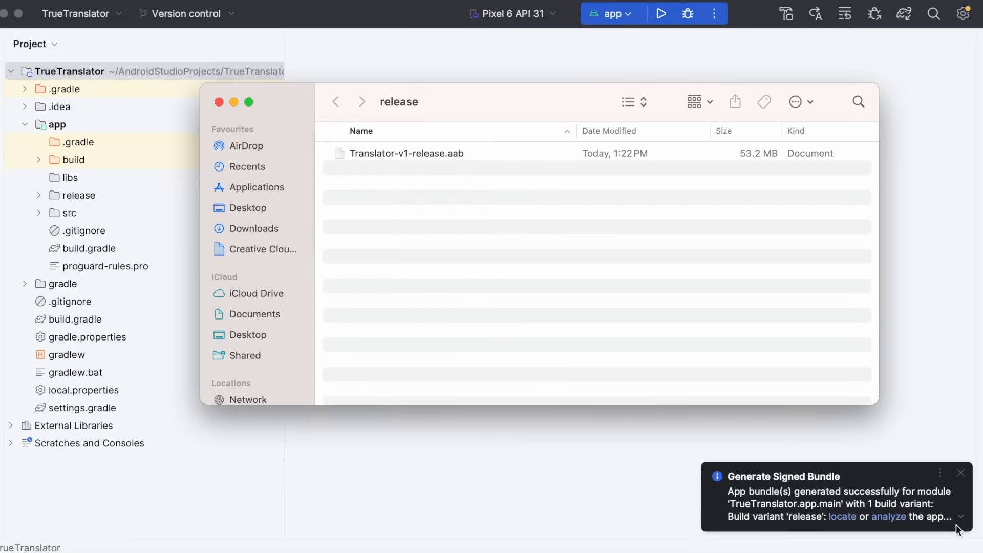
left_click(960, 517)
left_click(742, 505)
left_click(432, 194)
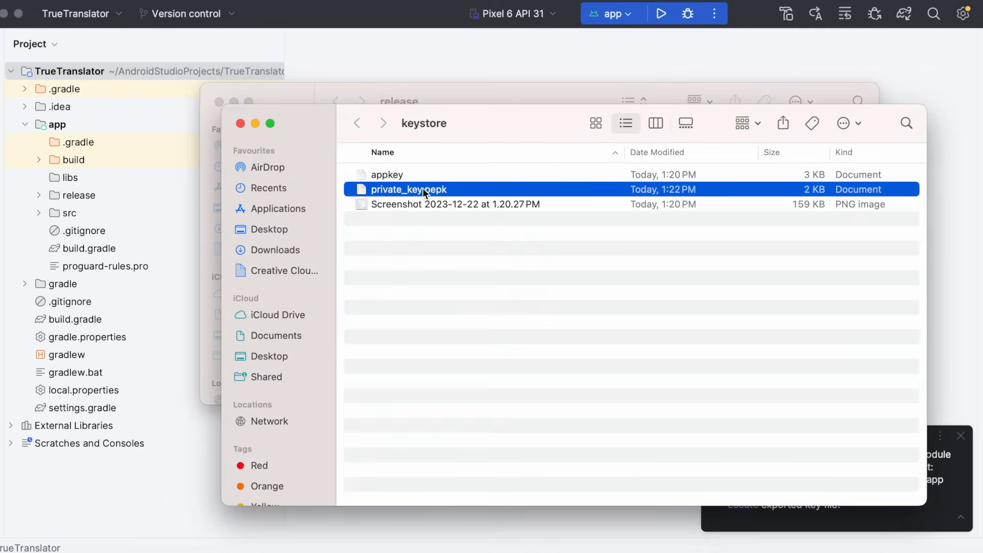
left_click(240, 124)
left_click(405, 156)
left_click(220, 102)
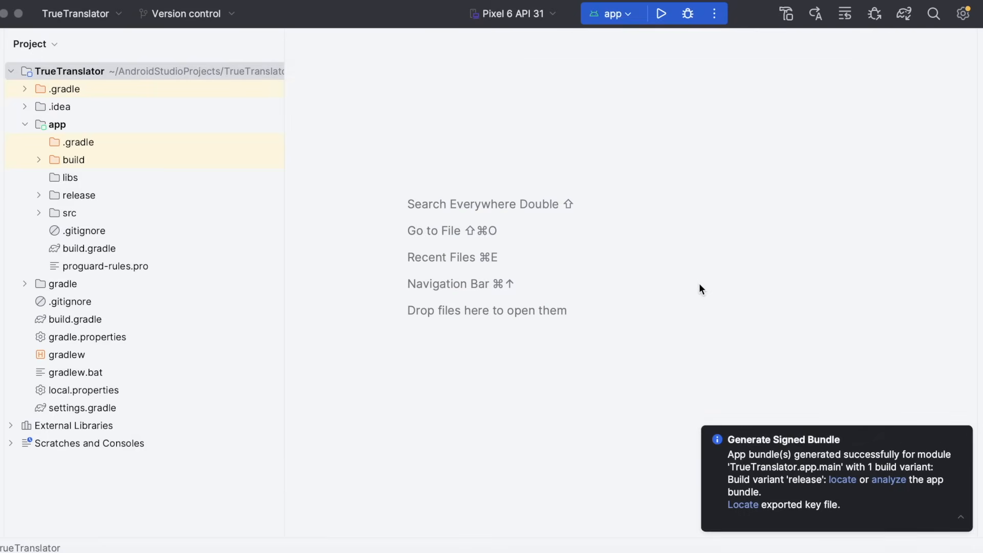
left_click(700, 287)
left_click(5, 15)
Highlight the App name, Short Description and Full Description requirements in the note.
left_click(272, 110)
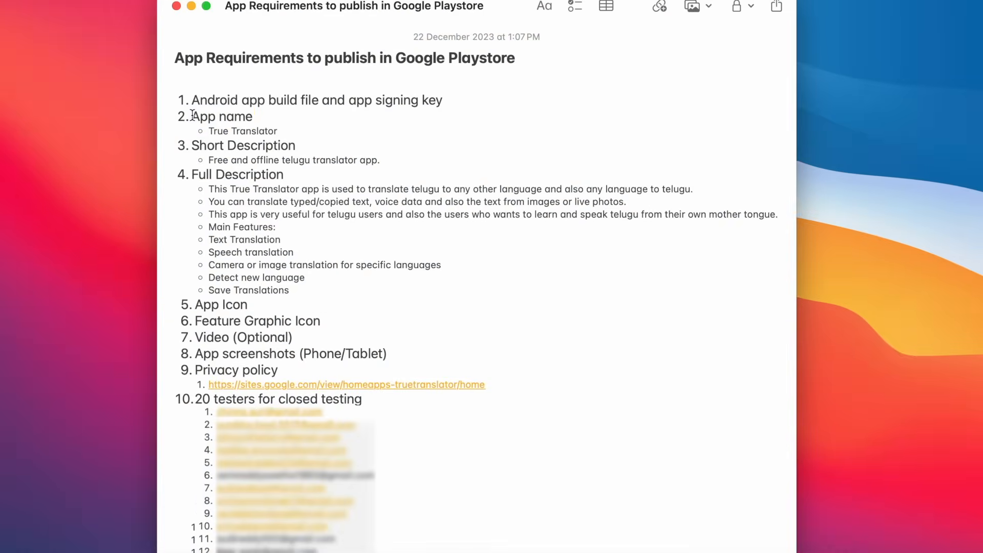
left_click_drag(200, 116, 268, 115)
left_click_drag(190, 116, 271, 118)
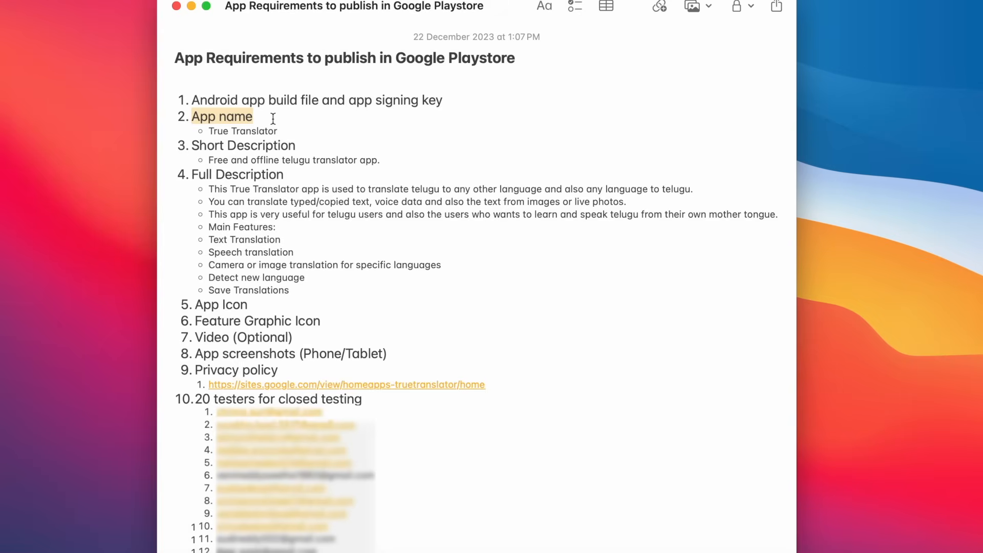
left_click_drag(193, 146, 302, 145)
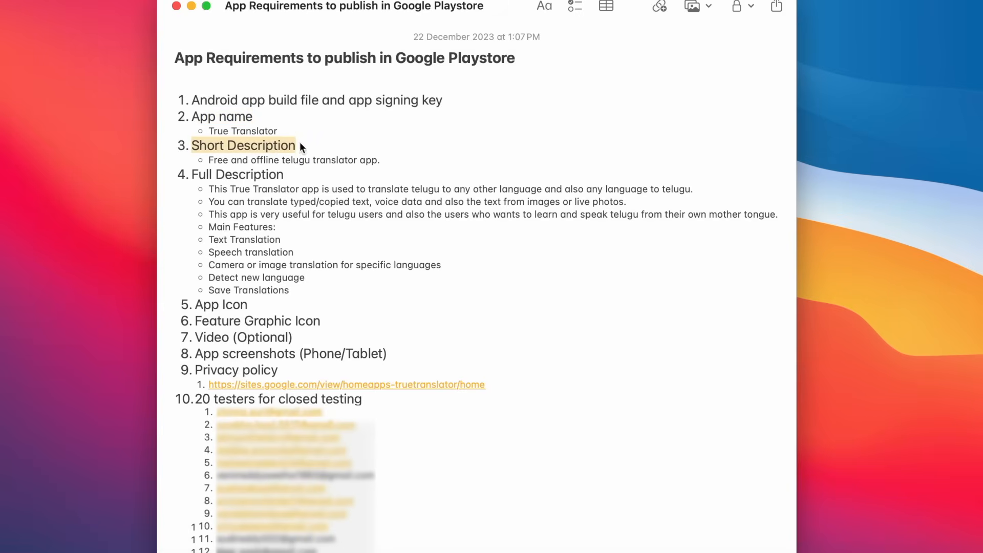
left_click_drag(193, 174, 291, 176)
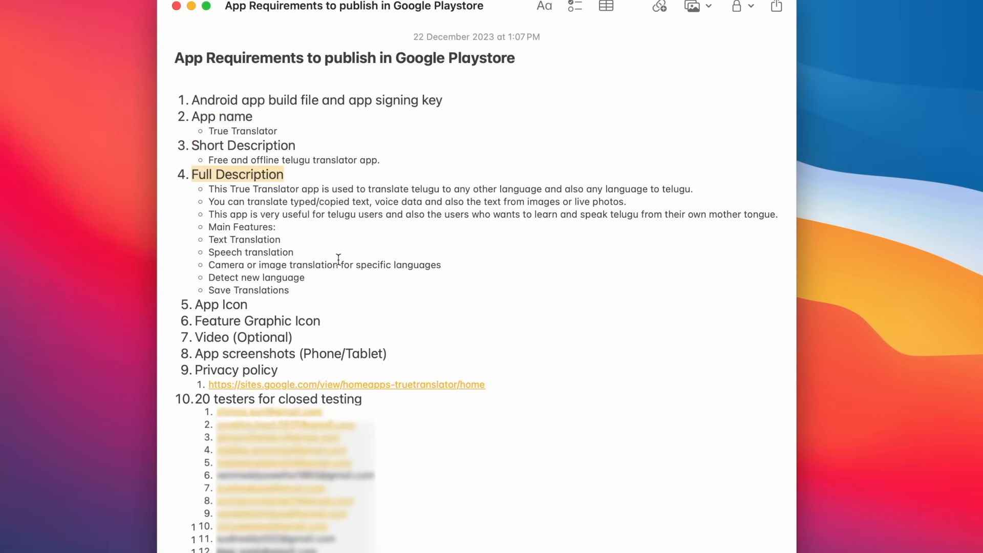
left_click(362, 283)
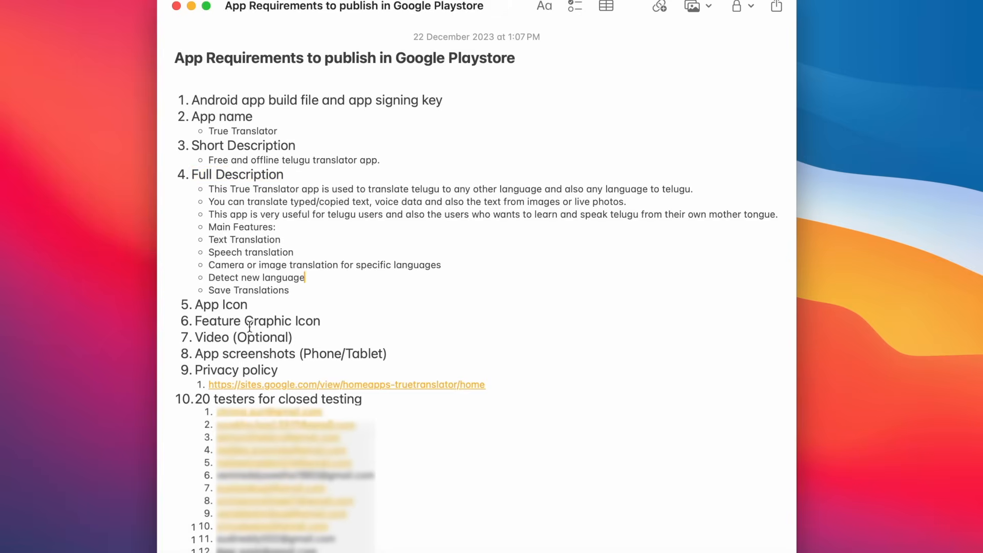
Review the App Icon and screenshots requirements, then preview translatorAppIcon512.png from the V1.0 folder.
left_click_drag(198, 310, 337, 328)
left_click_drag(199, 356, 404, 350)
left_click(406, 350)
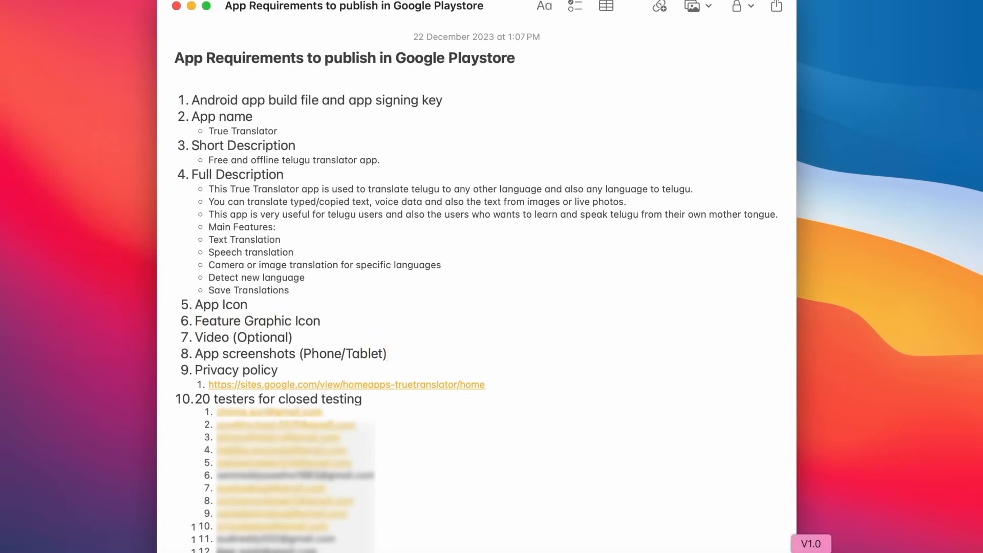
left_click(811, 551)
double_click(425, 144)
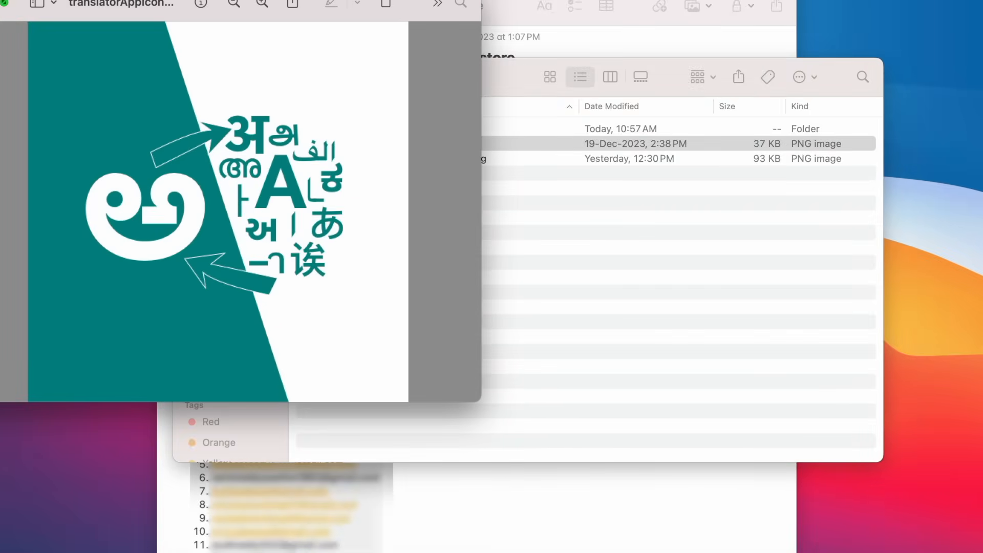
Close the icon preview, check translatorAppIcon512.png and TranslatorFeatureIcon1024x500.png, then switch to Adobe XD.
key("super+w")
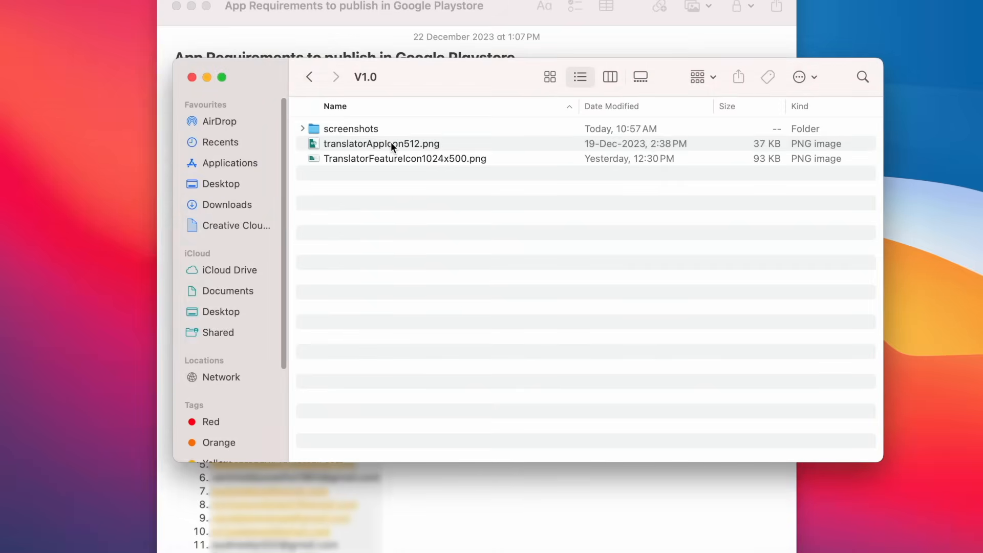
left_click(394, 144)
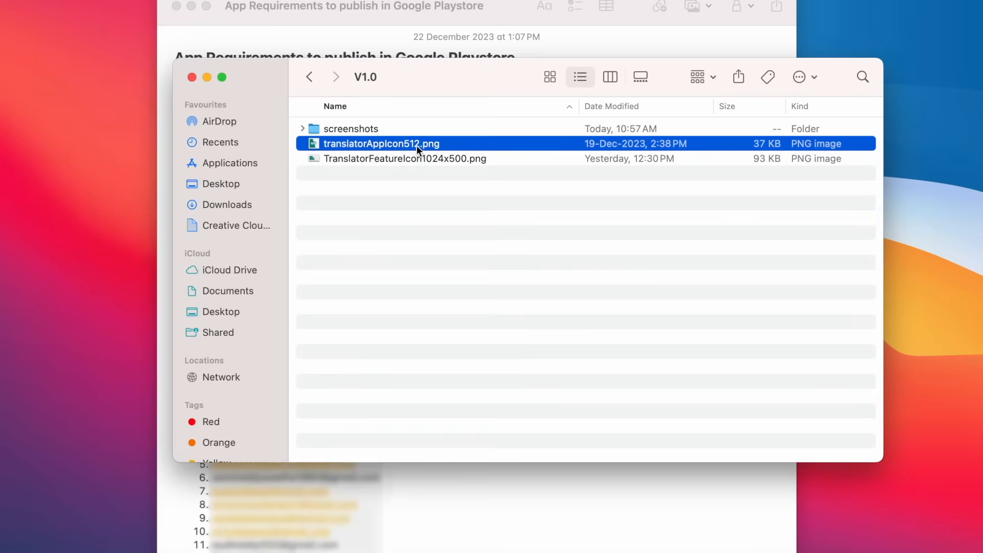
left_click(443, 161)
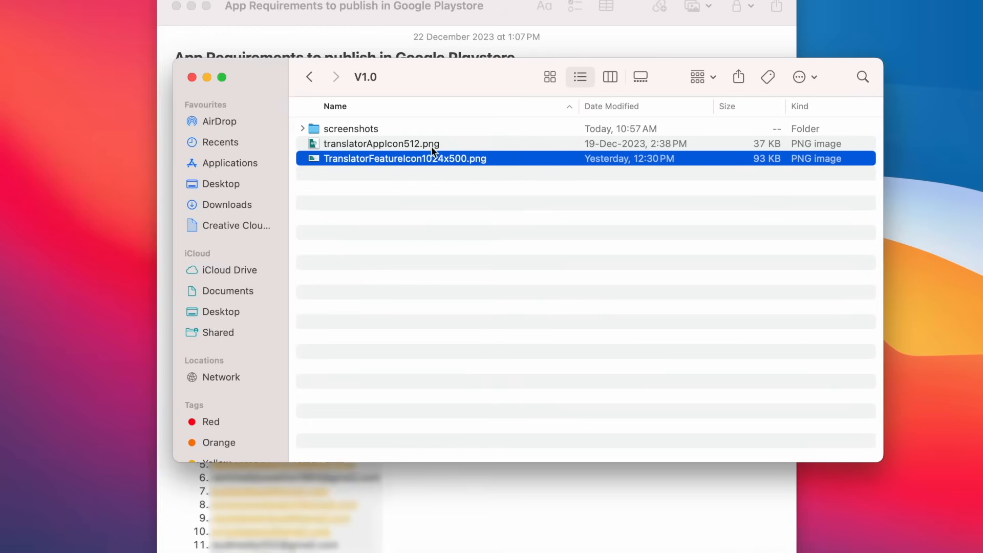
left_click(526, 549)
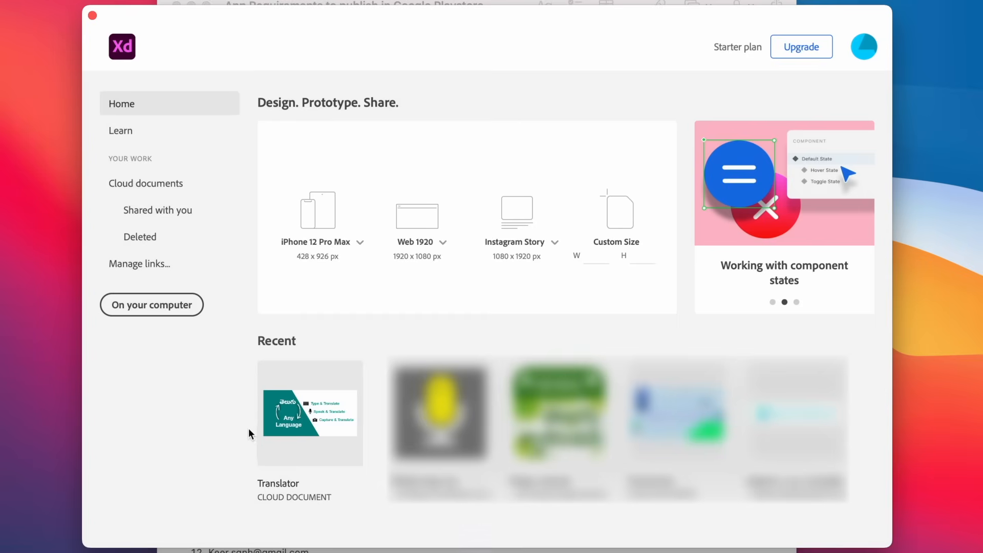
Open the Translator XD document, close XD, preview a screenshot from the screenshots folder, and return to Notes.
left_click(293, 417)
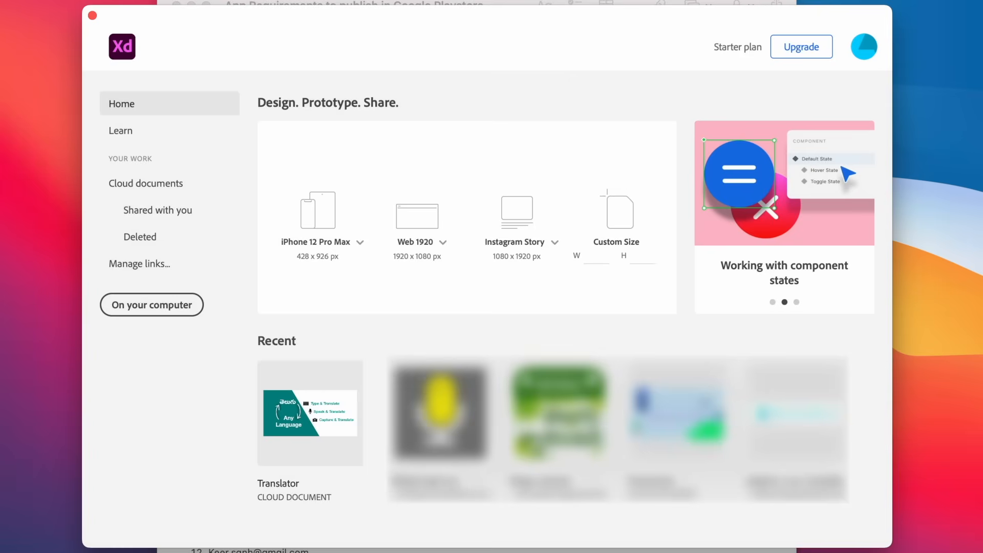
left_click(93, 16)
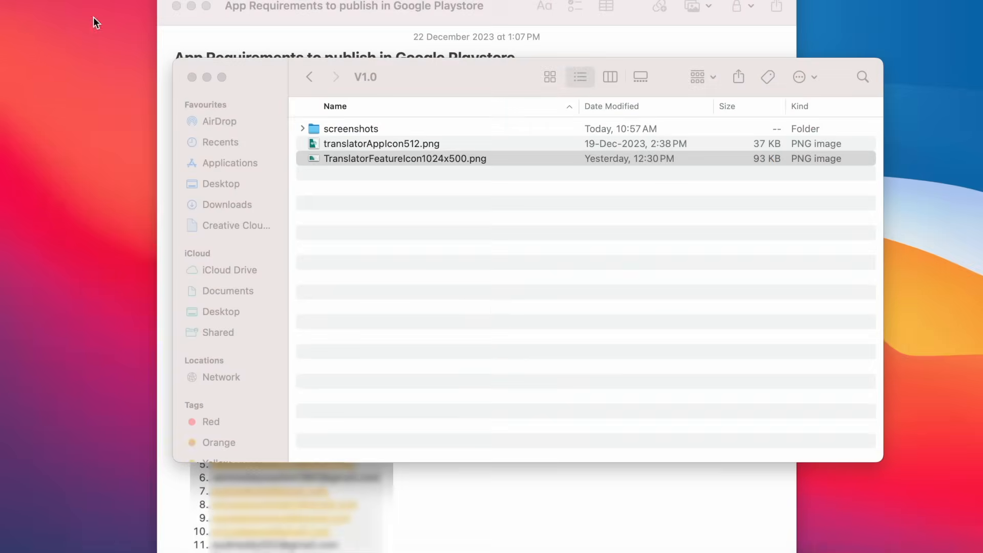
double_click(361, 129)
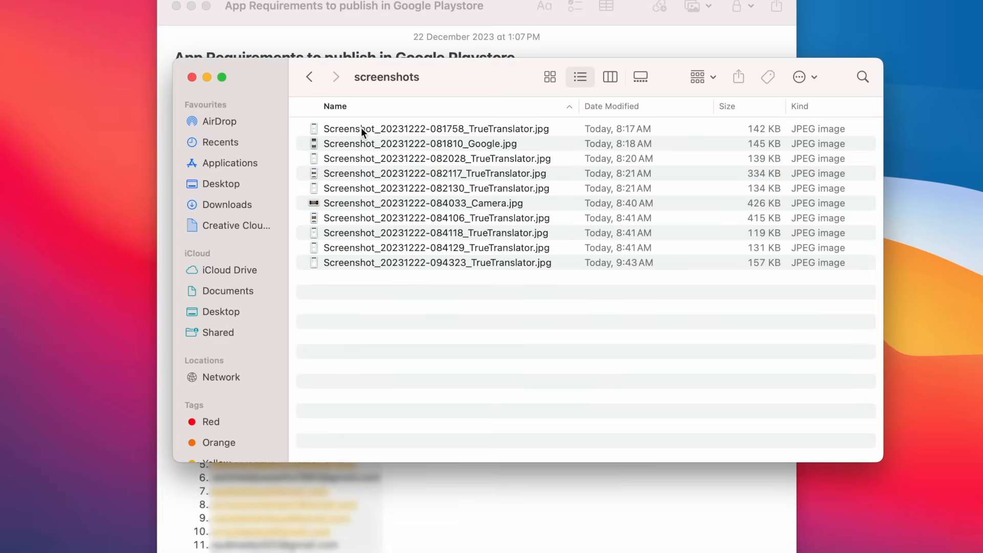
double_click(401, 129)
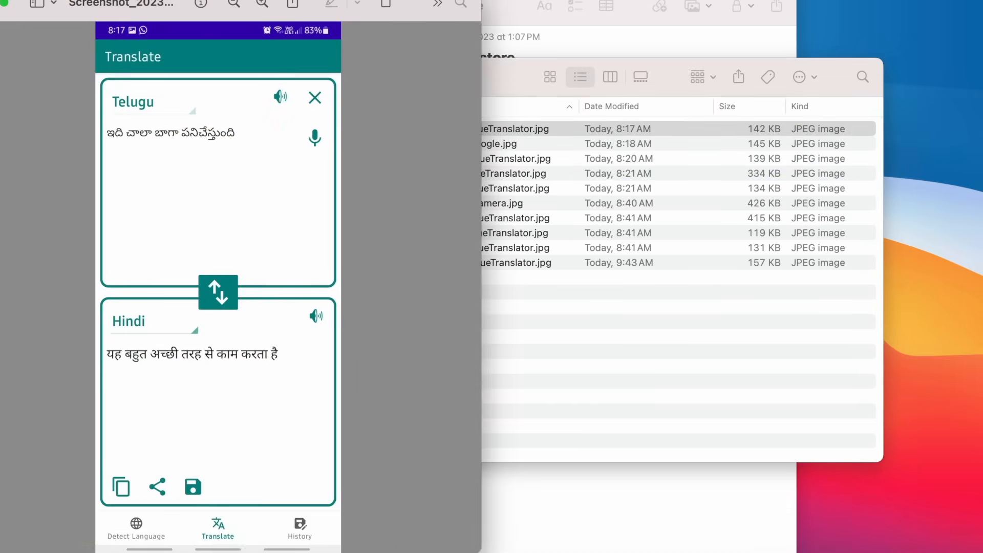
key("super+w")
left_click(585, 499)
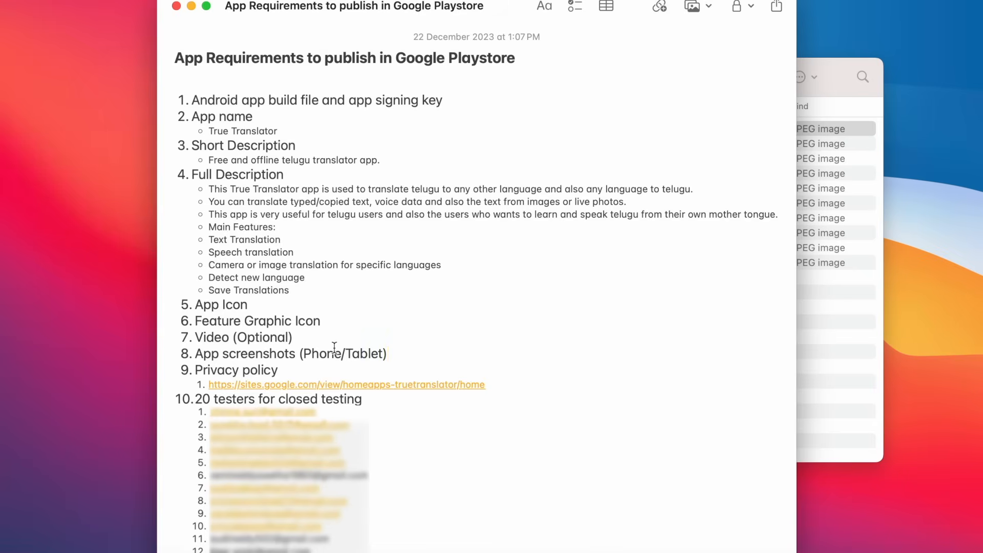
left_click(565, 551)
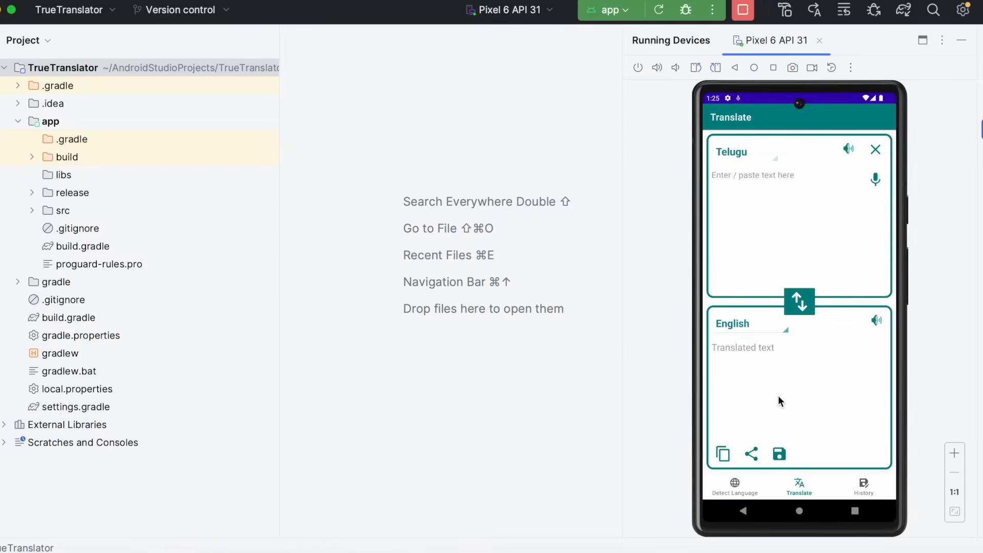
left_click(792, 67)
left_click(364, 18)
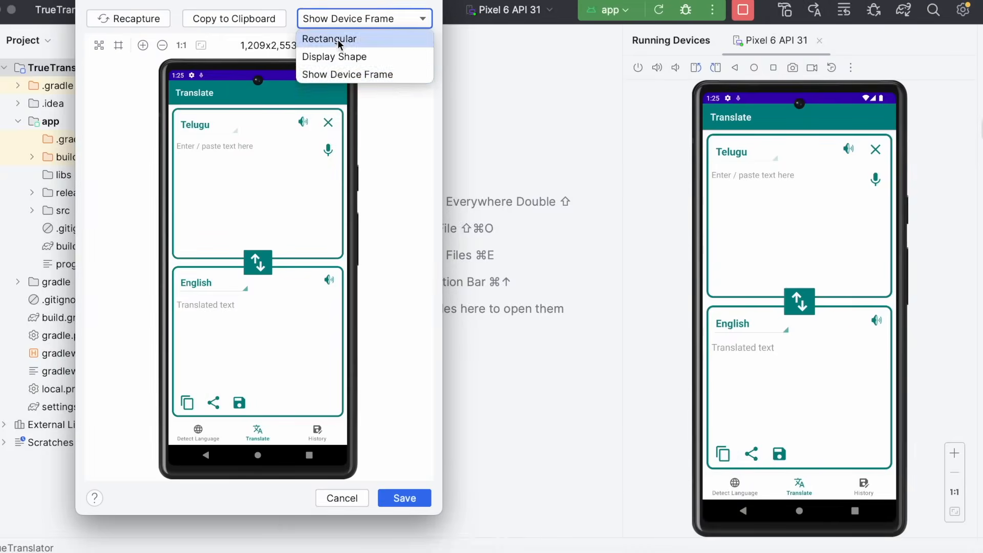
left_click(340, 37)
left_click(373, 20)
left_click(348, 57)
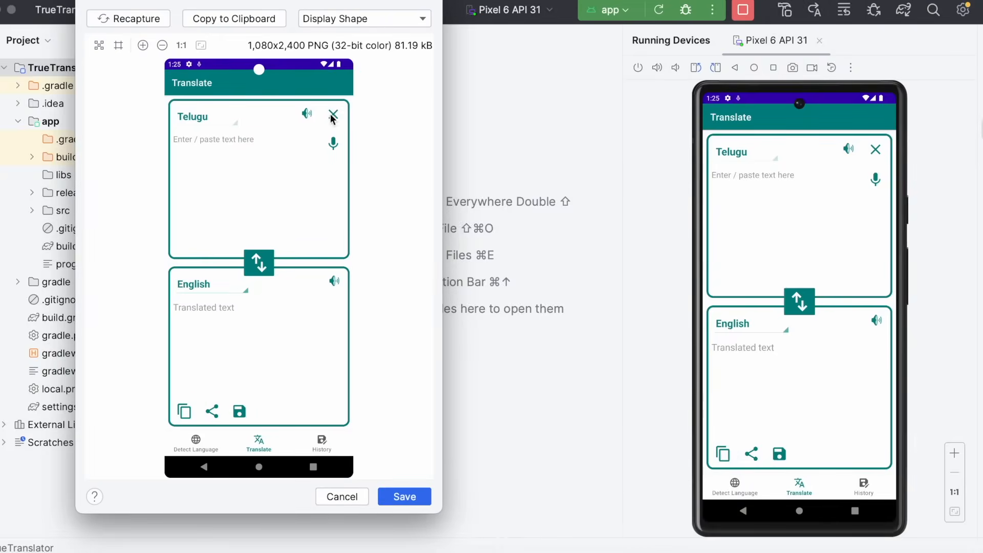
left_click(376, 20)
left_click(361, 75)
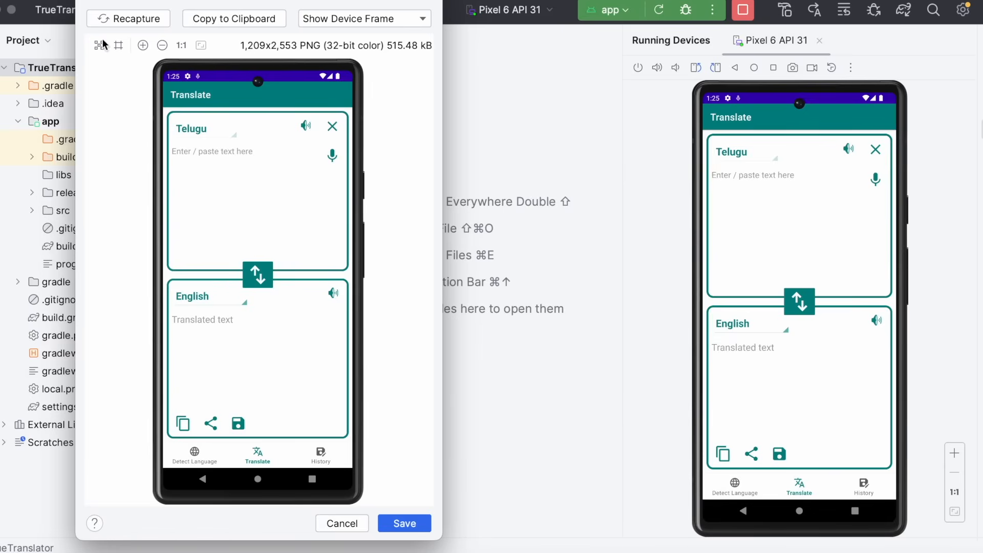
left_click(87, 1)
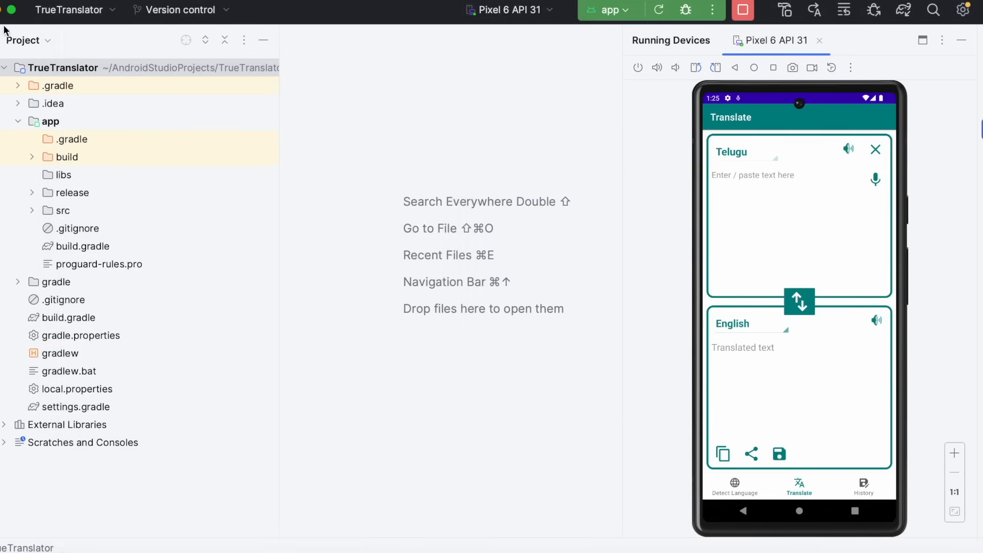
left_click(1, 10)
Highlight the Privacy policy heading in the note and open its sites.google.com link.
left_click(275, 353)
left_click_drag(198, 353, 402, 354)
left_click(399, 354)
left_click_drag(195, 371, 287, 367)
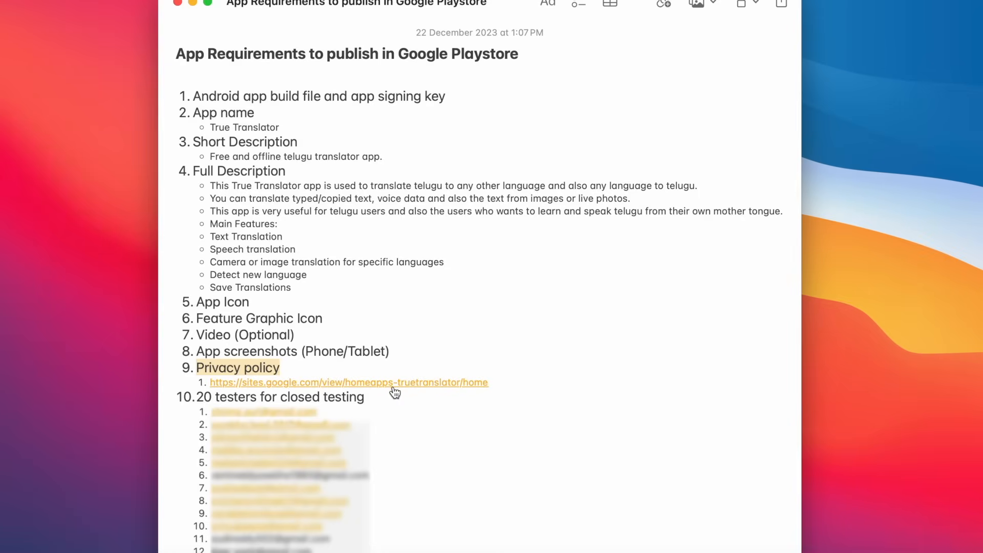
left_click(408, 382)
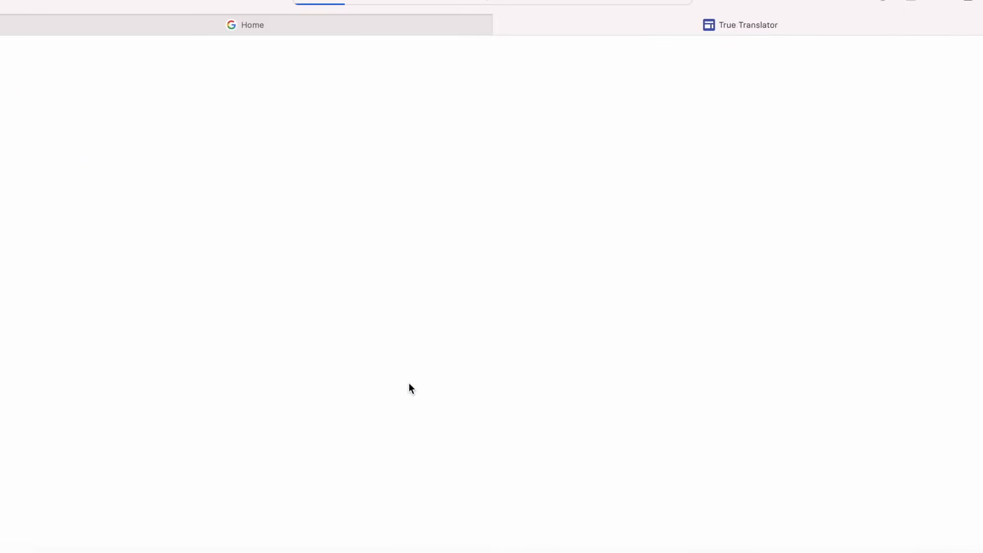
Scroll through the privacy policy page, then highlight '20 testers for closed testing' in Notes.
scroll(370, 460, "down", 7)
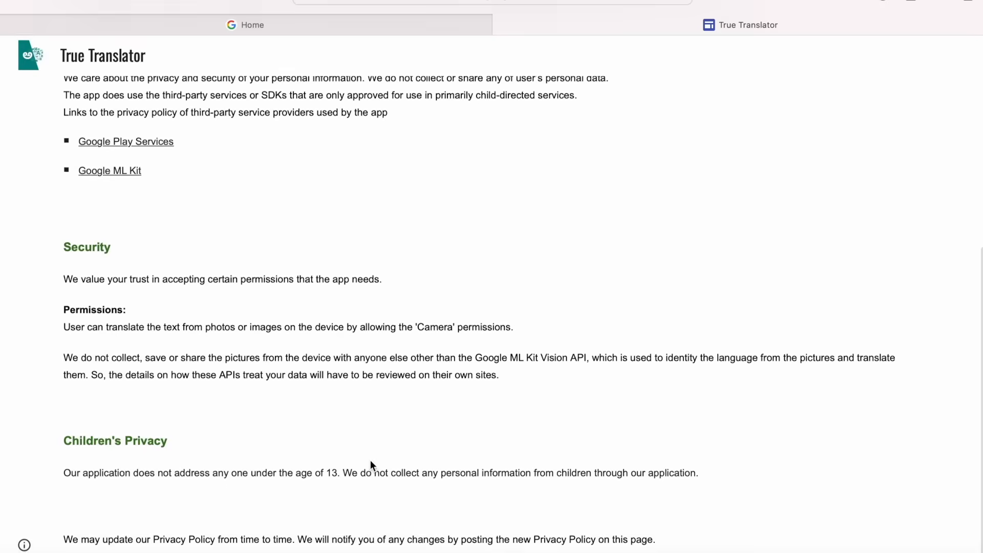
scroll(372, 461, "up", 7)
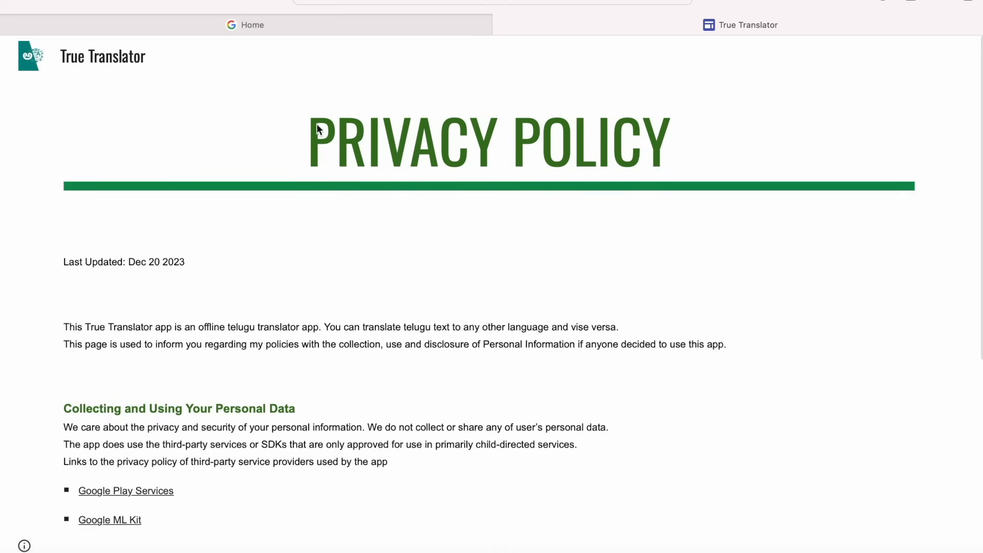
scroll(378, 321, "down", 7)
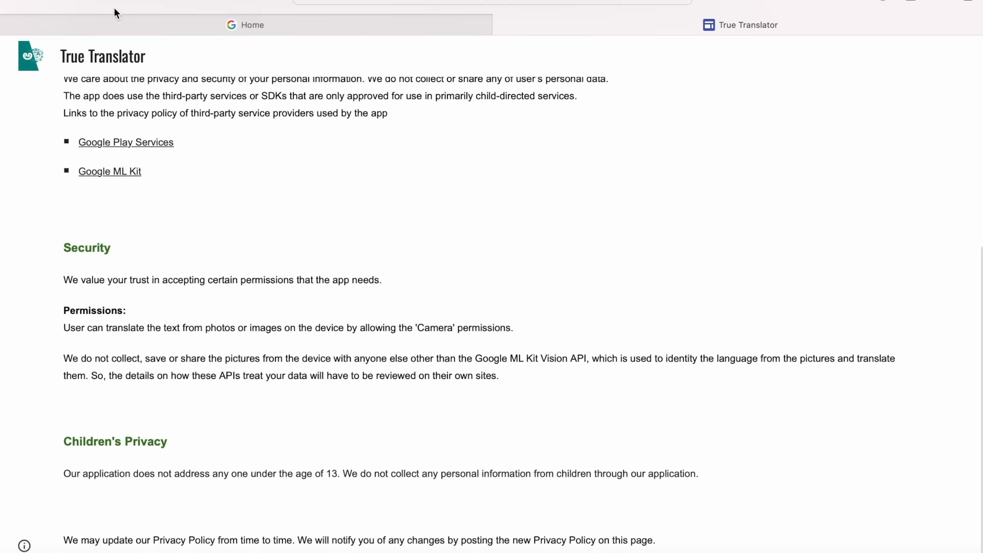
left_click(35, 2)
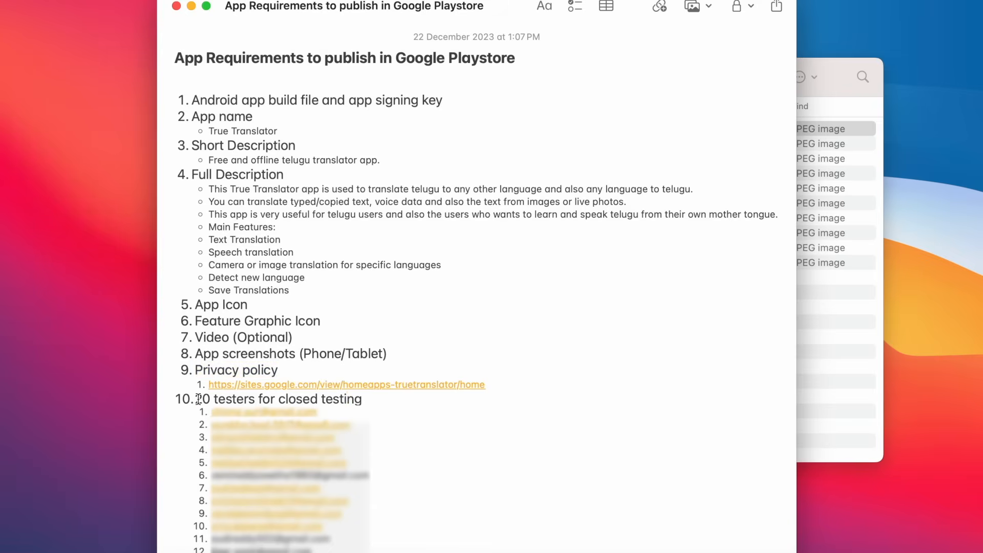
left_click_drag(198, 399, 364, 401)
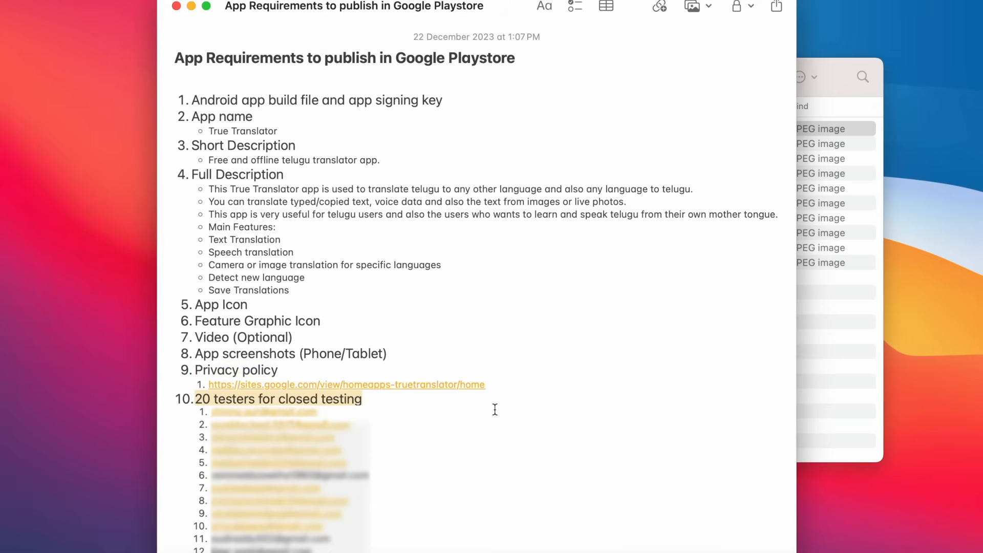
Clear the testers highlight and go back to the V1.0 folder in Finder.
left_click(536, 404)
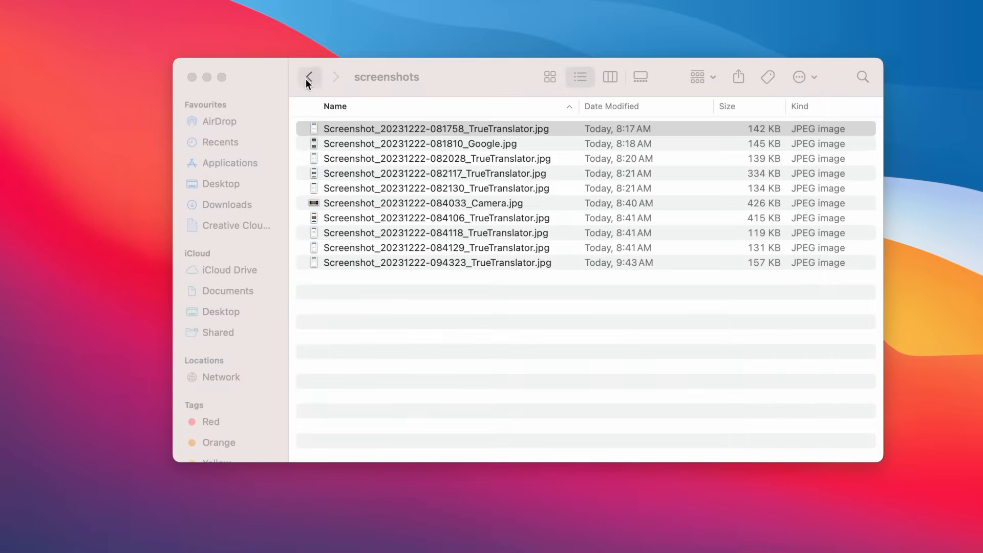
left_click(307, 78)
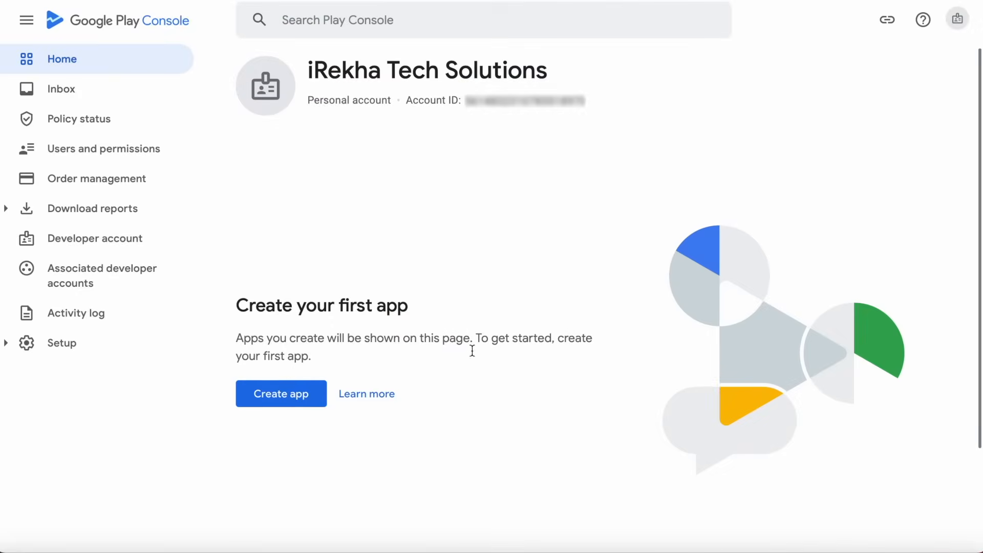
Start a new app named 'True Translator', set as an App and Free.
left_click(285, 398)
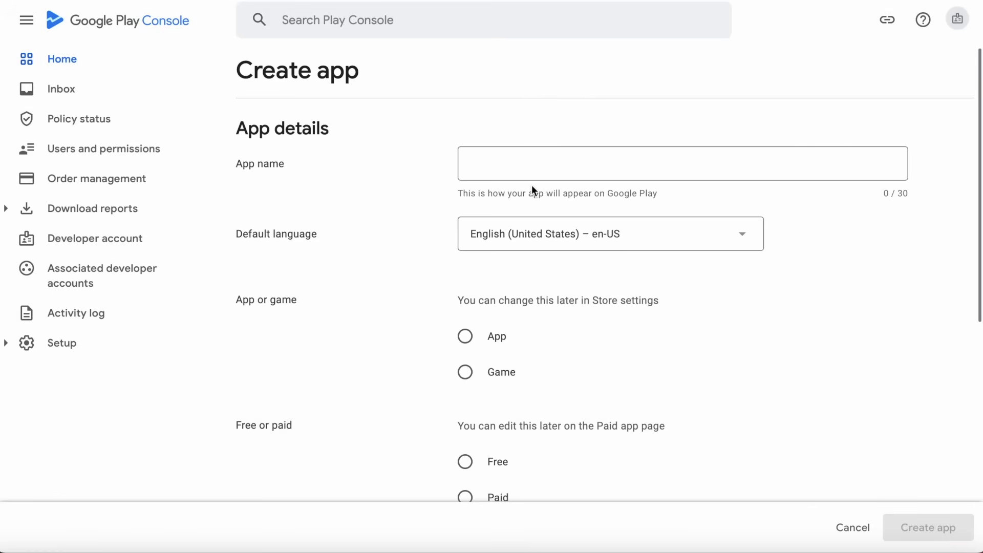
left_click(511, 169)
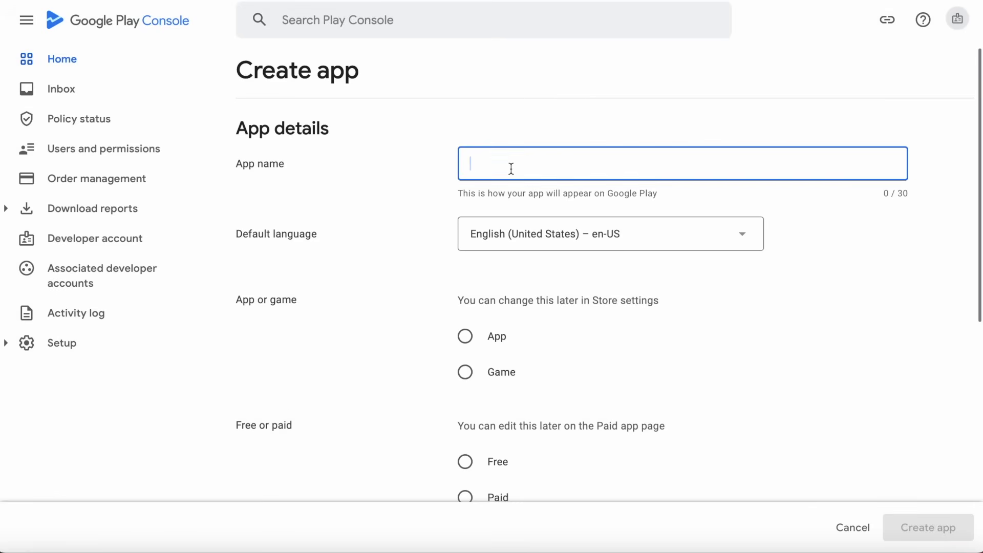
type("True Translator")
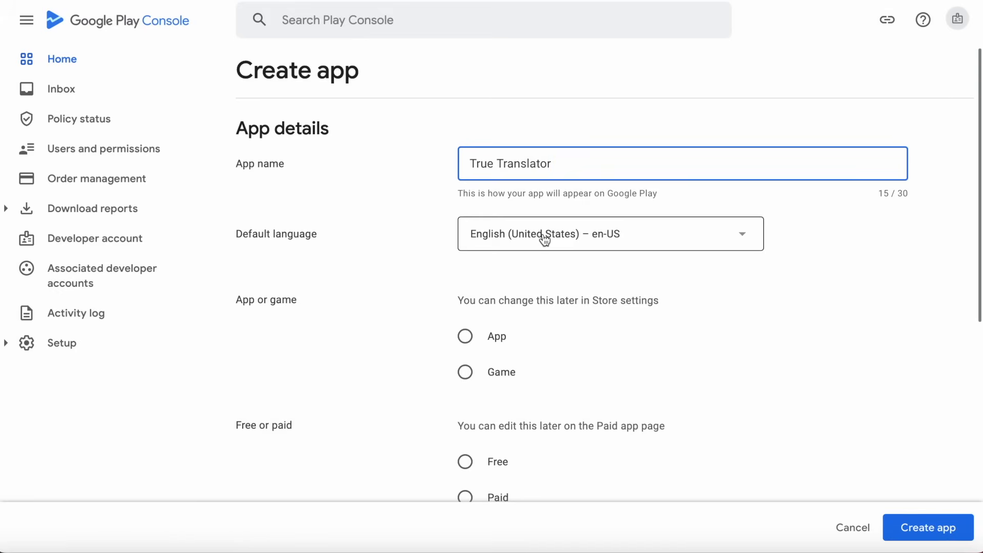
left_click(464, 337)
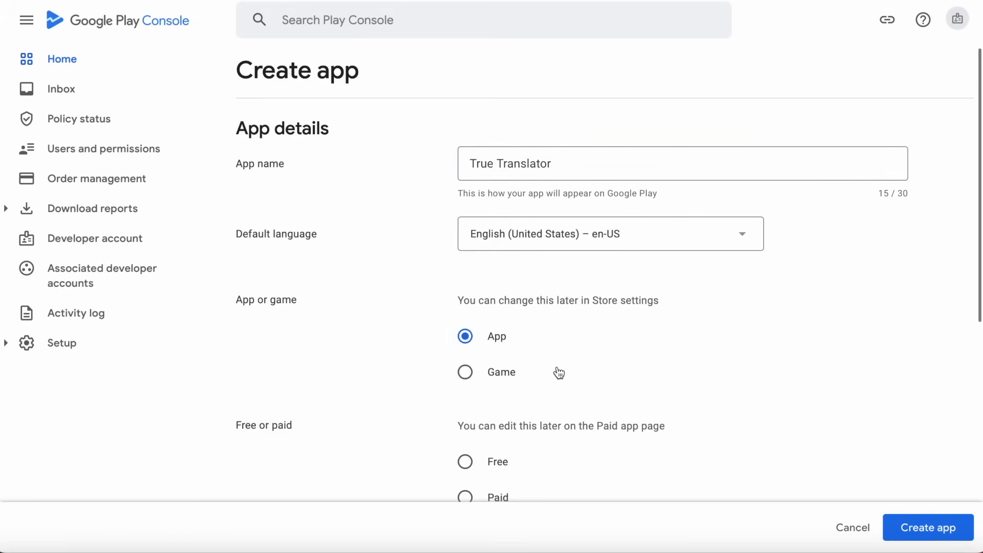
scroll(559, 373, "down", 5)
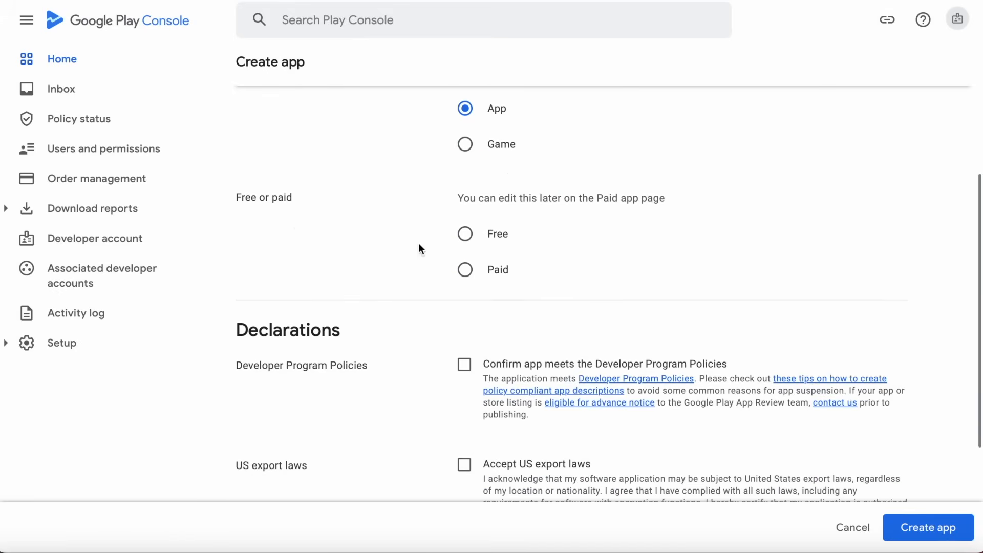
left_click(465, 233)
Accept the Developer Program Policies and US export laws declarations, then create the app.
scroll(555, 251, "down", 3)
scroll(552, 250, "up", 1)
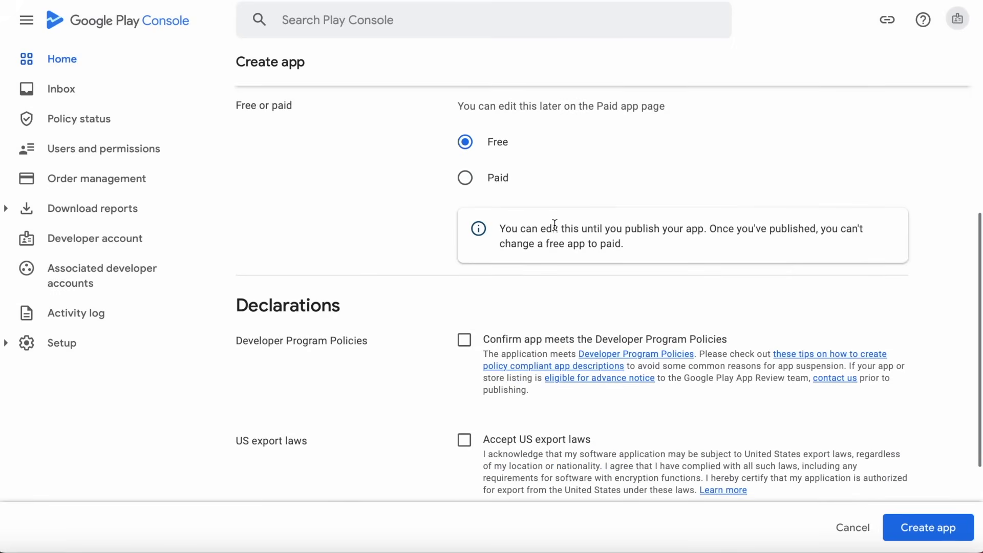
left_click_drag(705, 229, 498, 228)
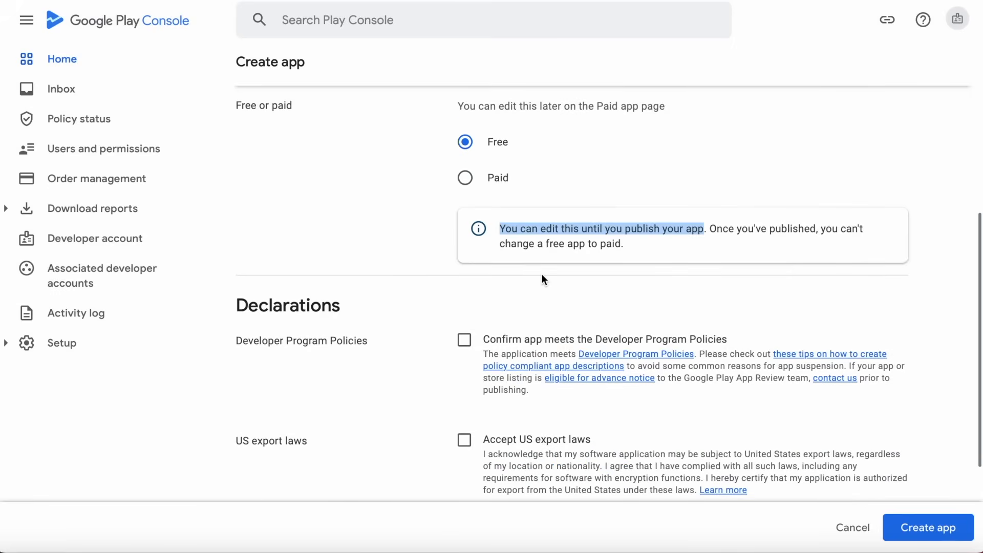
left_click(567, 262)
scroll(487, 320, "down", 3)
left_click(464, 218)
left_click(464, 317)
left_click(935, 524)
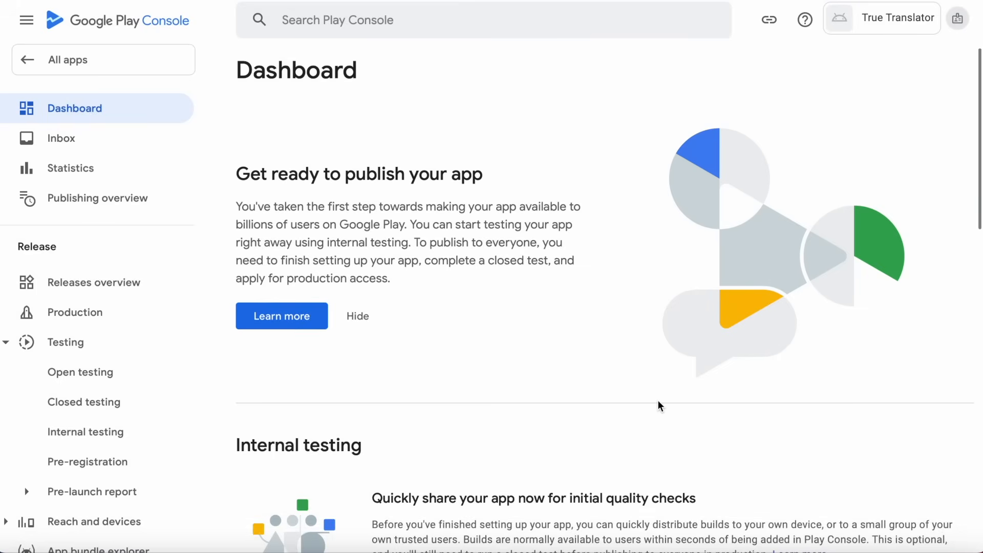
scroll(659, 406, "down", 5)
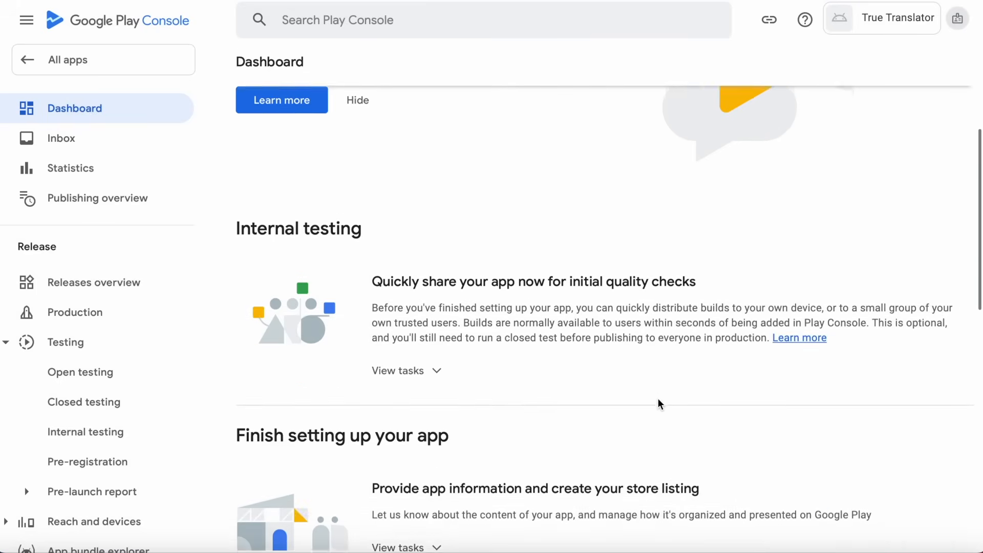
scroll(659, 404, "down", 1)
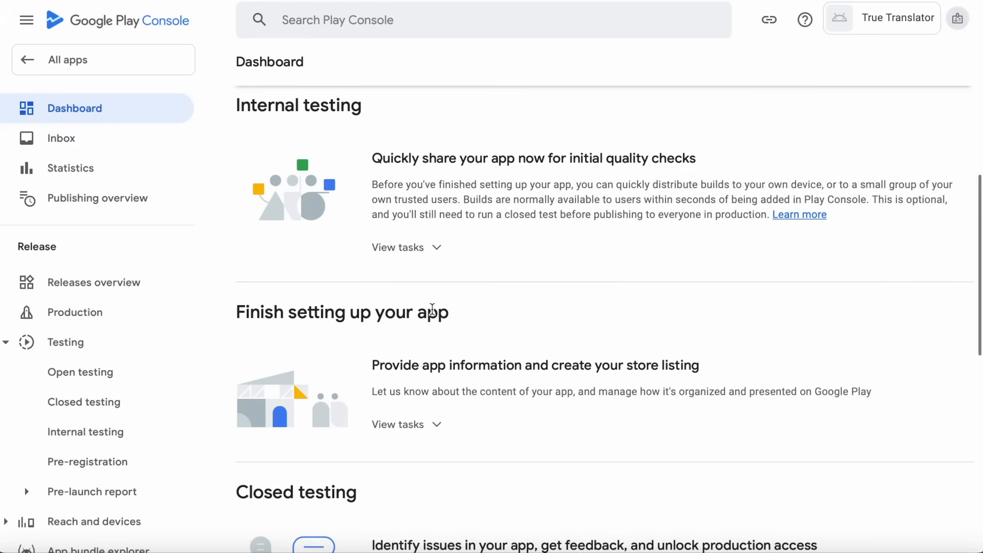
scroll(432, 310, "down", 3)
scroll(376, 348, "down", 5)
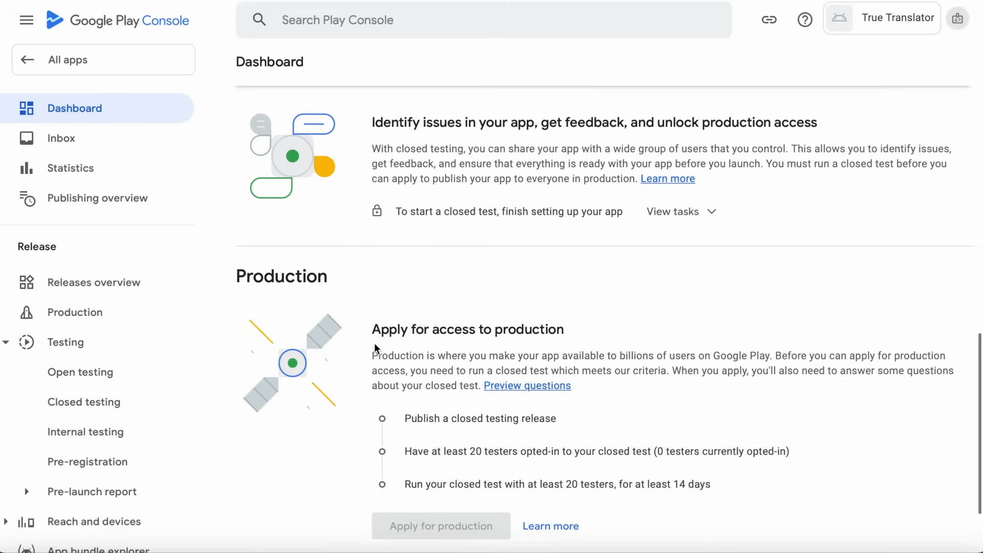
scroll(375, 348, "down", 1)
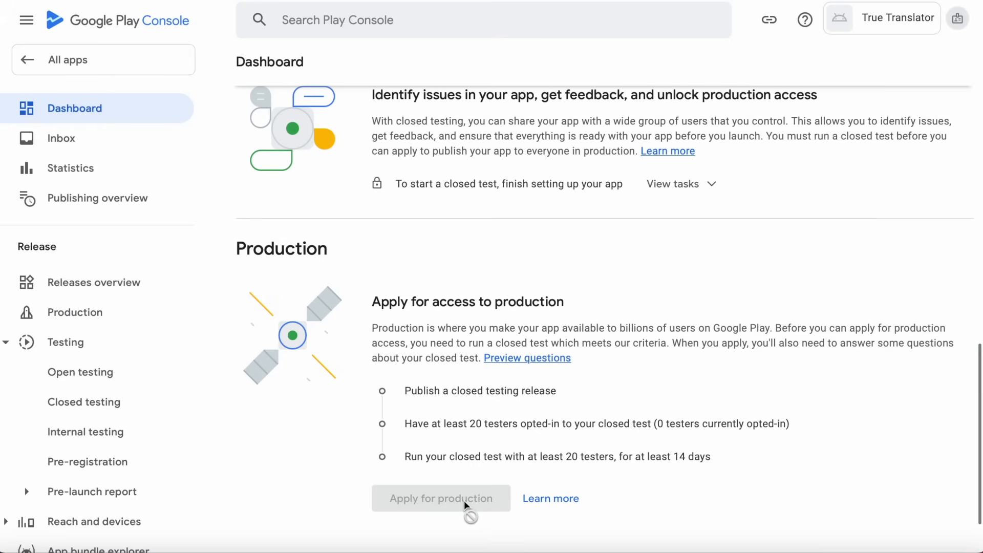
scroll(409, 340, "up", 9)
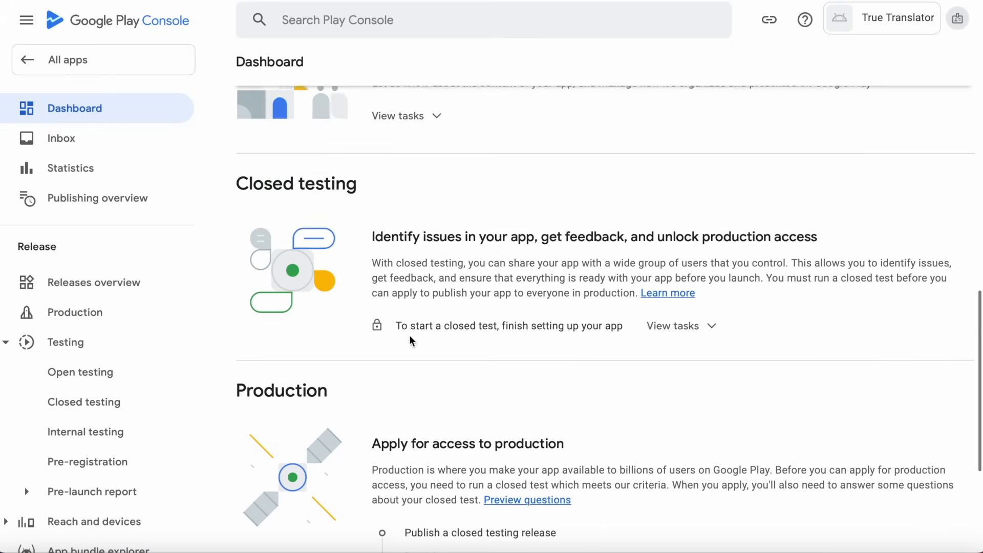
scroll(410, 340, "up", 3)
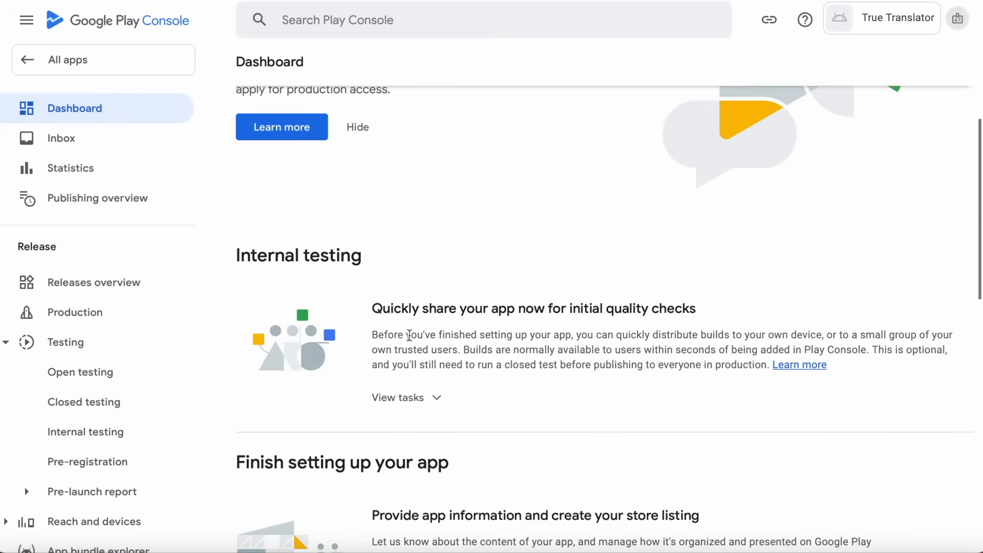
scroll(409, 337, "down", 3)
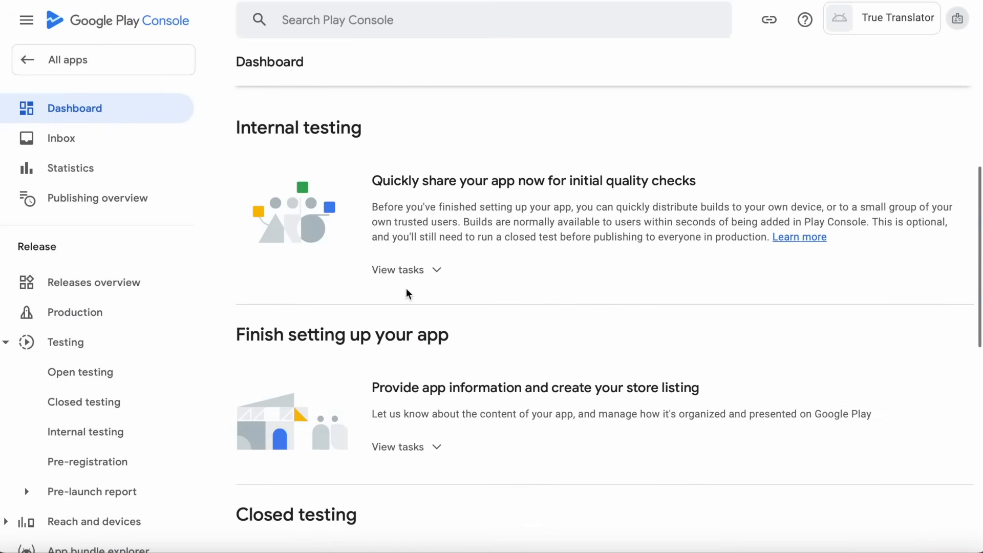
left_click(405, 273)
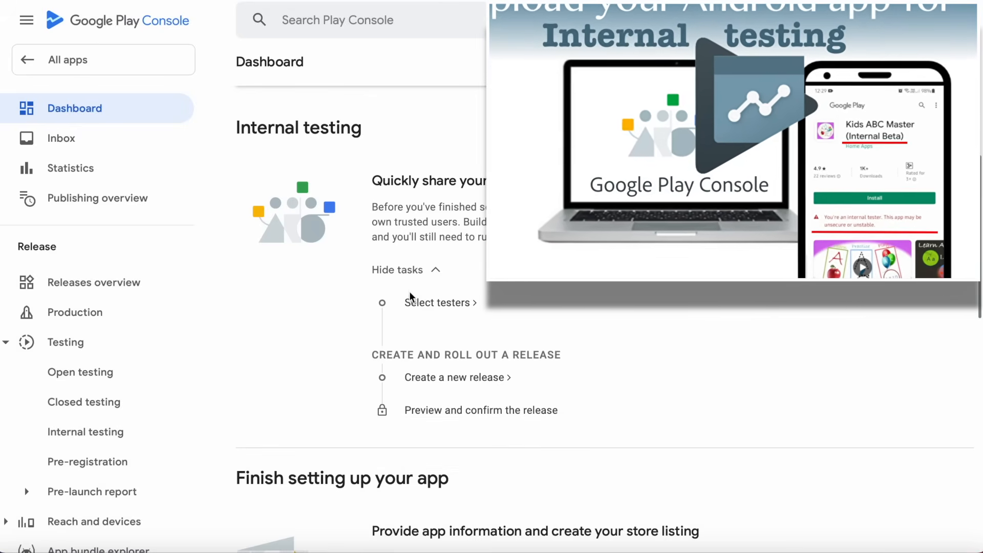
left_click(406, 277)
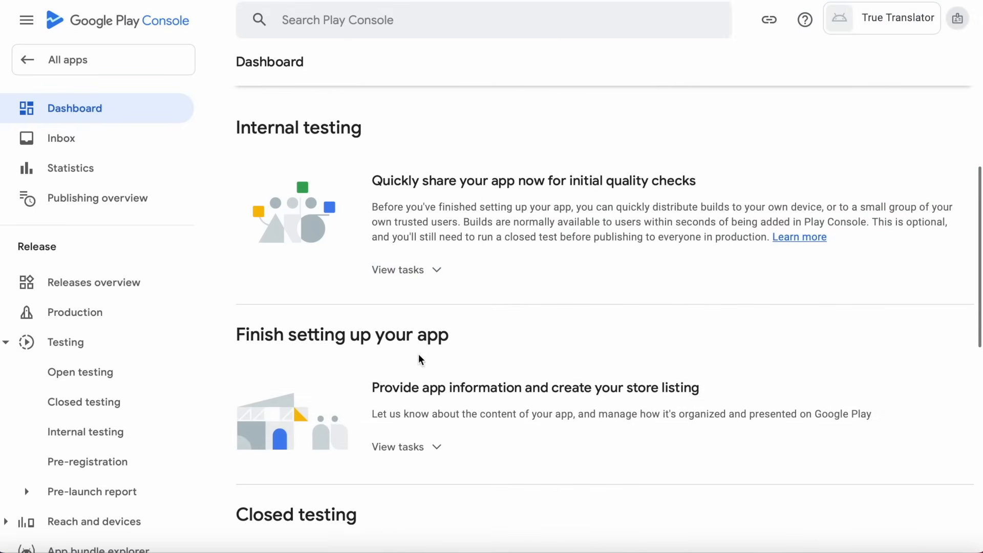
scroll(419, 359, "down", 4)
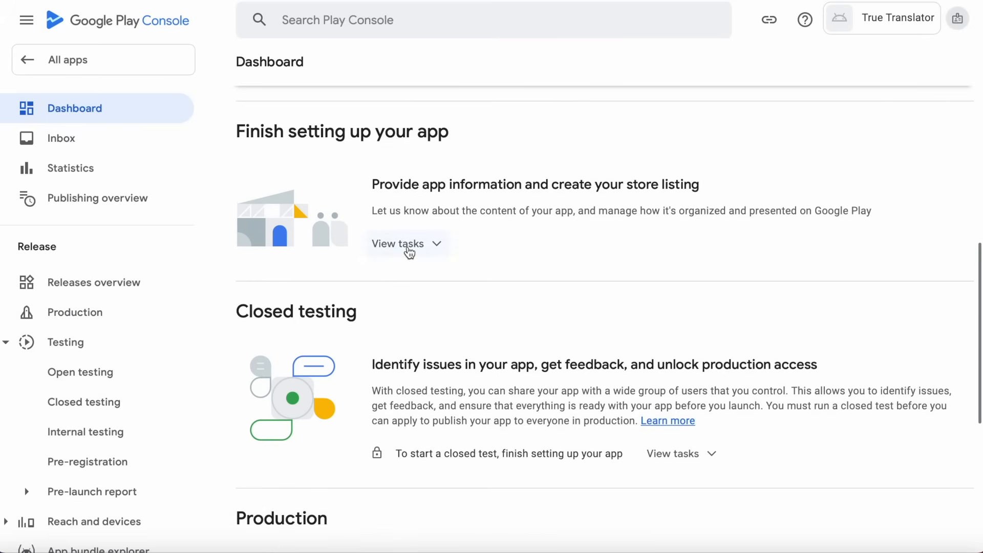
Paste the privacy policy URL copied from Notes into Set privacy policy, save, and return to Dashboard.
left_click(409, 247)
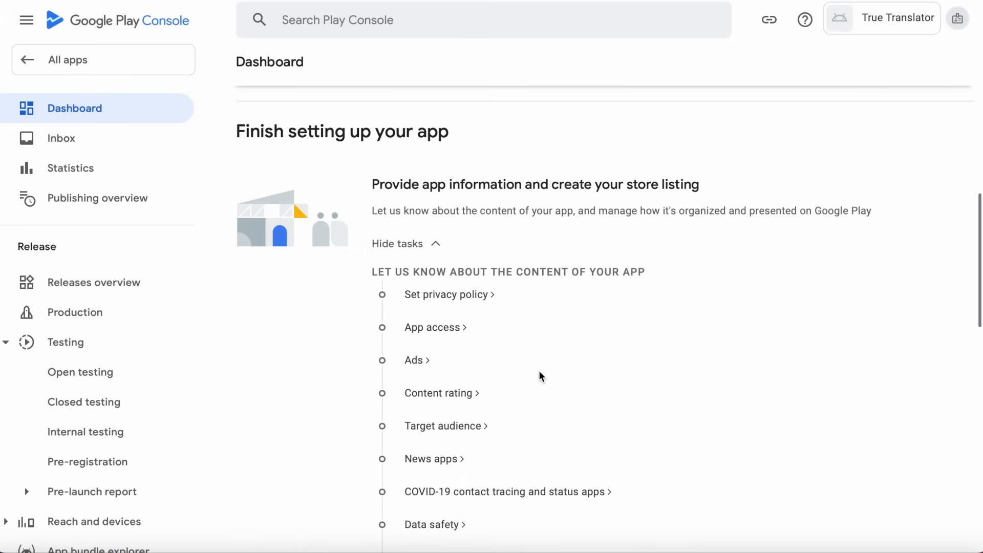
scroll(540, 376, "down", 1)
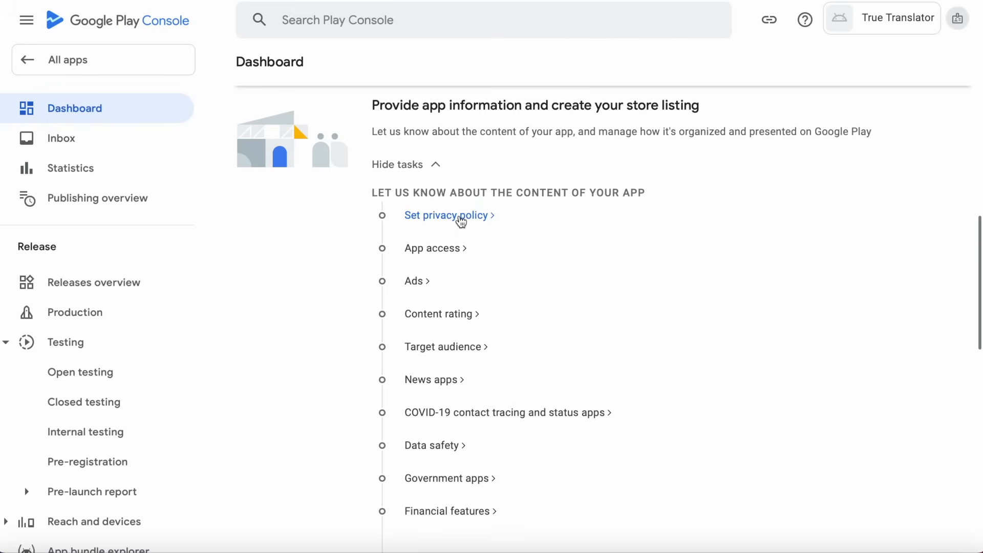
left_click(460, 217)
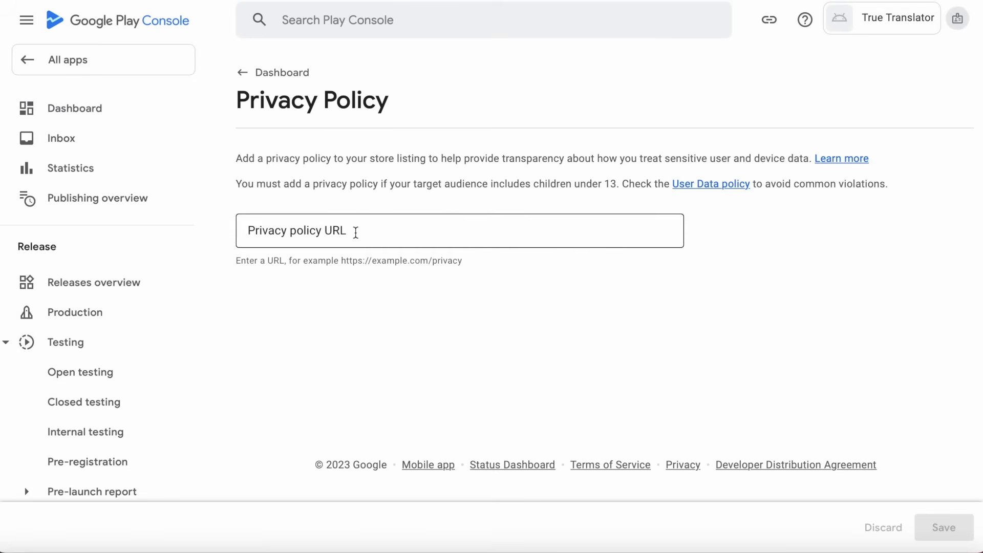
left_click(887, 549)
left_click_drag(496, 364, 210, 364)
key("super+c")
key("super+Tab")
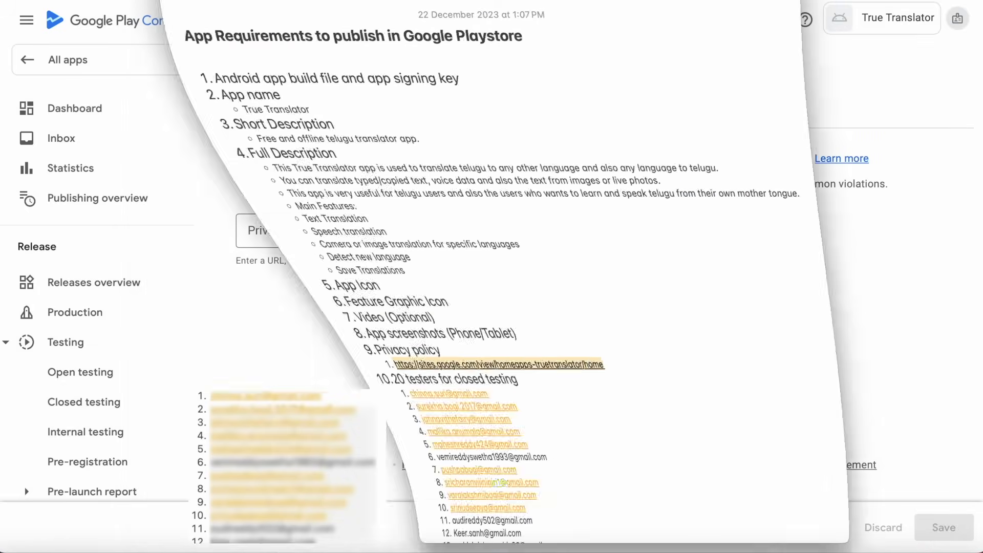
left_click(307, 226)
key("super+v")
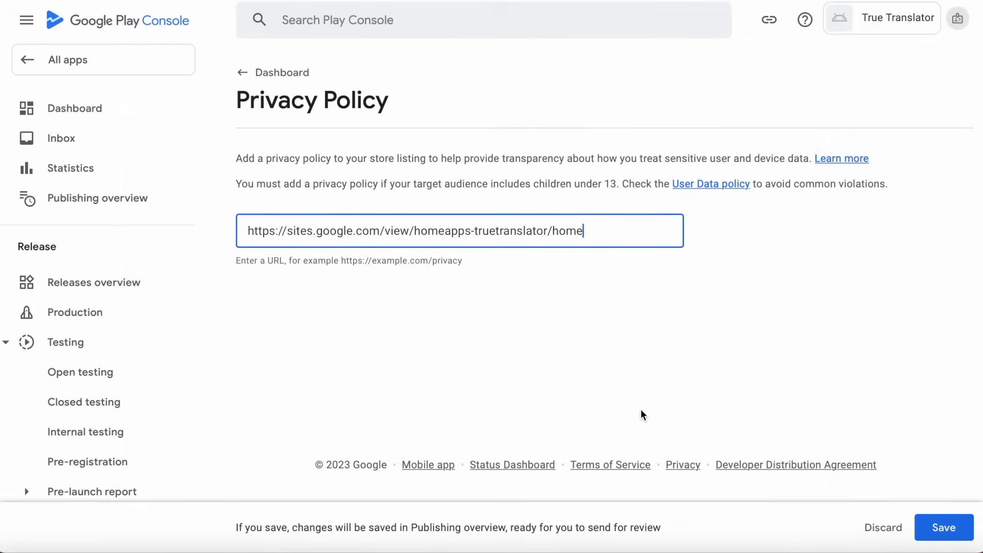
left_click(945, 528)
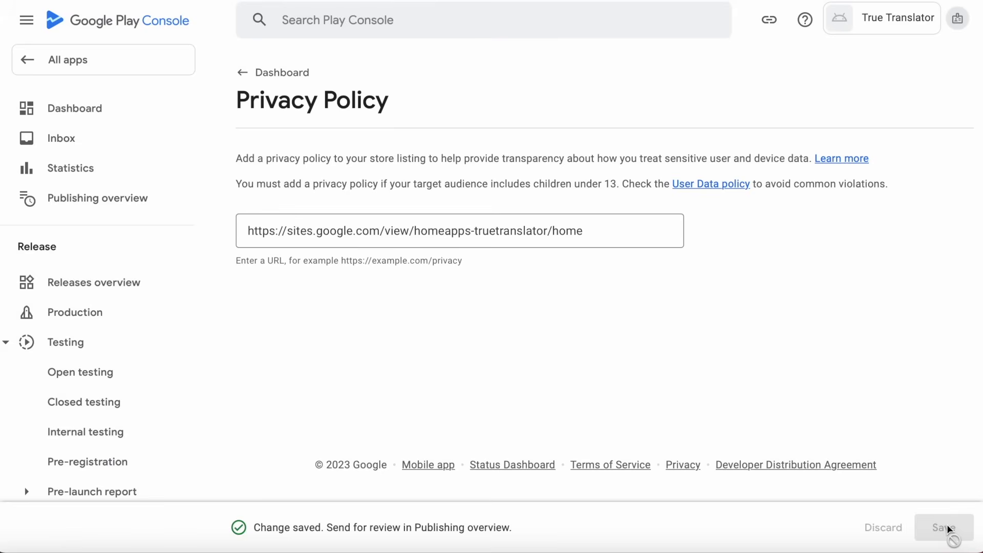
left_click(244, 74)
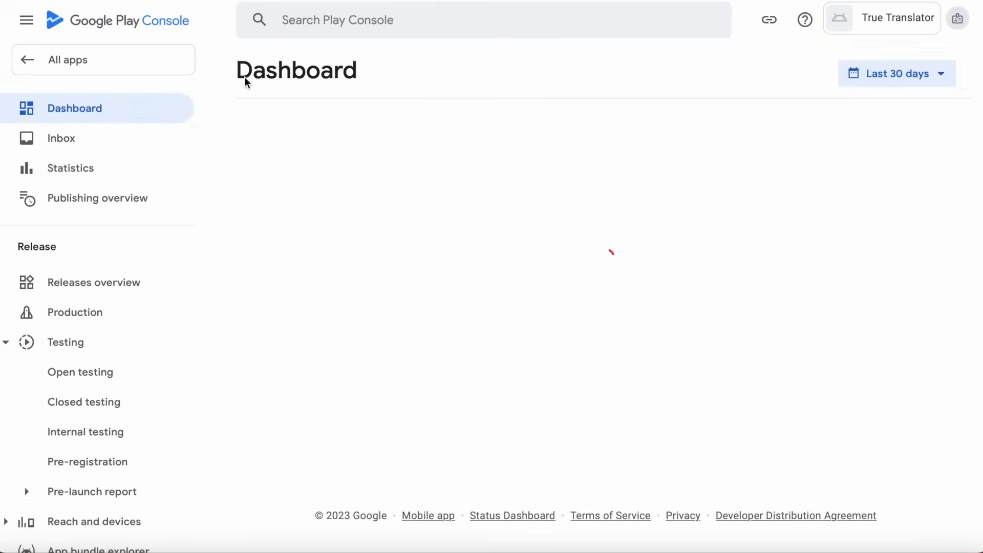
Declare all True Translator functionality available without access restrictions, save, and go back to the Dashboard.
scroll(581, 398, "down", 5)
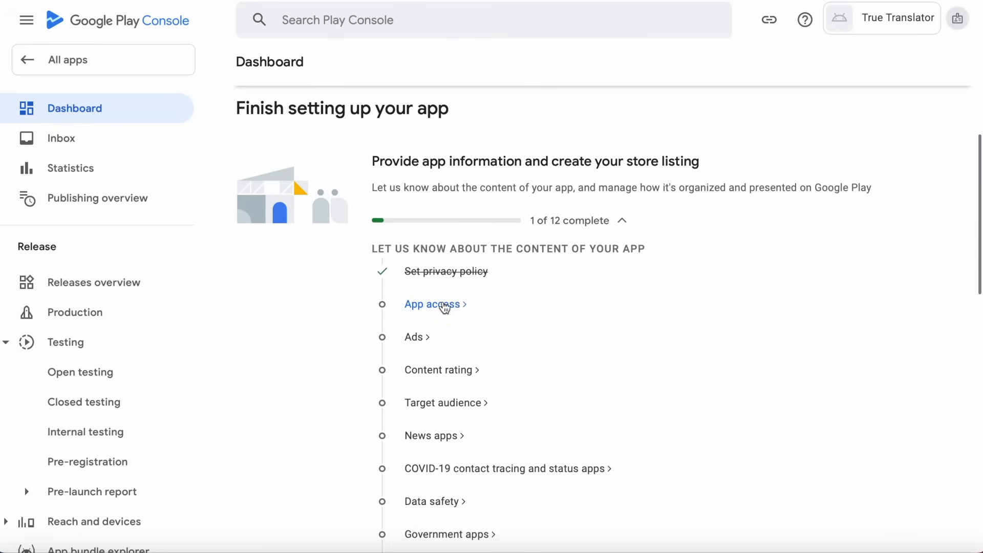
left_click(444, 306)
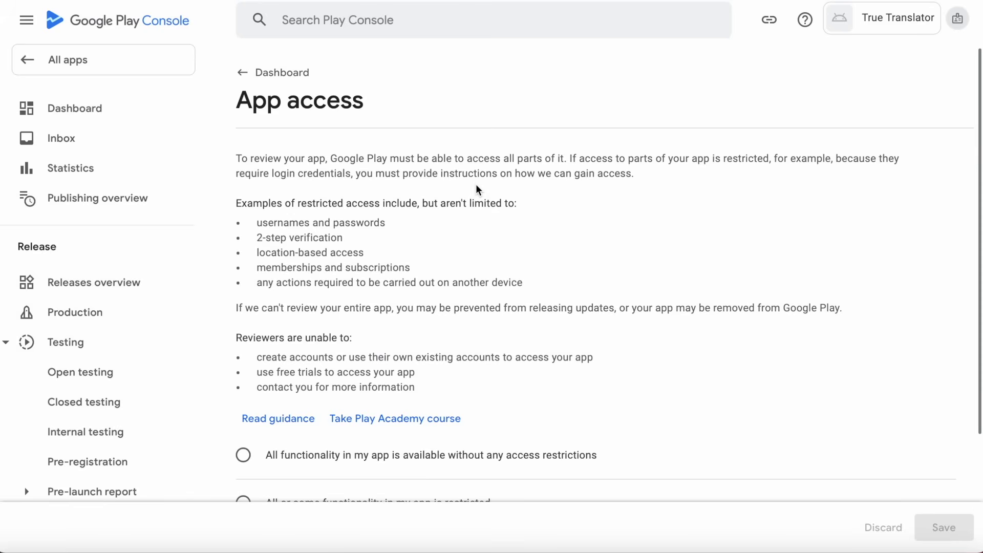
scroll(476, 190, "down", 3)
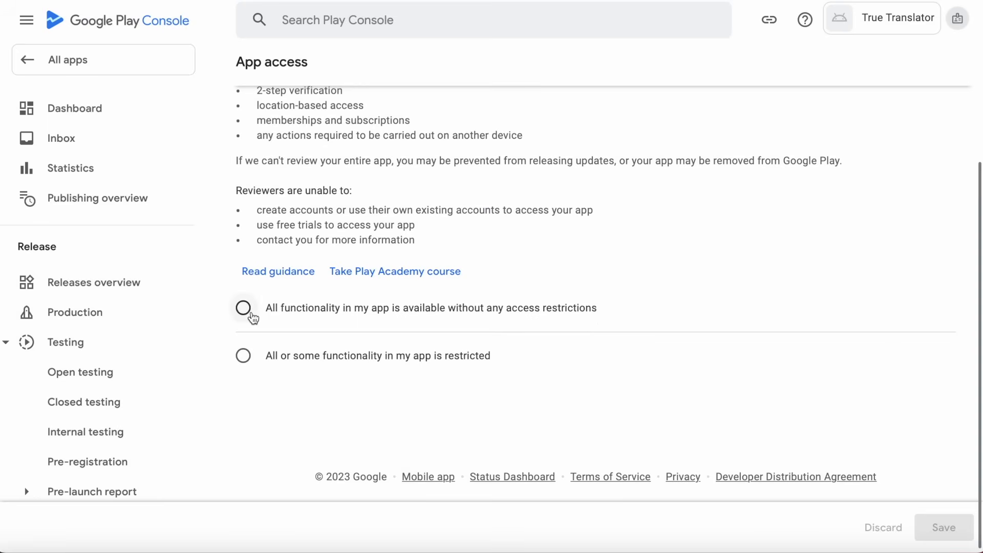
left_click(244, 309)
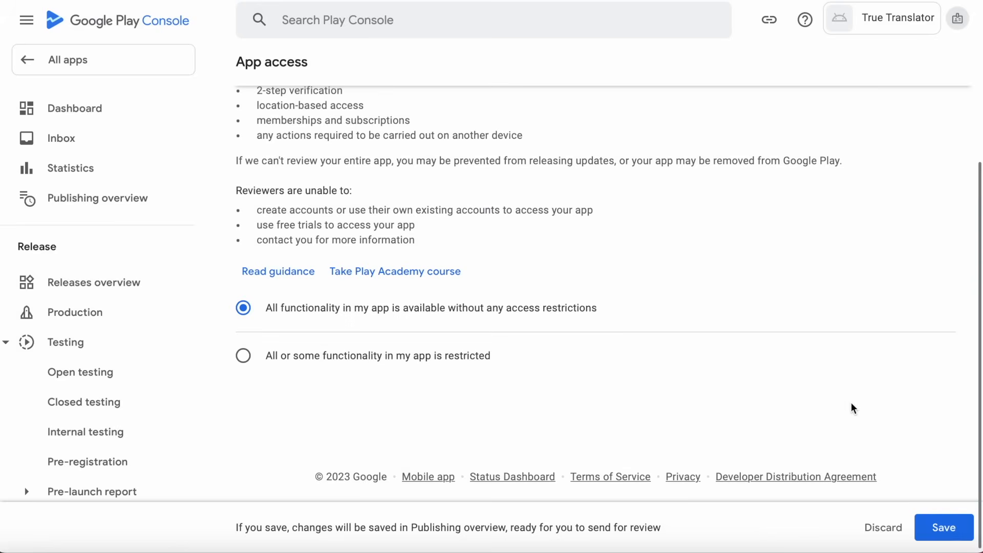
left_click(950, 534)
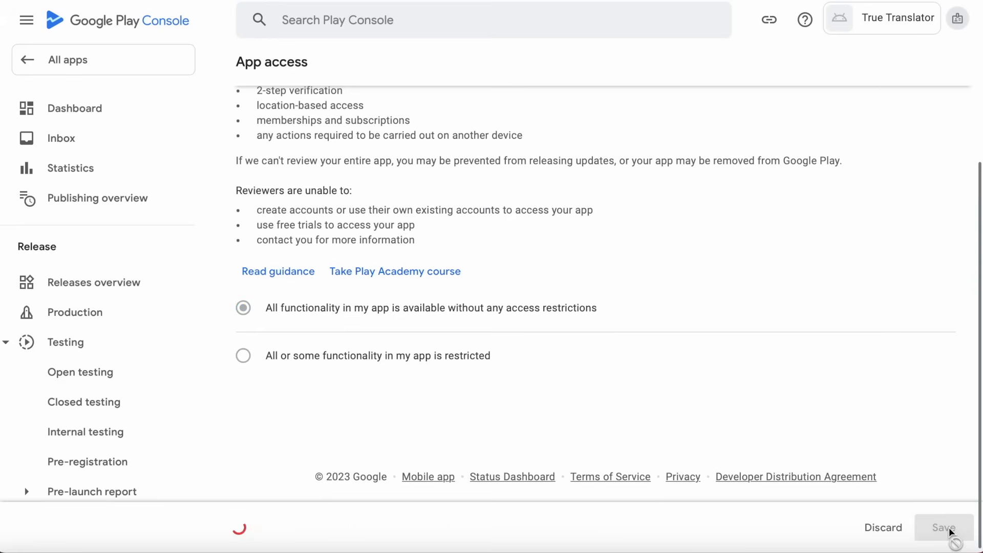
scroll(340, 163, "up", 3)
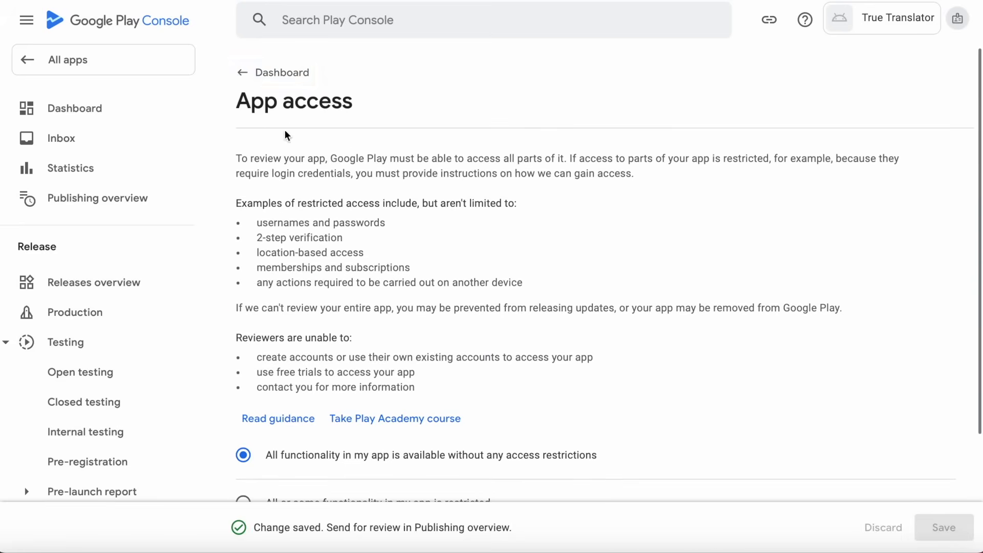
left_click(270, 75)
scroll(549, 293, "down", 5)
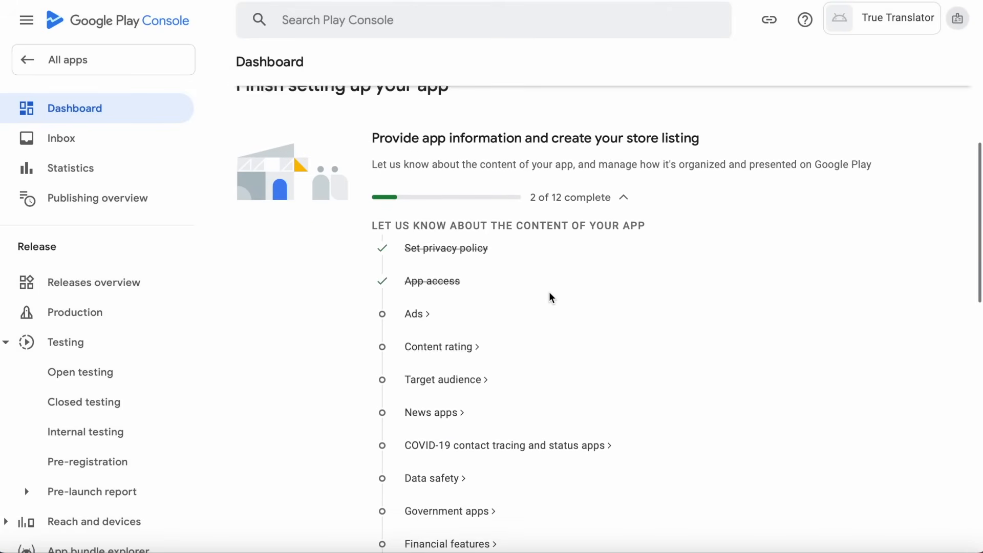
Set the Ads declaration to 'No, my app does not contain ads' and save it.
left_click(417, 313)
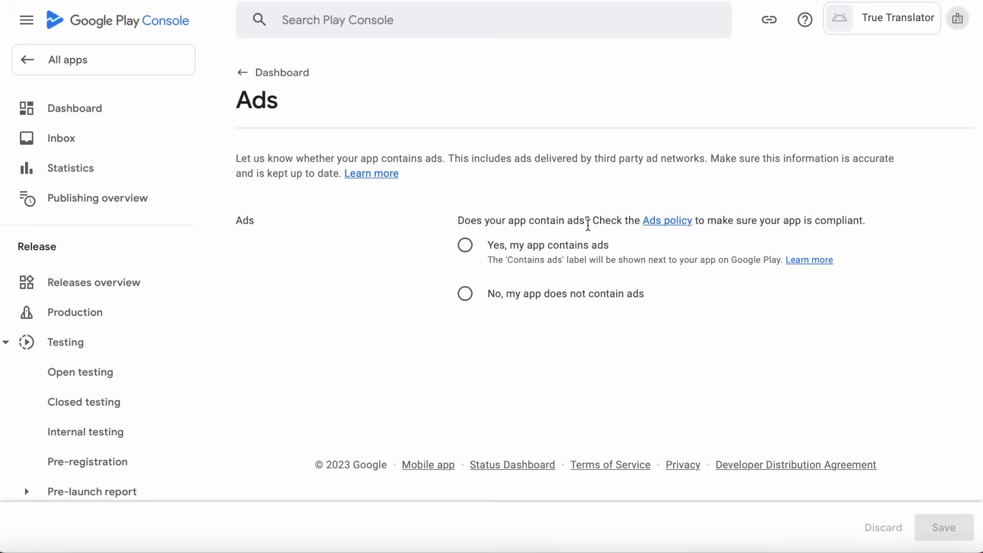
left_click(465, 246)
left_click(465, 293)
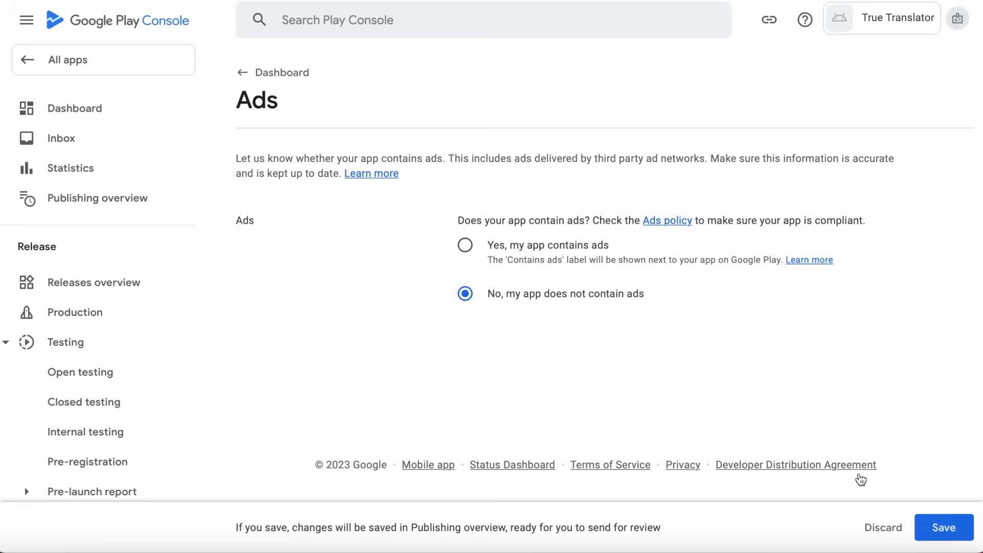
left_click(943, 527)
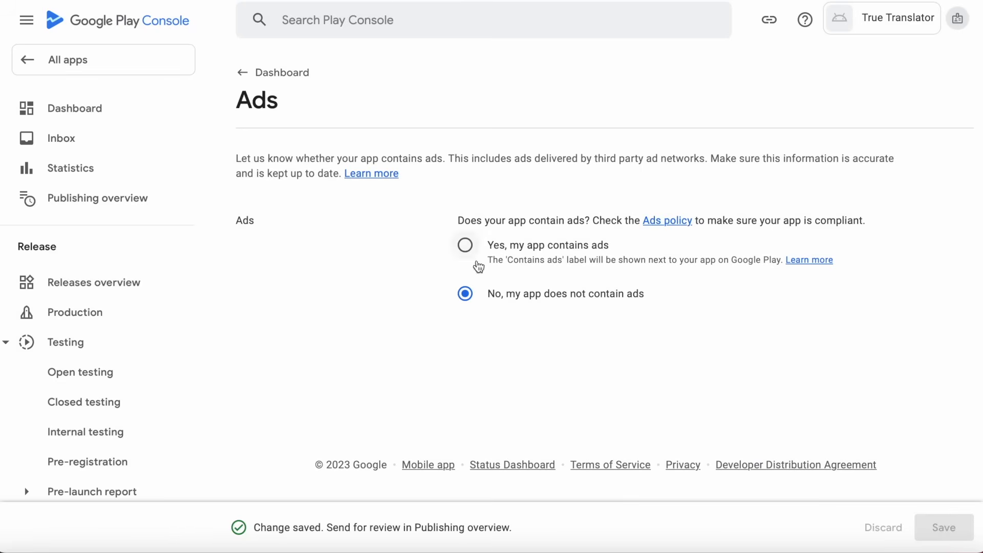
left_click(266, 73)
scroll(460, 231, "down", 9)
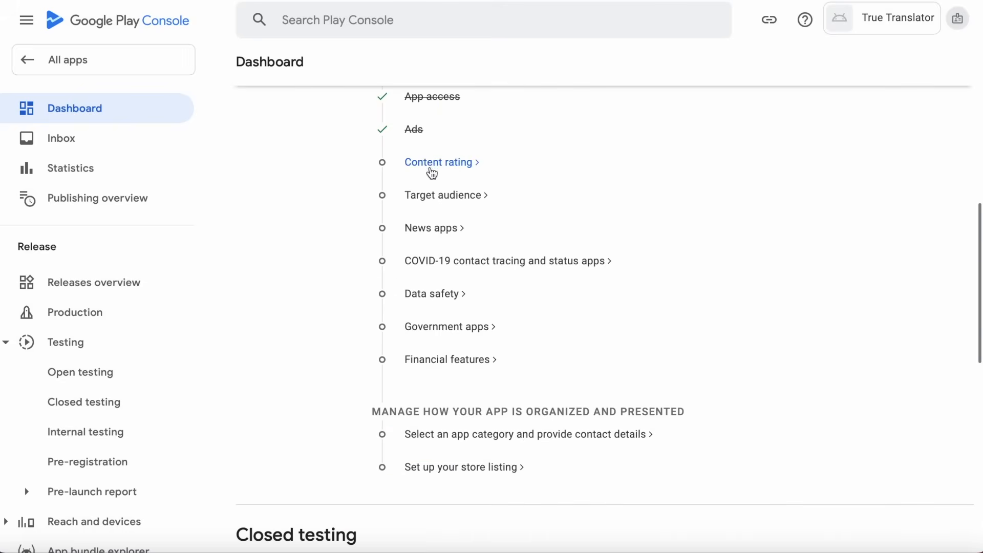
Start the content rating questionnaire with the contact email address and category 'All Other App Types'.
left_click(430, 171)
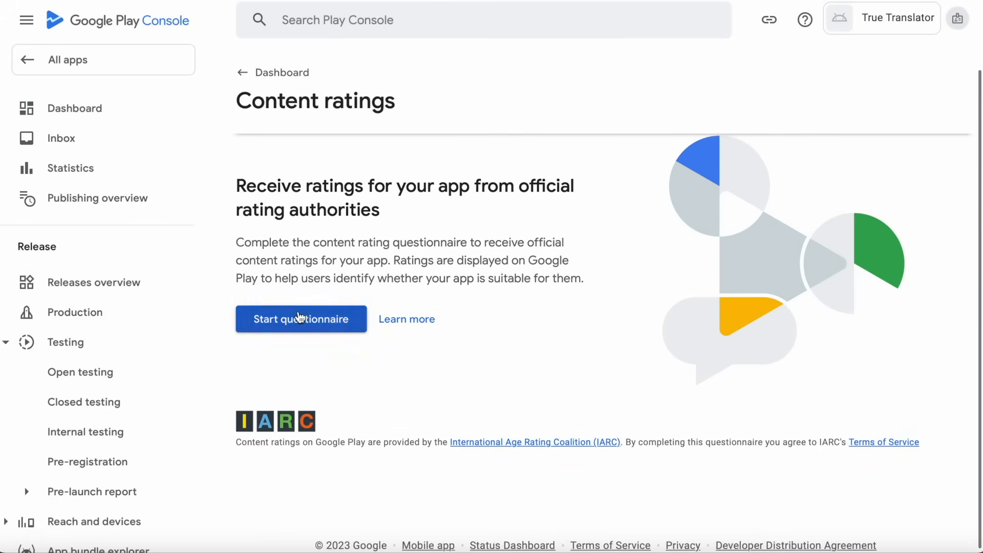
left_click(298, 318)
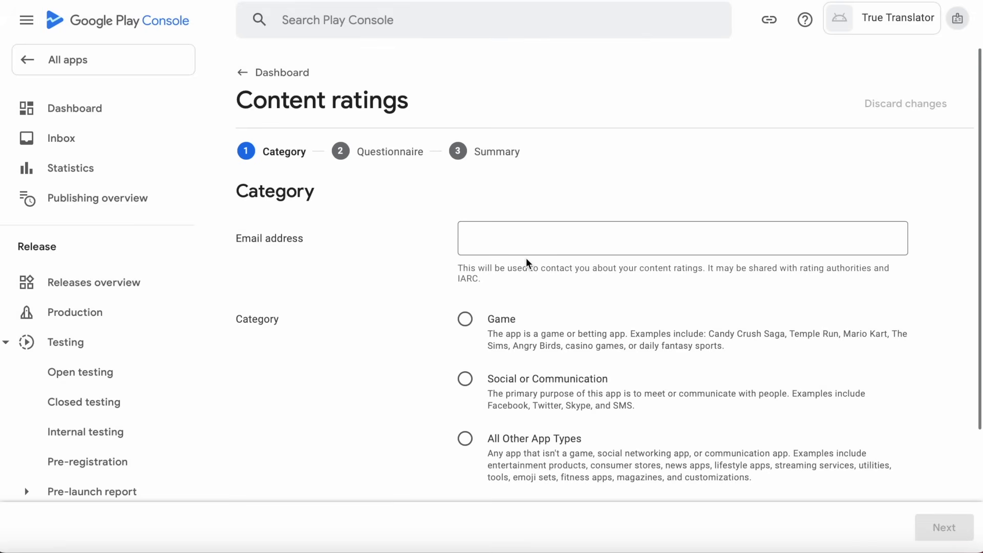
left_click(601, 235)
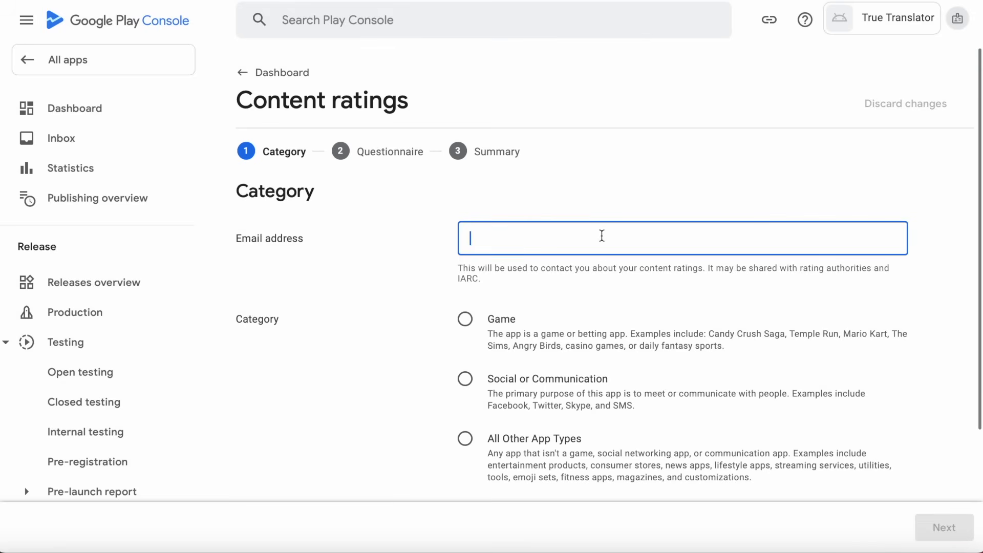
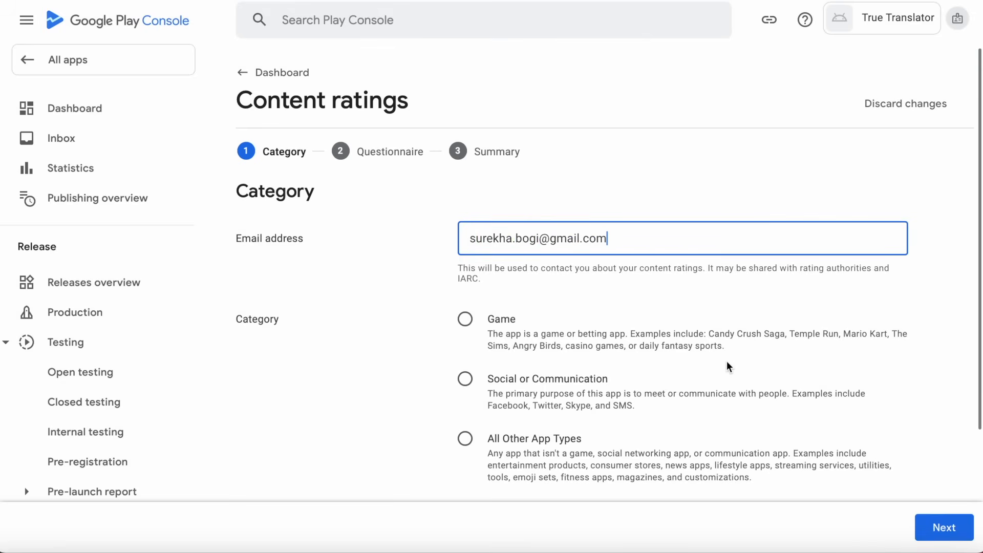
scroll(590, 391, "down", 2)
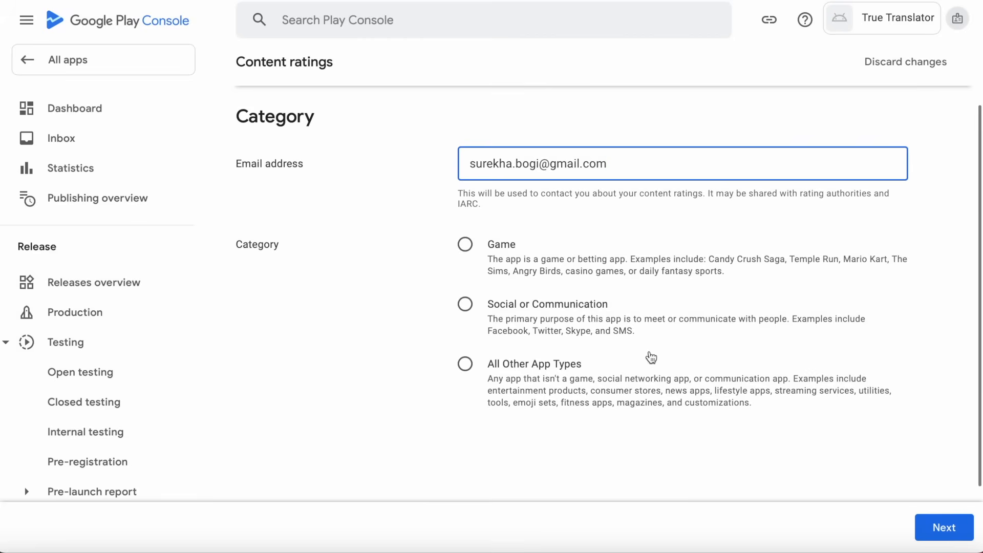
left_click(464, 364)
left_click(954, 528)
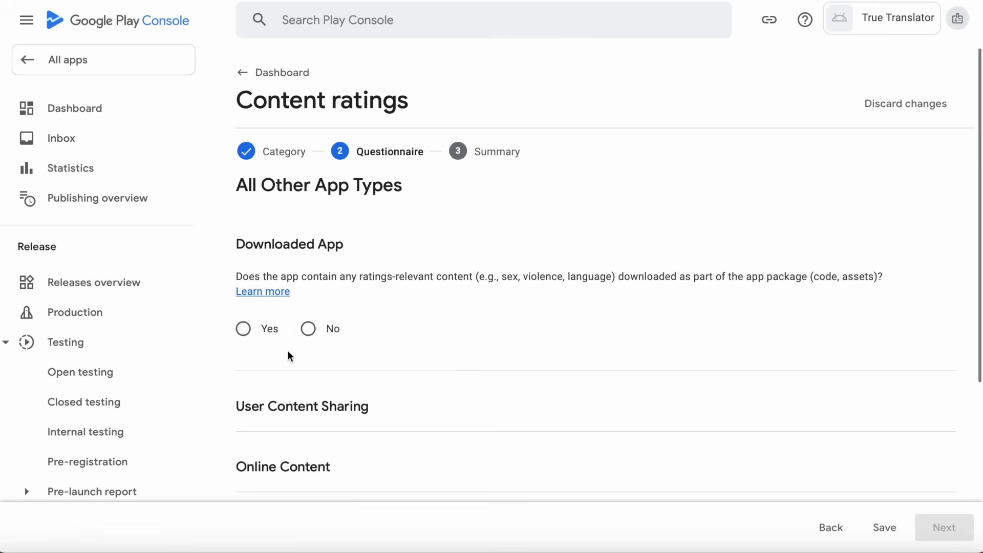
Answer No to each content rating question, from downloaded content through news or educational product.
left_click(308, 329)
scroll(418, 354, "down", 5)
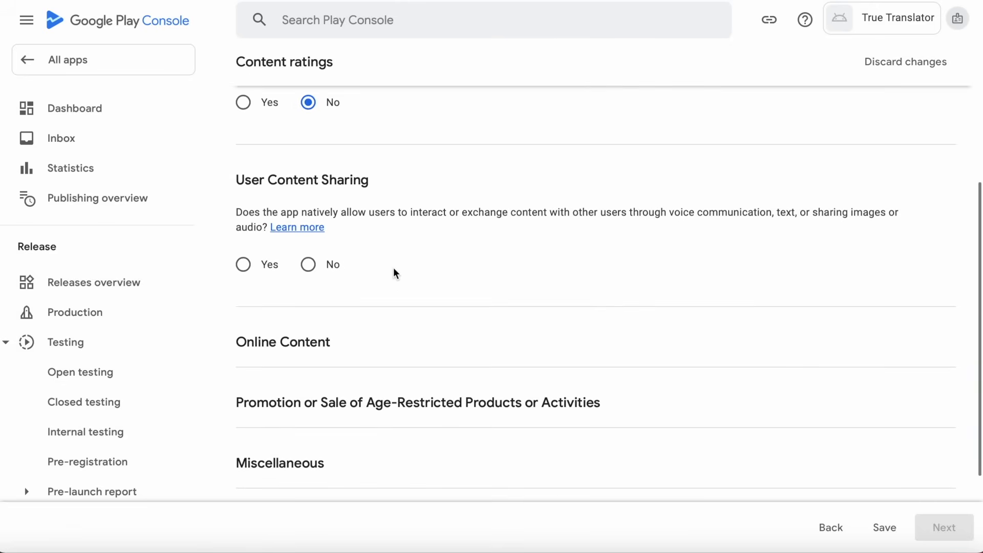
left_click(308, 264)
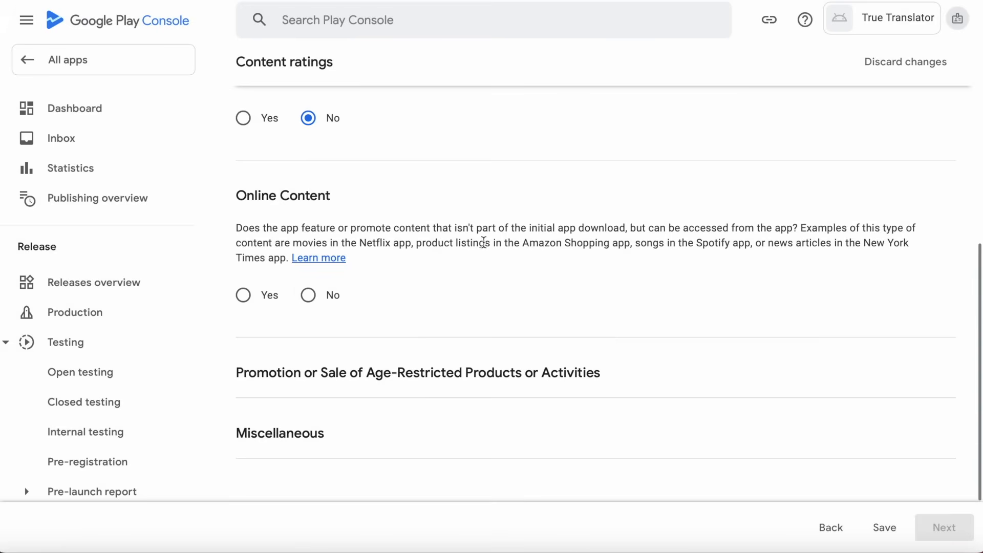
left_click(308, 294)
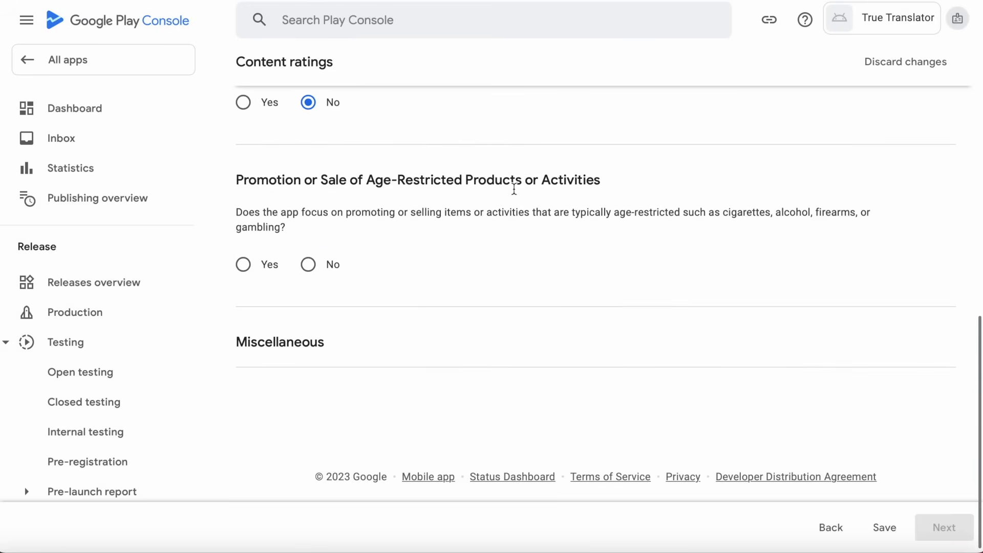
left_click(309, 264)
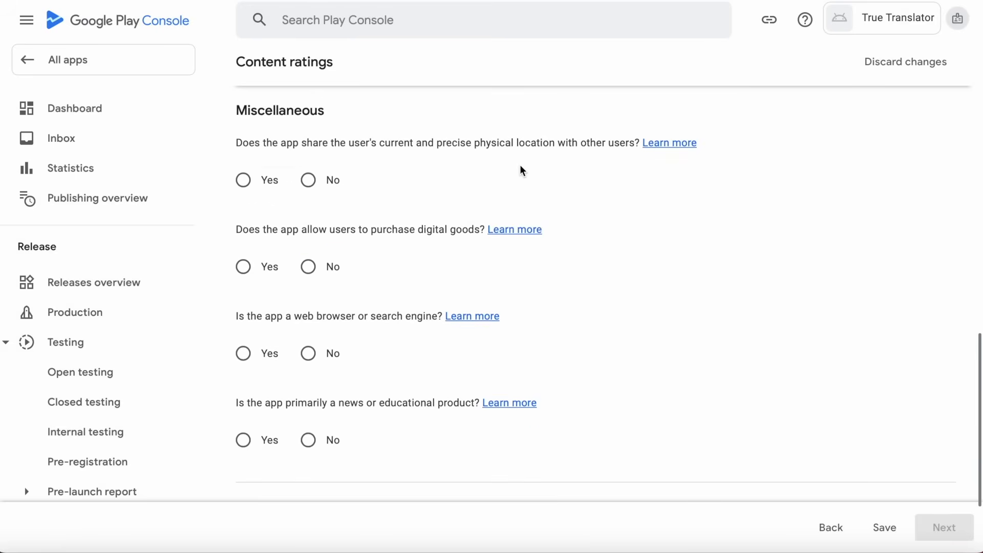
left_click(309, 180)
left_click(308, 266)
left_click(315, 353)
left_click(308, 439)
scroll(494, 446, "down", 3)
Save the answers, review the ratings summary, and submit the questionnaire.
left_click(885, 531)
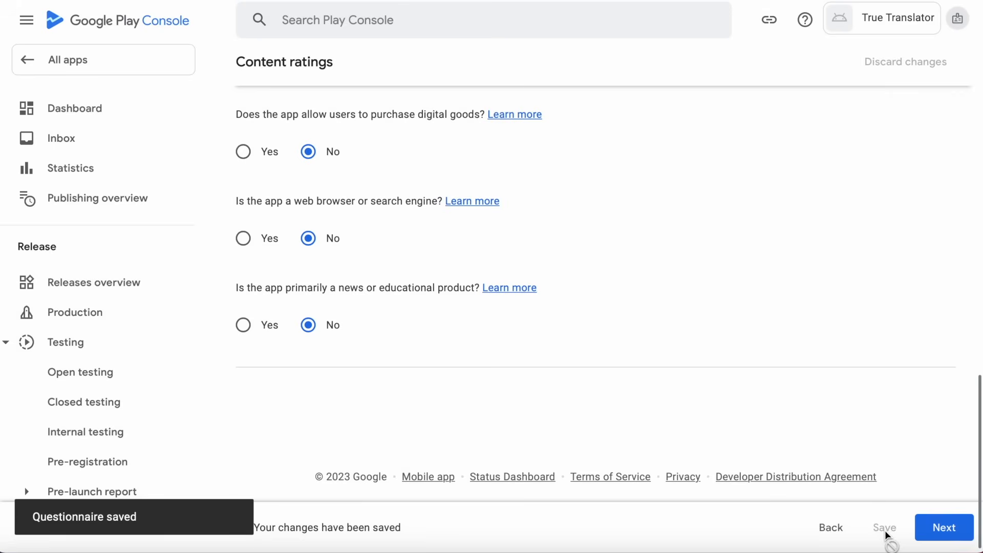
left_click(955, 530)
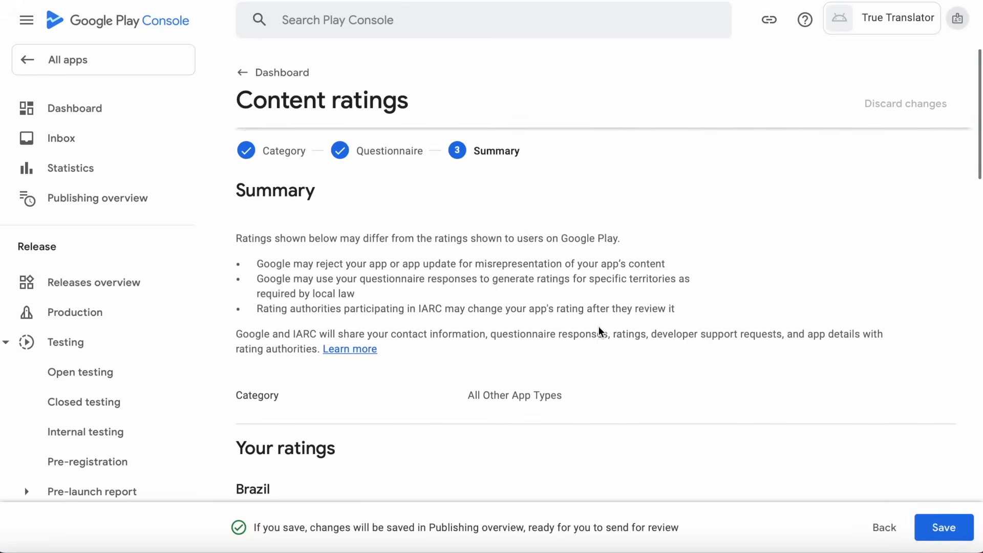
scroll(599, 329, "down", 7)
scroll(599, 330, "down", 15)
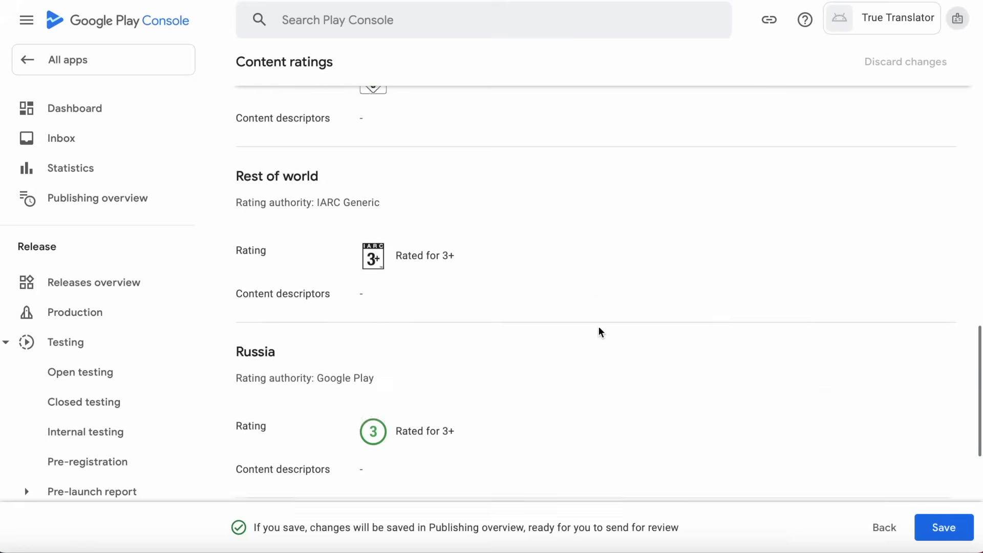
left_click(947, 527)
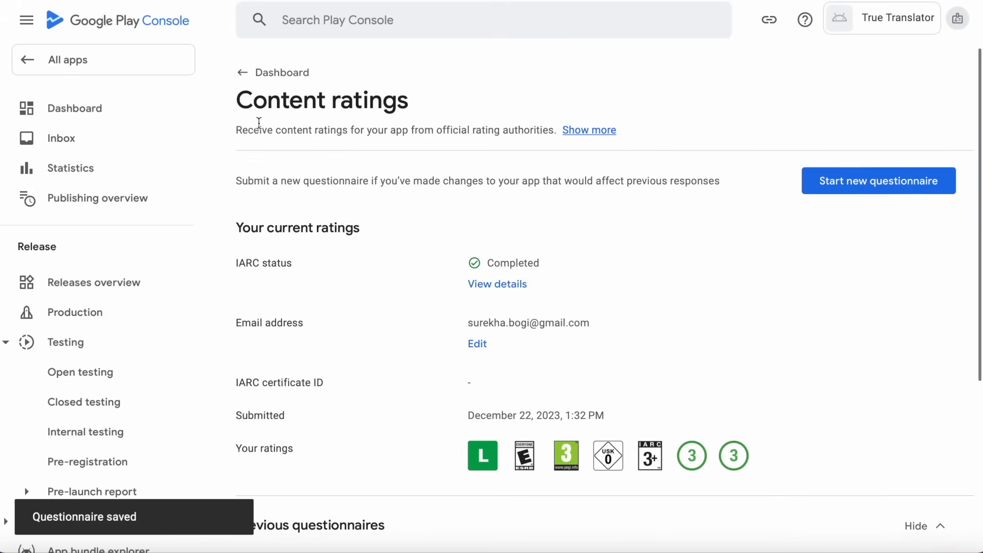
In Target audience, set the target age group to 18 and over.
left_click(243, 75)
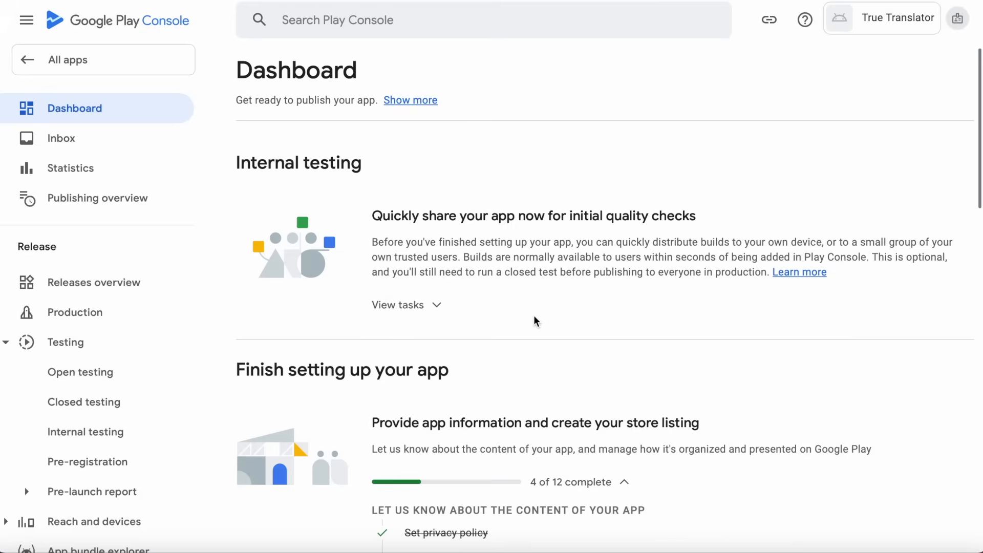
scroll(533, 320, "down", 7)
left_click(444, 333)
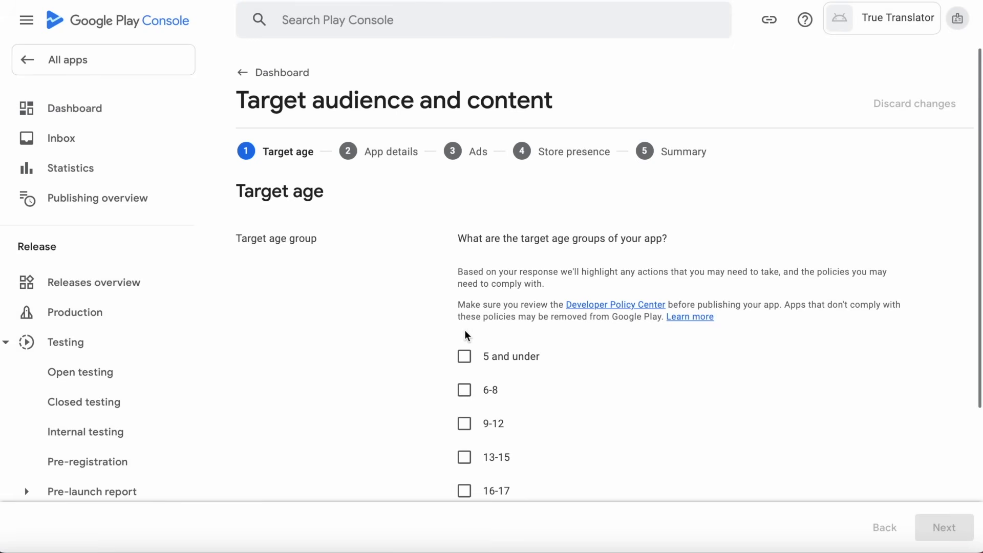
scroll(604, 387, "down", 2)
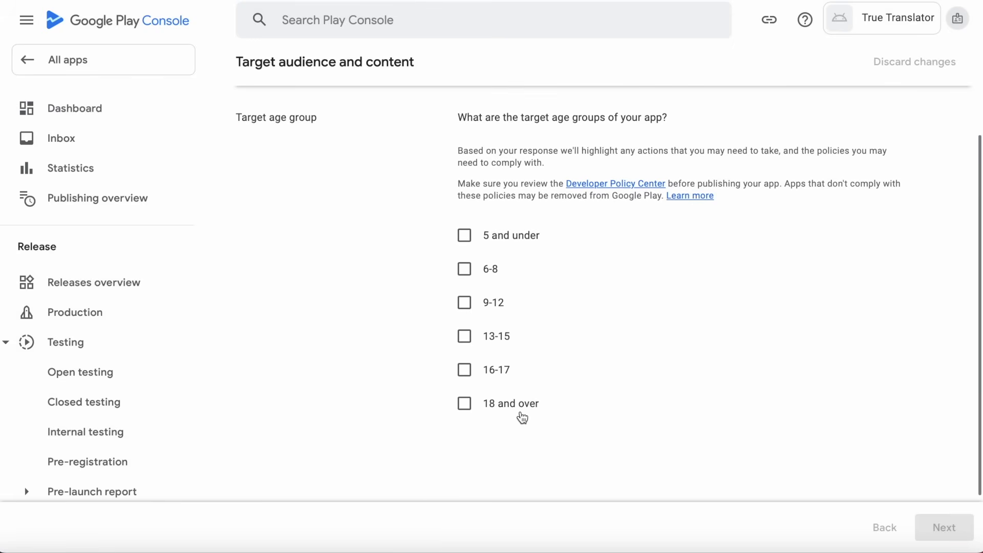
left_click(463, 403)
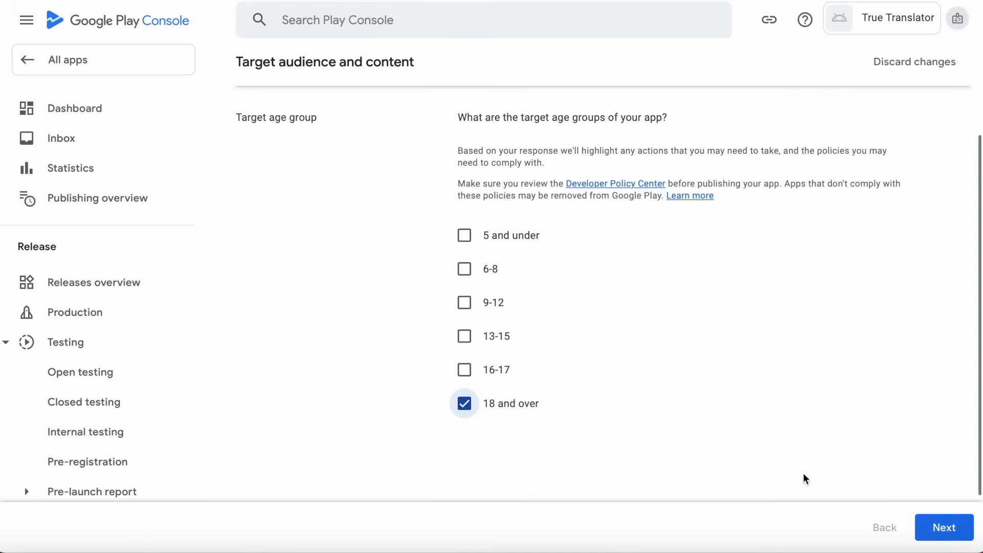
left_click(943, 527)
State the store listing doesn't appeal to children and save the target audience answers.
scroll(779, 443, "down", 3)
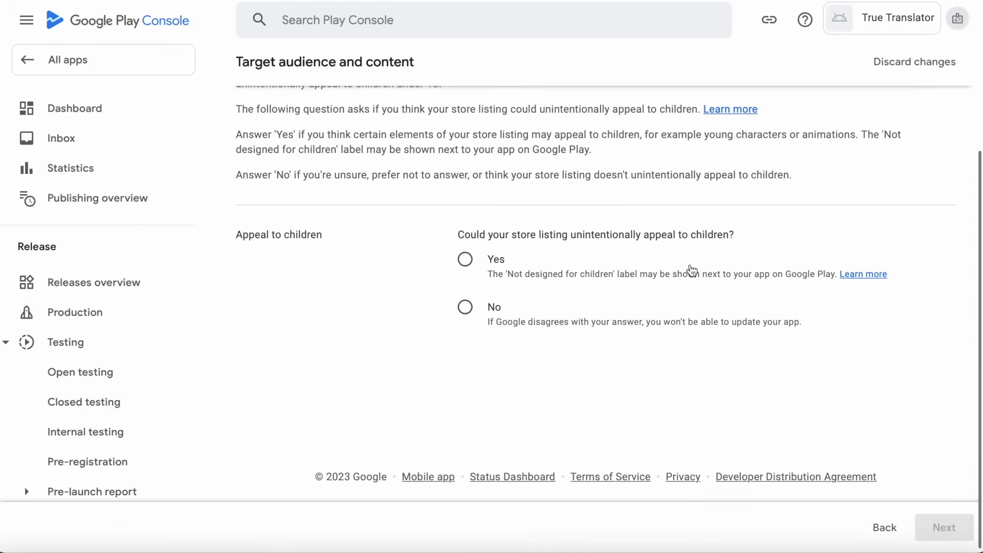
left_click(465, 307)
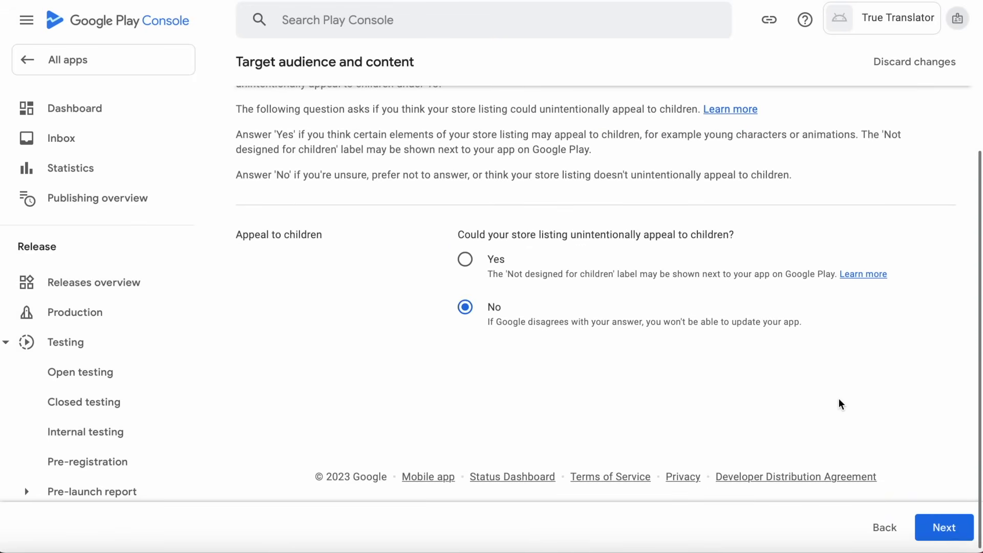
scroll(839, 404, "up", 2)
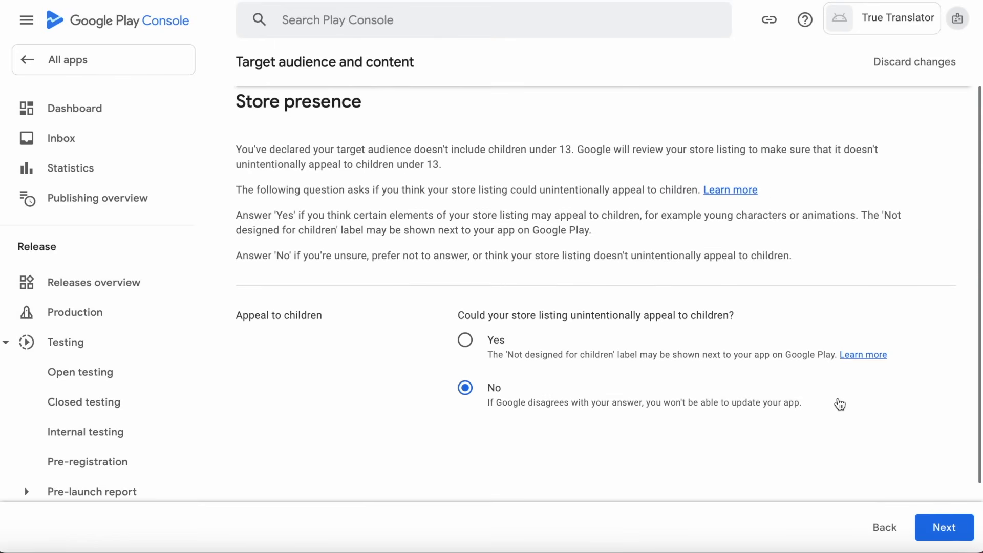
left_click(949, 532)
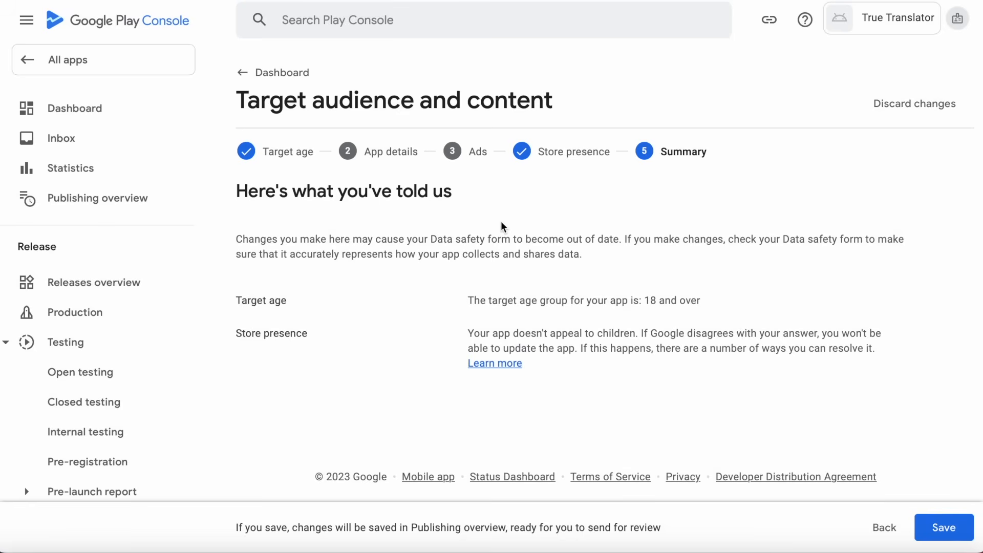
left_click(939, 526)
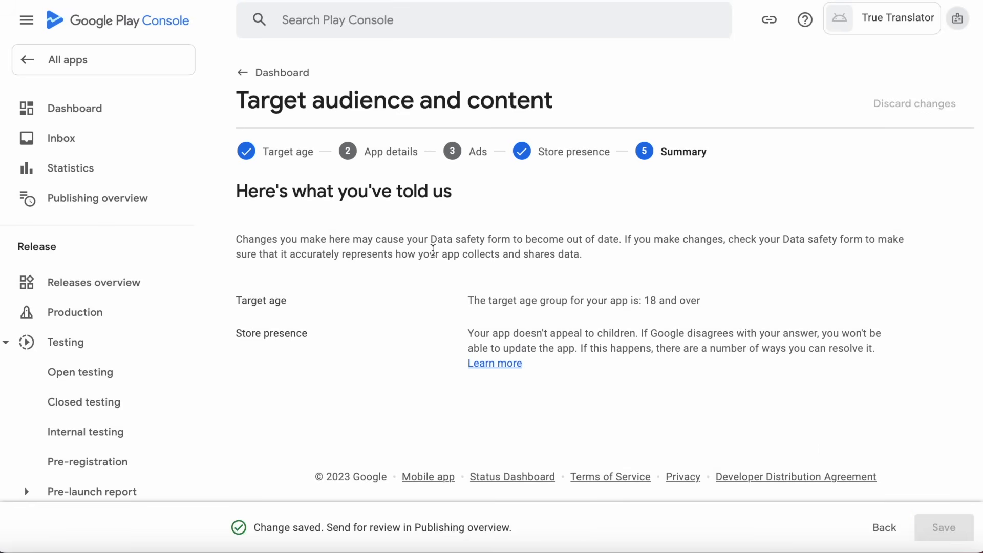
left_click(246, 78)
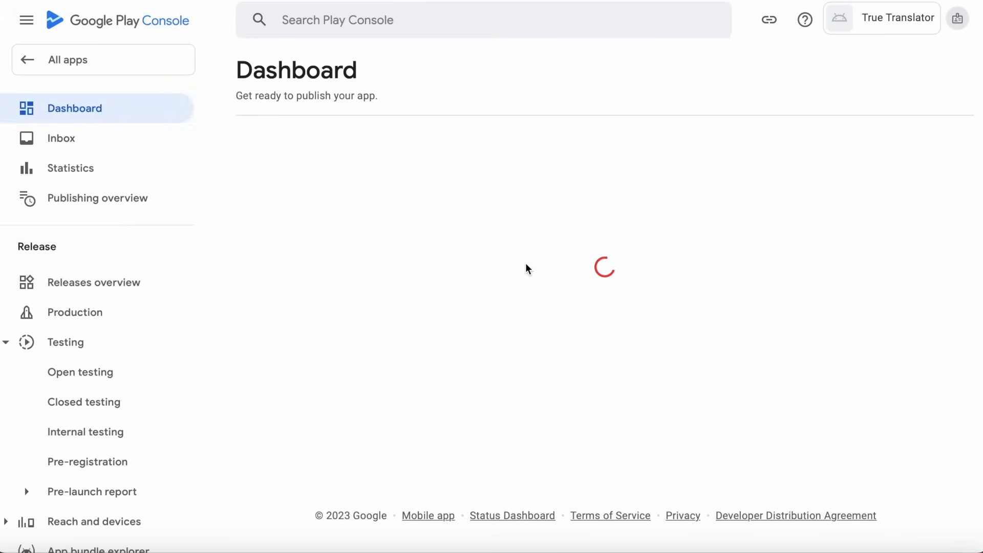
Declare that True Translator is not a news app and save the answer.
scroll(525, 263, "down", 9)
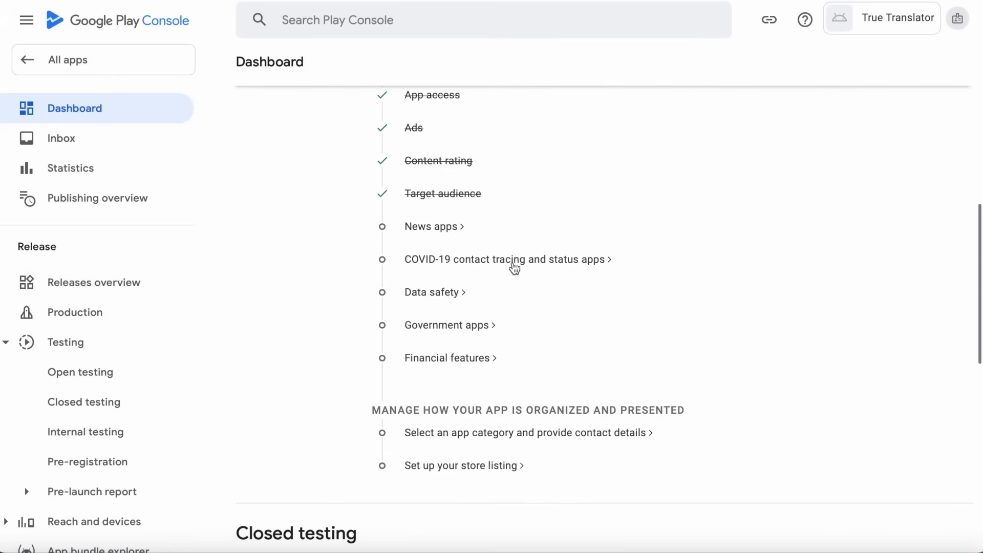
left_click(427, 235)
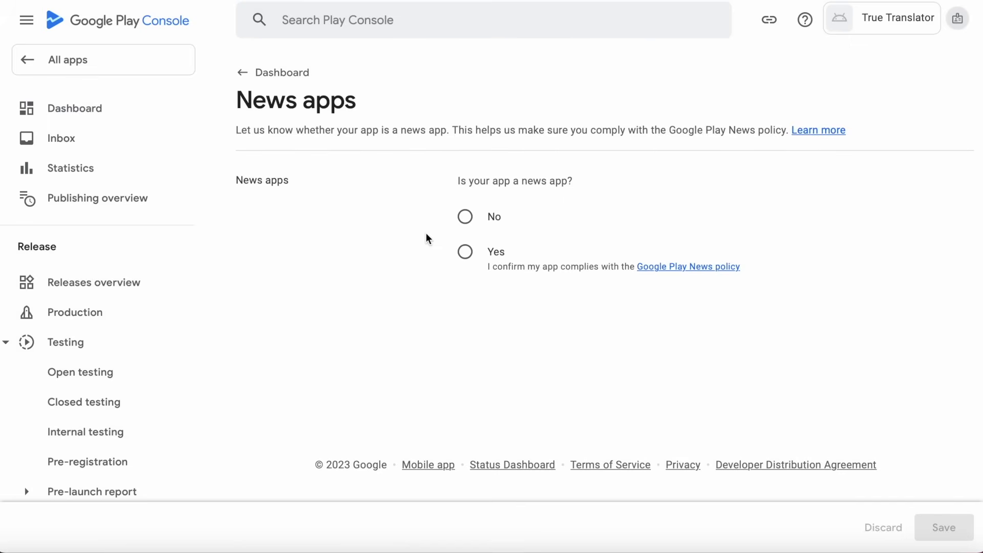
left_click(466, 217)
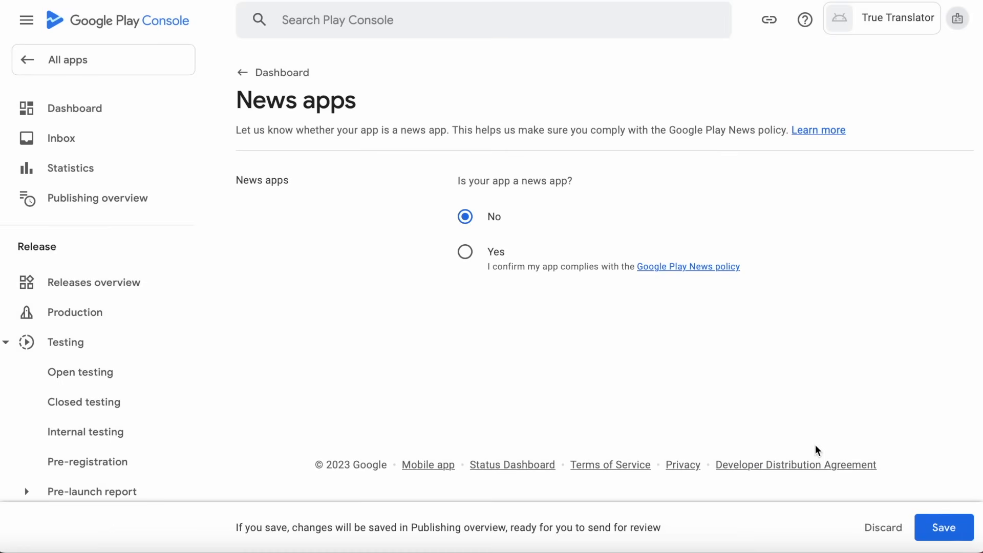
left_click(946, 529)
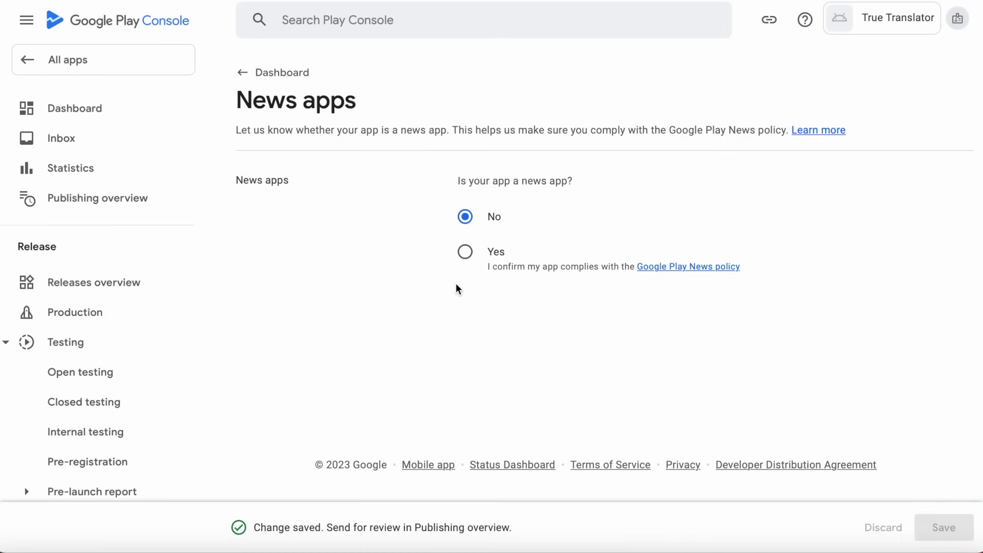
left_click(244, 73)
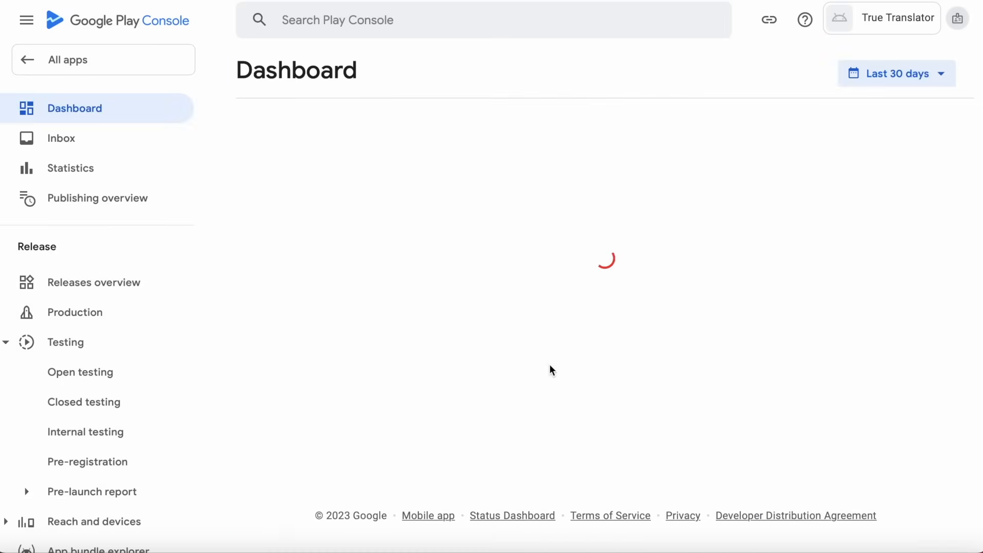
Declare the app is not a COVID-19 contact tracing or status app and save it.
scroll(549, 364, "down", 9)
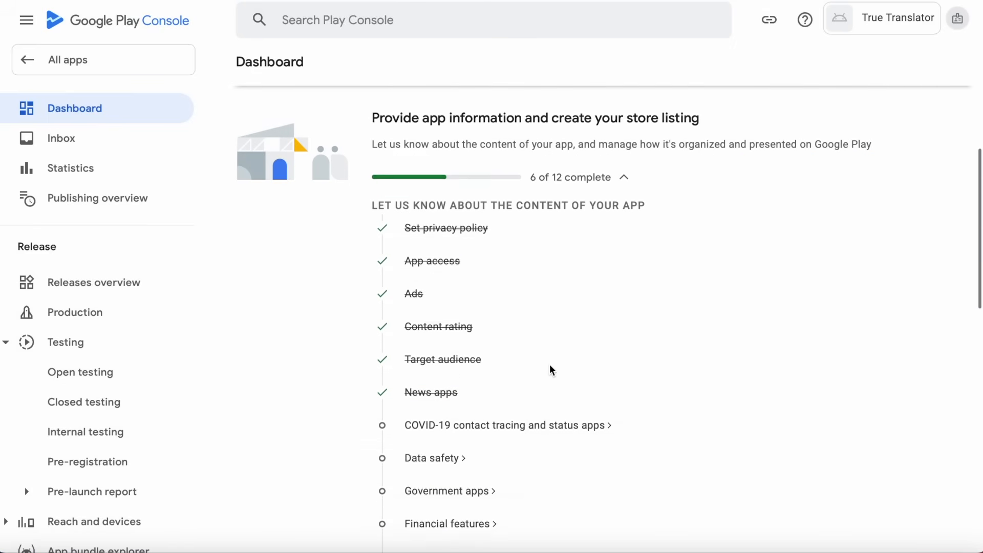
left_click(450, 253)
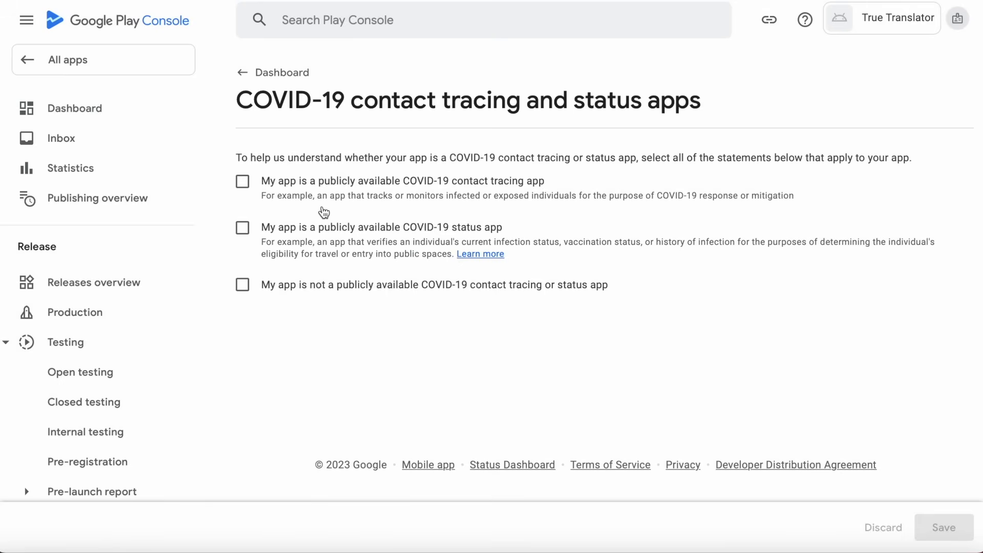
left_click(242, 285)
left_click(948, 527)
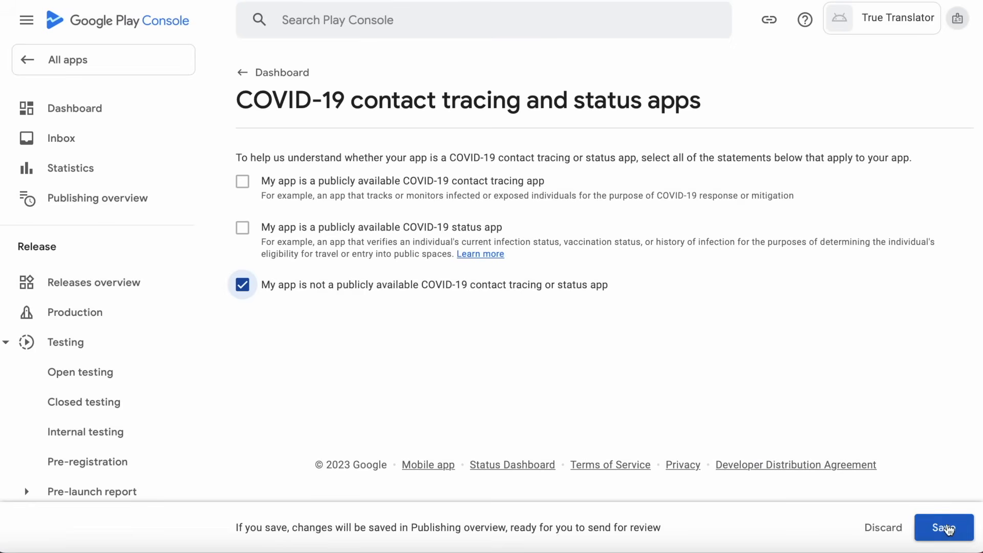
left_click(248, 75)
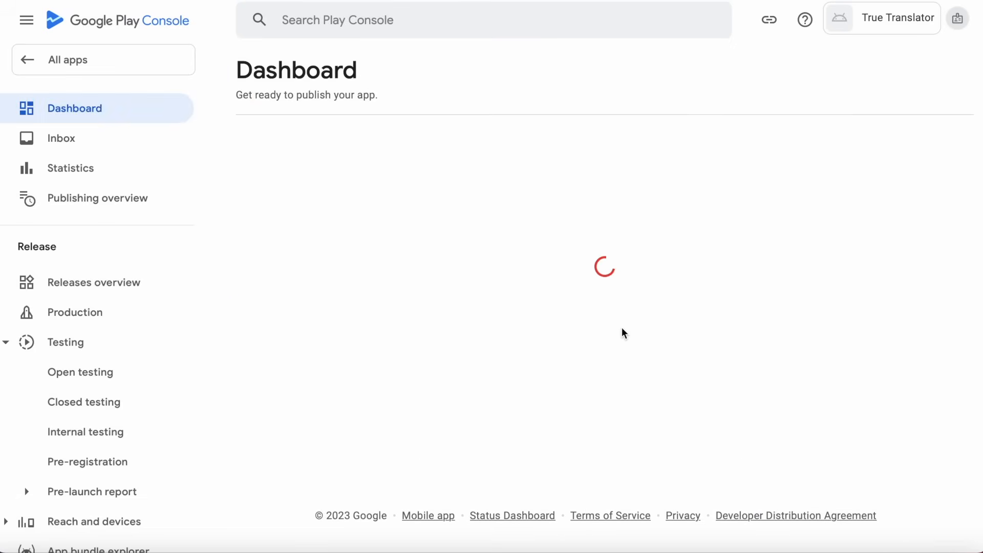
Open the Data safety form and move through its introduction to the data collection step.
scroll(621, 333, "down", 8)
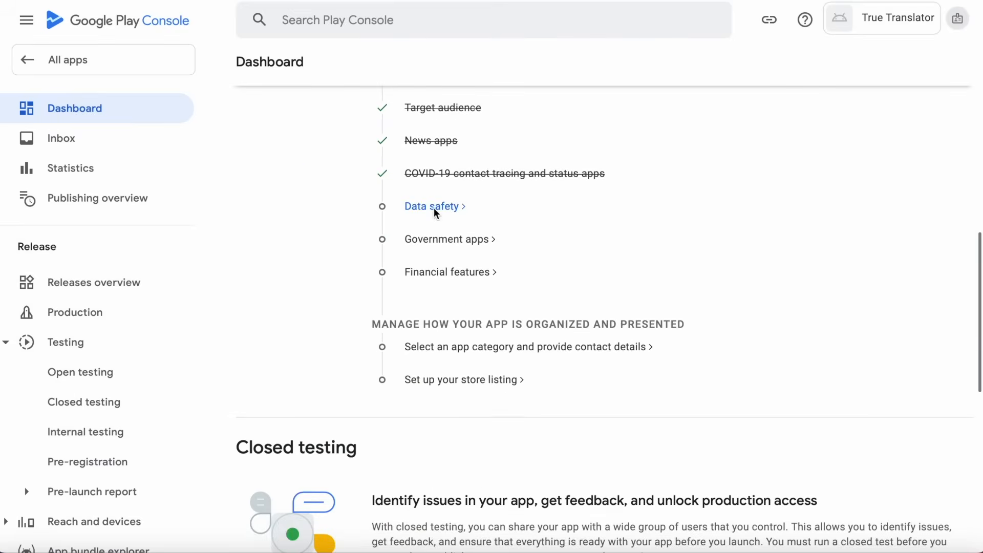
left_click(434, 207)
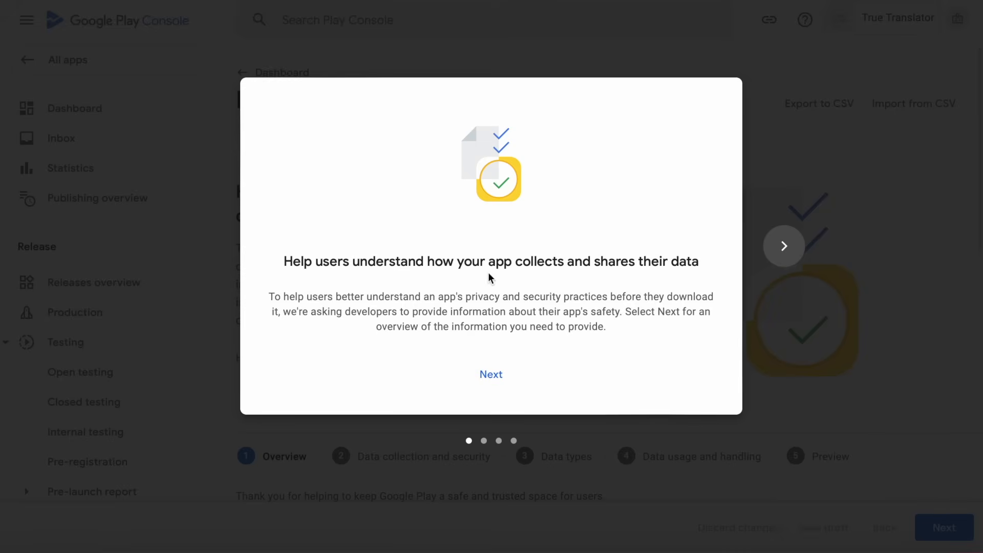
left_click(499, 382)
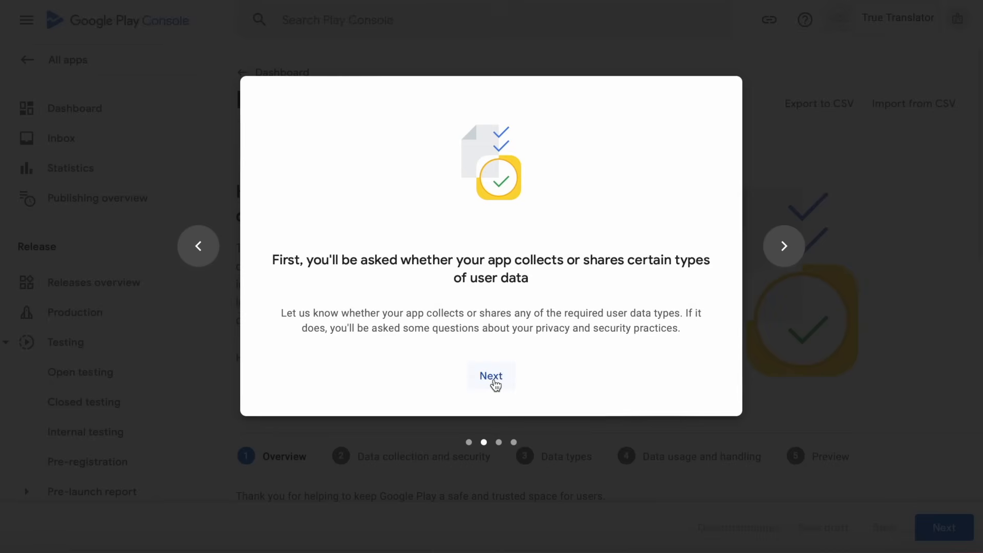
left_click(494, 381)
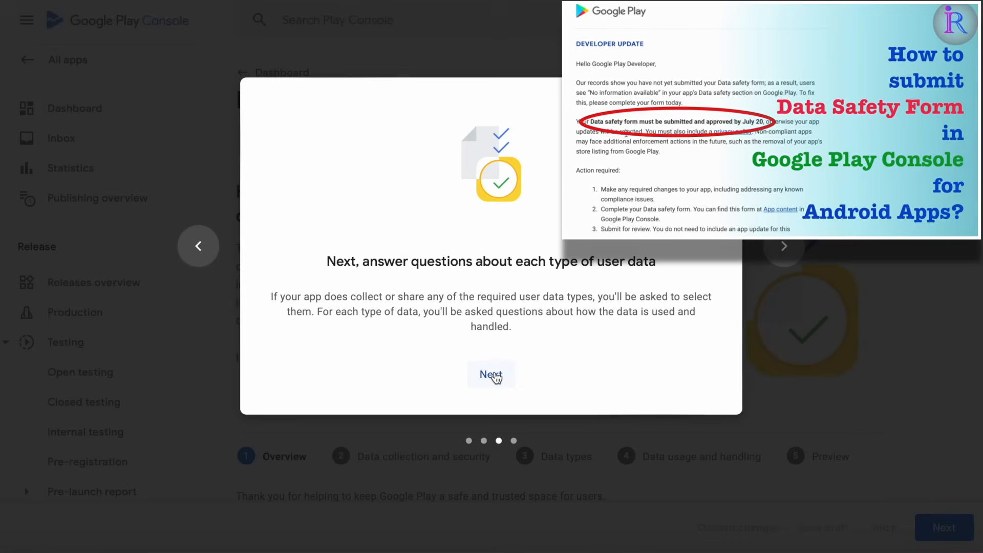
left_click(492, 375)
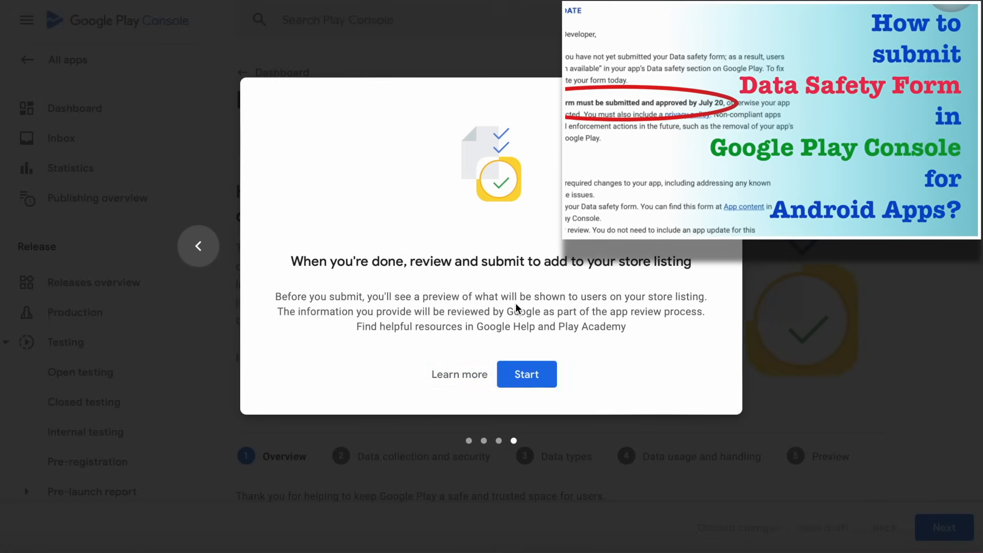
left_click(544, 376)
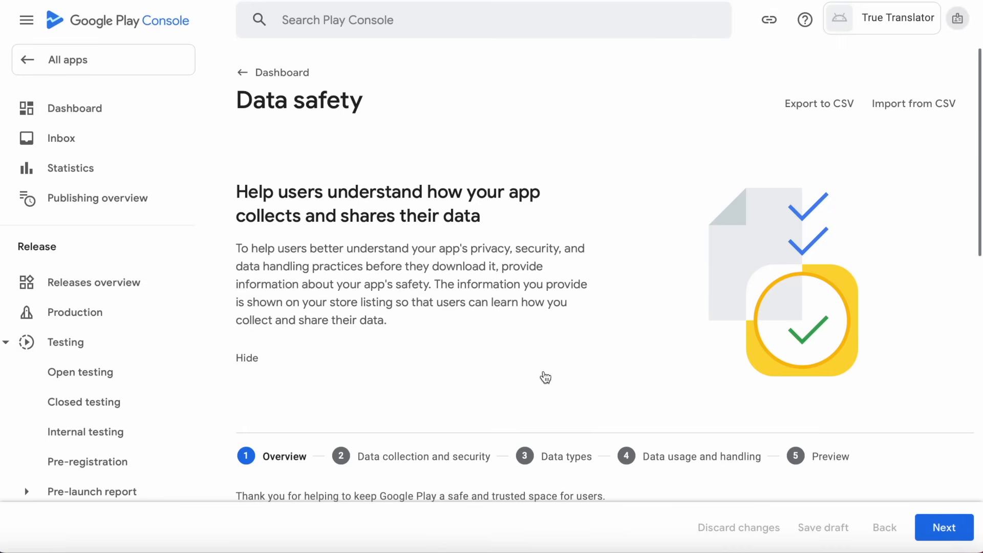
scroll(610, 364, "down", 7)
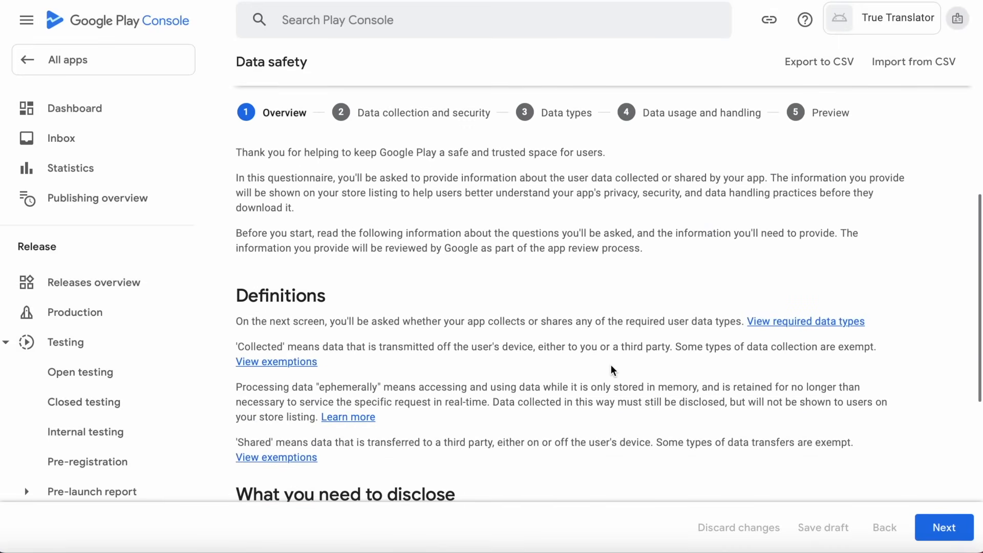
scroll(610, 364, "down", 7)
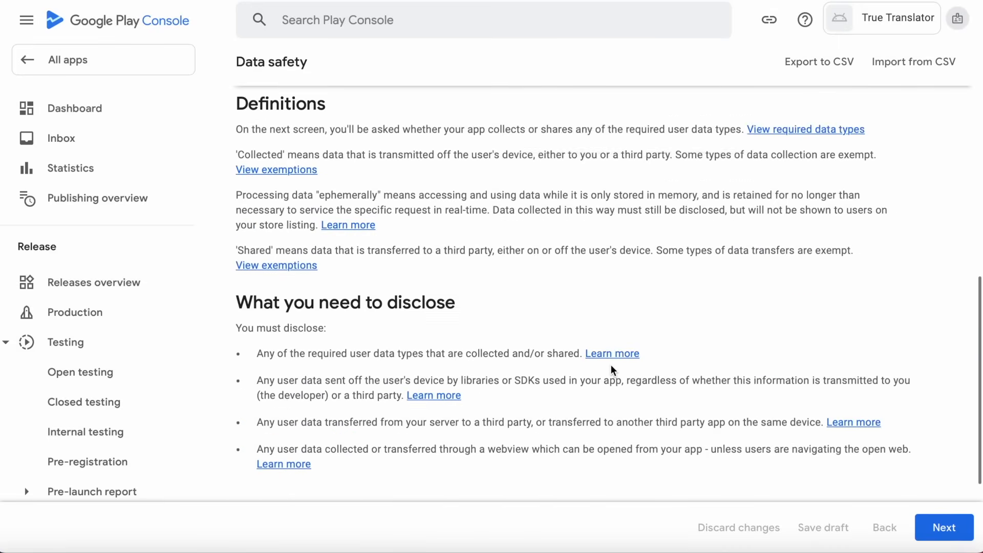
left_click(944, 527)
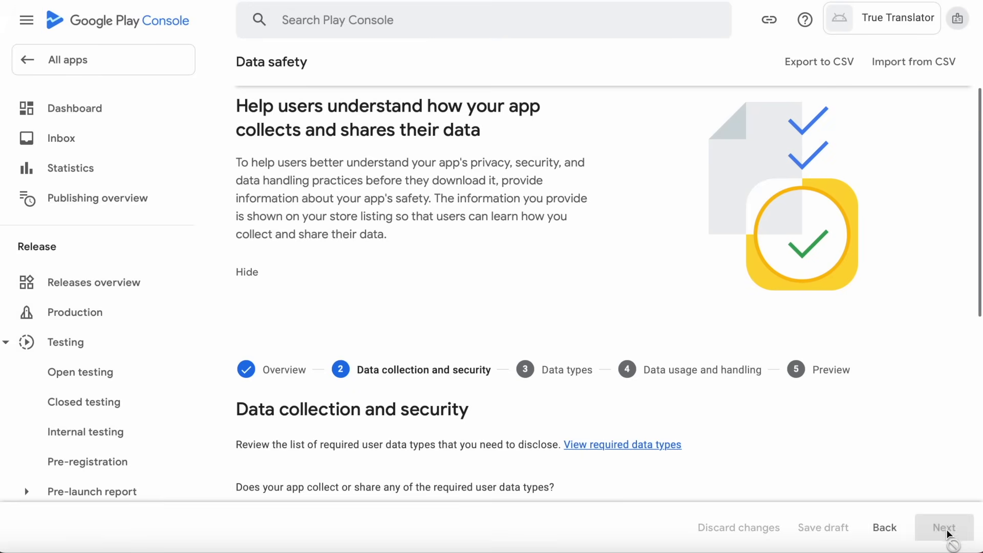
Declare that the app collects or shares no user data, preview, and save the form.
scroll(682, 378, "down", 1)
scroll(681, 378, "down", 3)
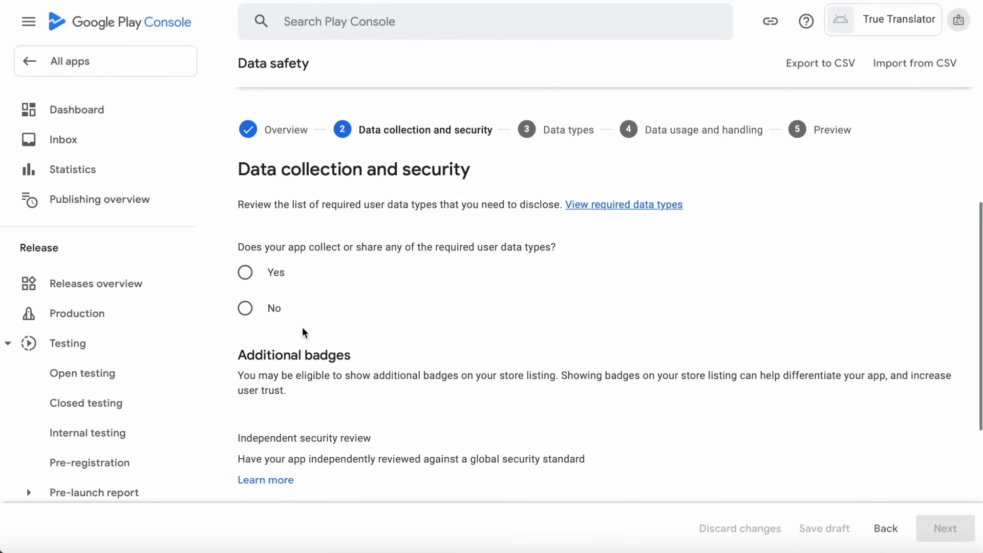
left_click(245, 308)
scroll(539, 371, "up", 1)
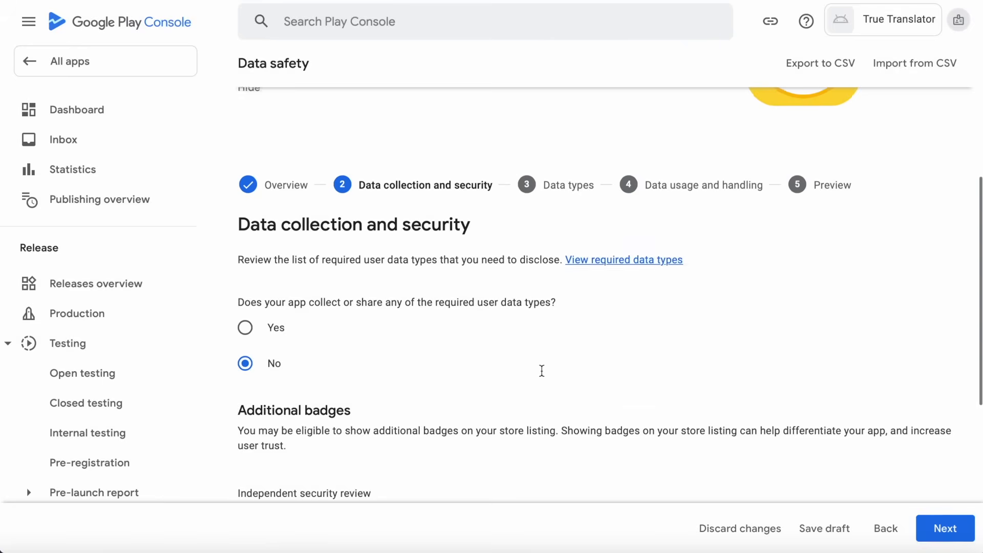
scroll(764, 440, "up", 2)
scroll(764, 441, "down", 2)
left_click(952, 529)
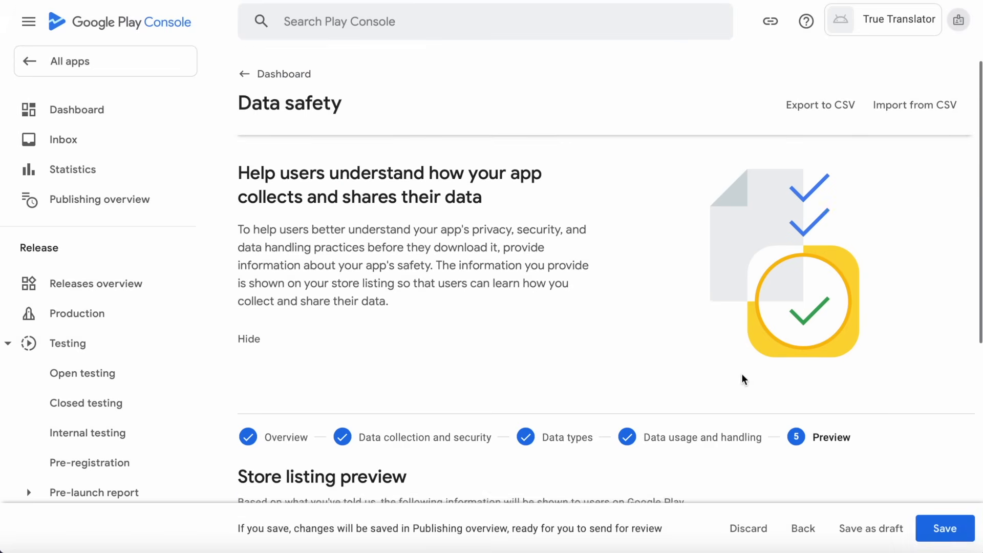
scroll(743, 378, "down", 6)
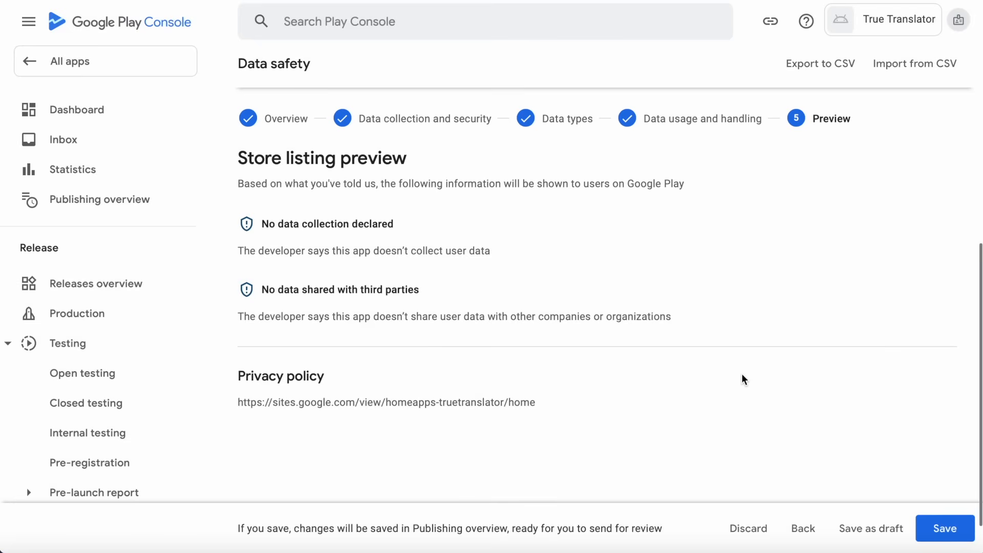
scroll(741, 374, "down", 2)
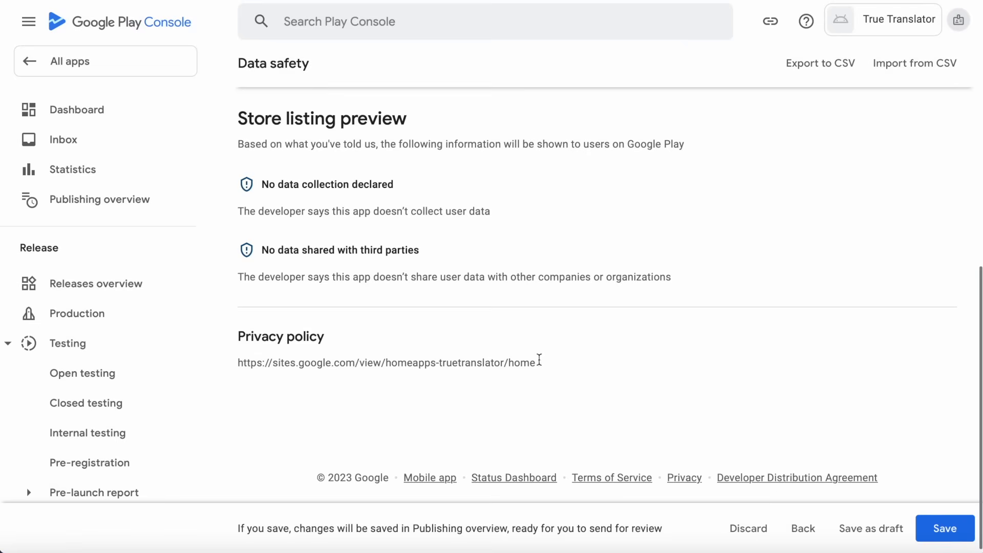
left_click(948, 532)
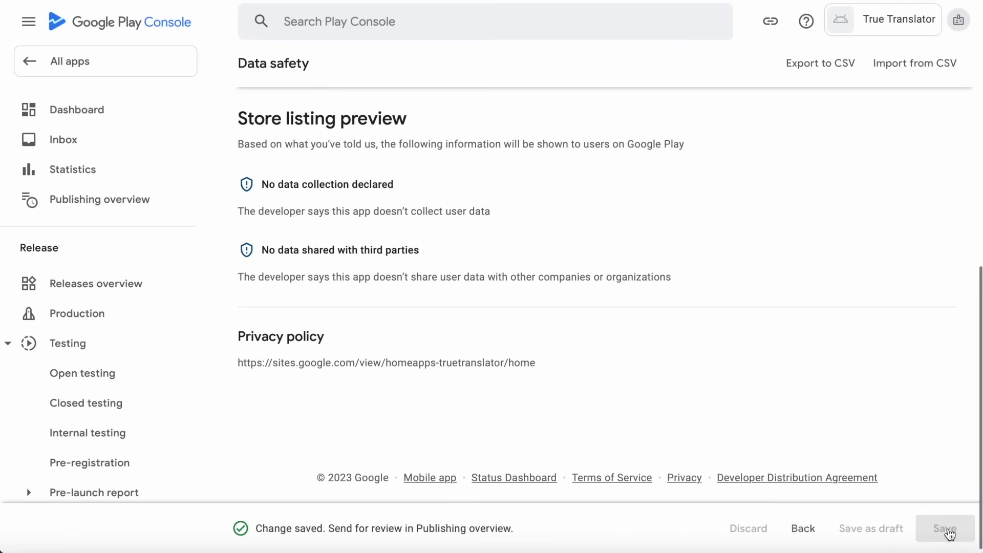
scroll(460, 143, "up", 10)
Declare that True Translator is not a government app and save the answer.
left_click(245, 76)
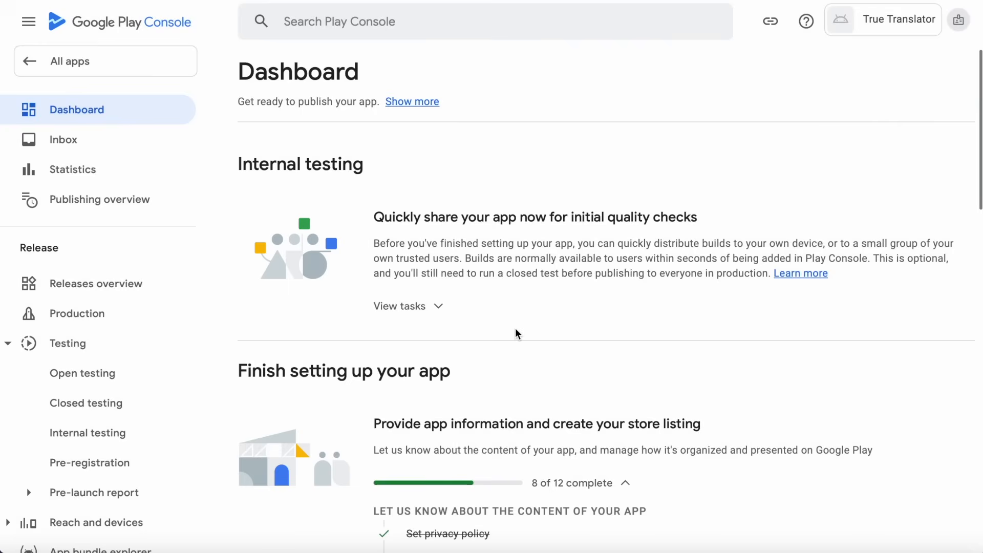
scroll(515, 330, "down", 9)
left_click(447, 327)
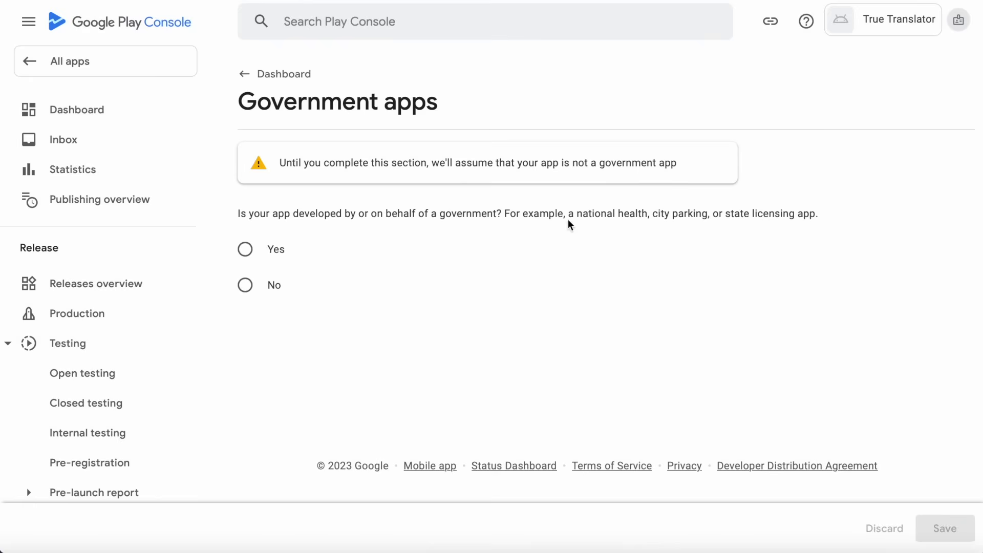
left_click(276, 285)
left_click(945, 530)
left_click(270, 73)
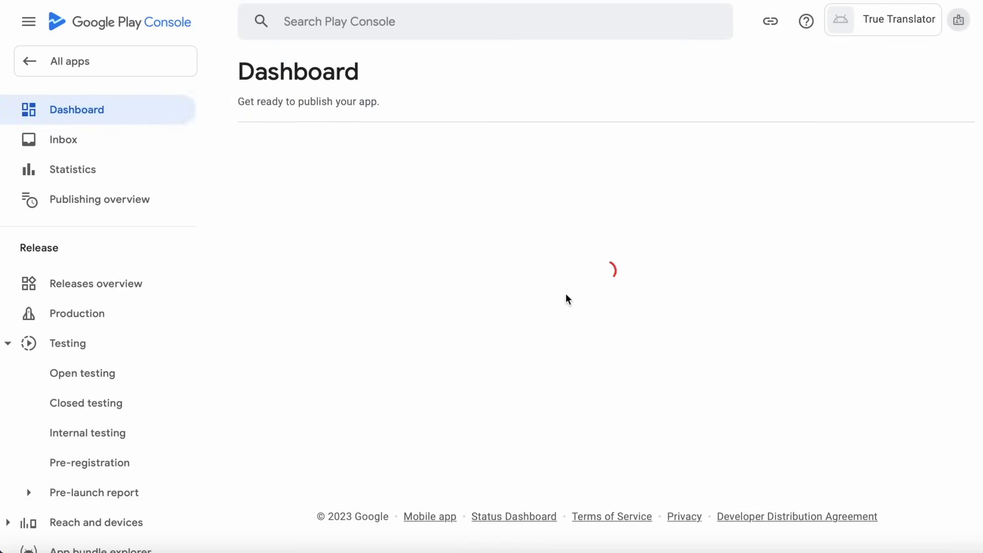
Declare that the app provides no financial features and save the declaration.
scroll(565, 293, "down", 5)
left_click(434, 205)
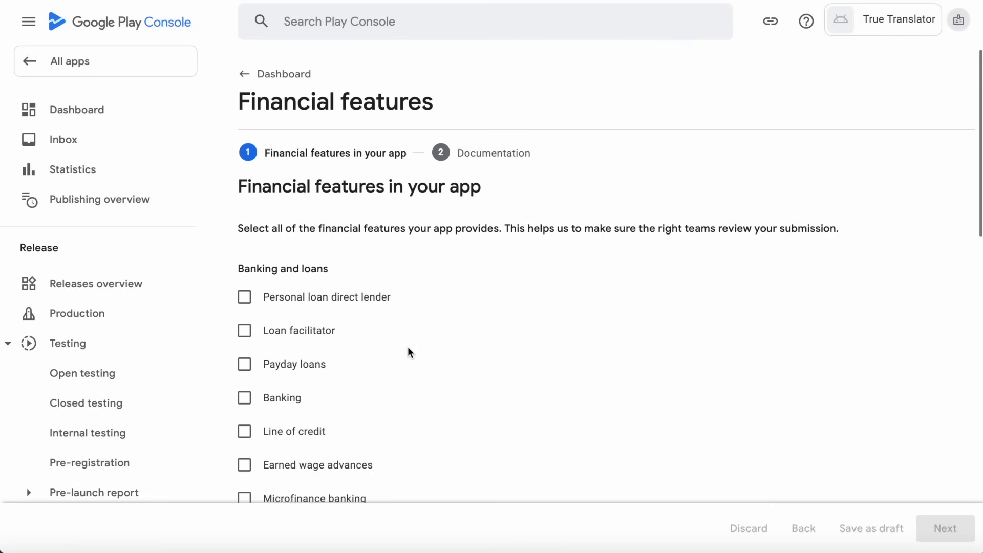
scroll(408, 351, "down", 5)
scroll(408, 351, "down", 5)
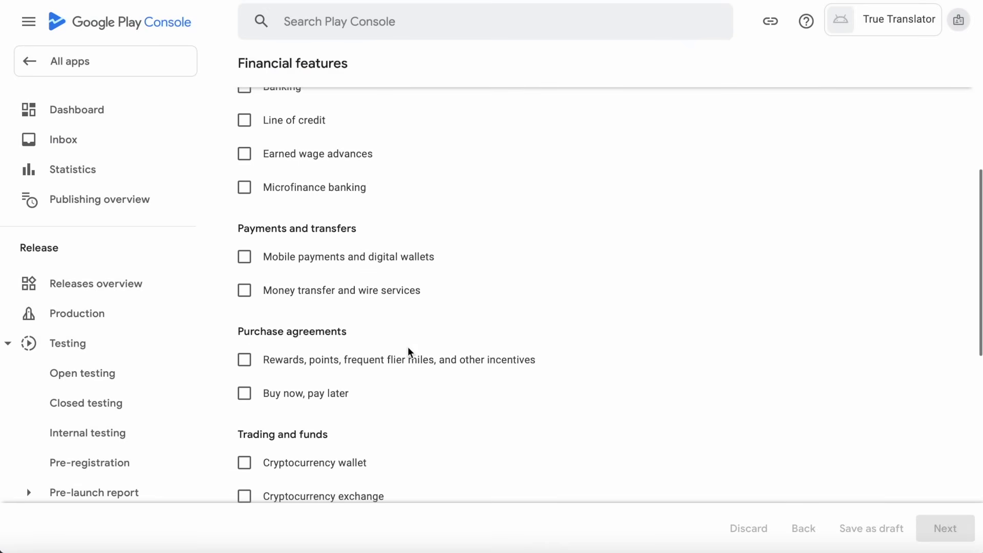
scroll(408, 351, "down", 5)
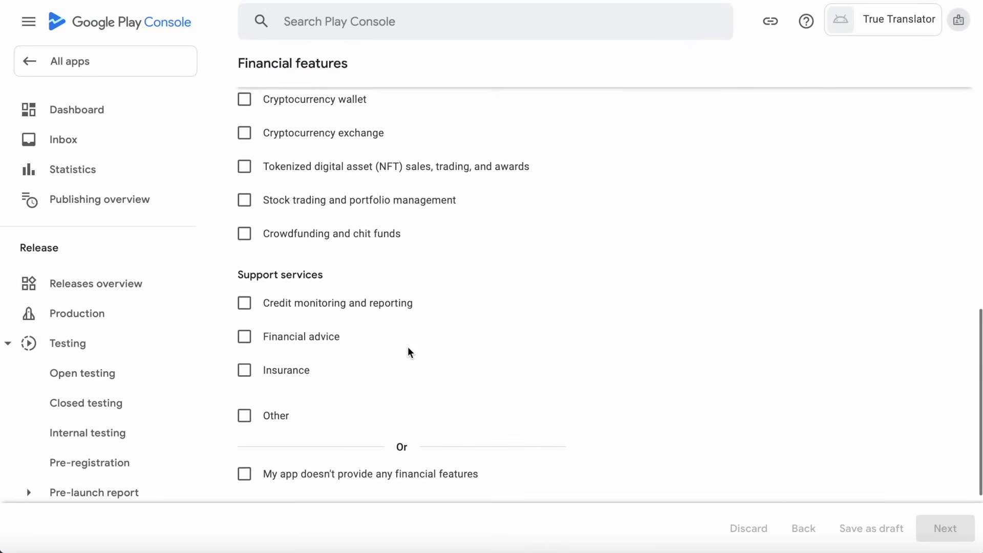
left_click(245, 337)
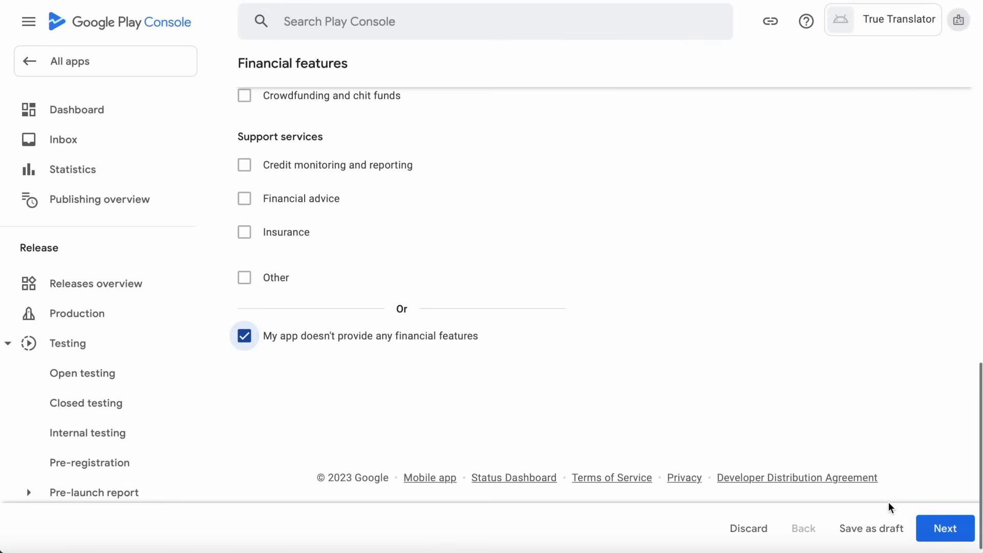
left_click(945, 530)
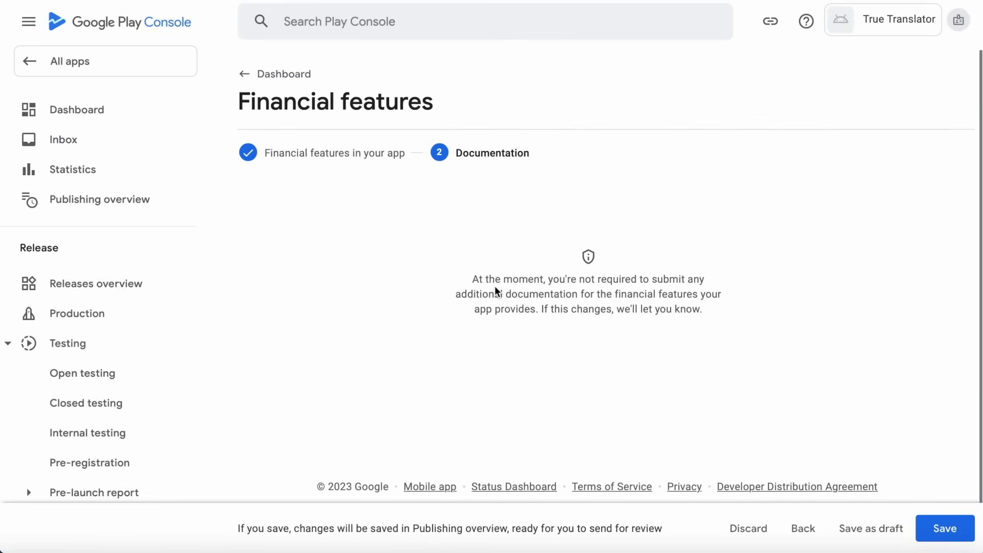
left_click(947, 529)
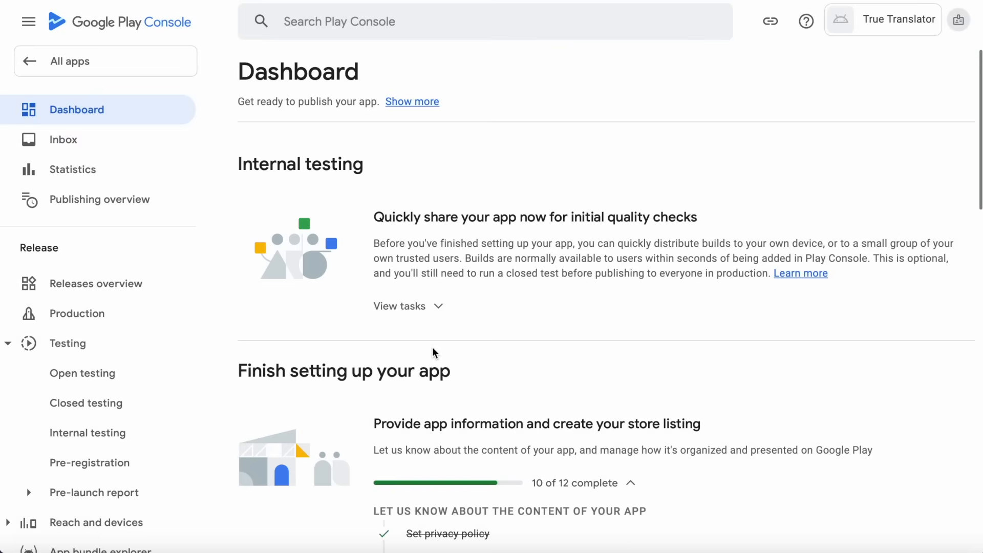
In Store settings, change the app category to Lifestyle and save it.
scroll(433, 351, "down", 10)
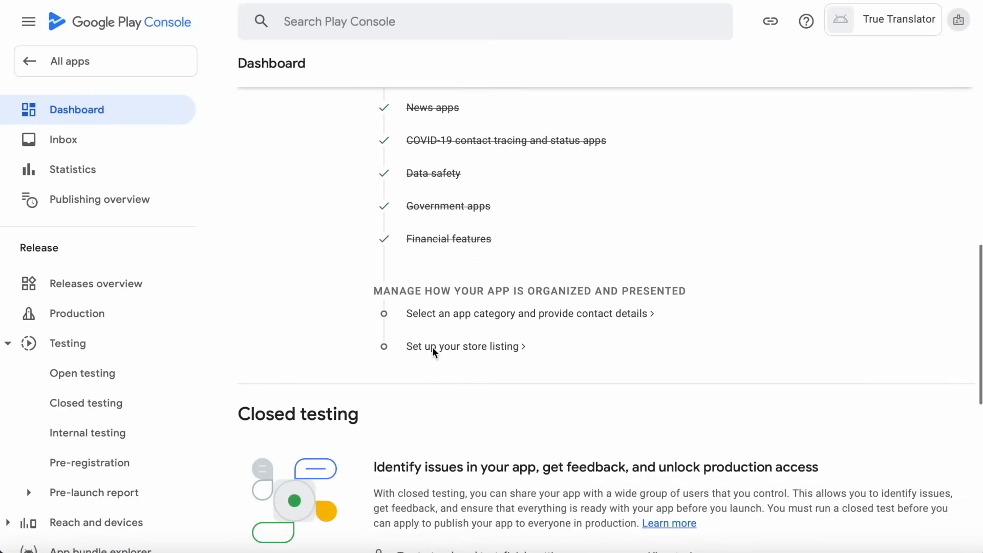
left_click(604, 320)
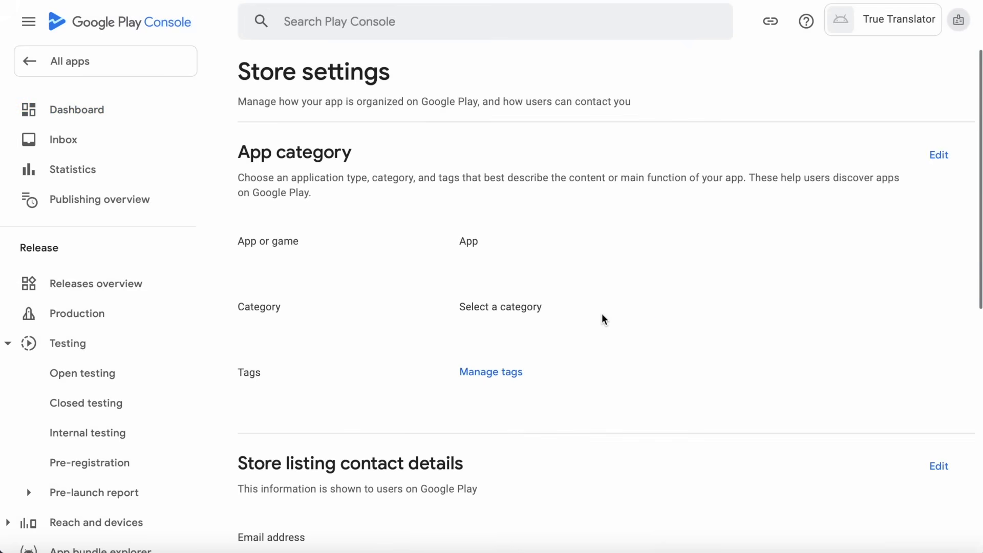
left_click(943, 158)
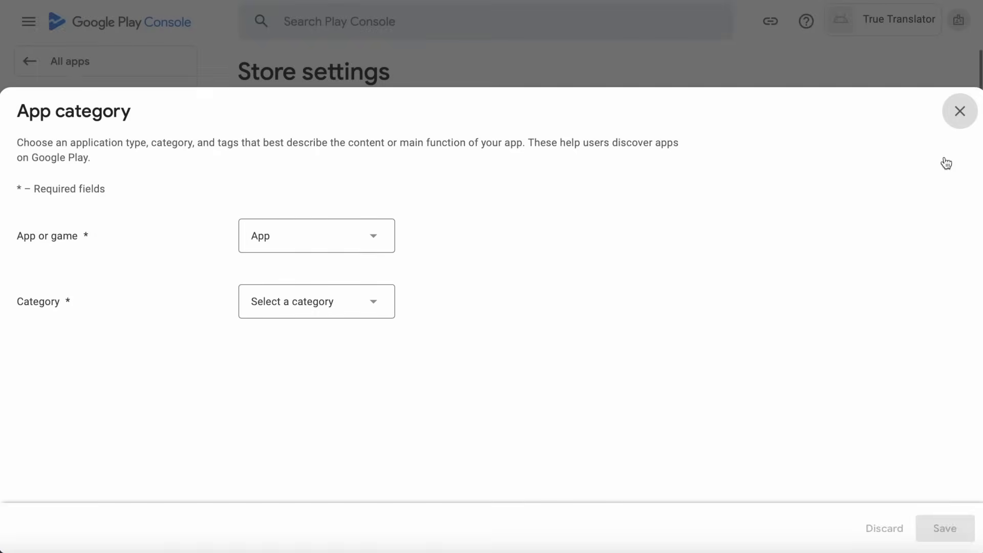
left_click(317, 305)
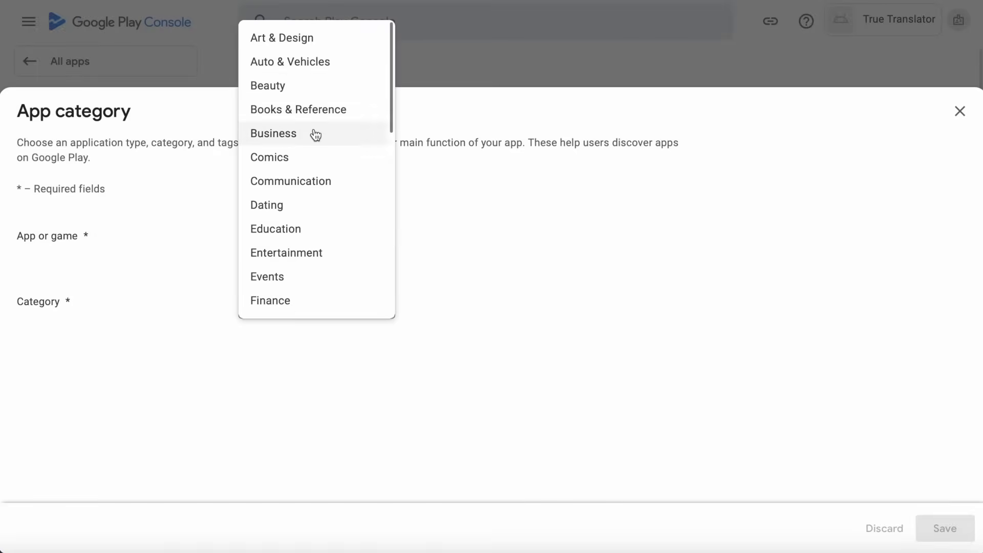
scroll(327, 193, "down", 2)
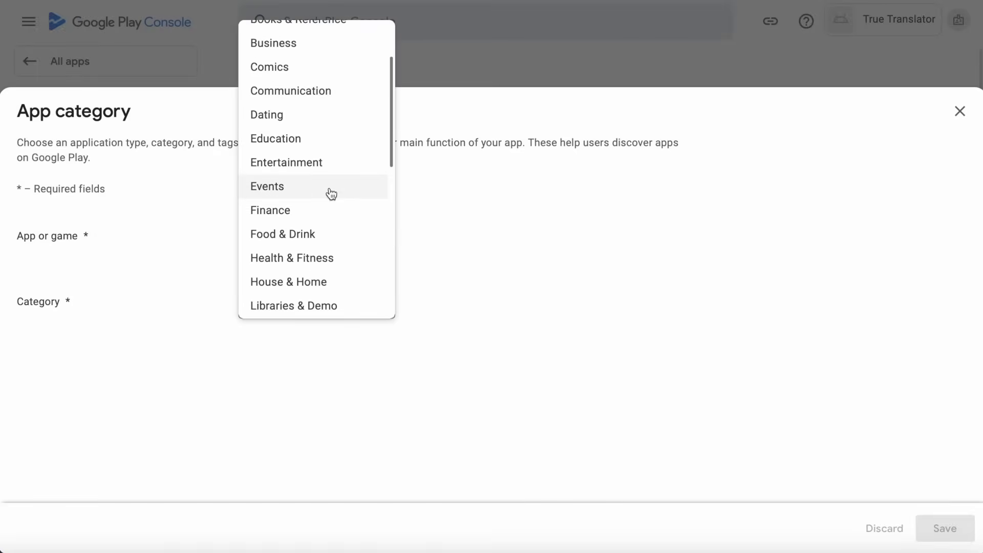
scroll(331, 192, "down", 5)
scroll(331, 193, "down", 2)
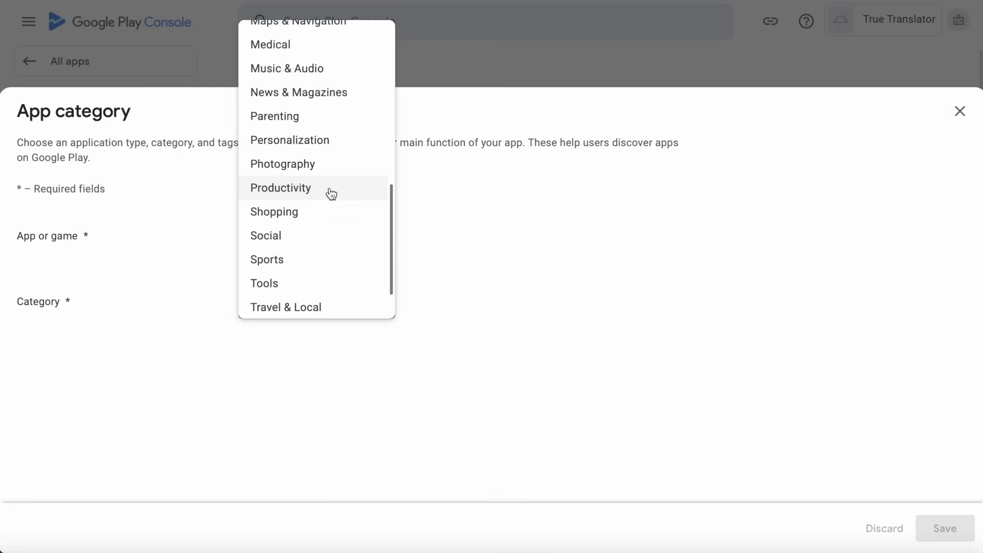
scroll(331, 193, "down", 1)
scroll(330, 193, "up", 5)
left_click(330, 191)
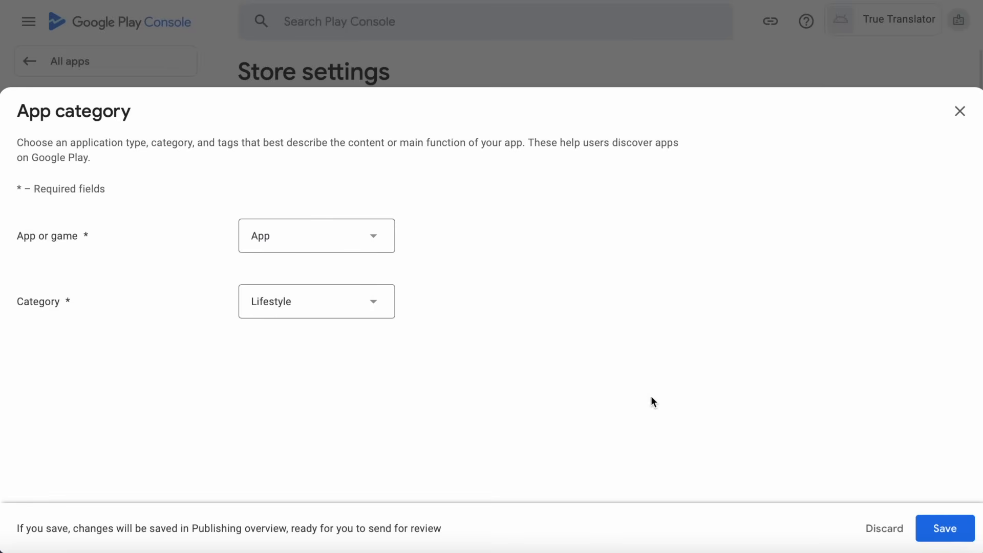
left_click(953, 528)
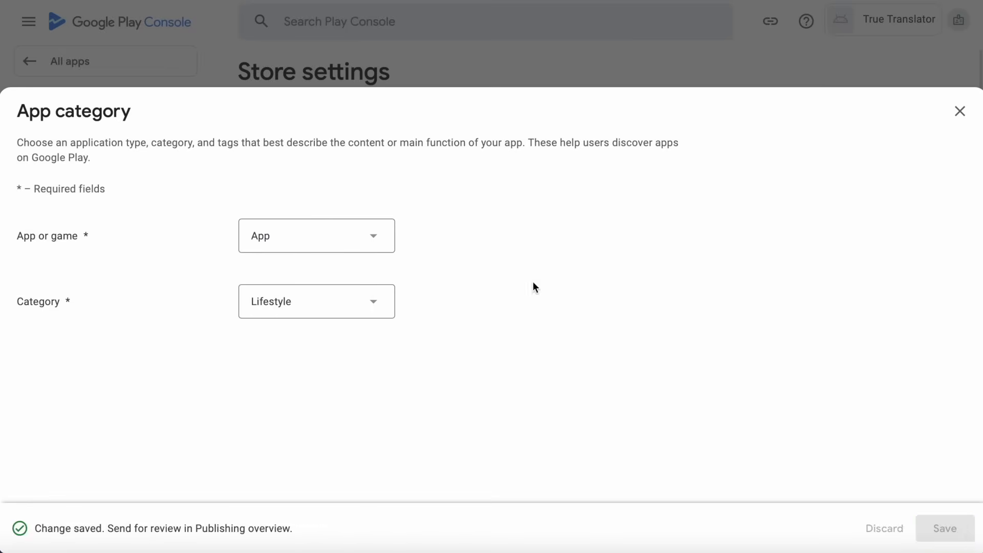
left_click(959, 111)
left_click(488, 371)
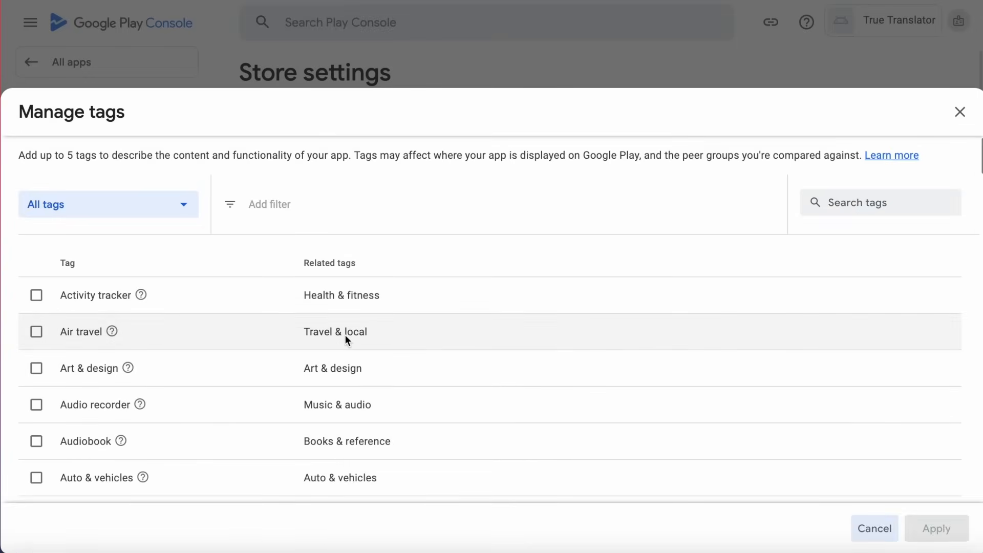
Browse the available tags, note the 5-tag limit, and close the list without adding any.
scroll(216, 416, "down", 8)
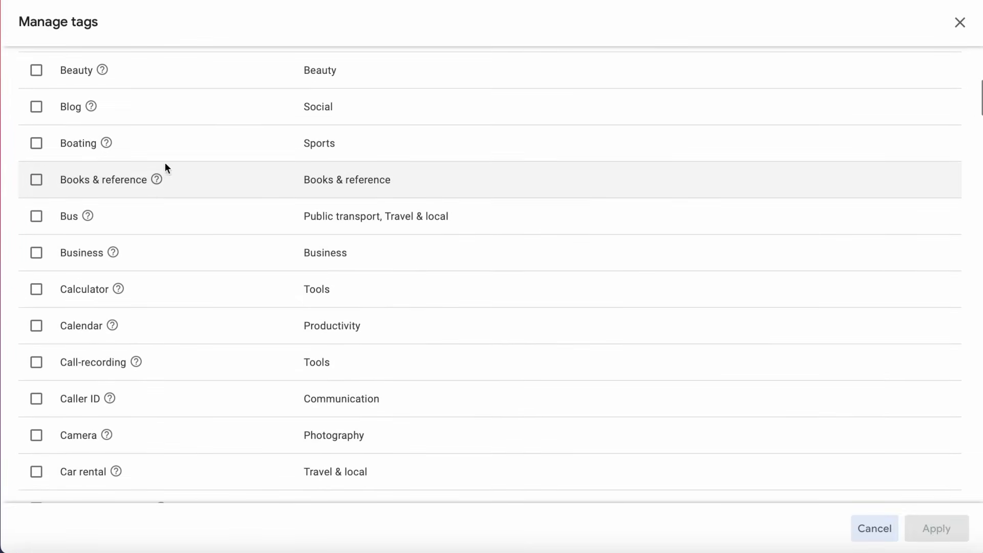
scroll(226, 363, "up", 5)
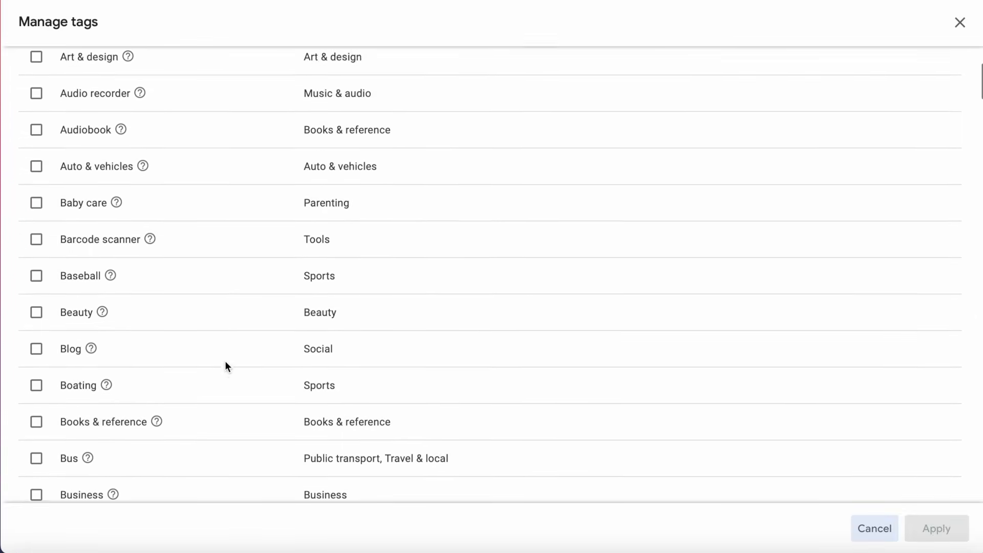
scroll(225, 365, "up", 6)
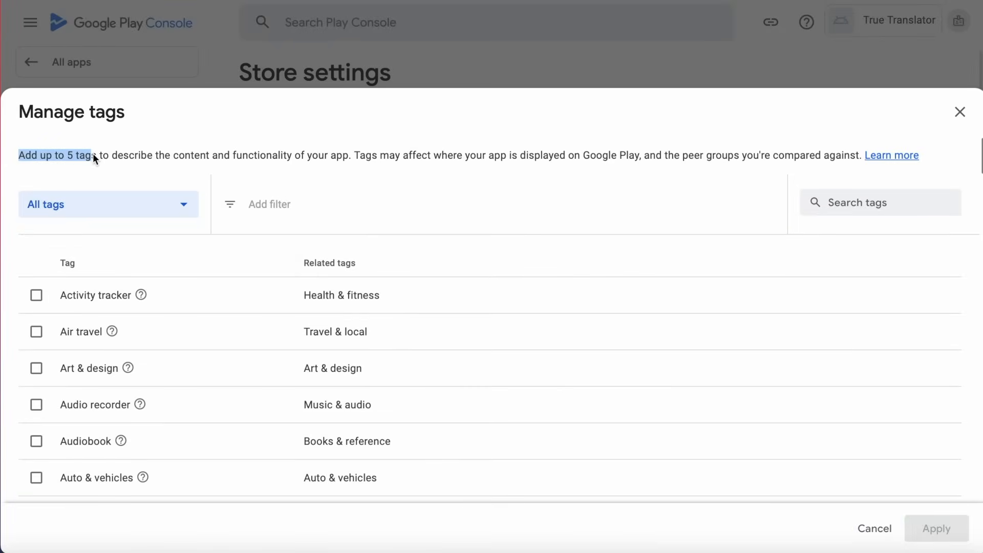
left_click_drag(72, 159, 100, 159)
left_click(96, 159)
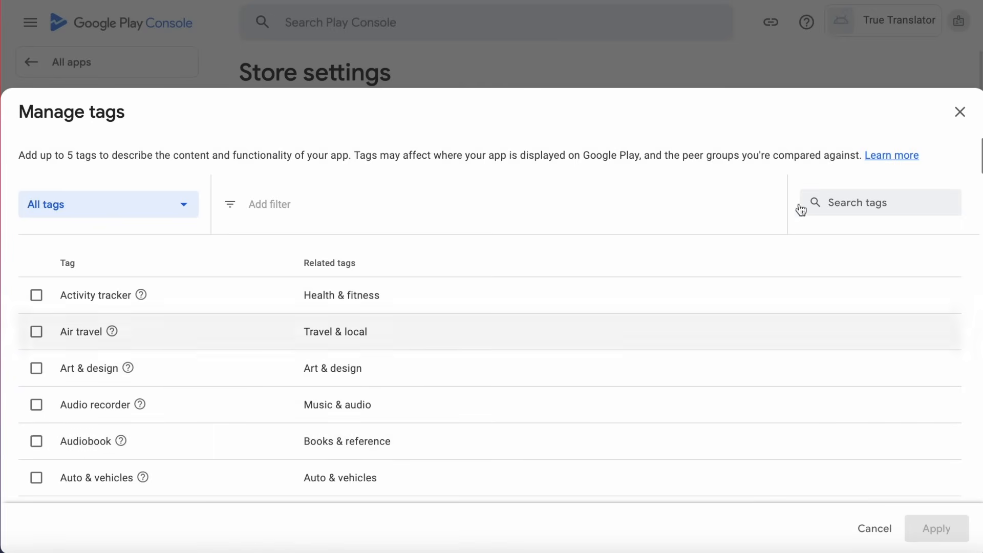
left_click(960, 112)
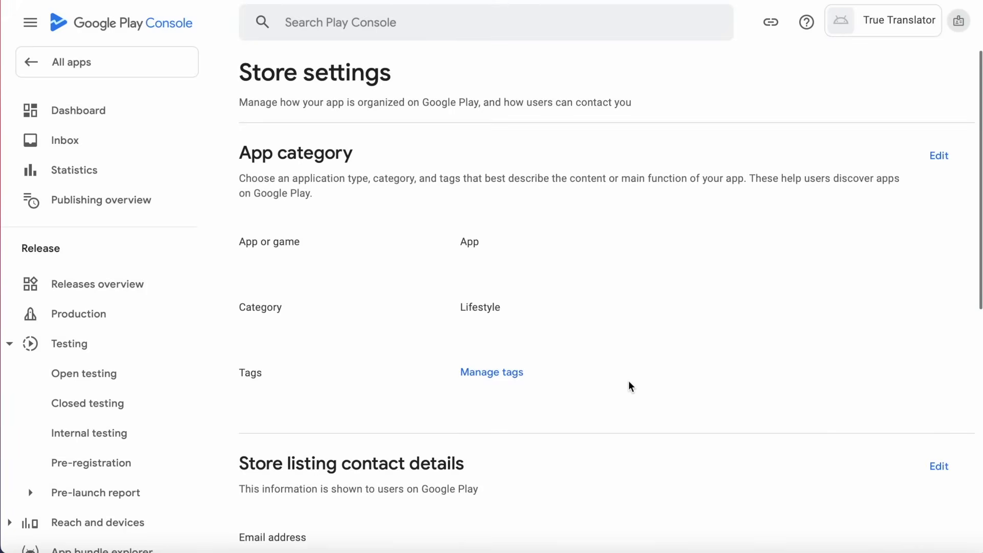
Enter the developer's contact e-mail in the store listing contact details, save, and close the editor.
scroll(629, 381, "down", 8)
scroll(629, 381, "up", 2)
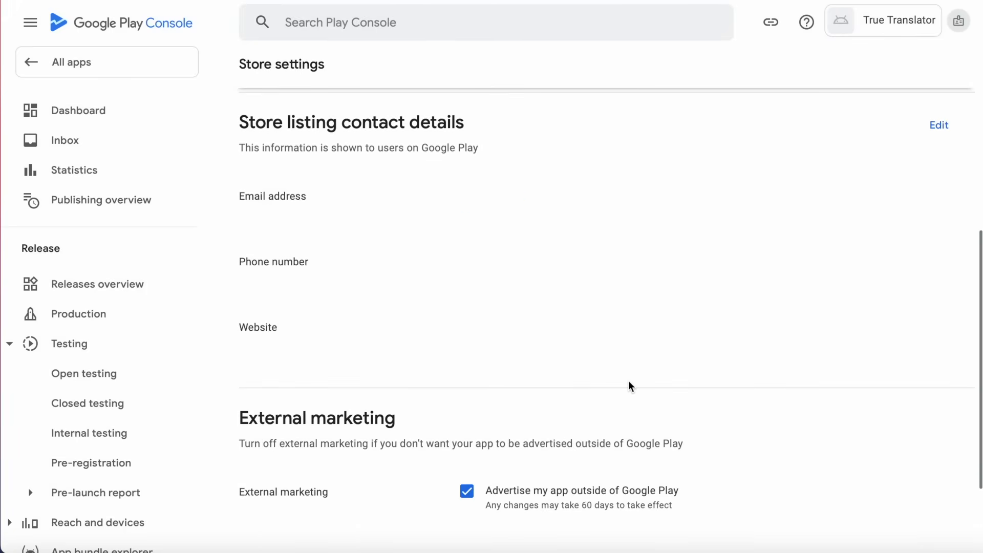
left_click(941, 126)
left_click(382, 212)
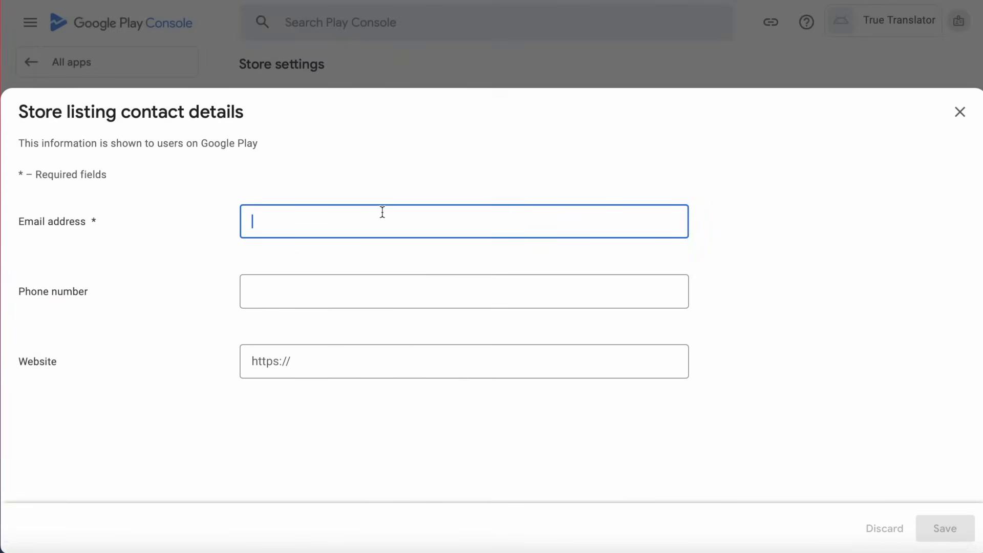
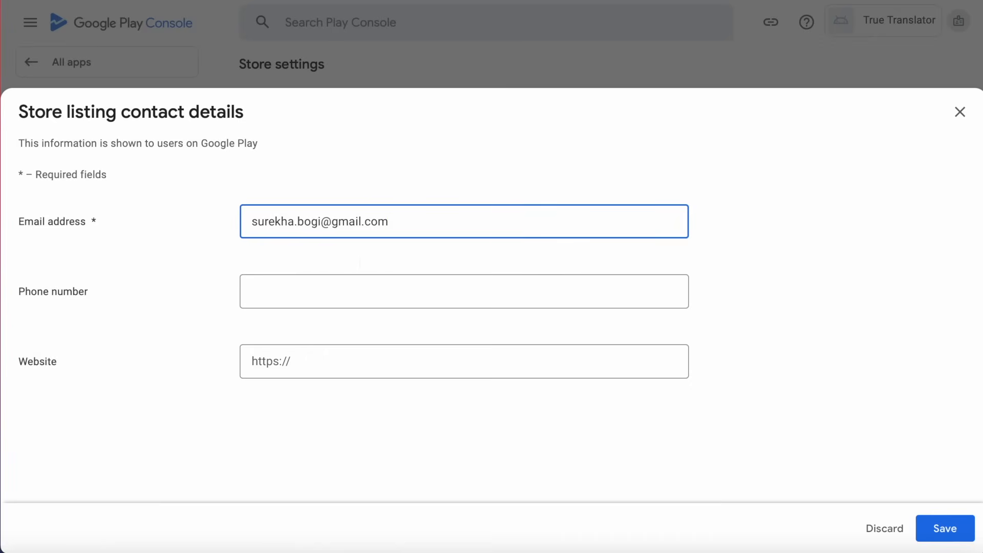
left_click(344, 283)
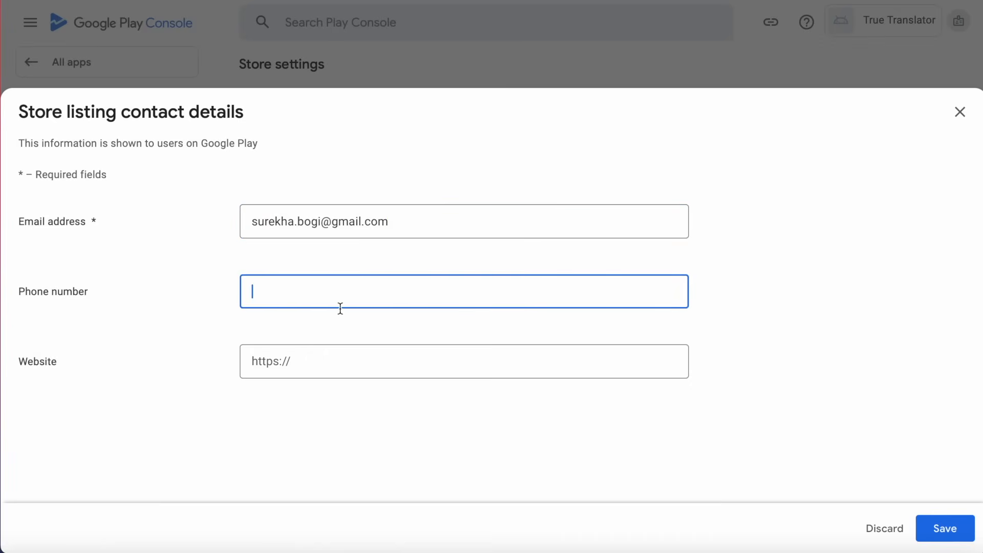
left_click(314, 361)
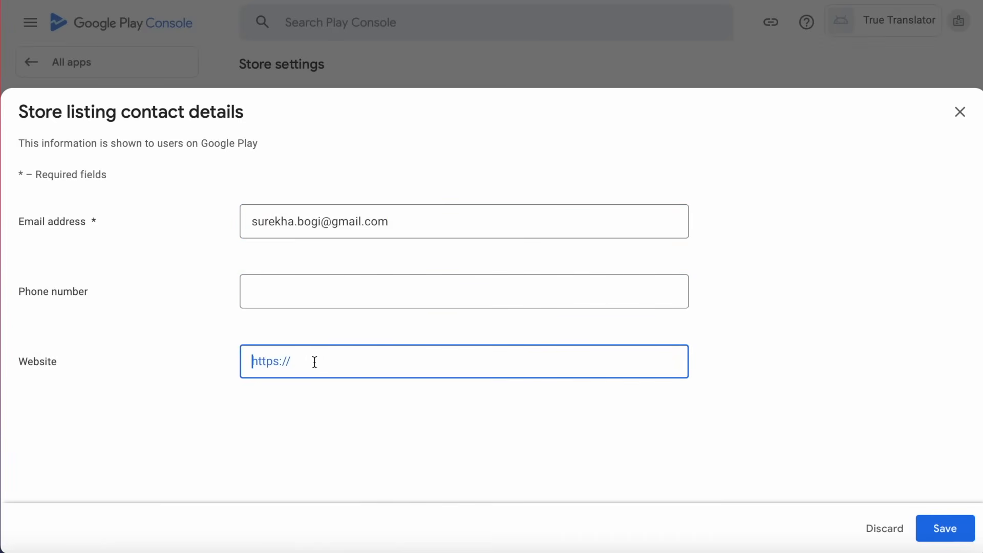
left_click(958, 527)
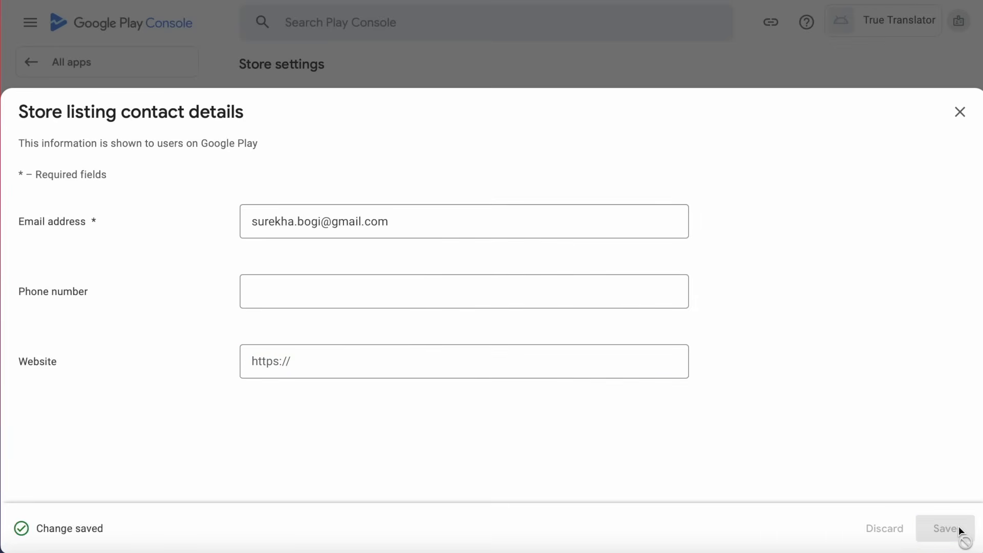
left_click(959, 114)
scroll(636, 344, "up", 6)
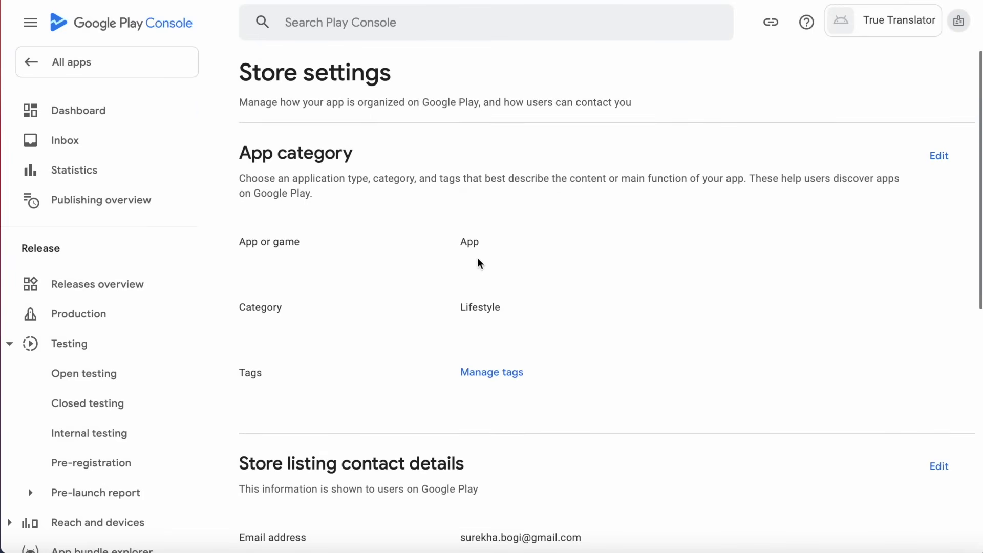
scroll(478, 257, "down", 4)
scroll(478, 256, "down", 6)
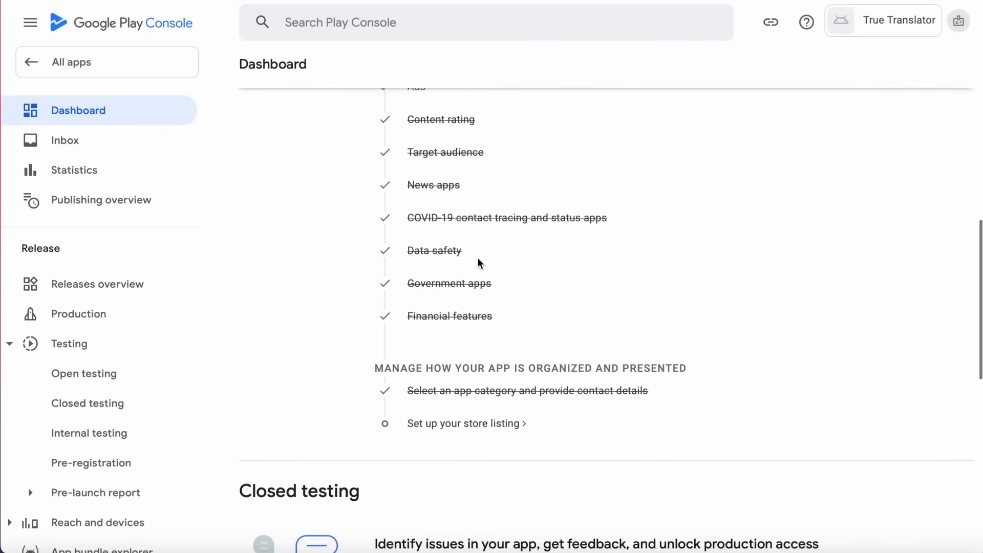
Open the main store listing and paste the short description copied from the app requirements note.
left_click(472, 393)
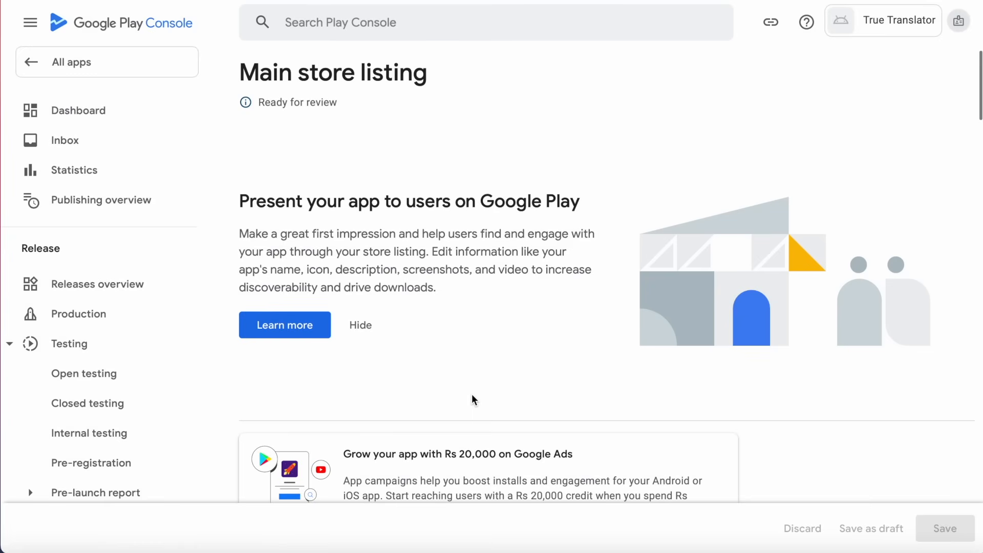
scroll(471, 395, "down", 5)
scroll(472, 399, "down", 2)
scroll(471, 399, "down", 4)
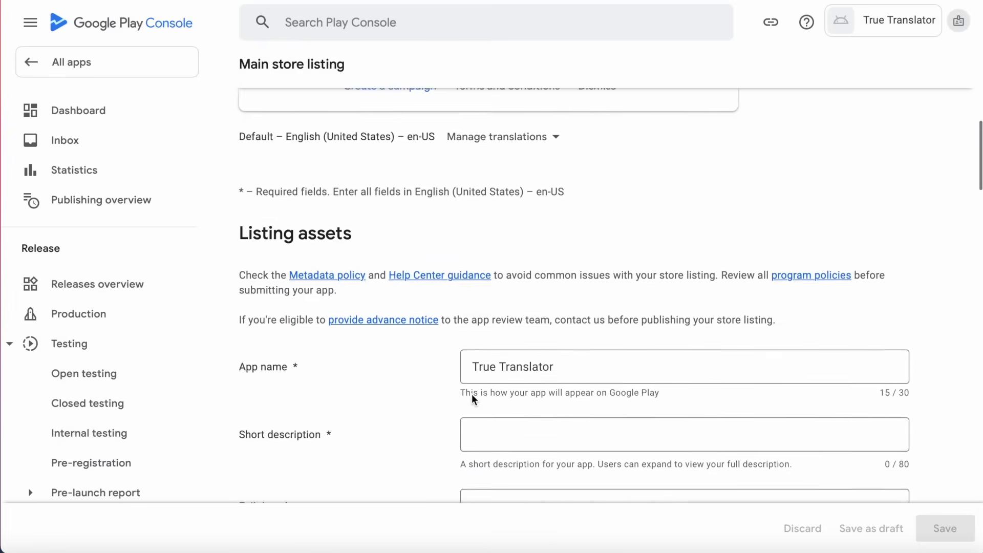
scroll(471, 399, "down", 5)
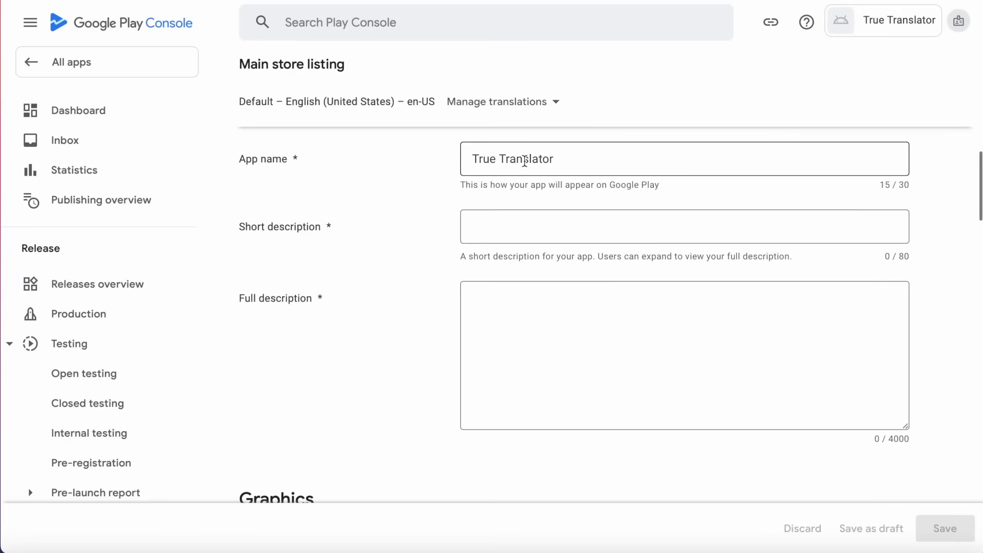
left_click(900, 552)
left_click_drag(212, 141, 385, 141)
key("super+c")
key("super+Tab")
left_click(541, 224)
key("super+v")
Copy the full description from the requirements note into the Full description field.
left_click(588, 390)
left_click(900, 551)
left_click_drag(213, 169, 293, 271)
key("super+c")
key("super+Tab")
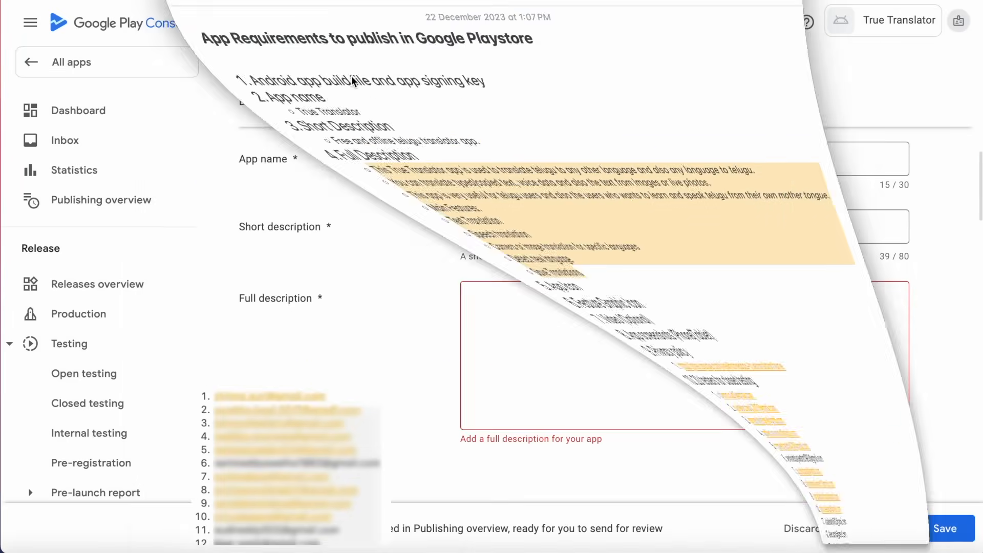
key("super+v")
left_click(502, 344)
key("BackSpace")
key("BackSpace")
key("BackSpace")
key("BackSpace")
key("BackSpace")
key("BackSpace")
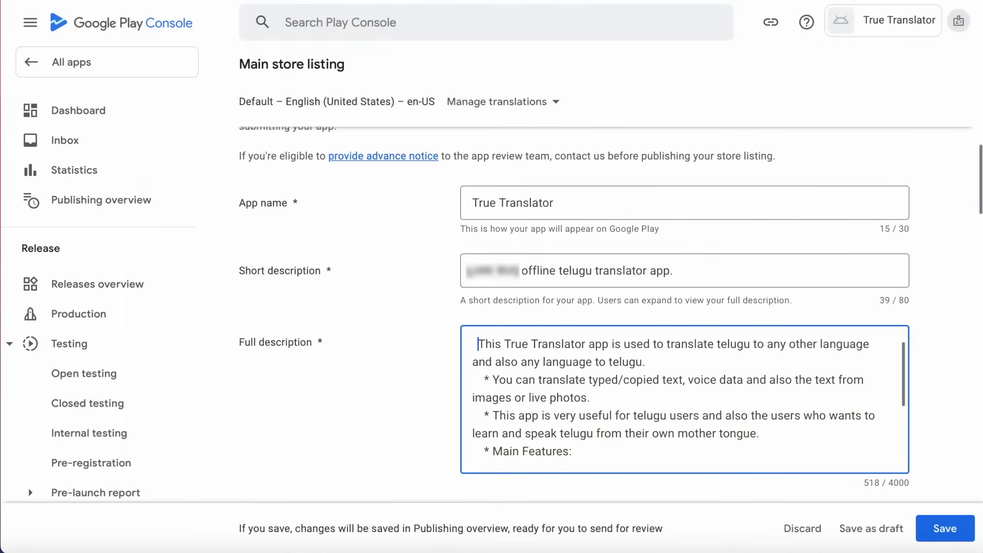
Delete the stray '*' bullets and indentation before the intro lines and 'Main Features:'.
left_click(489, 373)
key("BackSpace")
key("BackSpace")
key("BackSpace")
key("BackSpace")
key("BackSpace")
left_click(491, 416)
key("BackSpace")
key("BackSpace")
key("BackSpace")
key("BackSpace")
key("BackSpace")
key("BackSpace")
key("BackSpace")
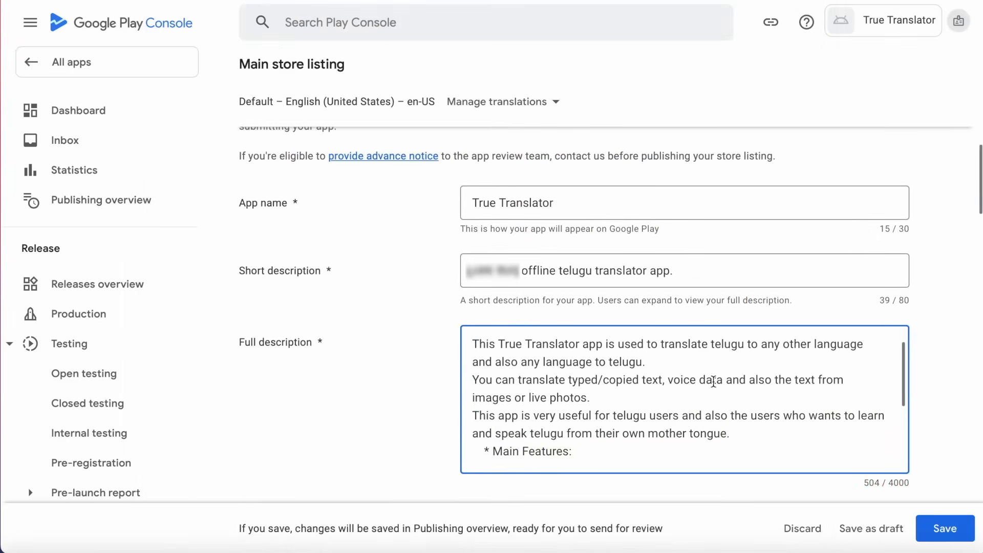
scroll(550, 353, "down", 3)
left_click_drag(492, 340, 469, 341)
key("BackSpace")
scroll(560, 358, "down", 2)
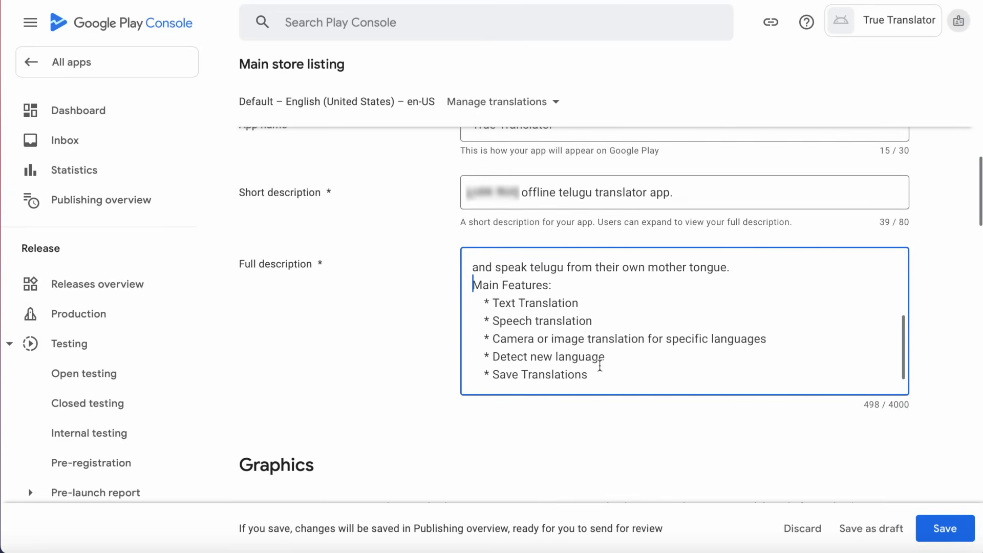
scroll(735, 393, "down", 6)
Add translatorAppIcon512.png from the V1.0 folder as the App icon.
left_click(692, 297)
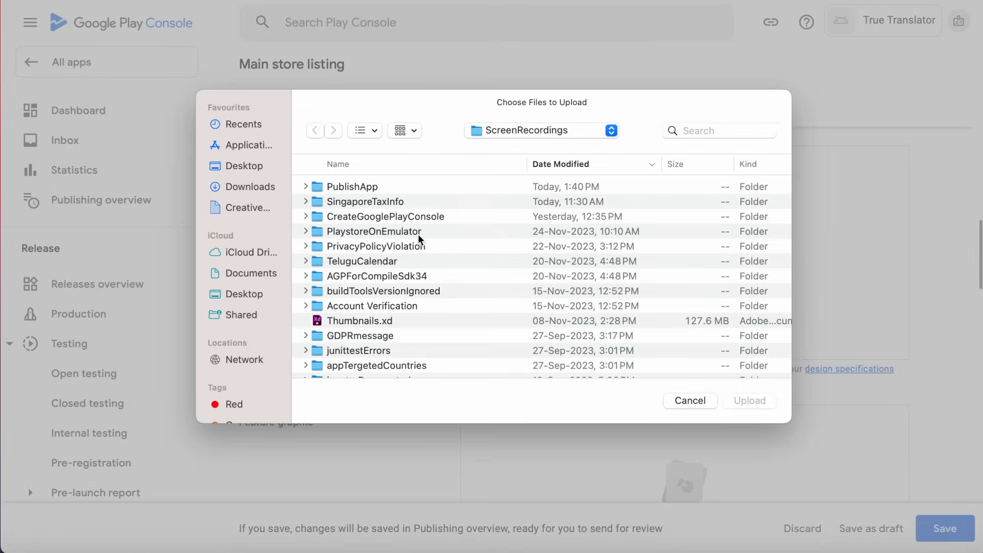
left_click(689, 400)
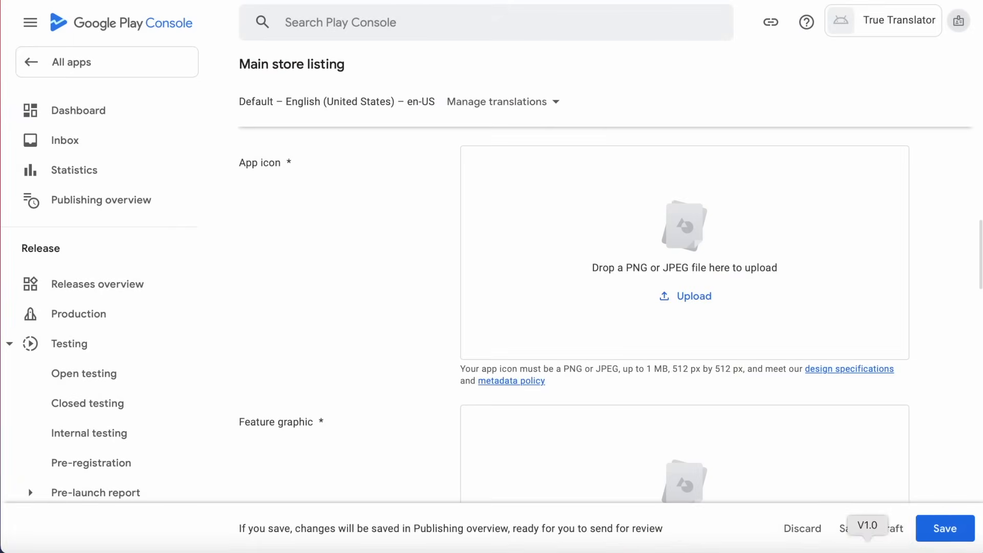
left_click(868, 551)
left_click_drag(478, 67, 352, 1)
left_click(302, 55)
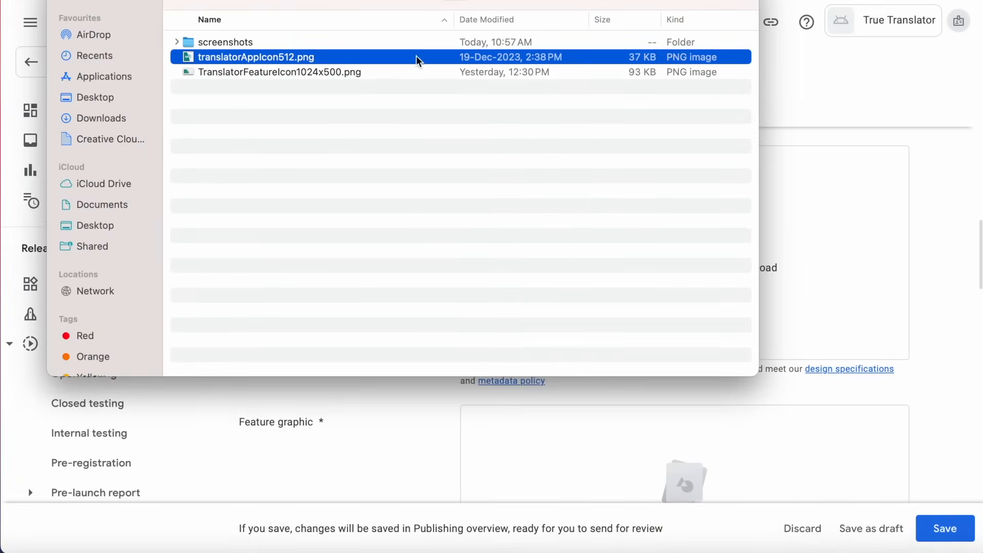
left_click_drag(302, 55, 819, 224)
left_click(730, 333)
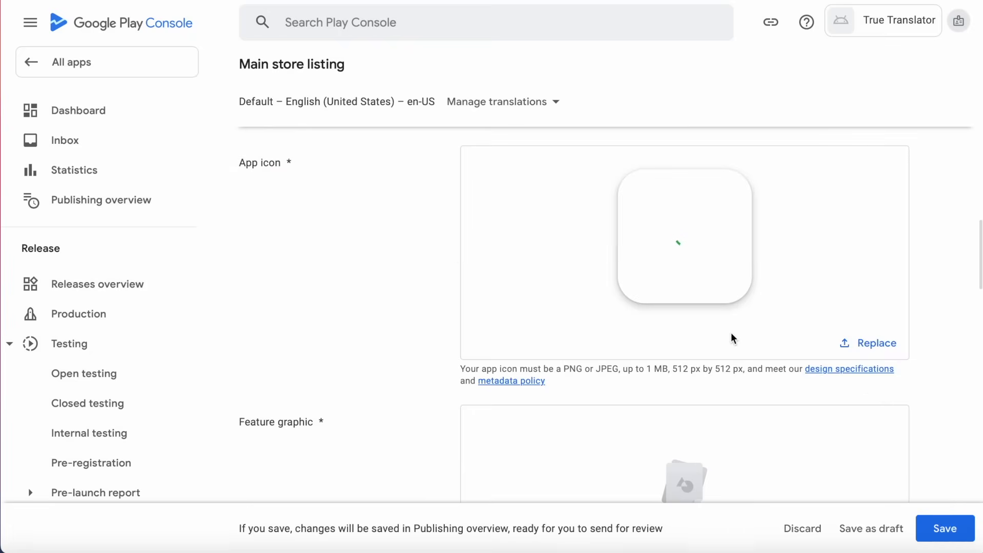
scroll(689, 300, "down", 5)
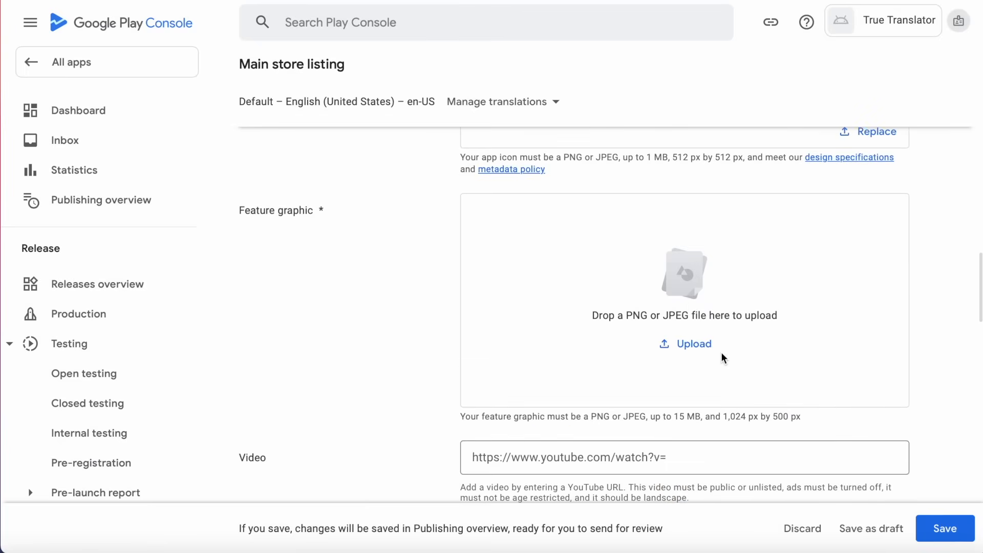
Add TranslatorFeatureIcon1024x500.png as the Feature graphic.
key("super+Tab")
left_click(307, 72)
scroll(705, 519, "down", 1)
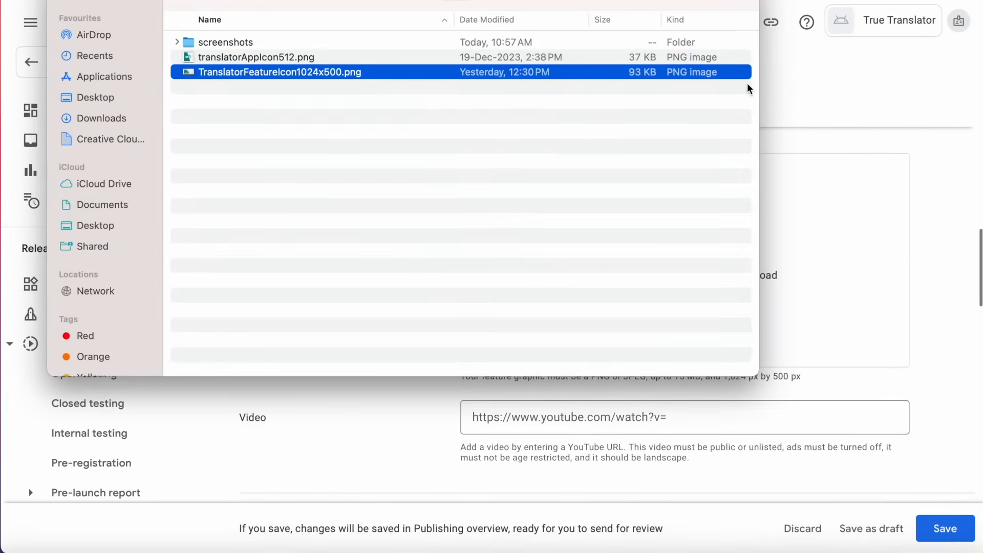
left_click_drag(732, 72, 874, 278)
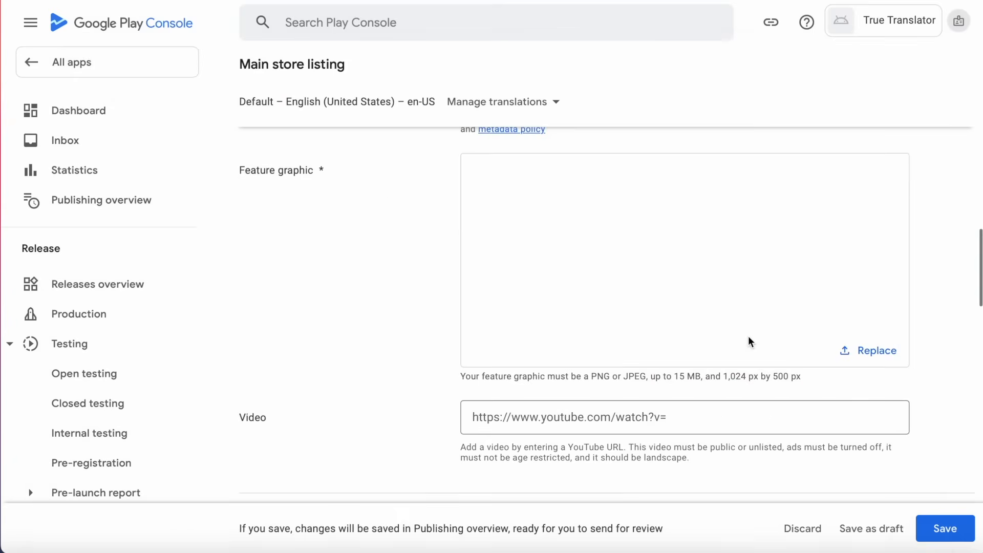
scroll(780, 387, "down", 4)
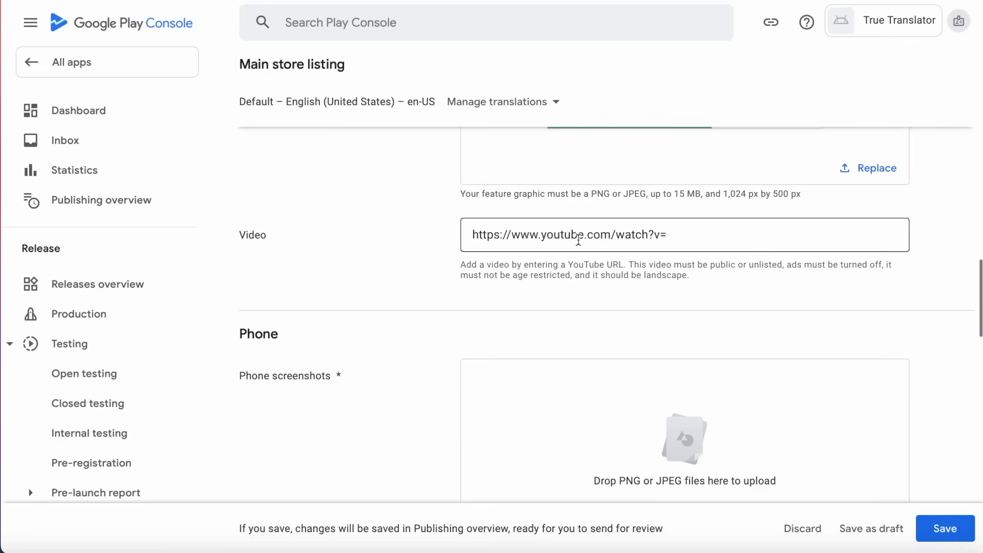
scroll(658, 307, "down", 4)
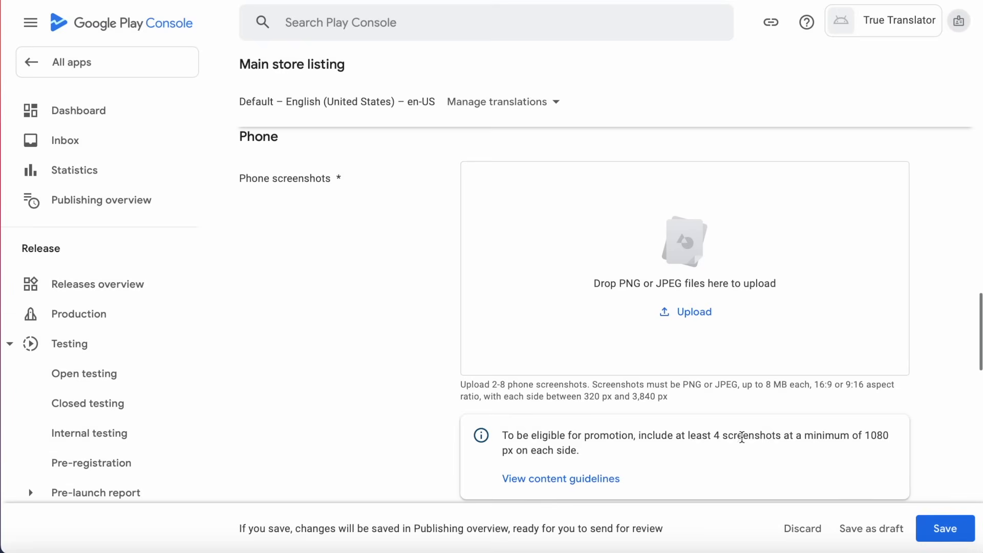
Open the screenshots folder and add the first four phone screenshots, including 081758, 082117 and 082130.
left_click_drag(722, 435, 780, 433)
left_click(835, 291)
left_click(933, 552)
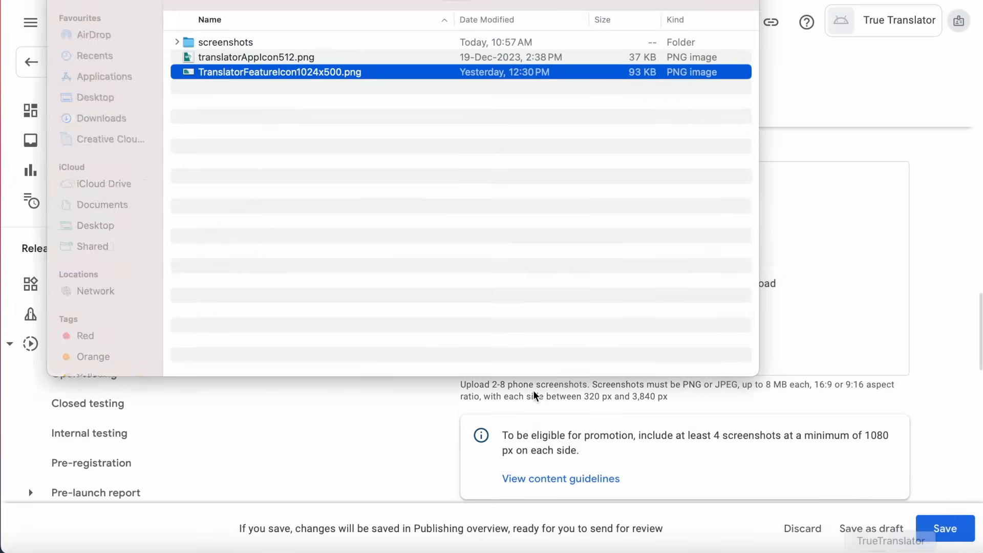
double_click(358, 43)
left_click_drag(328, 57, 769, 262)
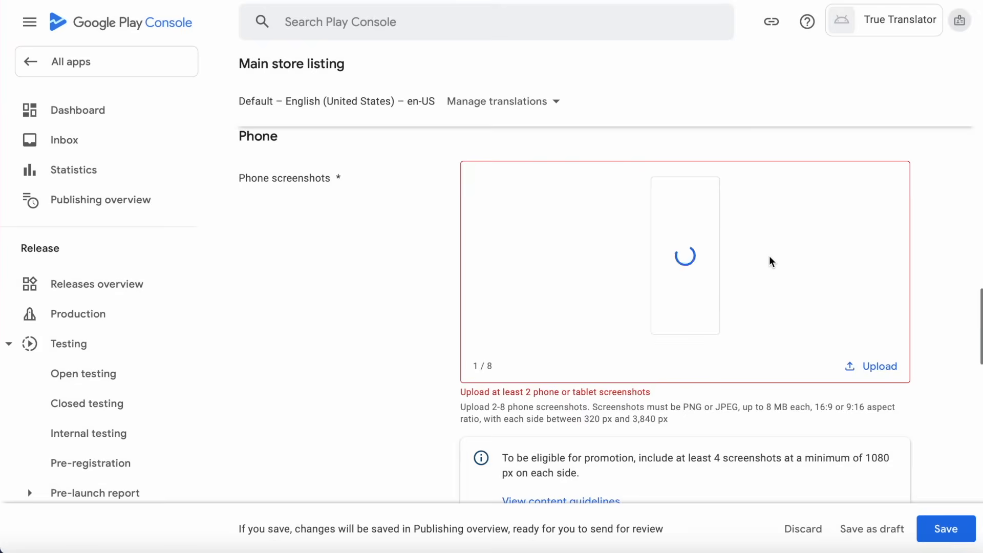
key("super+Tab")
left_click_drag(409, 109, 863, 258)
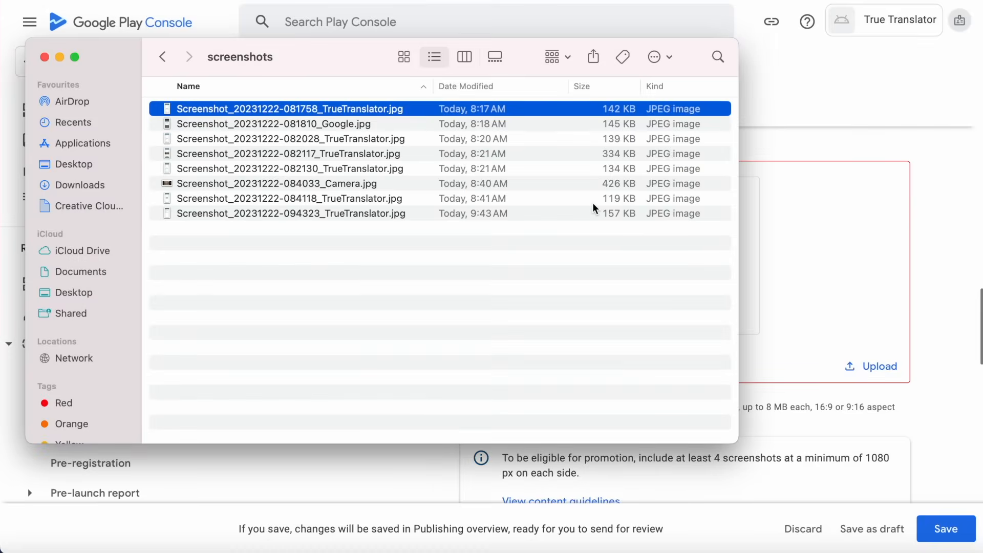
left_click(401, 139)
left_click_drag(388, 154, 849, 304)
left_click_drag(395, 170, 823, 340)
Add the Camera, 084118 and 094323 screenshots to Phone screenshots.
key("super+Tab")
key("super+Tab")
left_click(376, 186)
left_click_drag(376, 185, 829, 358)
left_click_drag(411, 213, 879, 443)
key("super+Tab")
Save the main store listing changes.
scroll(580, 293, "down", 3)
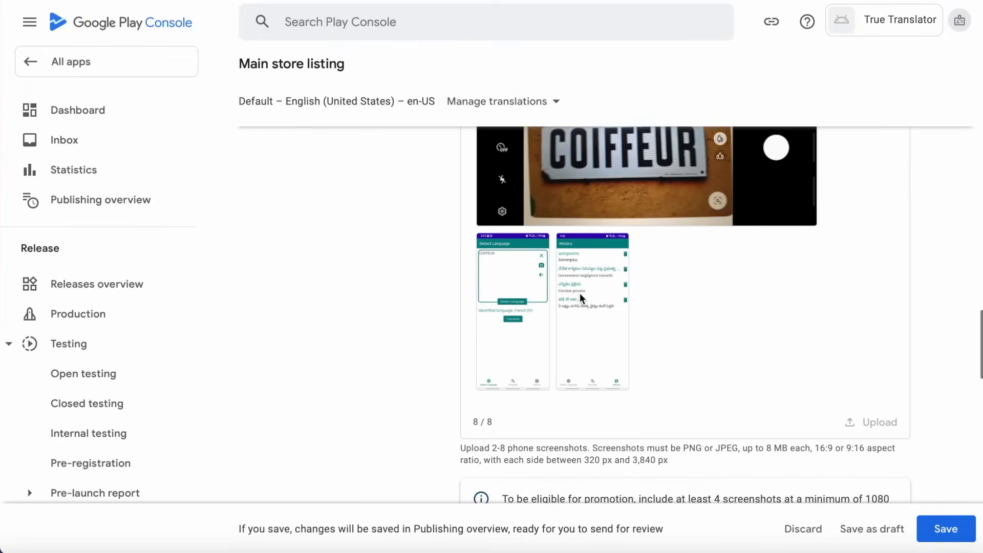
scroll(497, 306, "down", 10)
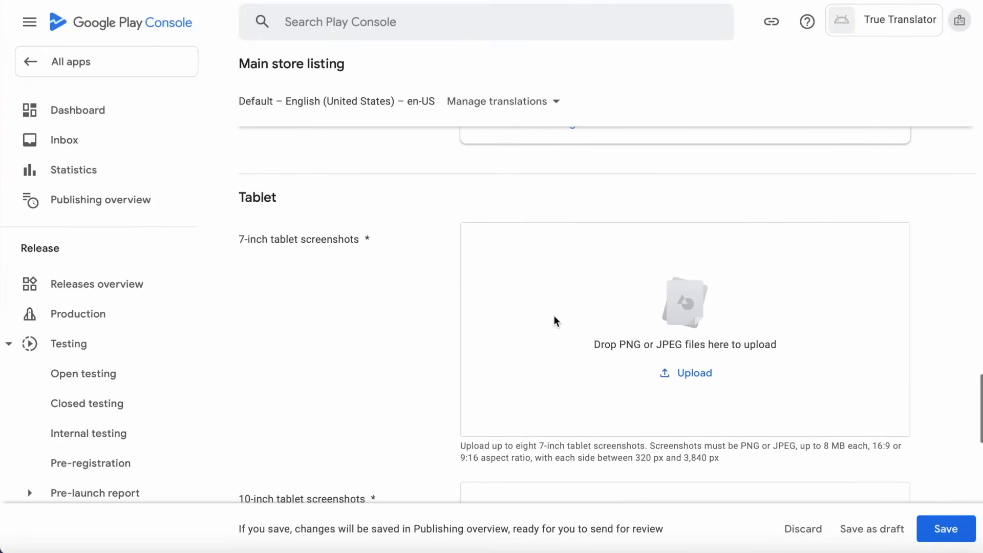
scroll(554, 320, "down", 6)
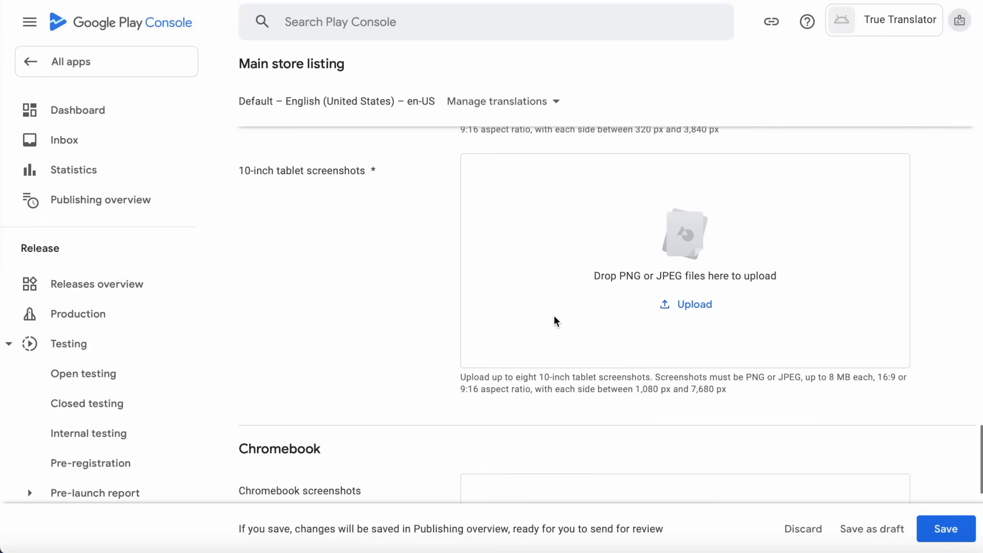
scroll(555, 321, "down", 7)
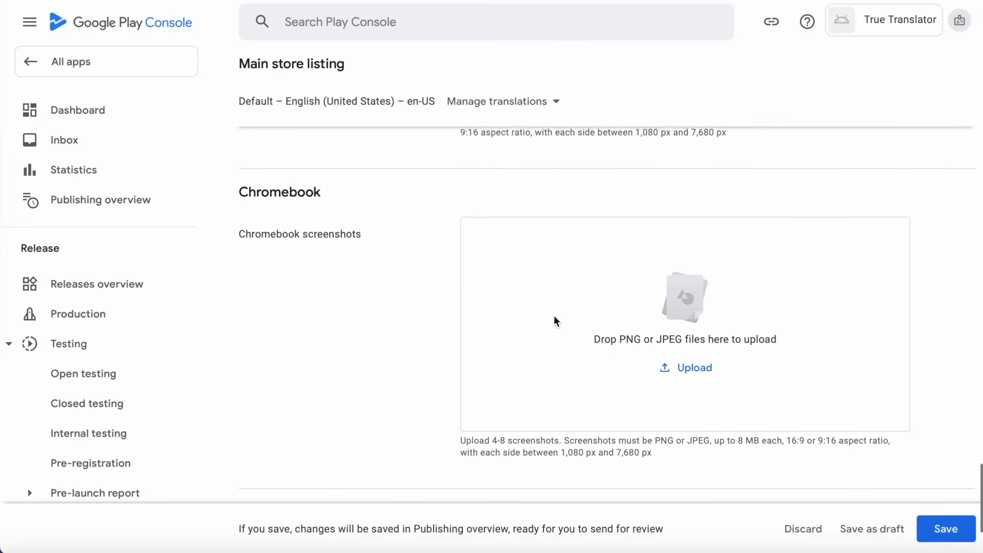
scroll(554, 316, "up", 2)
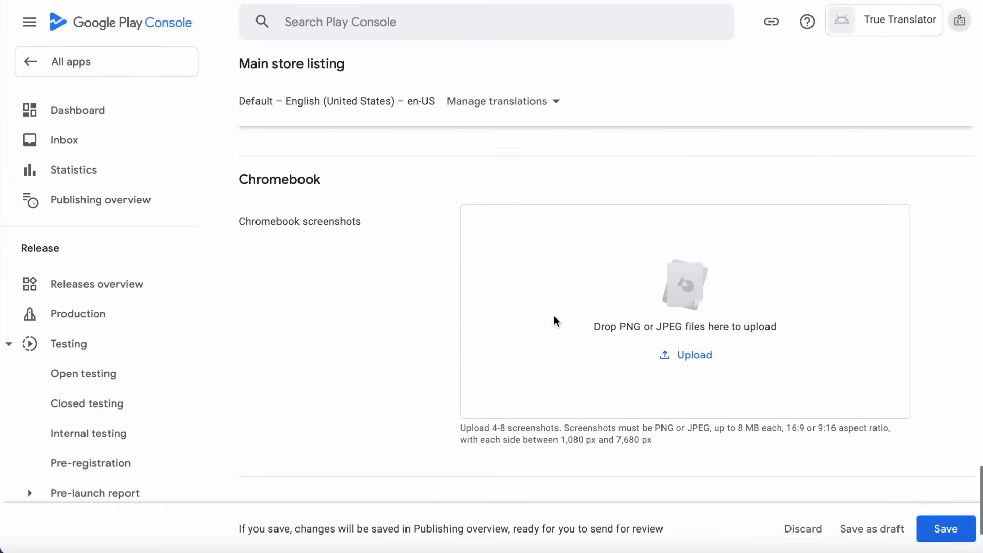
left_click(946, 530)
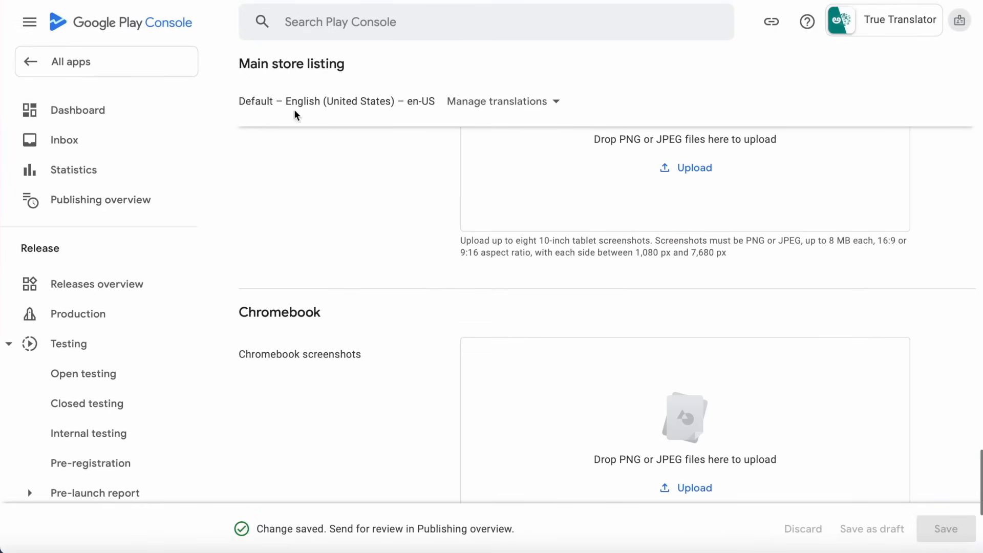
left_click(77, 110)
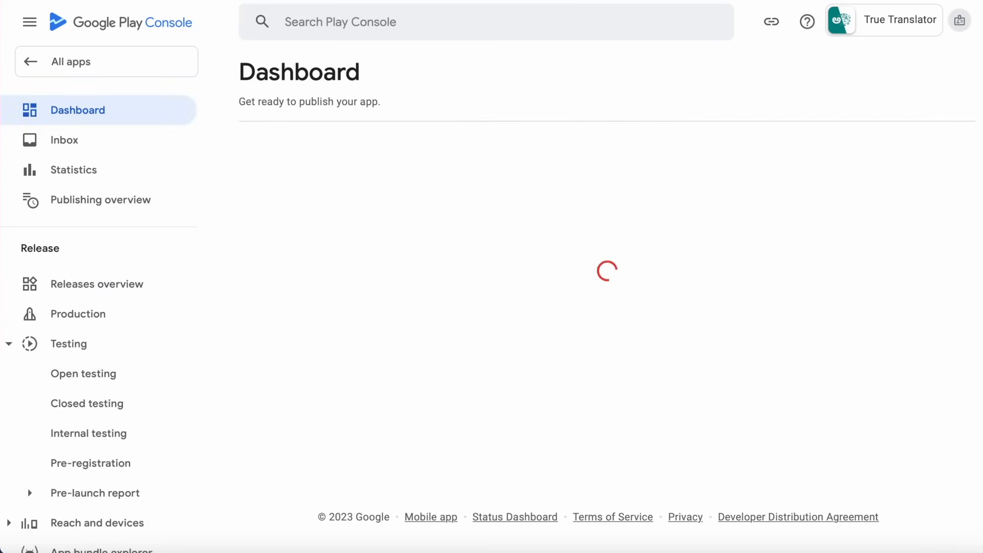
scroll(627, 426, "down", 6)
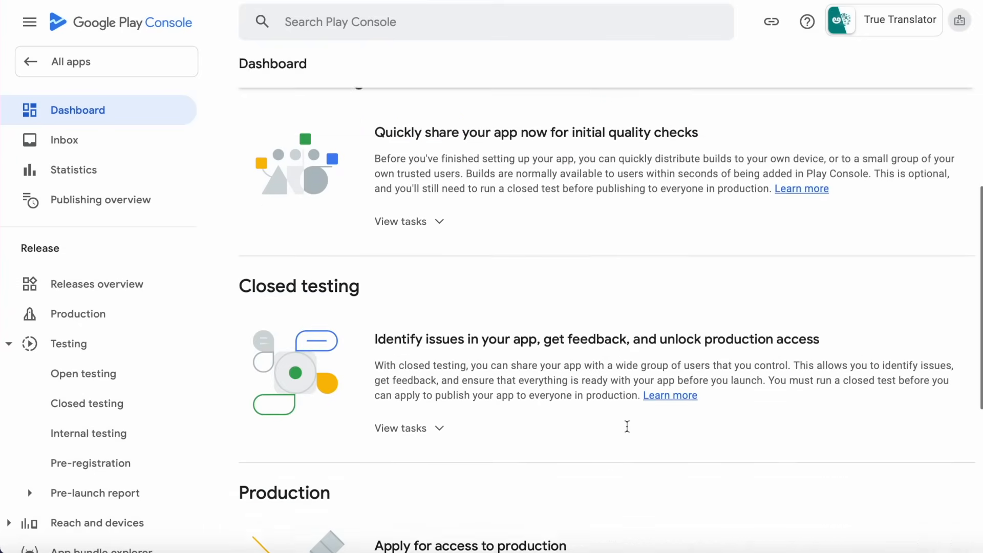
scroll(628, 431, "up", 4)
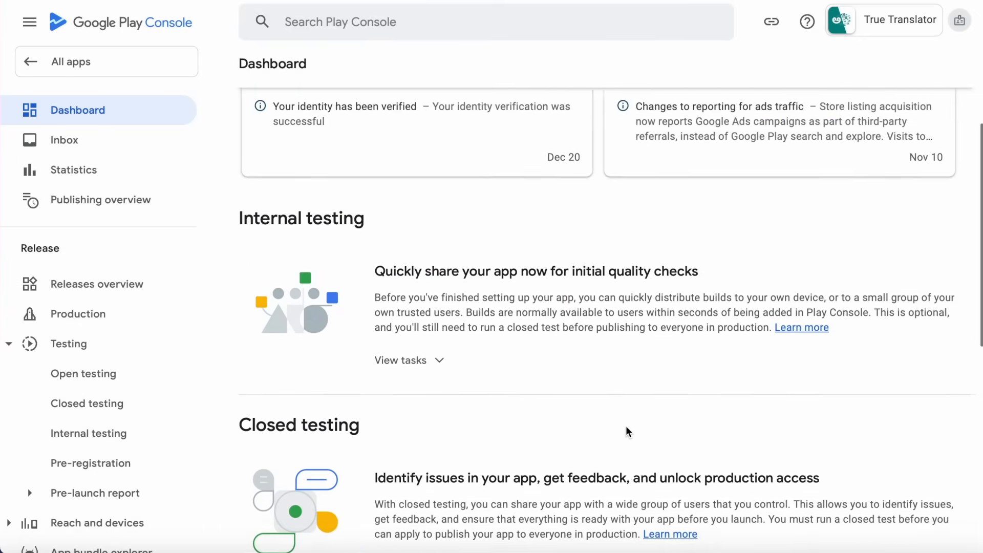
scroll(625, 426, "down", 3)
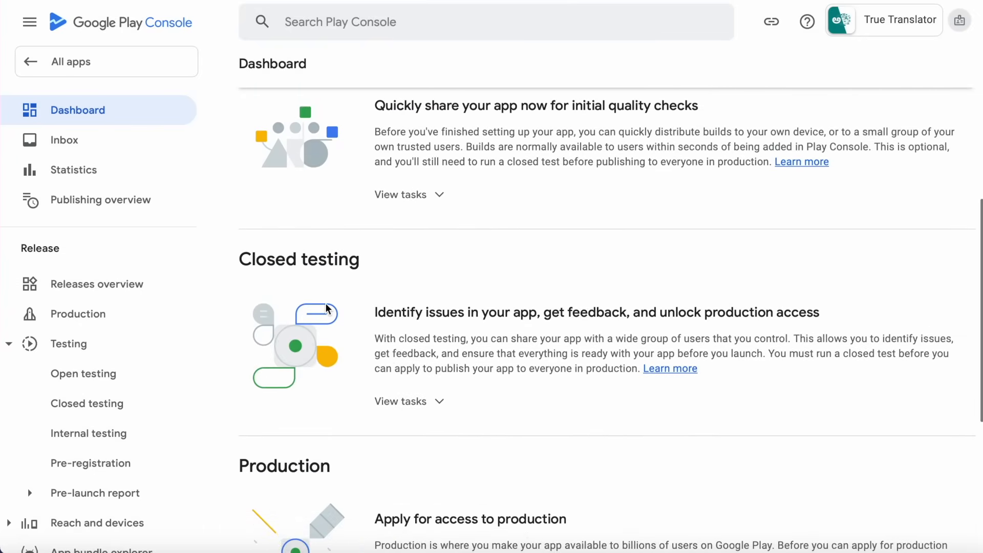
scroll(455, 264, "up", 2)
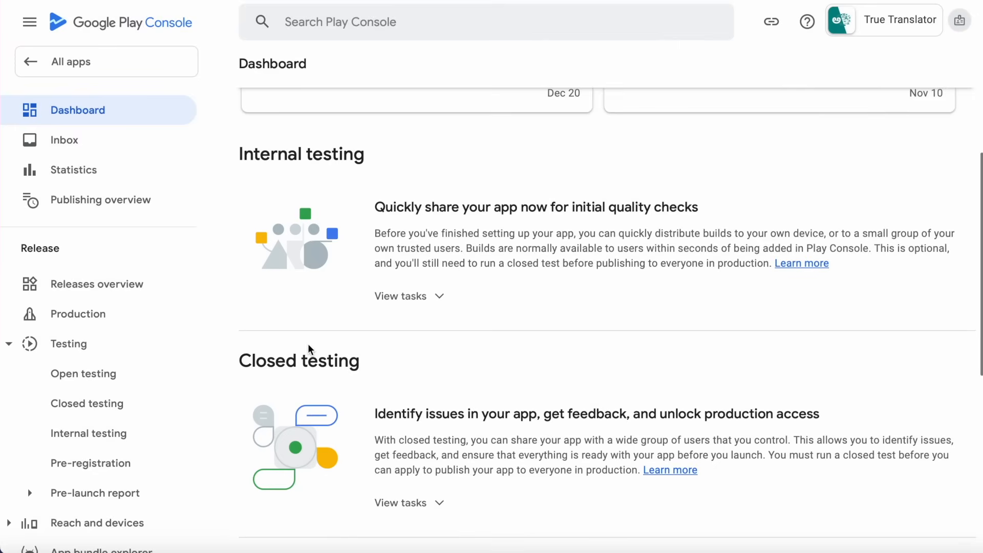
scroll(72, 417, "down", 5)
scroll(72, 416, "down", 5)
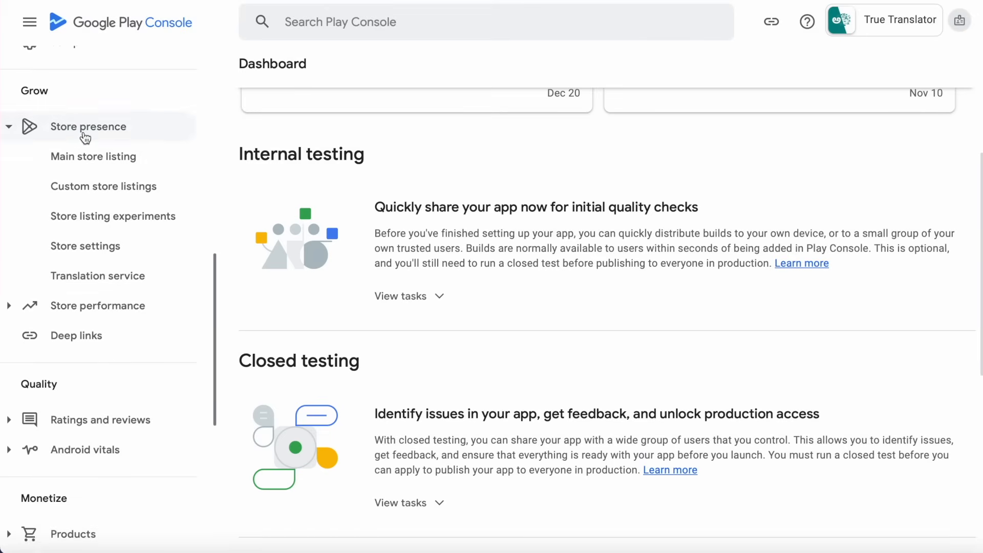
left_click(89, 160)
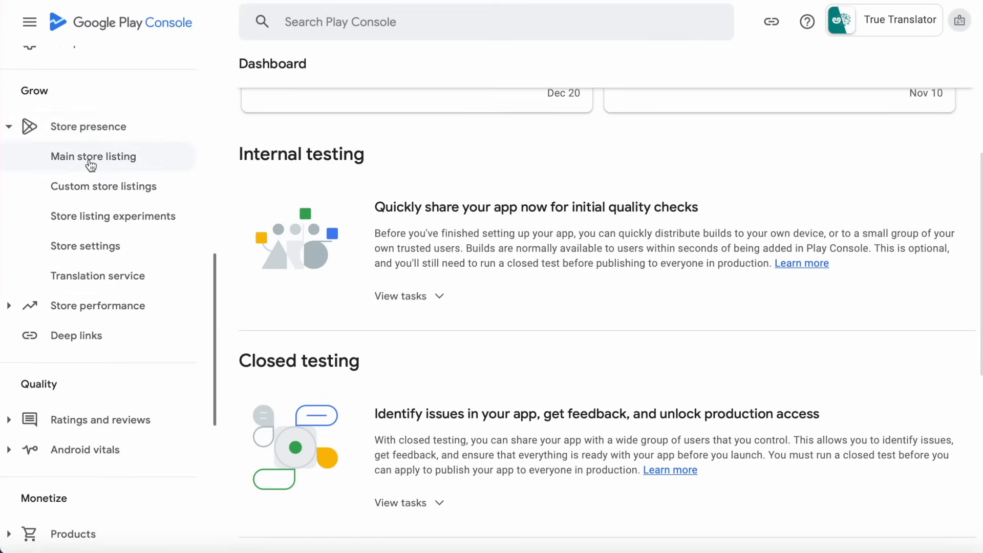
scroll(489, 362, "down", 15)
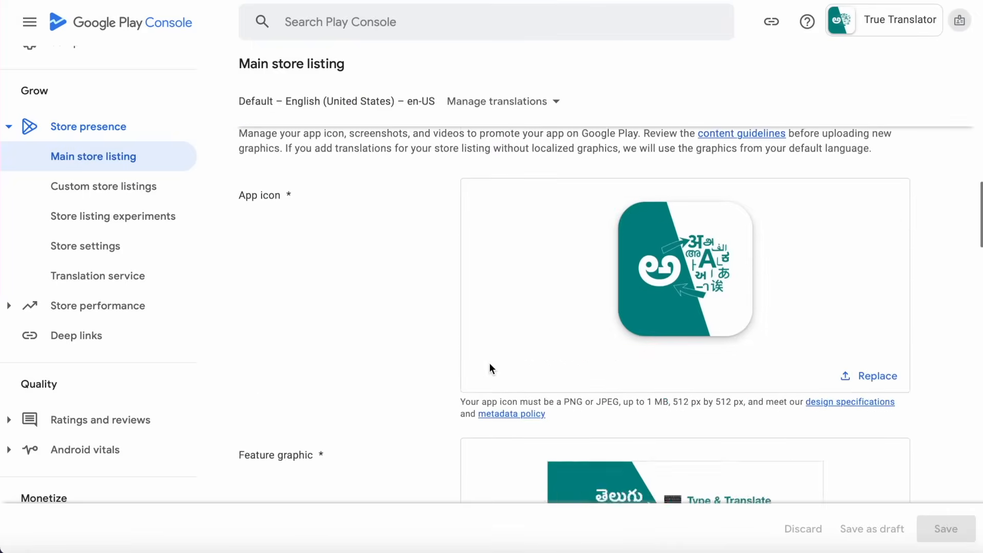
scroll(489, 362, "down", 10)
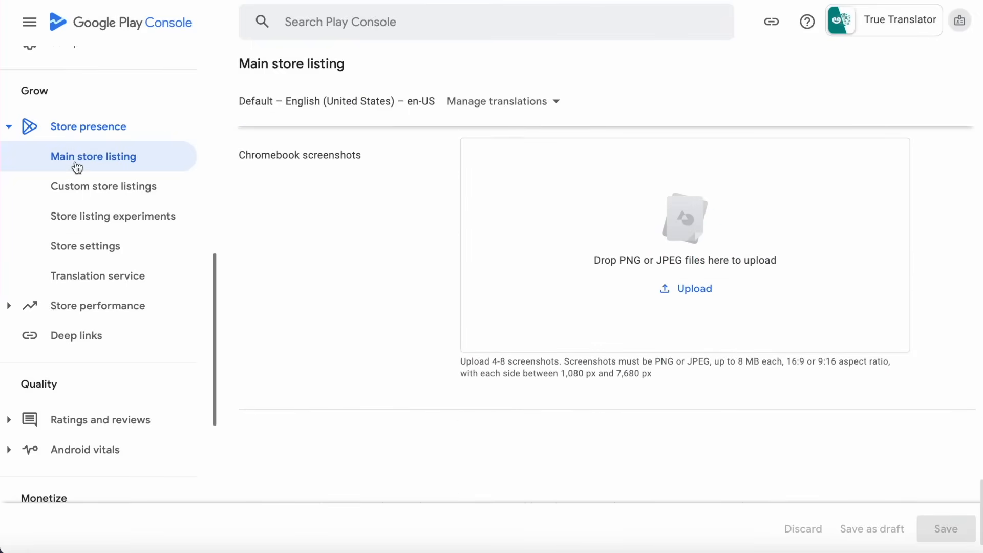
scroll(62, 236, "down", 5)
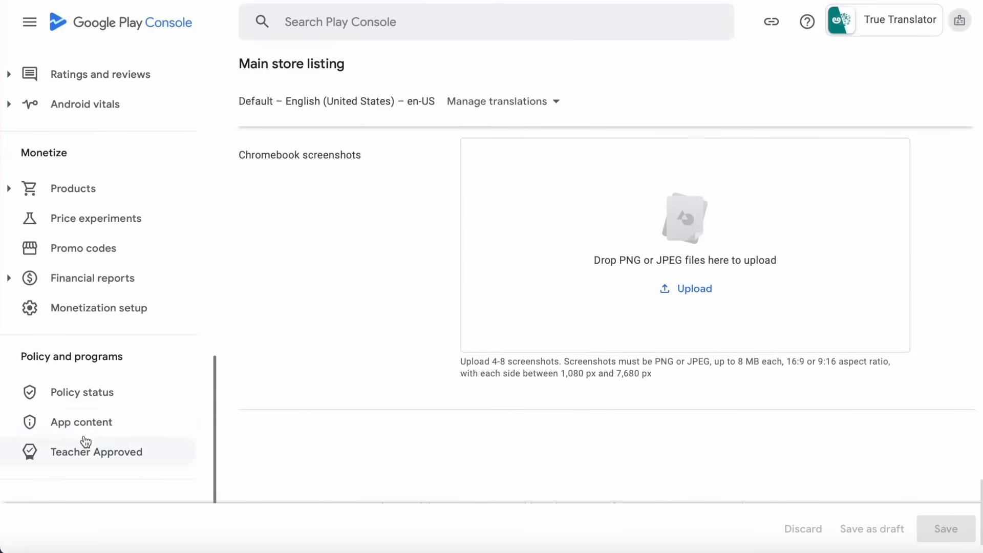
Review the actioned App content declarations, then start the Advertising ID one under Need attention.
left_click(77, 425)
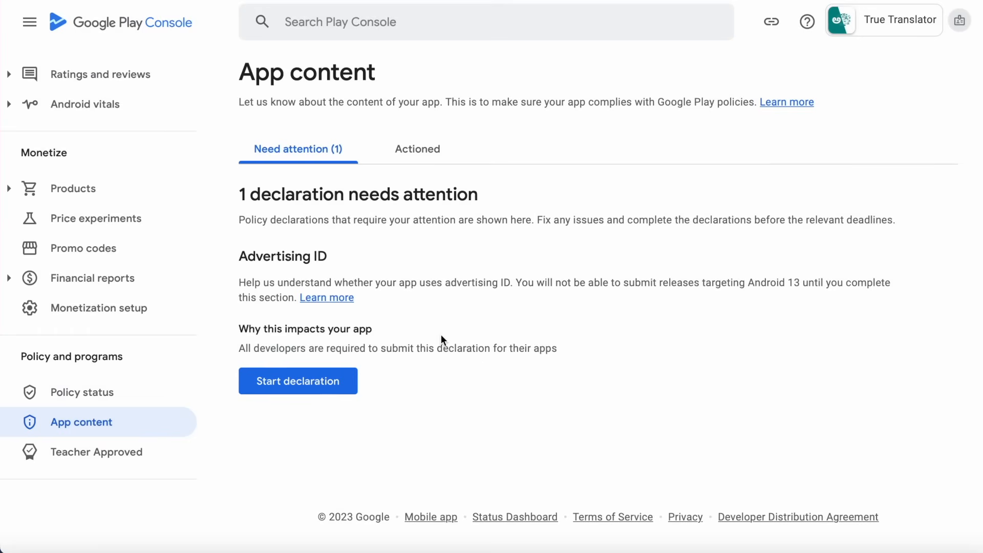
left_click(422, 153)
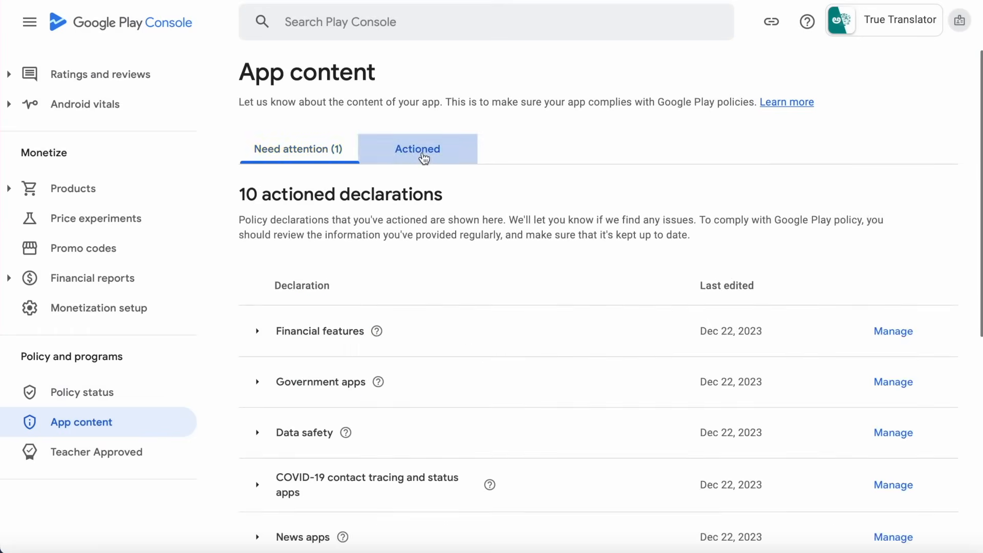
scroll(385, 426, "down", 6)
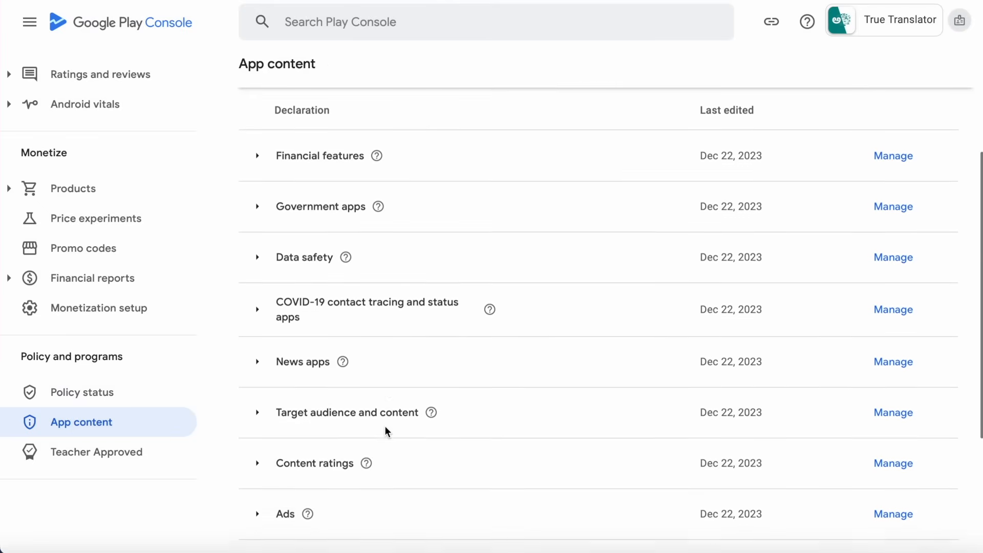
scroll(385, 425, "up", 7)
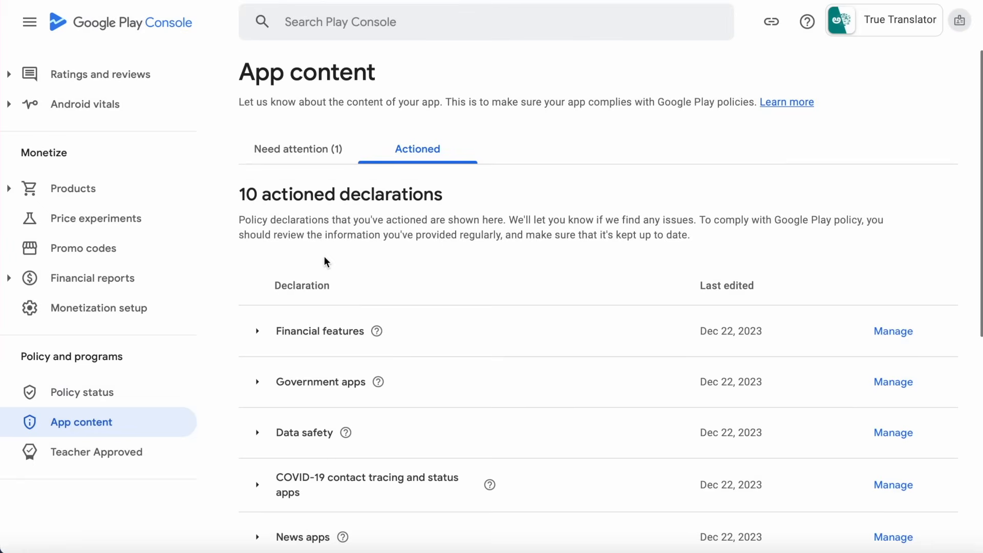
left_click(299, 153)
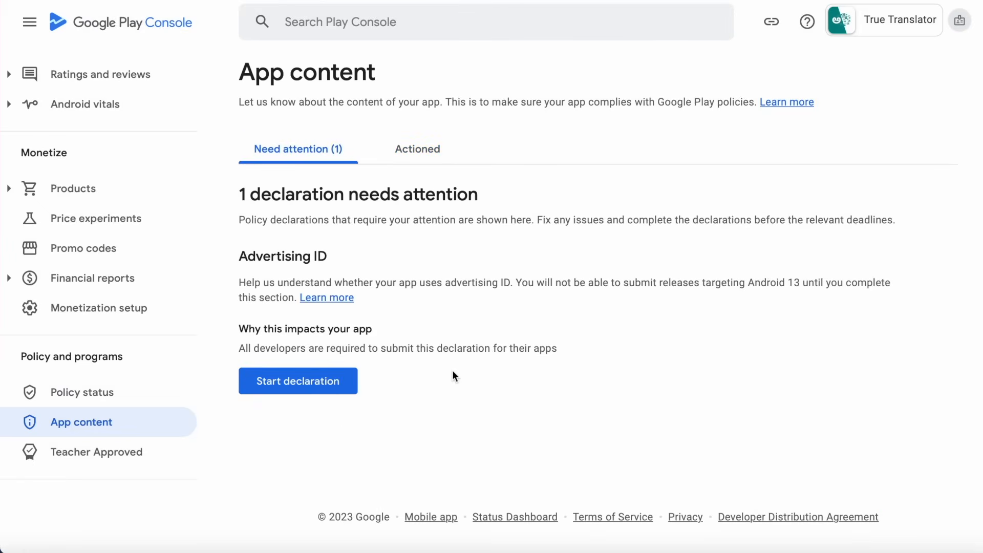
left_click(333, 385)
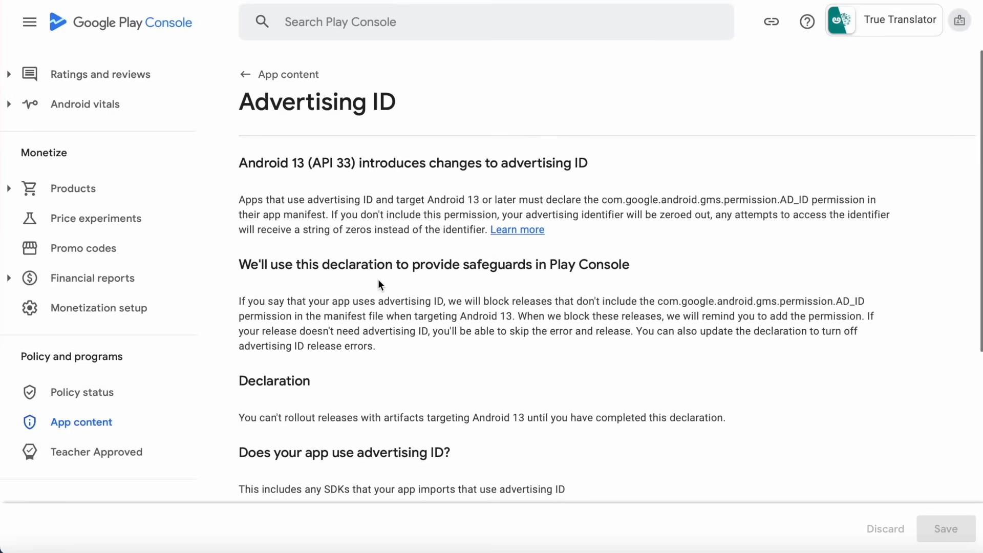
Answer No to advertising ID use, save the declaration, and go back to App content.
scroll(479, 283, "down", 5)
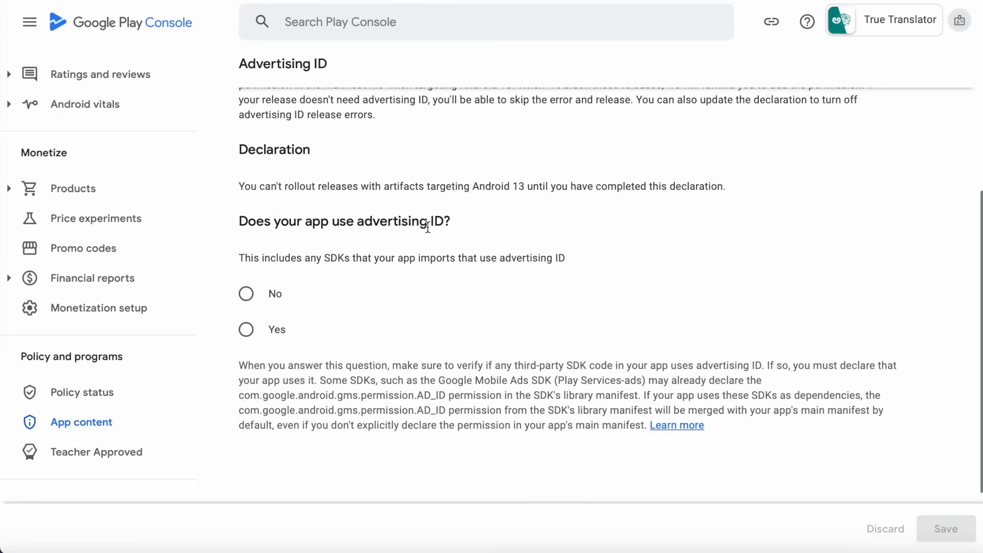
left_click(246, 294)
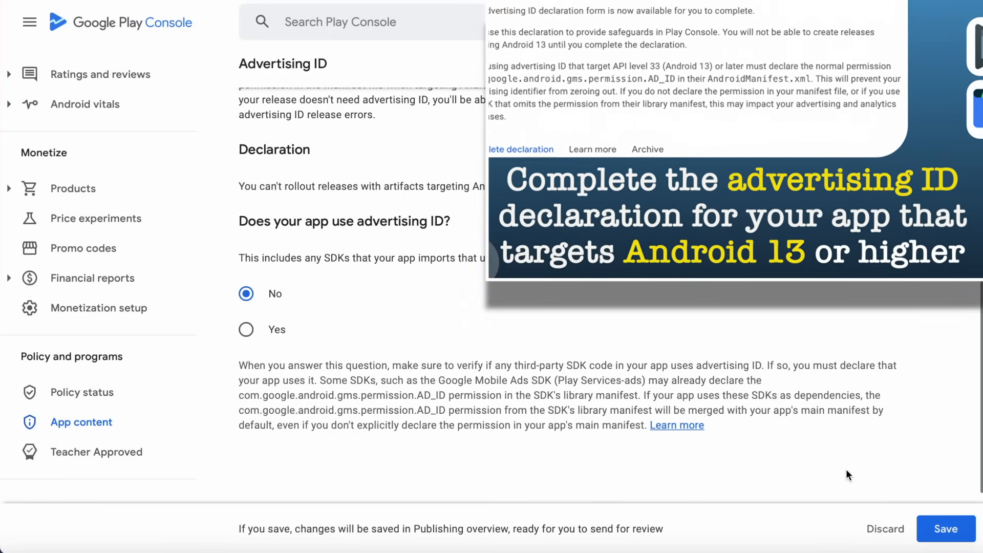
left_click(947, 532)
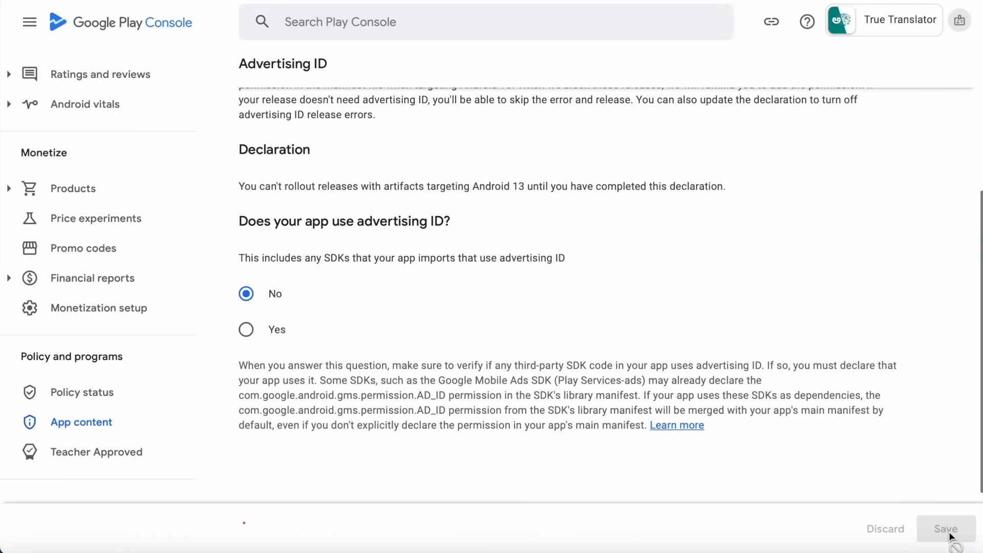
scroll(563, 307, "up", 5)
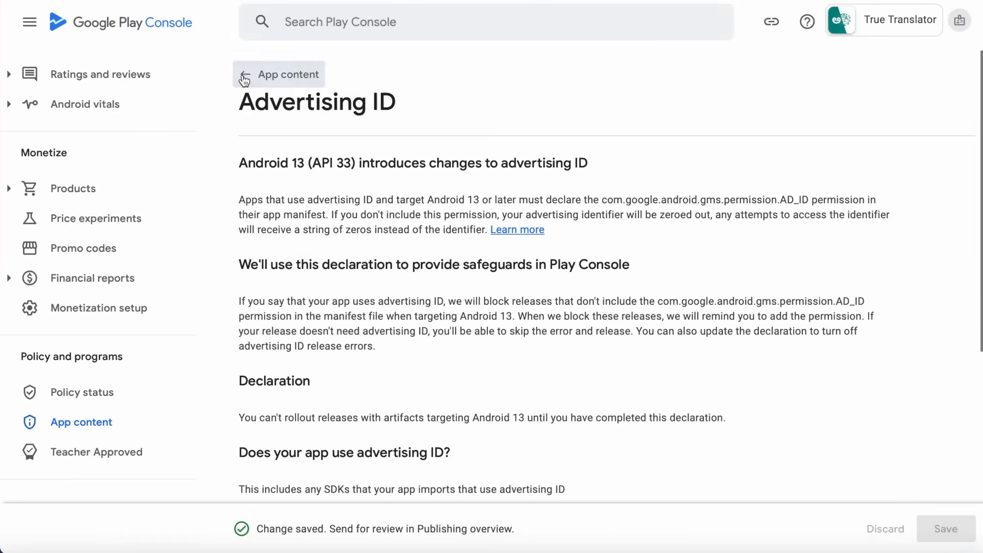
left_click(245, 74)
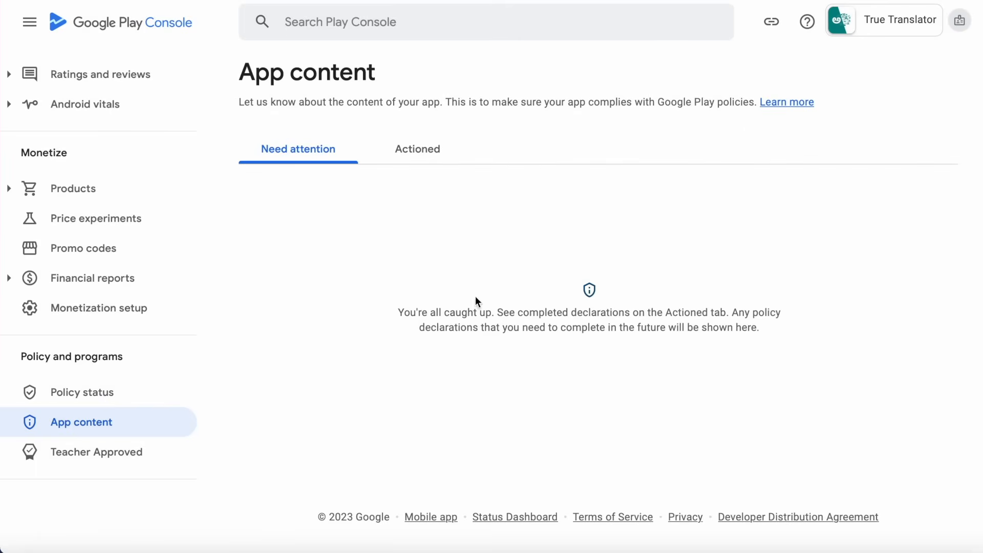
scroll(73, 358, "up", 1)
scroll(73, 357, "up", 10)
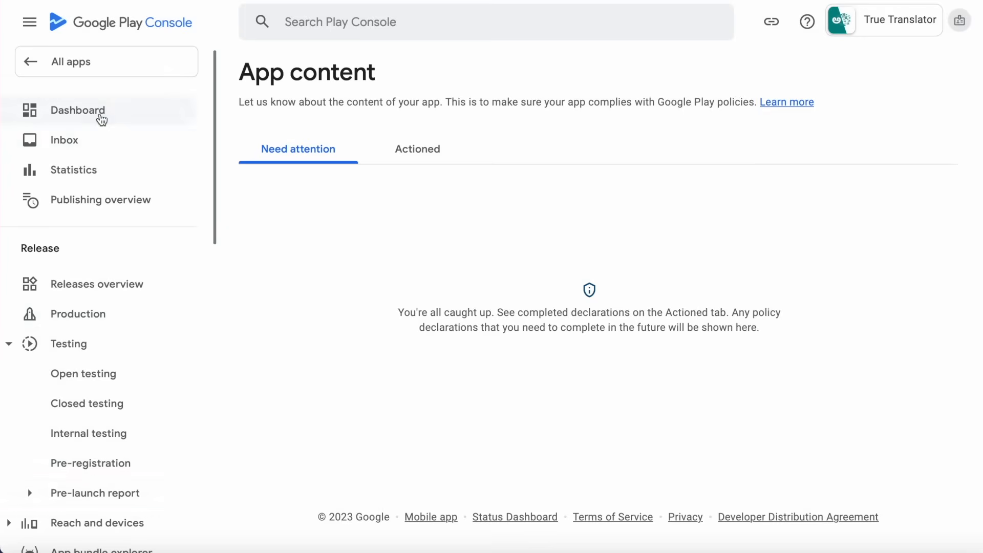
Go from the Dashboard via Open testing to the Closed testing page showing the Alpha track.
left_click(101, 120)
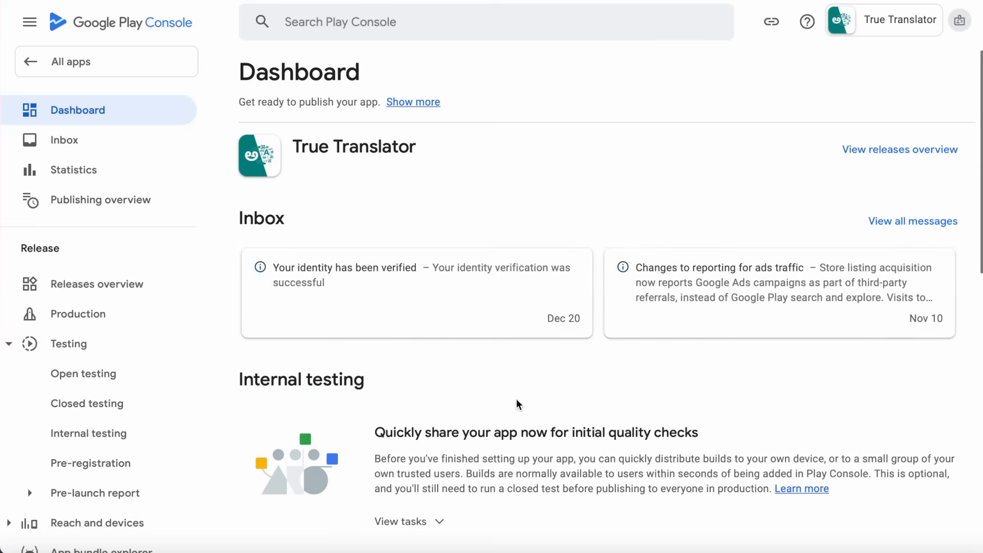
scroll(519, 404, "down", 1)
scroll(516, 404, "down", 4)
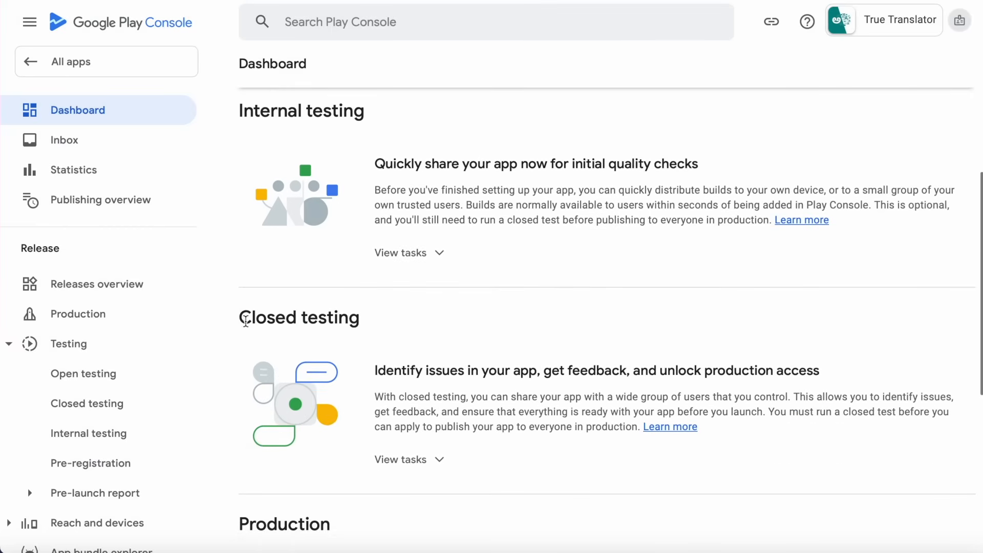
left_click(83, 376)
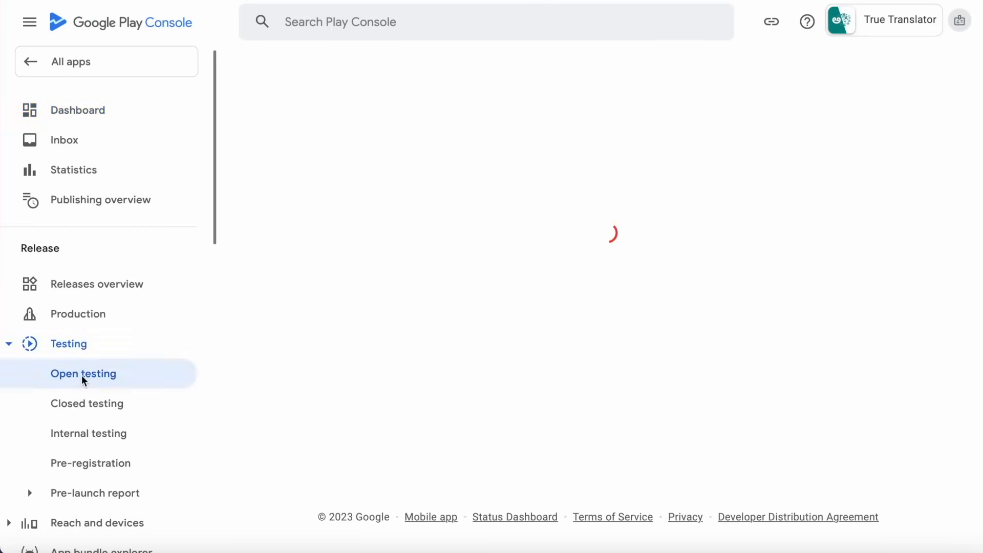
left_click_drag(269, 269, 549, 265)
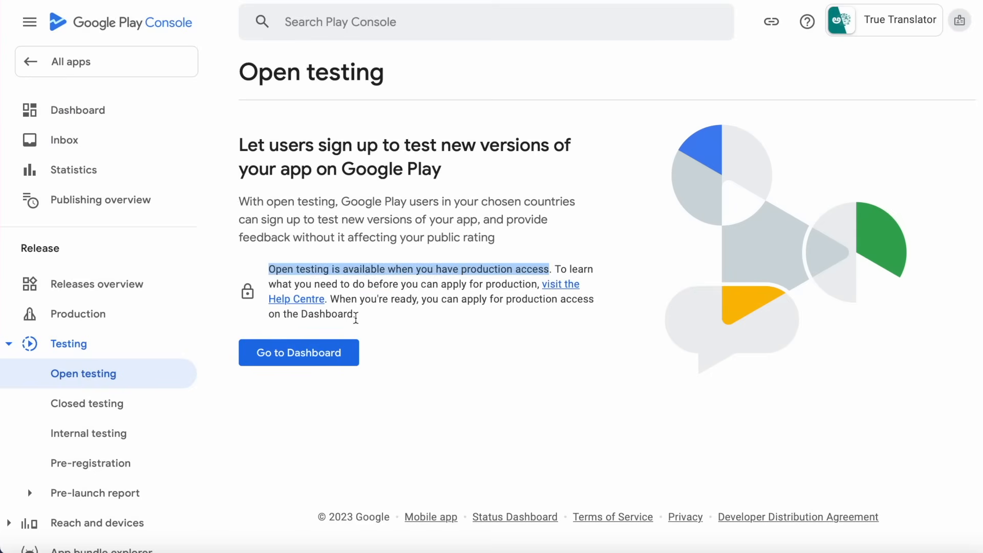
left_click(460, 334)
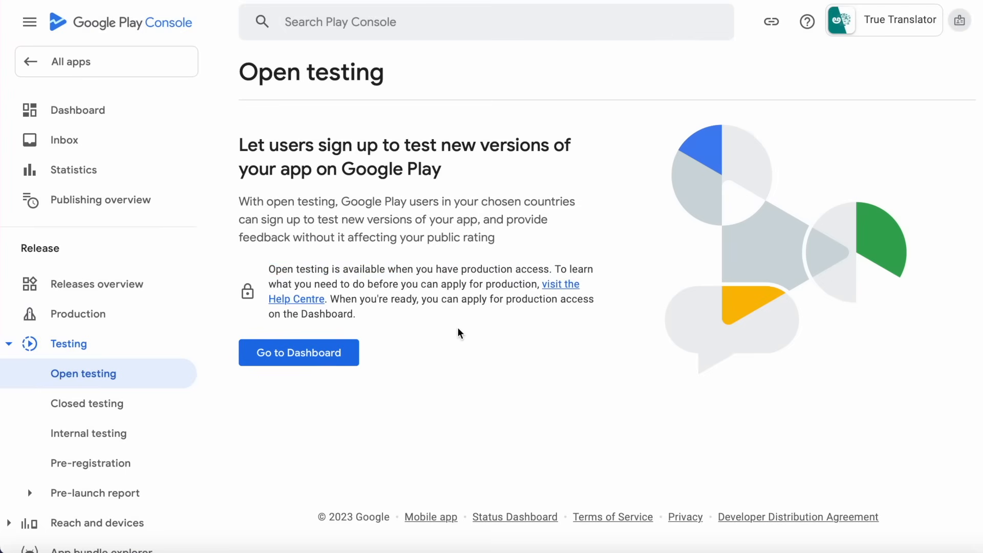
left_click(66, 405)
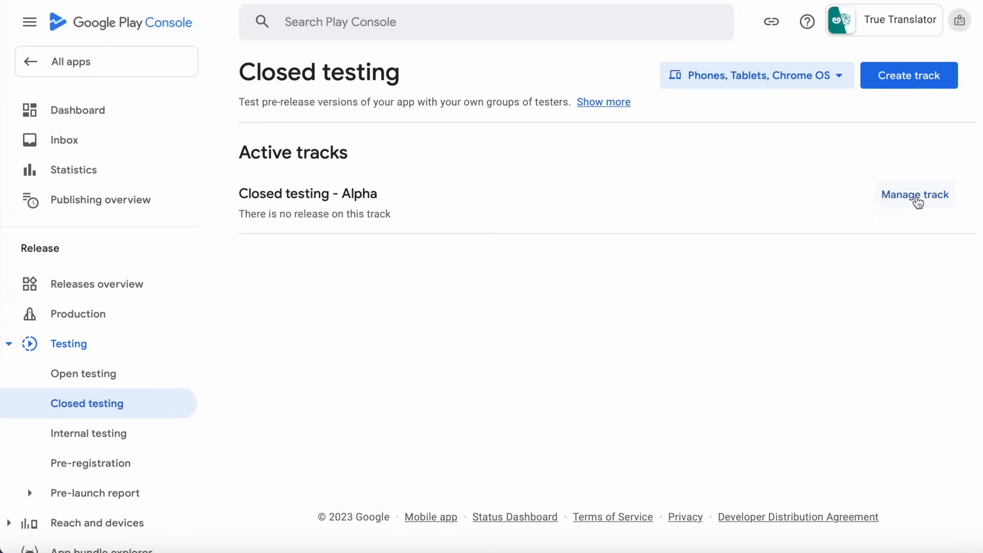
Create a new release on the Closed testing - Alpha track using a Google-generated signing key.
left_click(915, 196)
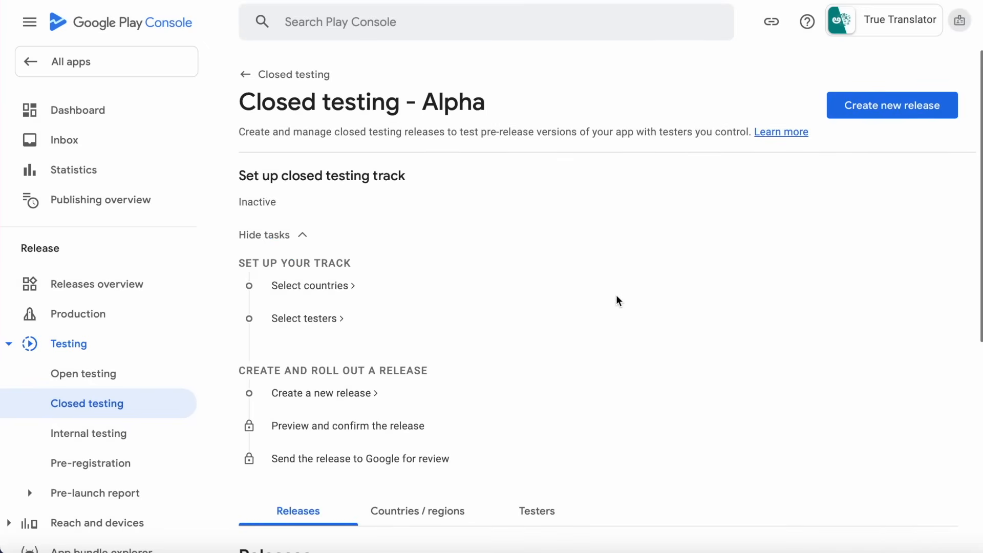
scroll(618, 301, "down", 5)
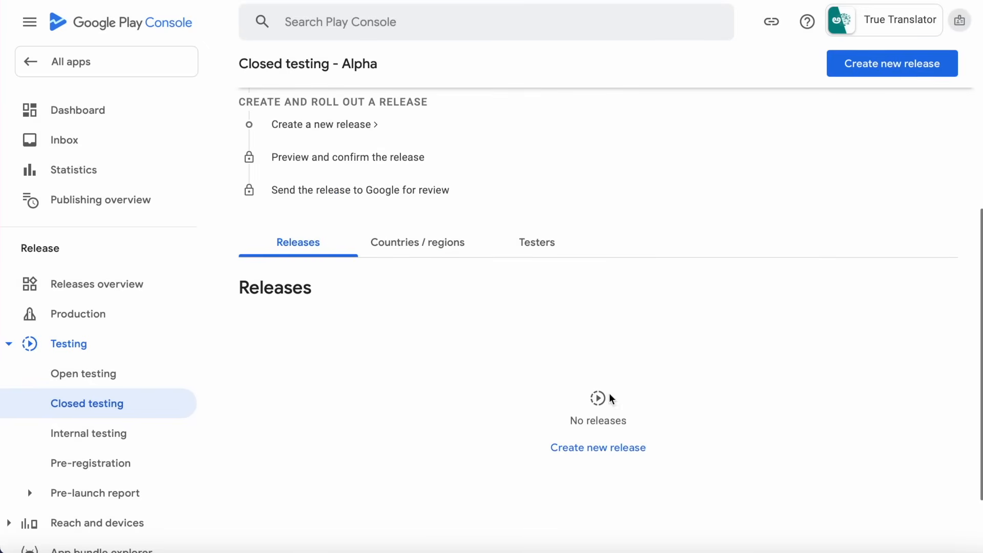
scroll(705, 362, "up", 5)
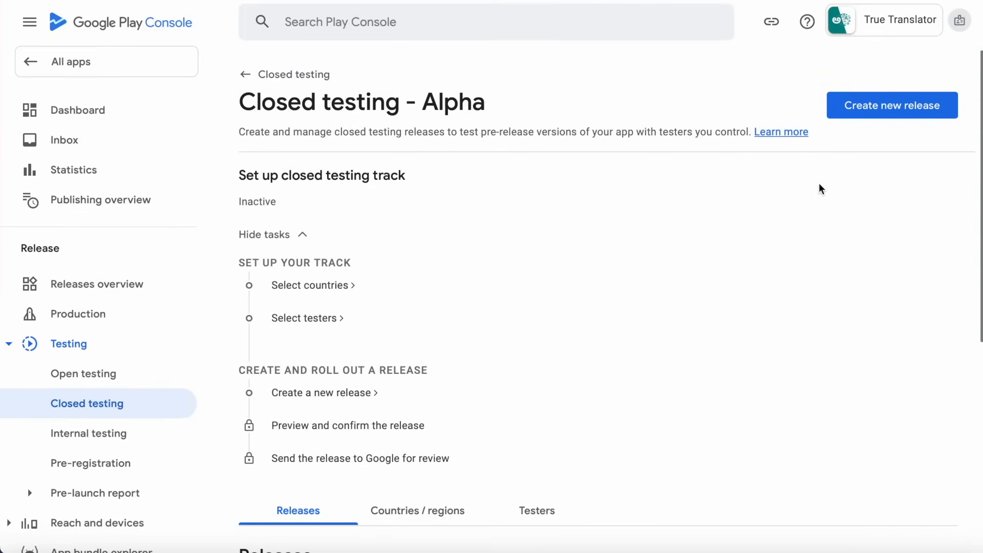
left_click(890, 114)
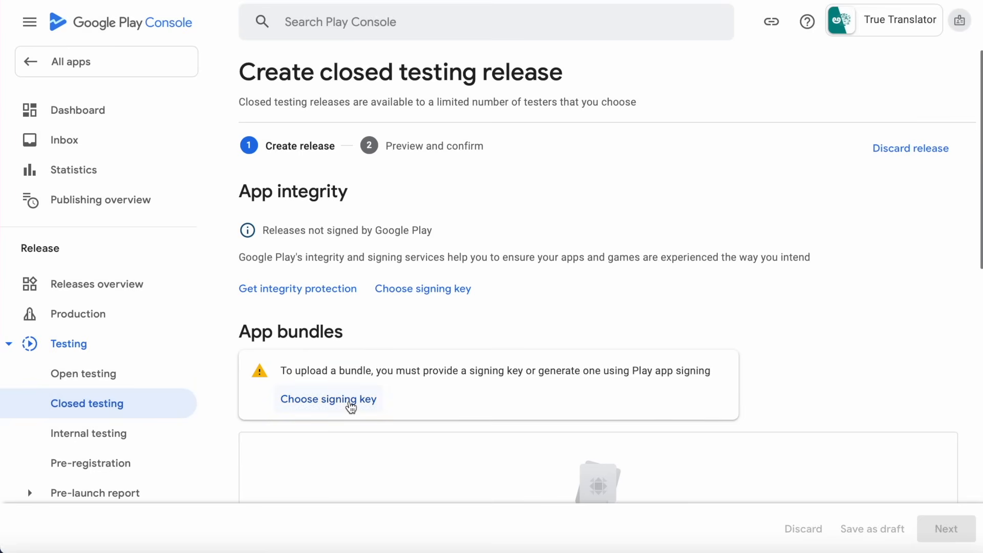
left_click(344, 404)
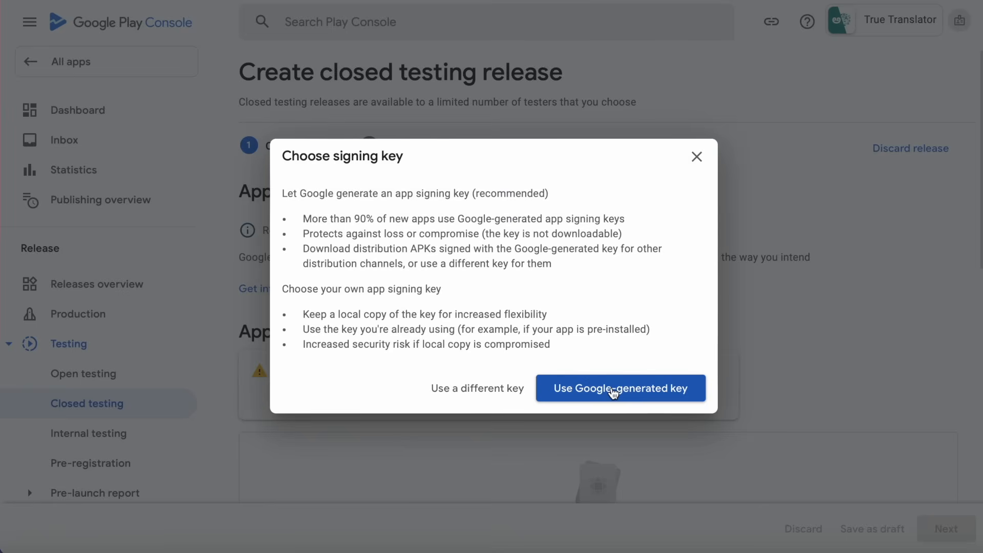
left_click(614, 390)
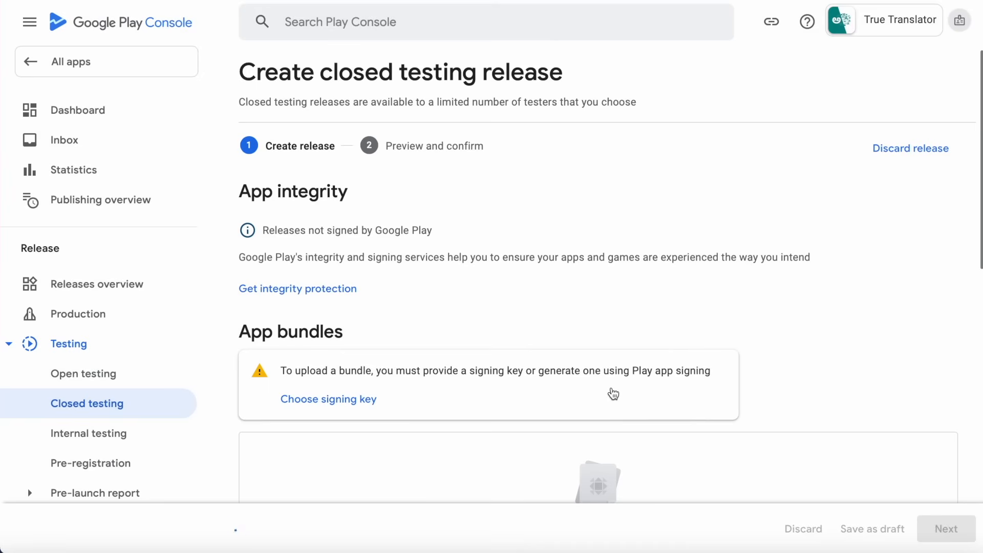
Upload Translator-v1-release.aab from Finder as the release's app bundle.
scroll(562, 310, "down", 5)
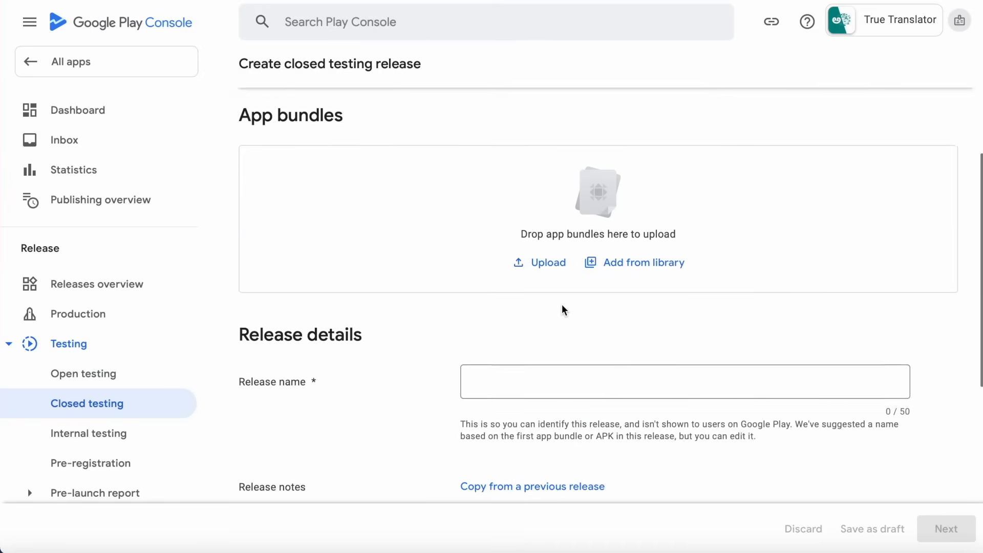
scroll(562, 310, "up", 1)
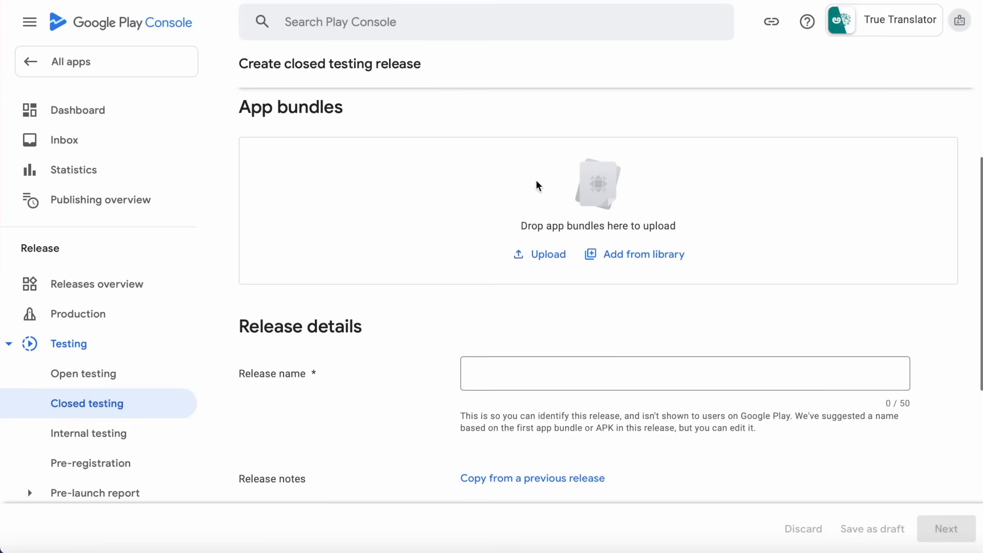
left_click(789, 551)
left_click(445, 170)
left_click(396, 132)
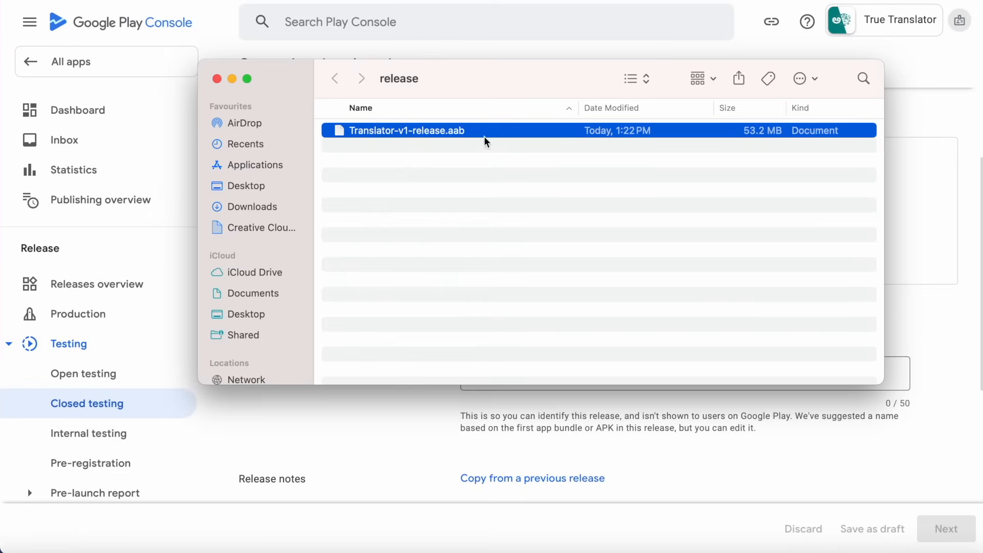
left_click_drag(511, 77, 503, 357)
left_click_drag(415, 419, 454, 210)
left_click(237, 359)
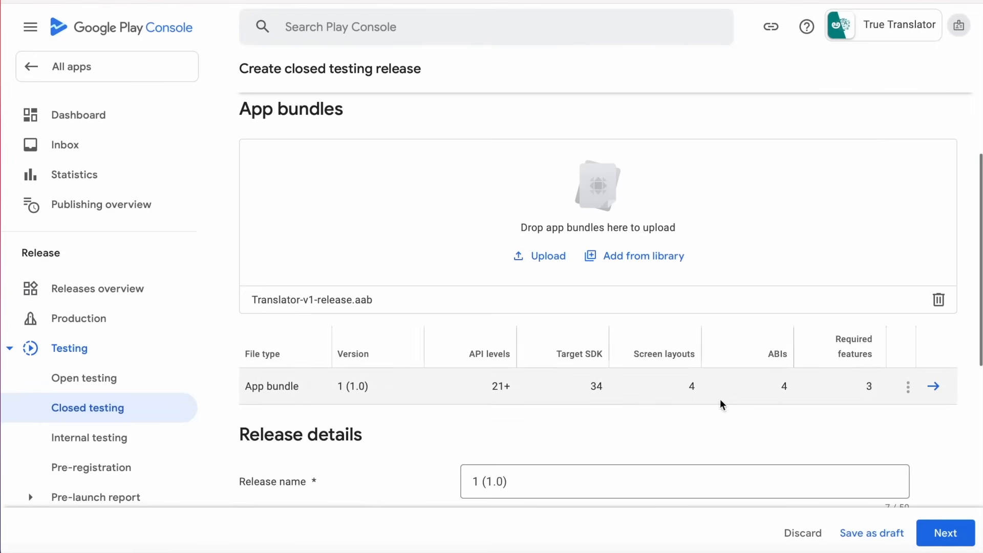
Replace the placeholder release notes with 'Initial Release' and continue to the preview.
scroll(554, 417, "down", 6)
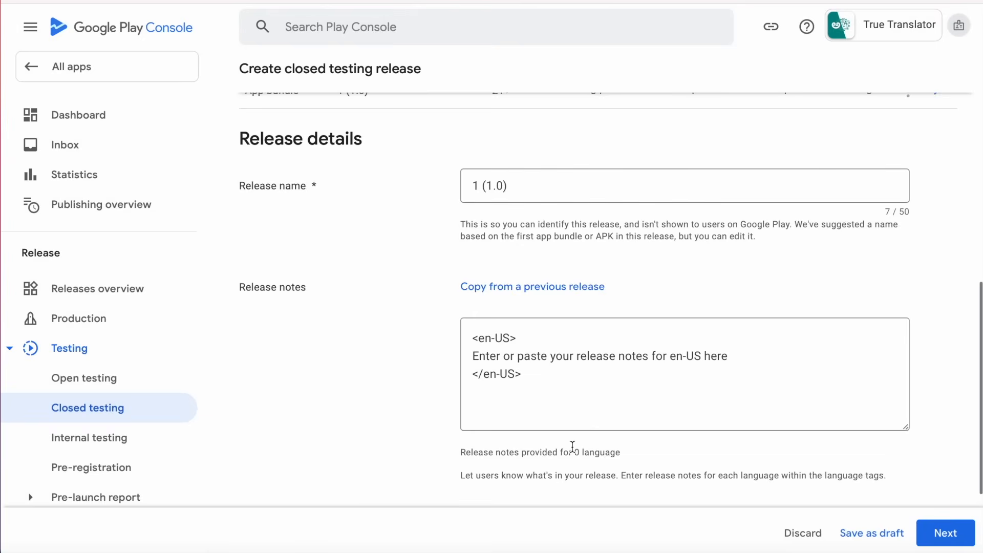
left_click(640, 388)
left_click_drag(733, 355, 462, 353)
type("Initi")
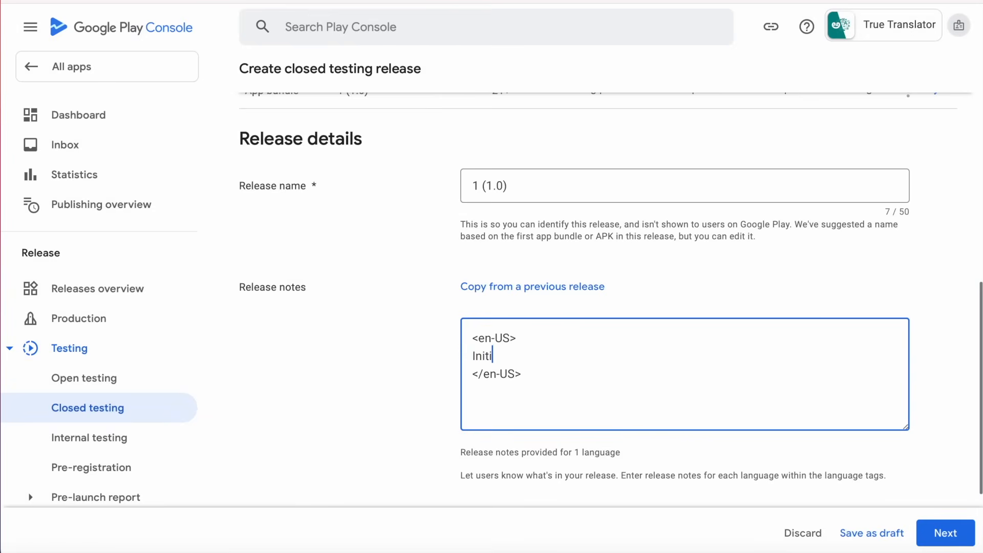
type("al Release")
scroll(783, 431, "down", 3)
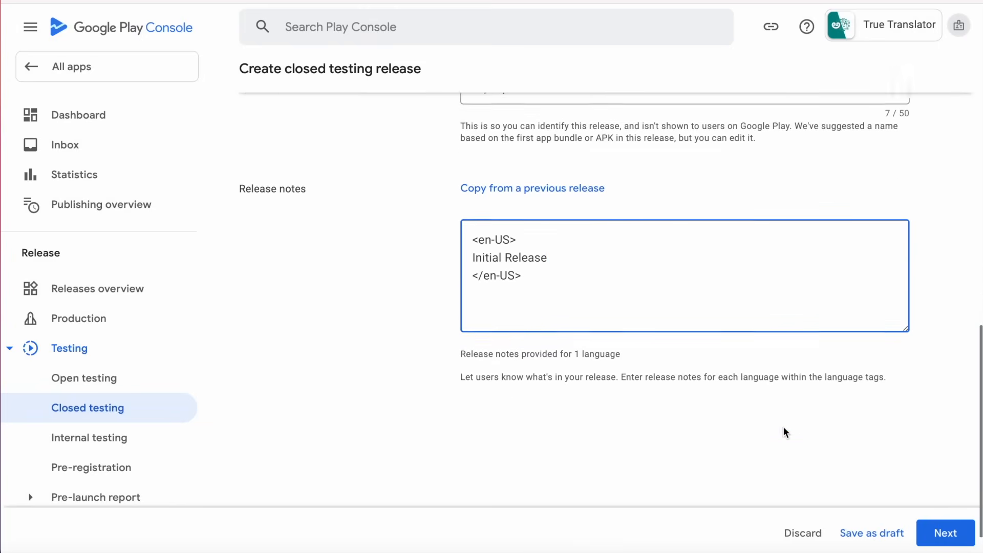
left_click(946, 533)
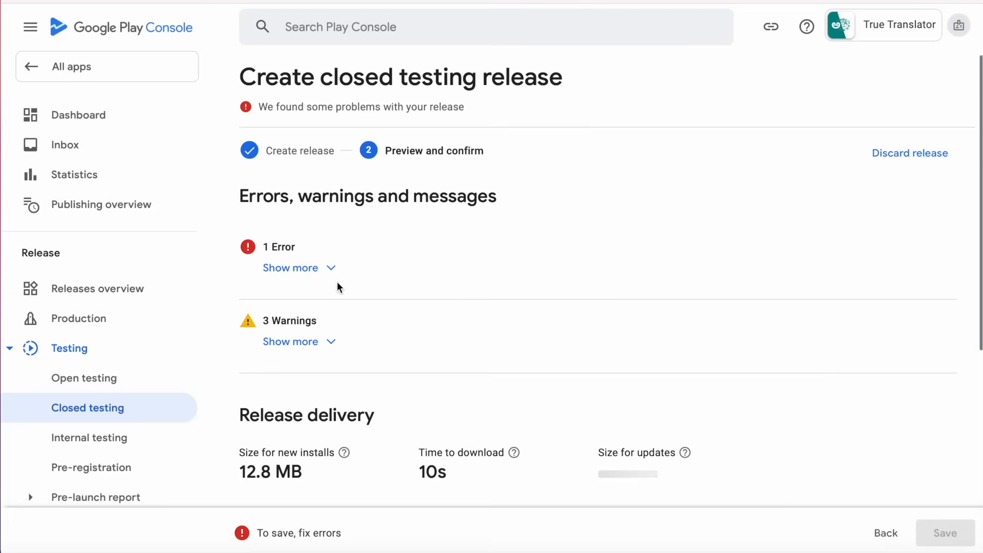
Read the release error details, go back, and open the Closed testing - Alpha track setup page.
left_click(309, 268)
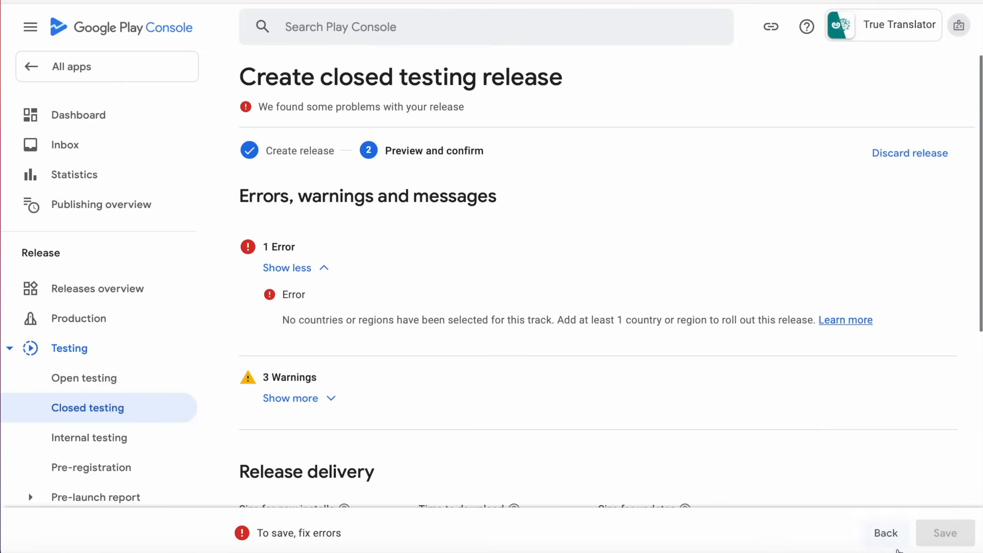
left_click(886, 534)
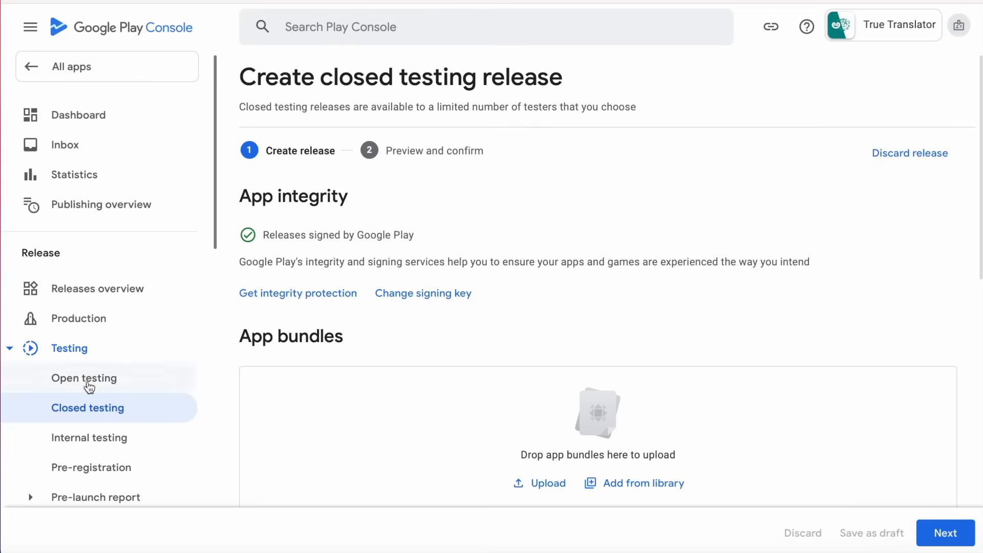
left_click(57, 408)
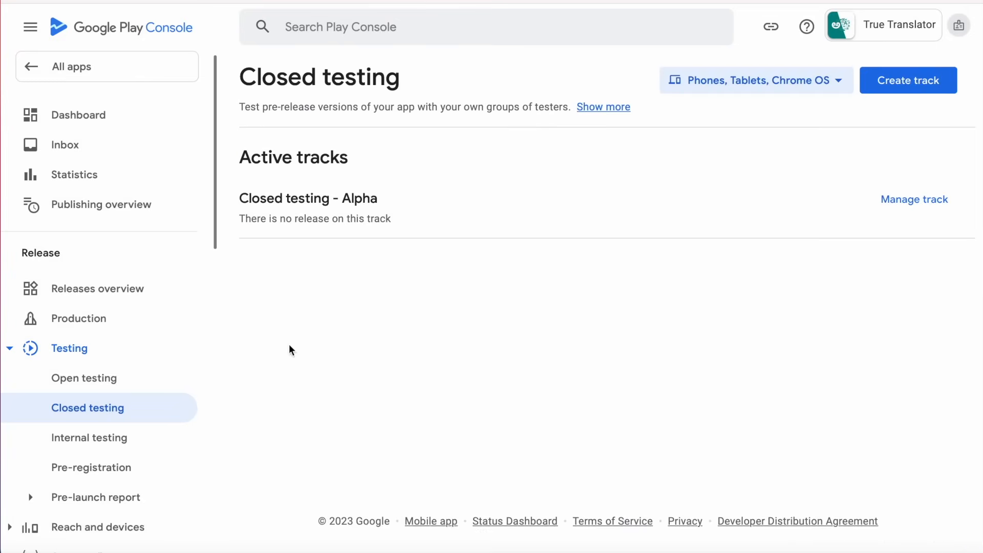
left_click(926, 199)
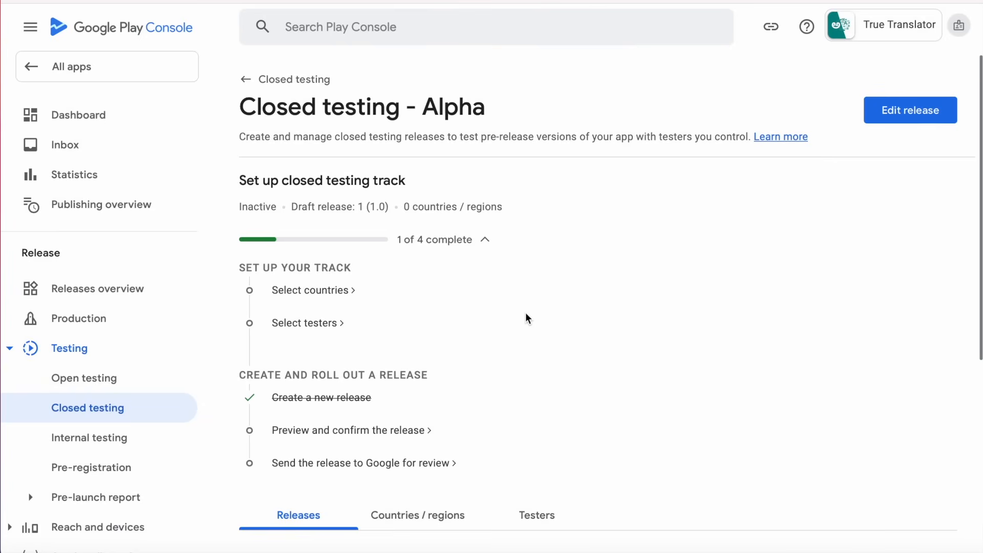
Target India and the United States as the Alpha track's countries and save.
left_click(319, 292)
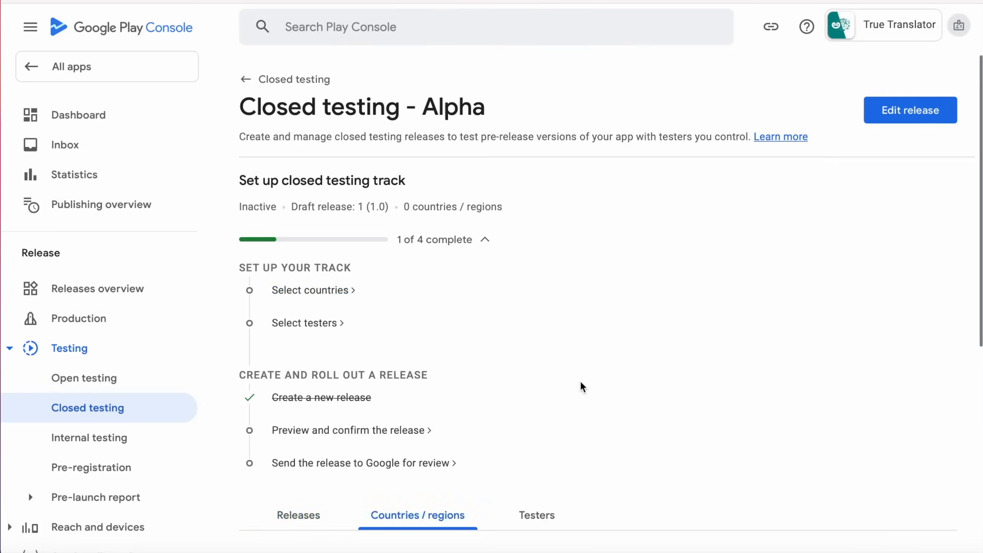
scroll(582, 387, "down", 7)
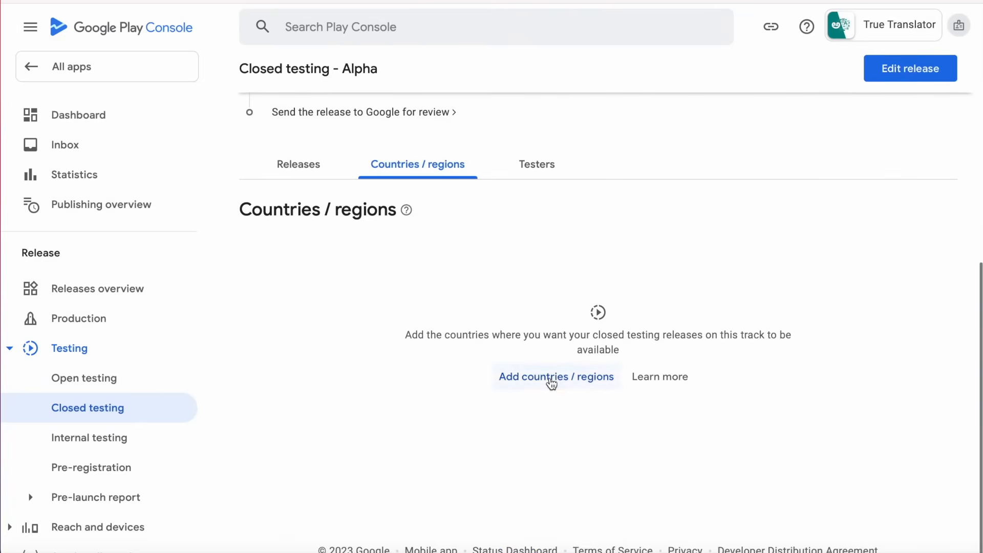
left_click(551, 379)
scroll(551, 383, "down", 6)
scroll(549, 377, "down", 20)
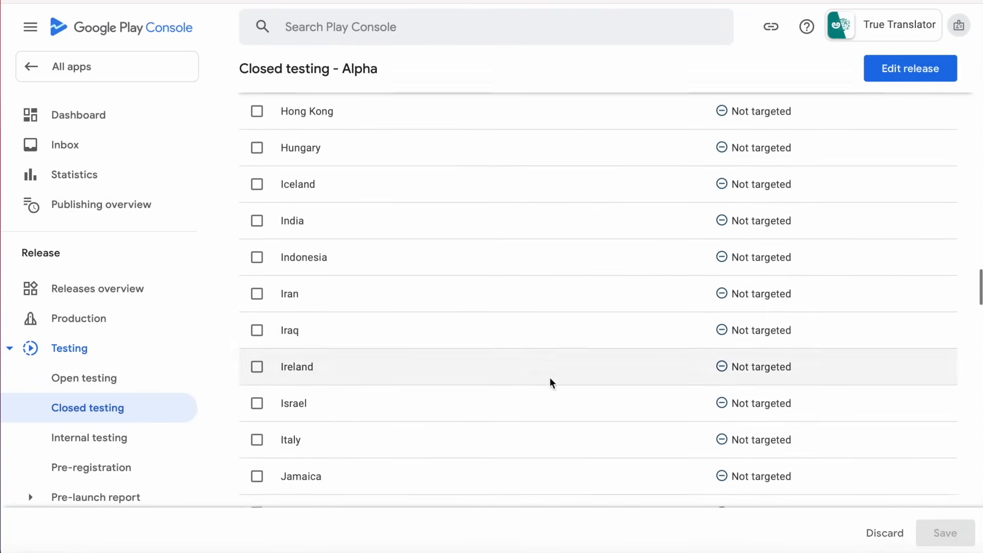
left_click(257, 221)
scroll(461, 294, "down", 20)
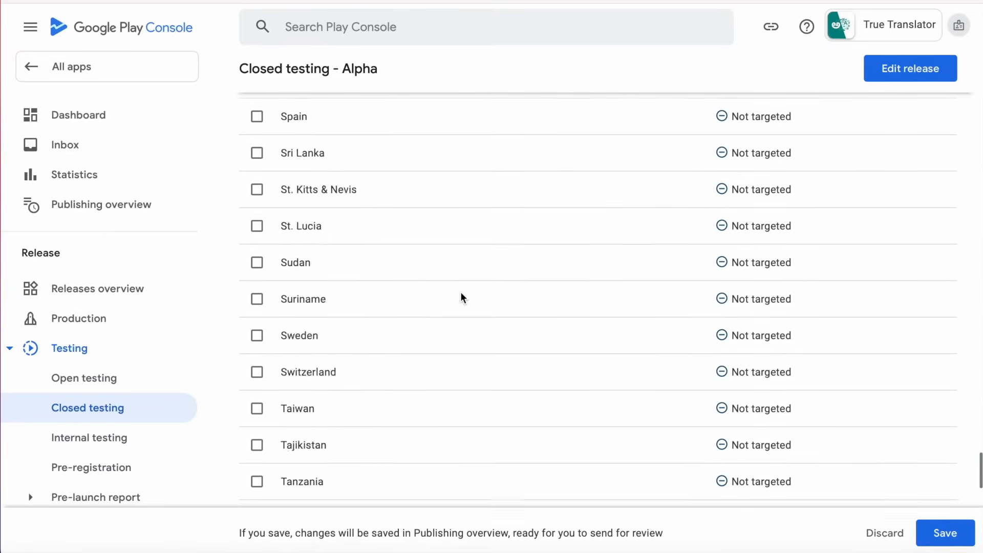
scroll(461, 297, "down", 12)
left_click(256, 320)
left_click(945, 533)
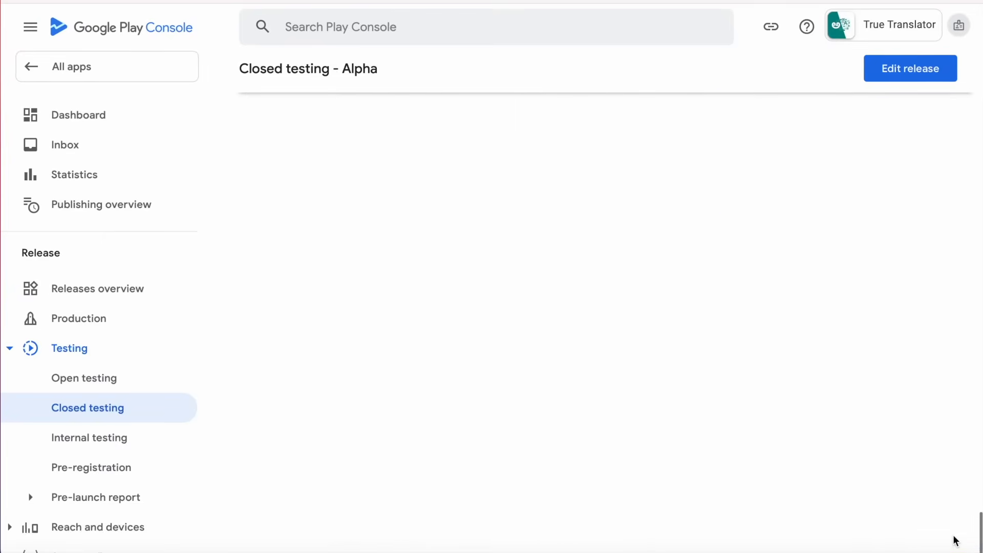
Switch to the Alpha track's Testers settings to view the email list options.
scroll(785, 389, "up", 20)
scroll(785, 389, "up", 6)
scroll(747, 392, "down", 2)
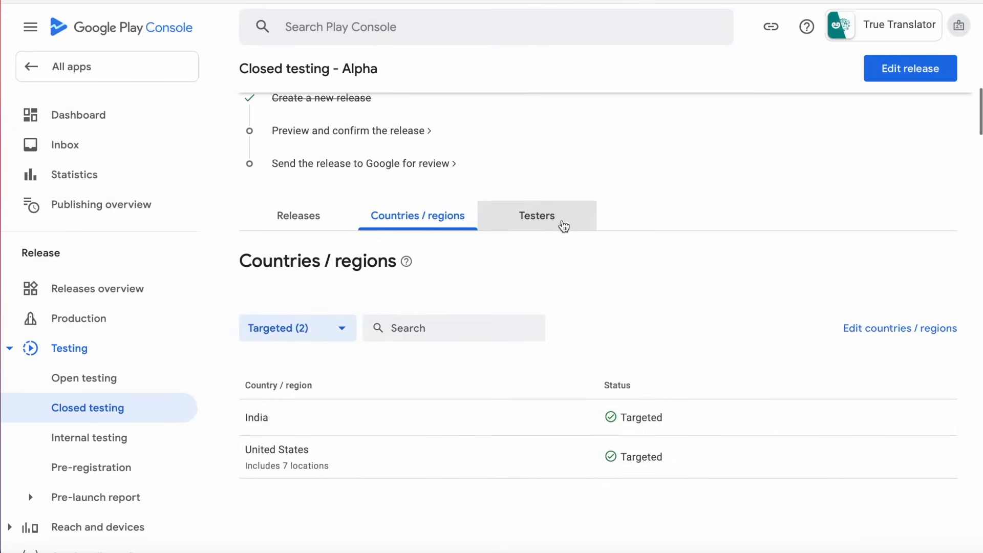
left_click(544, 218)
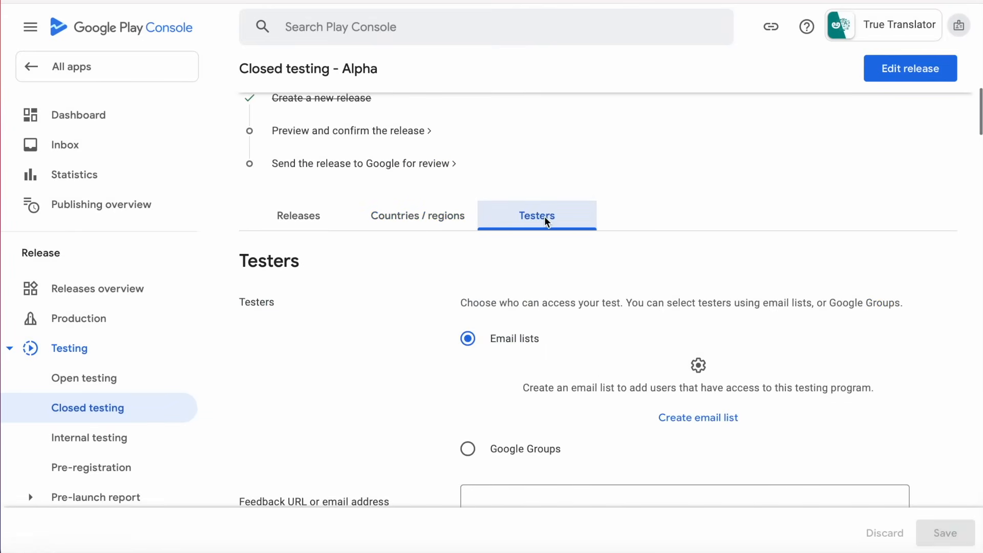
scroll(838, 358, "down", 3)
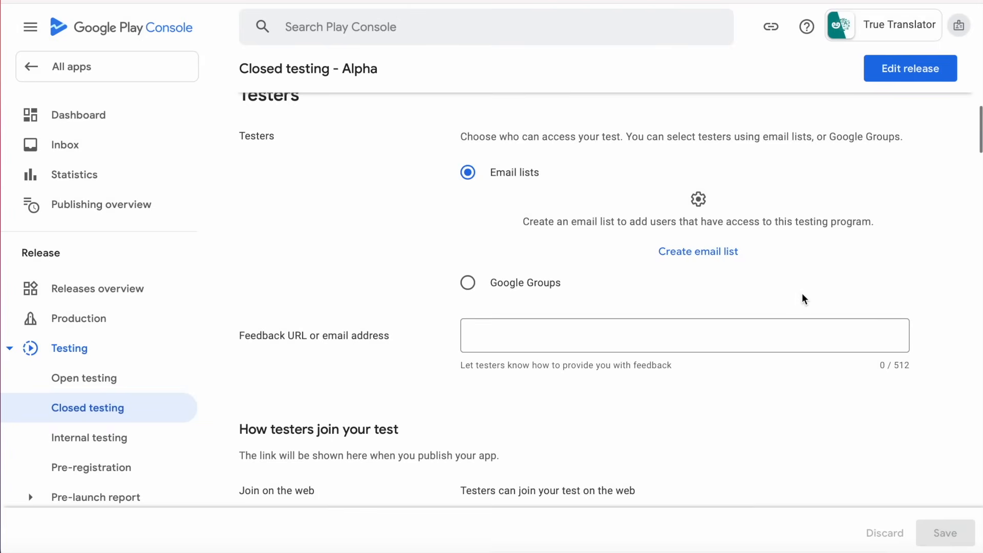
scroll(803, 295, "up", 2)
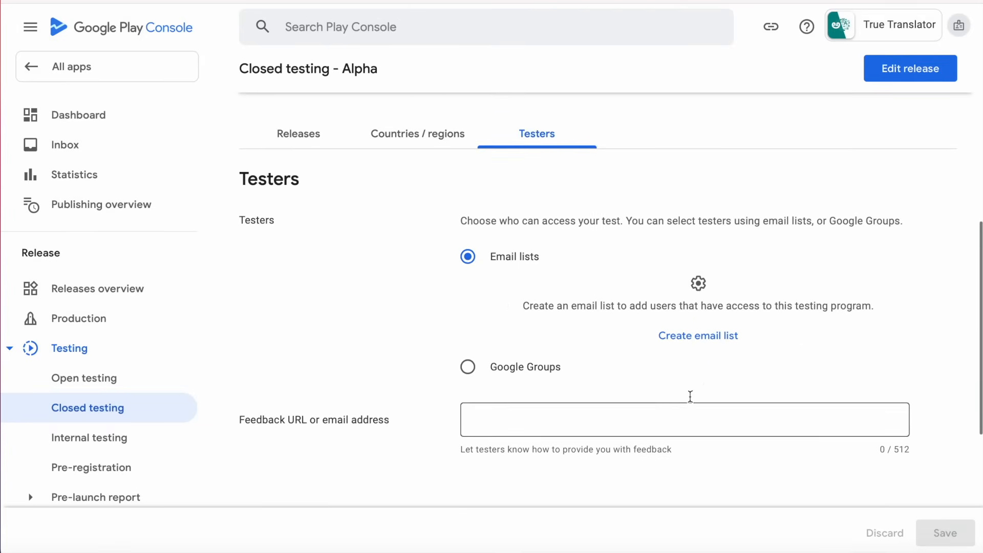
Create a new tester email list named 'Beta Testers'.
left_click(711, 347)
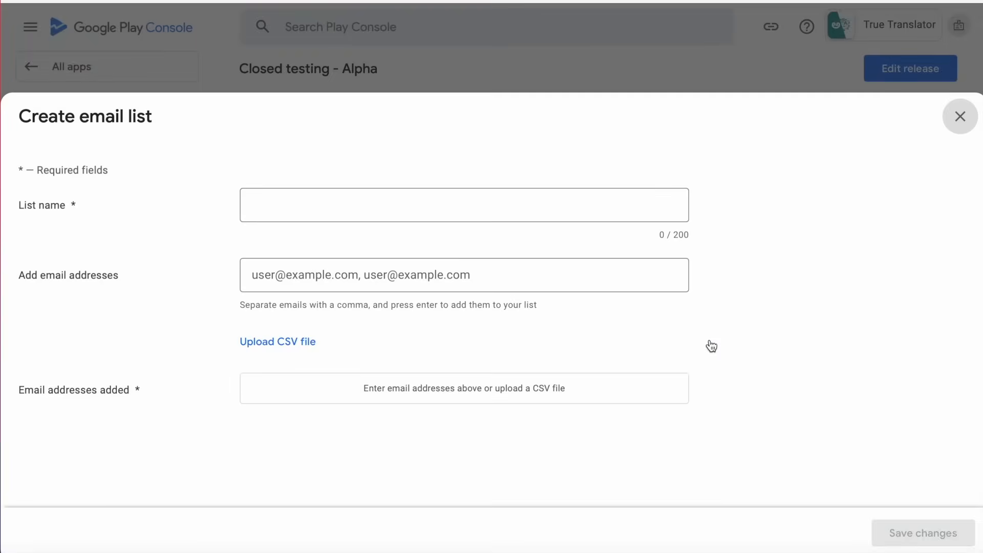
left_click(311, 200)
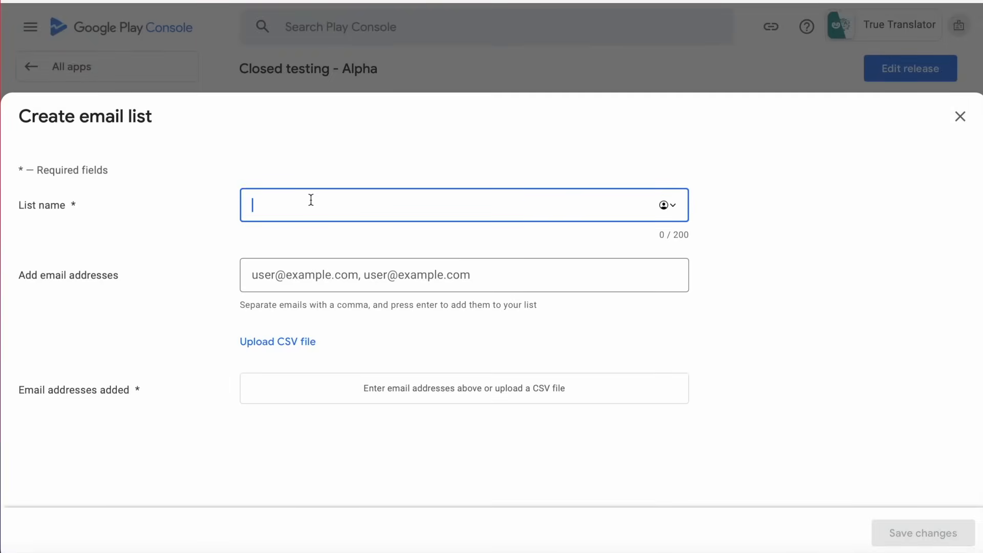
type("Beta Testers")
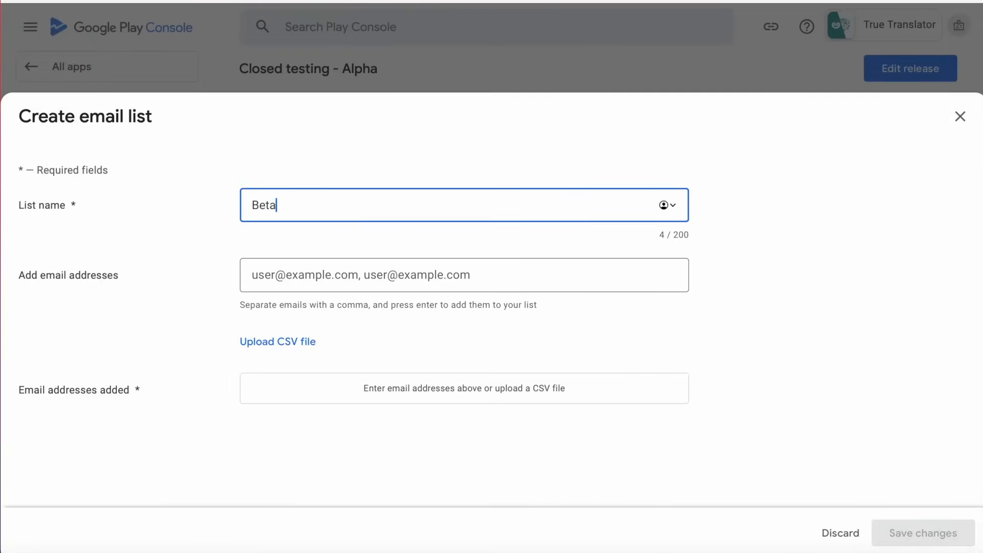
left_click(419, 274)
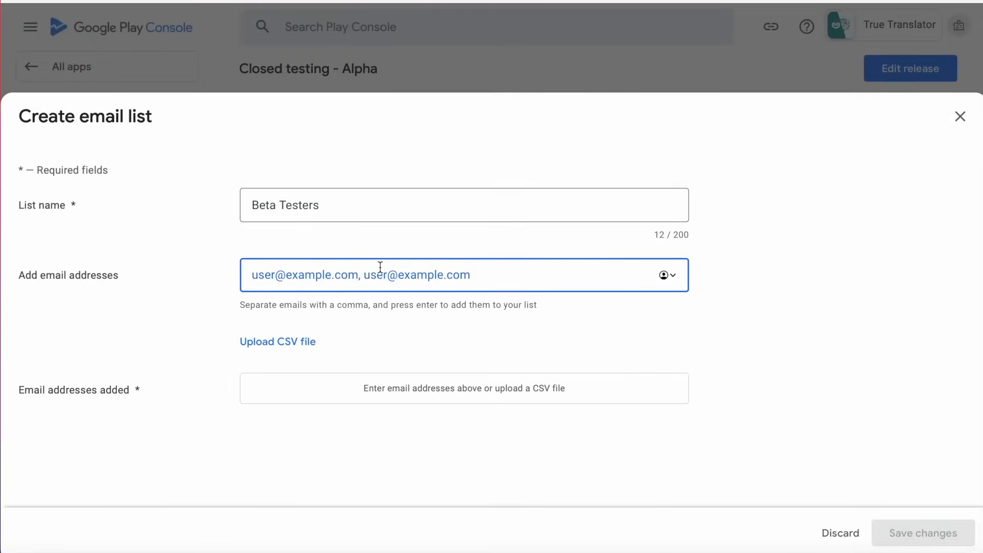
Copy a tester's email address from the notes into the list, then return to the notes for more.
left_click(926, 552)
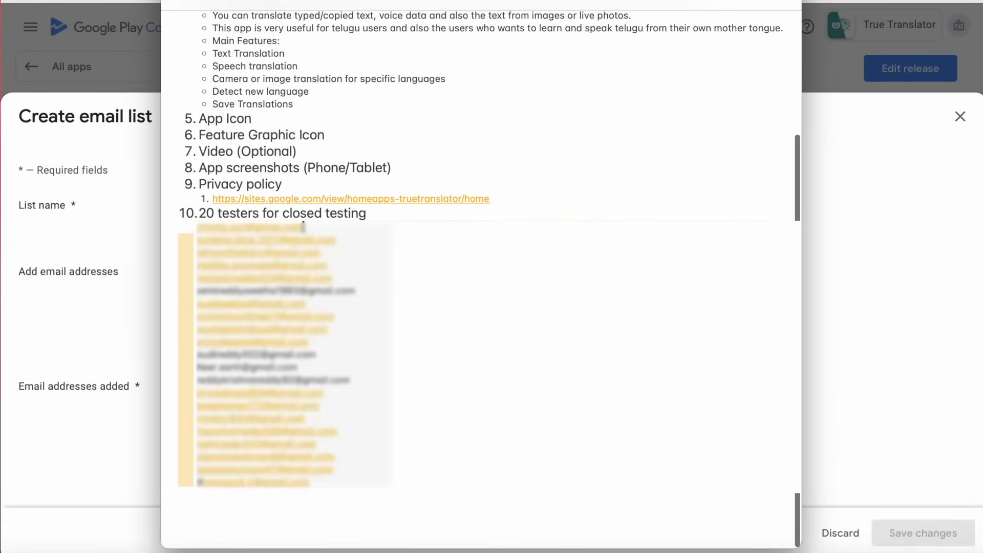
left_click(593, 211)
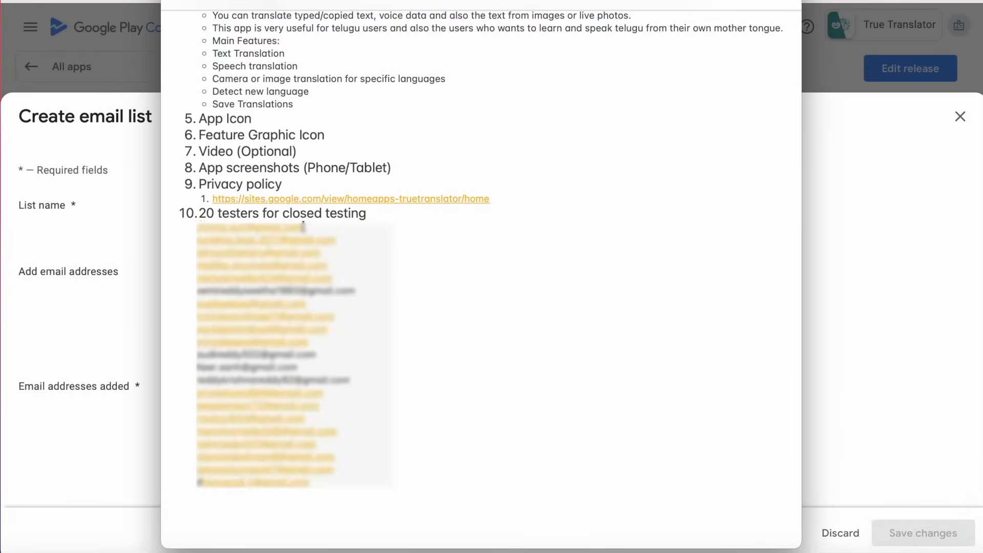
key("super+Tab")
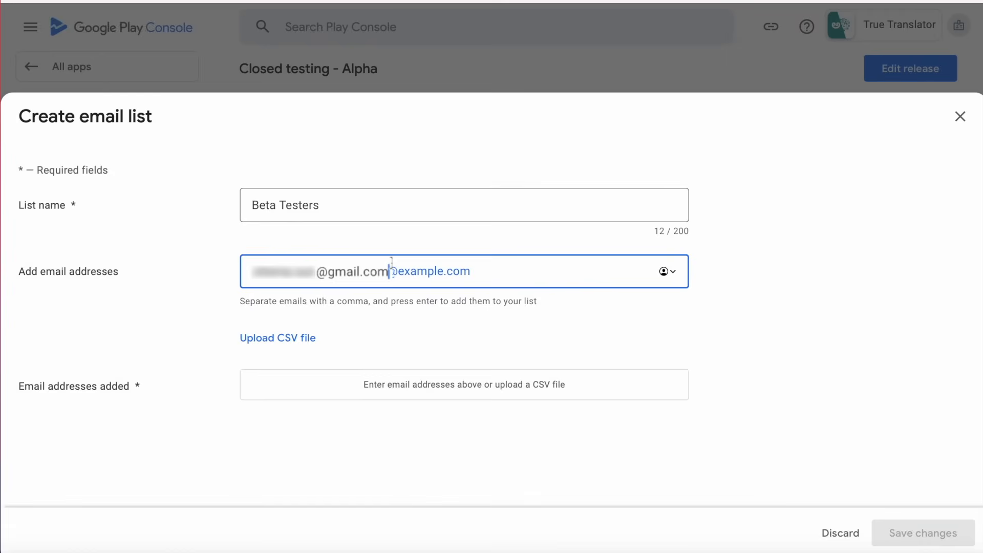
key("super+v")
key("Return")
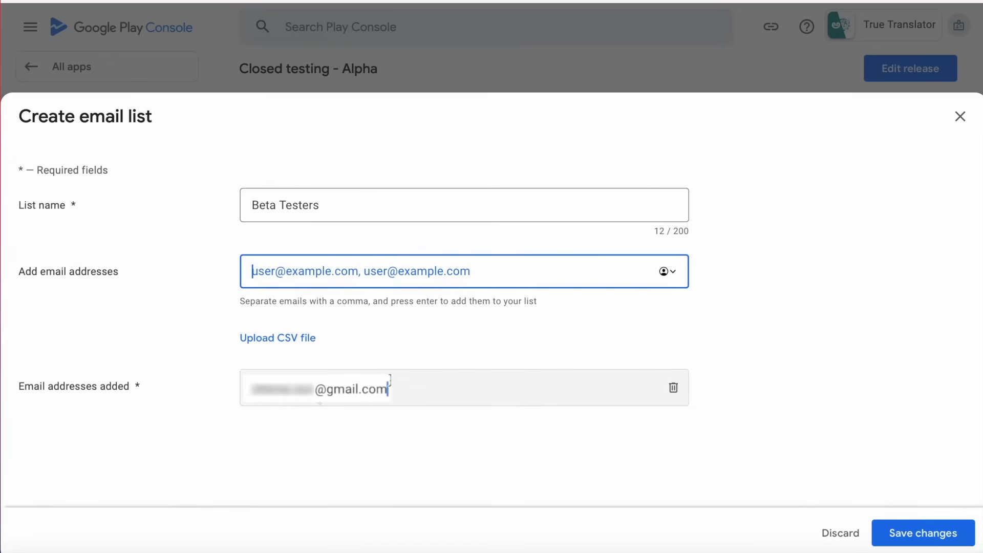
key("super+Tab")
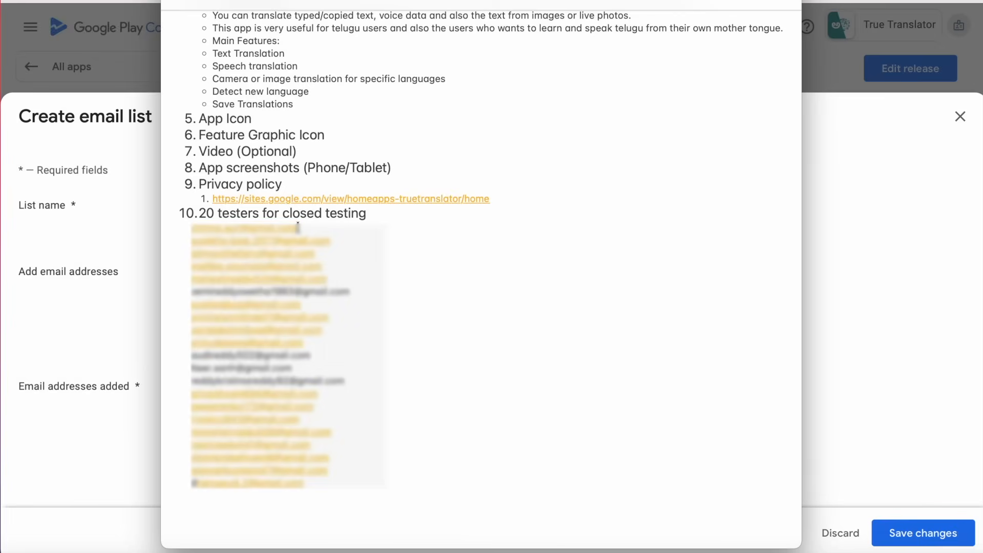
key("super+Tab")
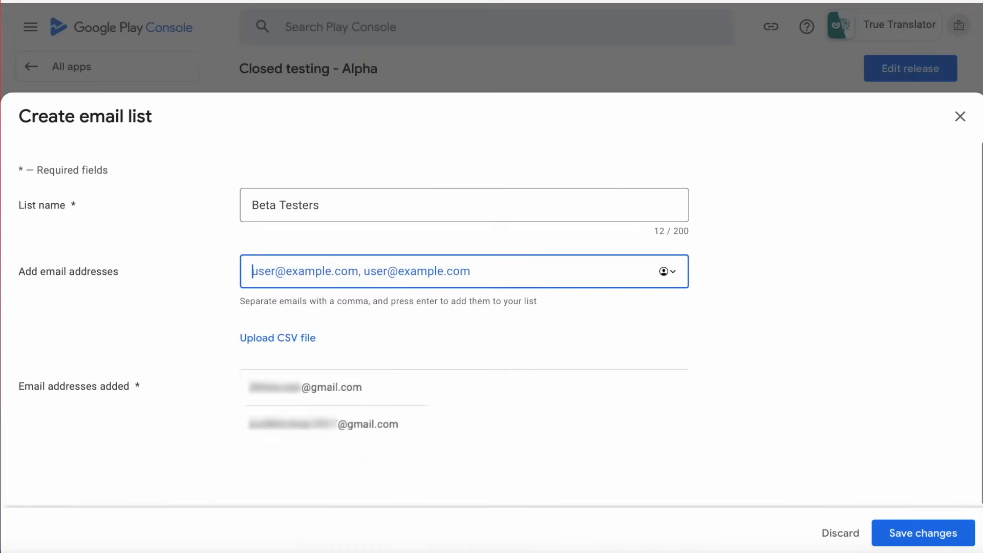
key("super+Tab")
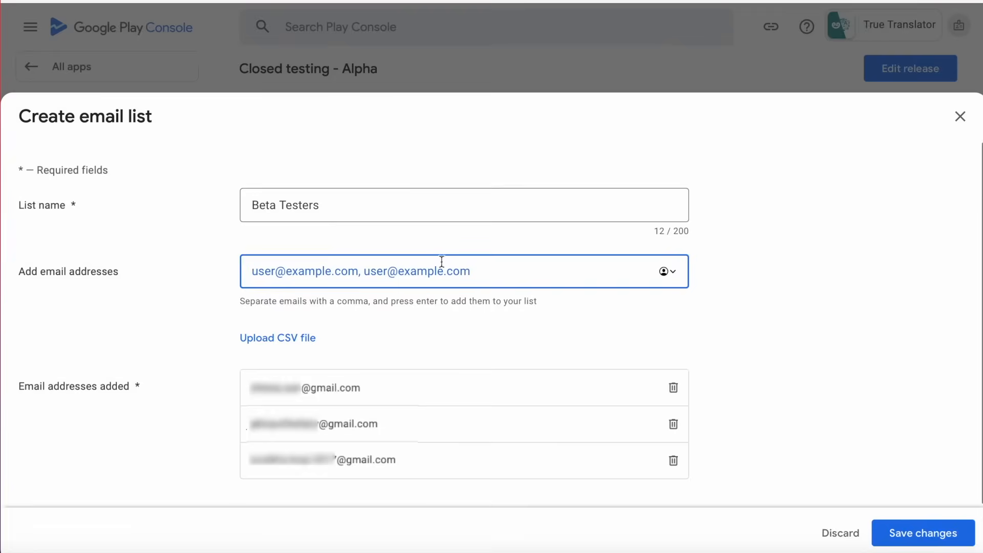
key("super+Tab")
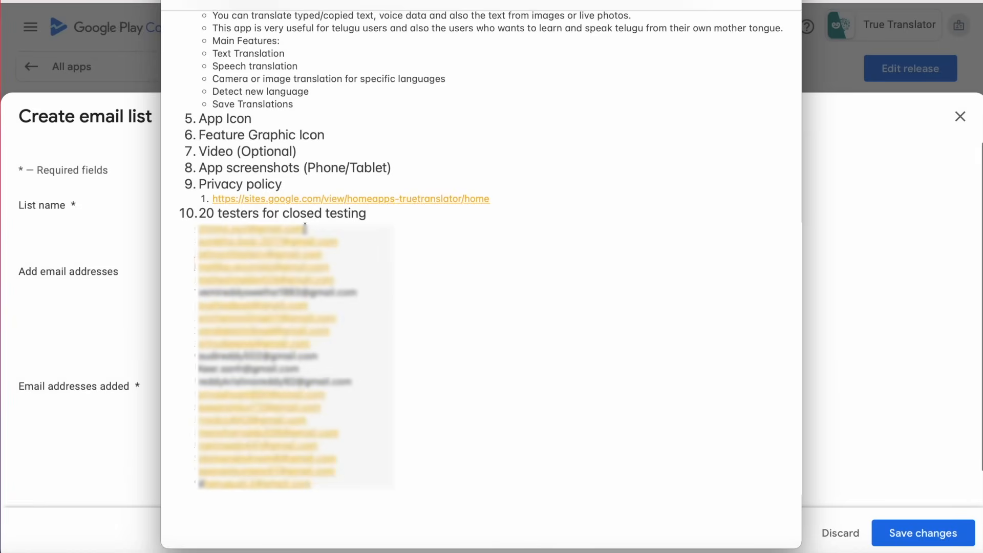
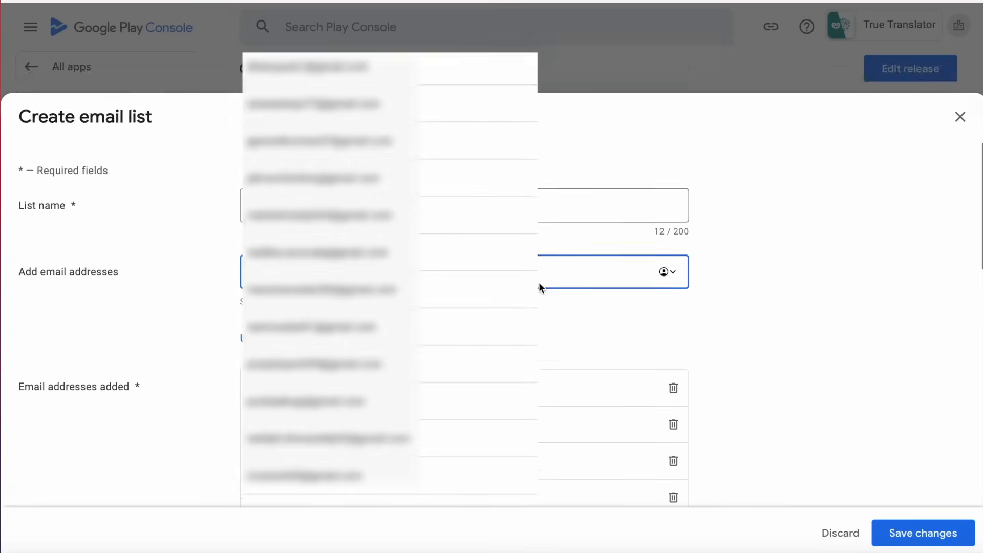
Save the 'Beta Testers' email list and confirm its creation.
left_click(940, 538)
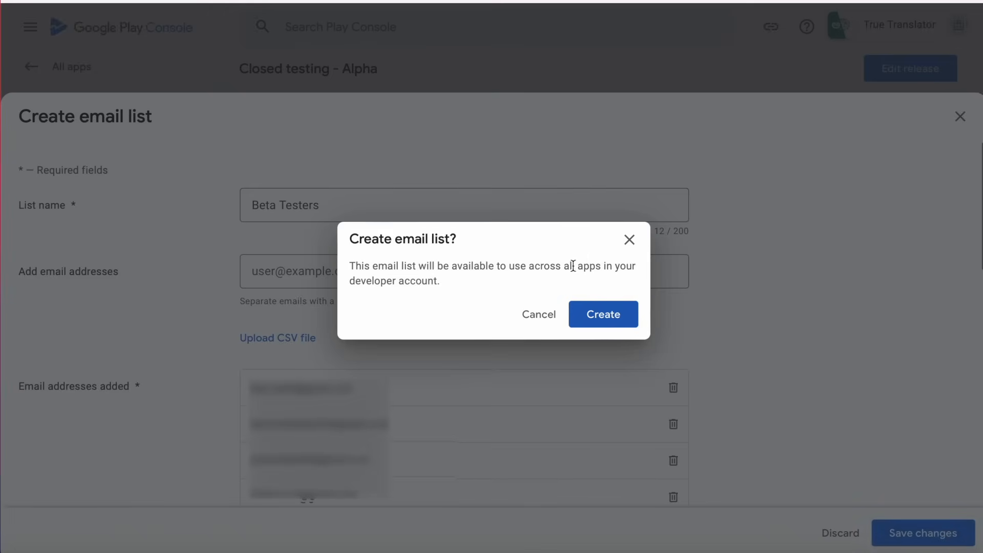
left_click(608, 317)
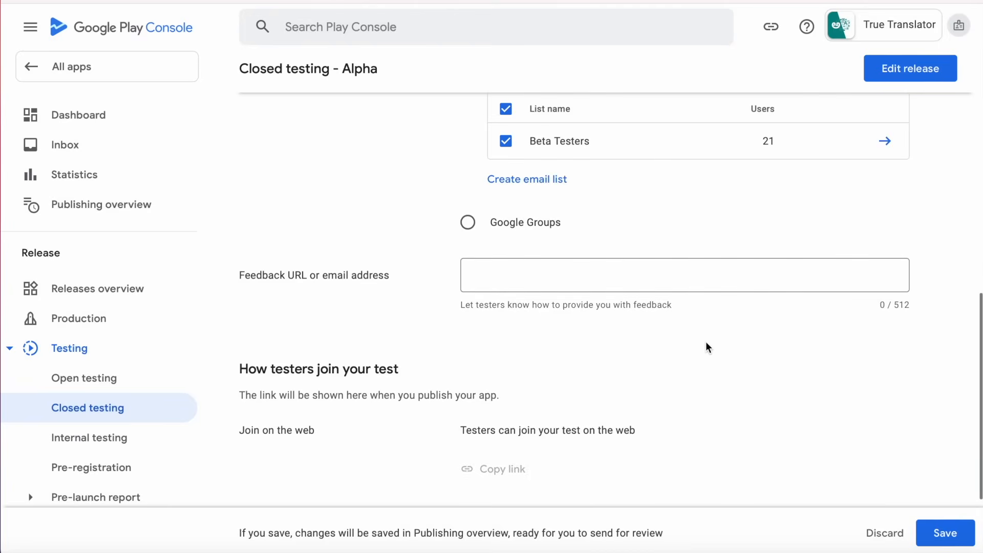
Save the Closed testing - Alpha testers with the 21-user Beta Testers list checked.
scroll(705, 342, "up", 4)
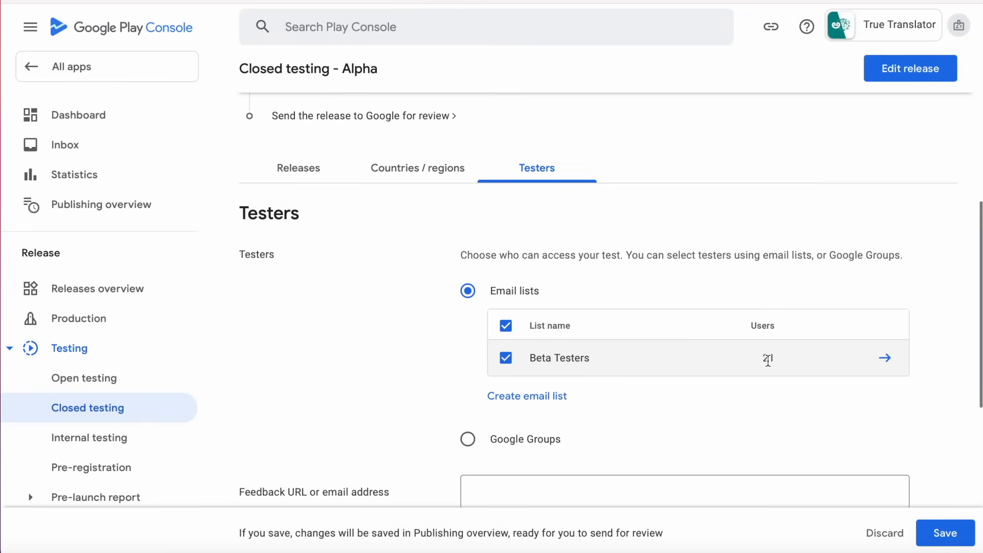
scroll(784, 426, "down", 4)
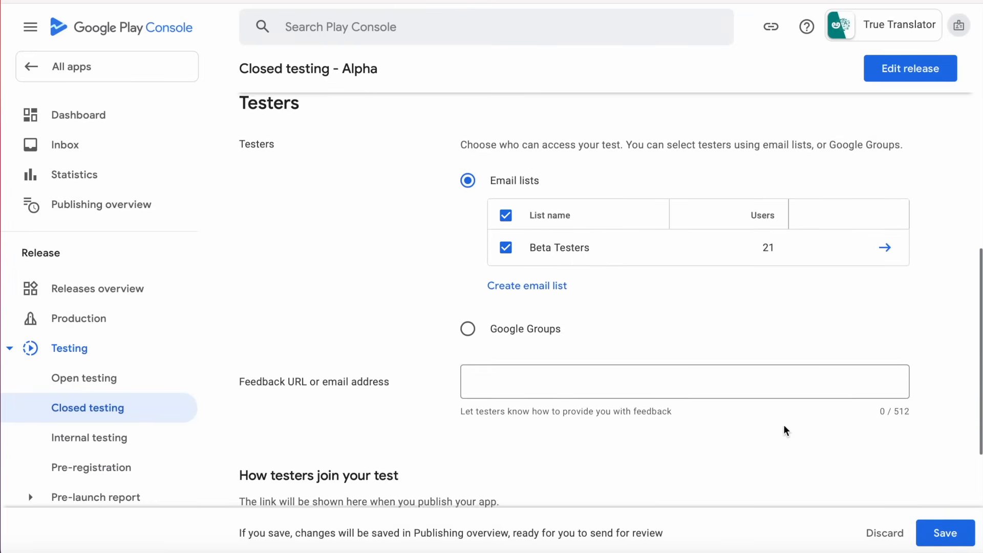
scroll(785, 427, "down", 3)
left_click_drag(673, 191, 441, 192)
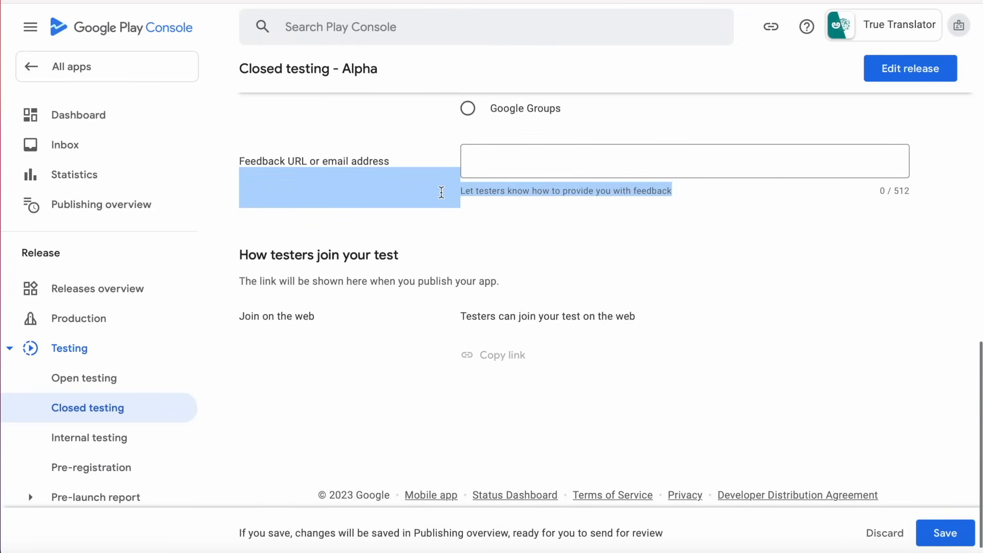
left_click(511, 210)
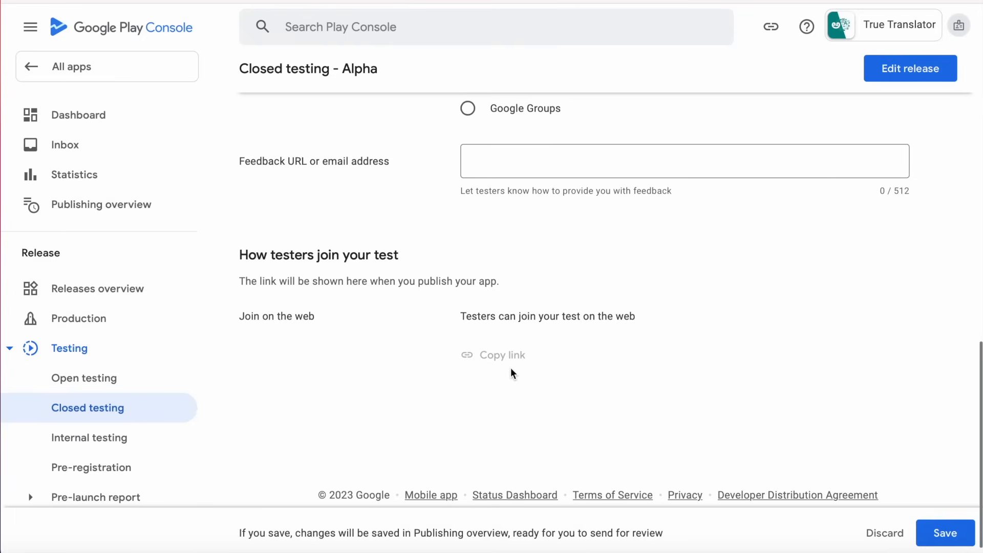
scroll(712, 420, "up", 12)
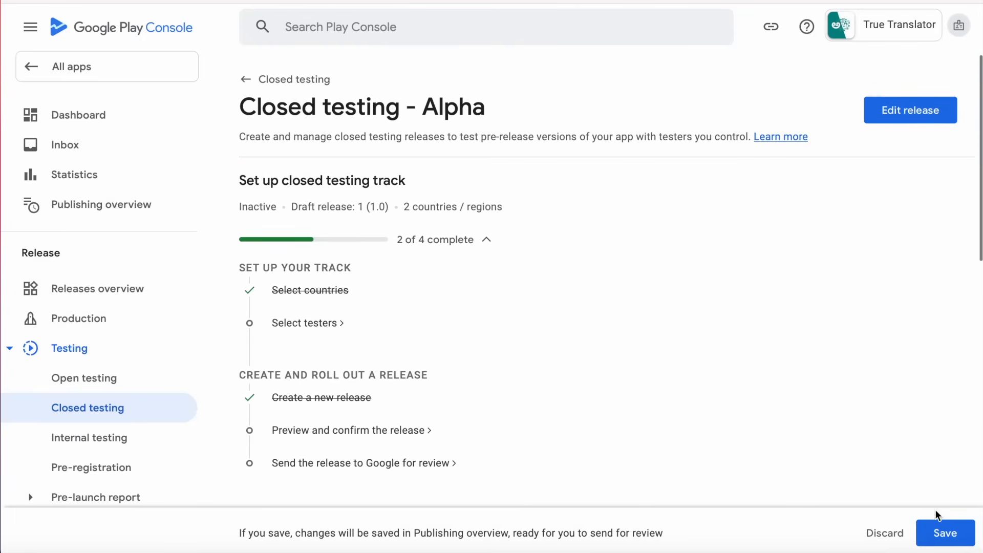
left_click(947, 545)
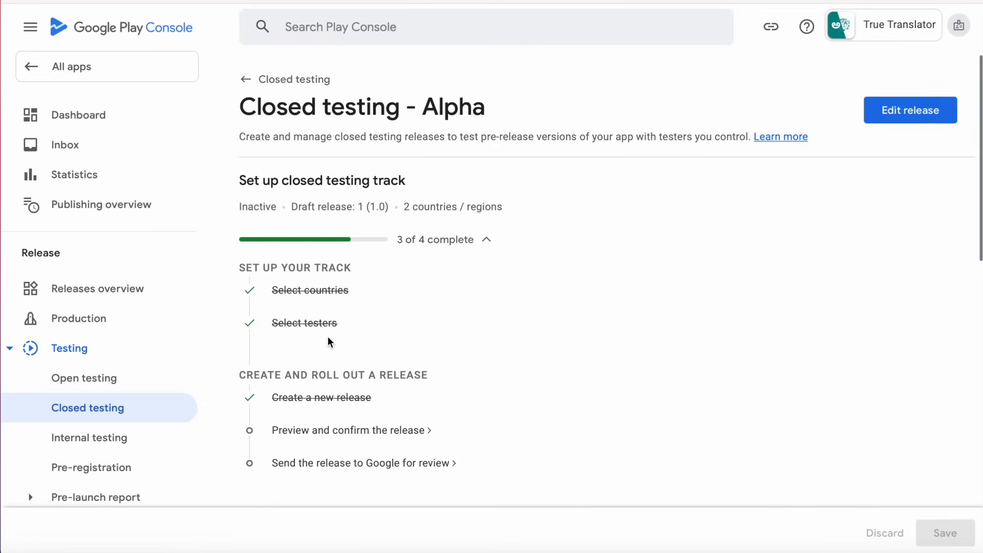
Preview Alpha closed testing release 1 (1.0) and save it.
left_click(361, 433)
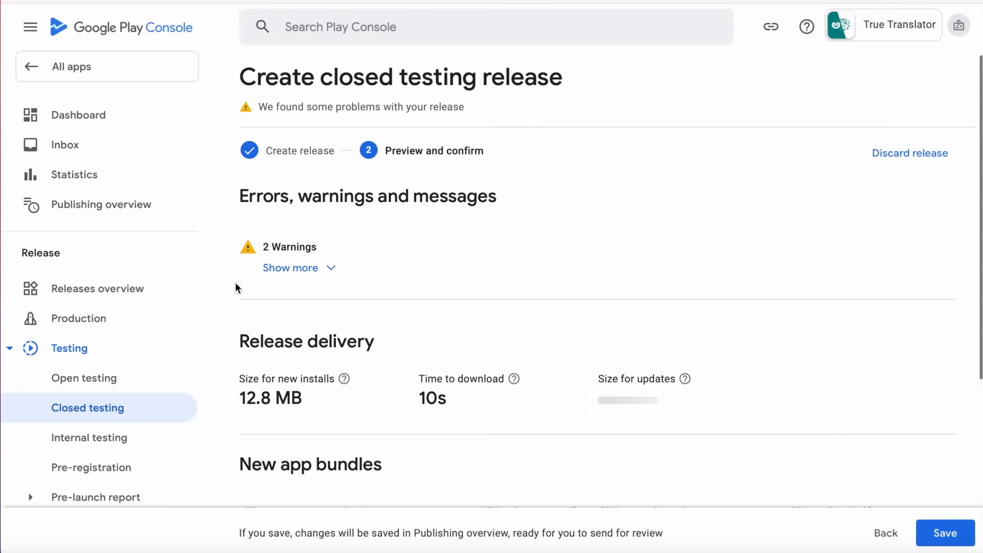
scroll(443, 310, "down", 4)
scroll(442, 310, "down", 1)
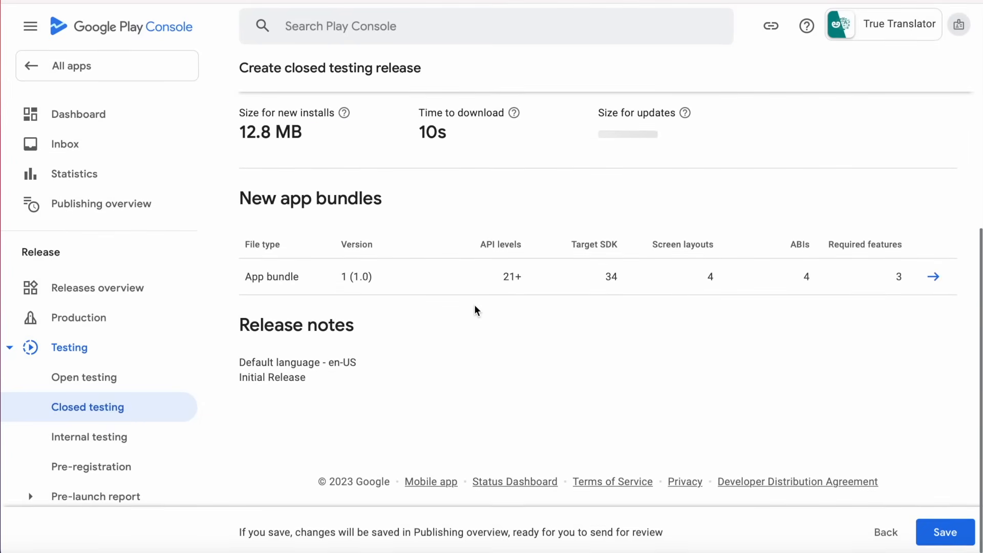
left_click(946, 535)
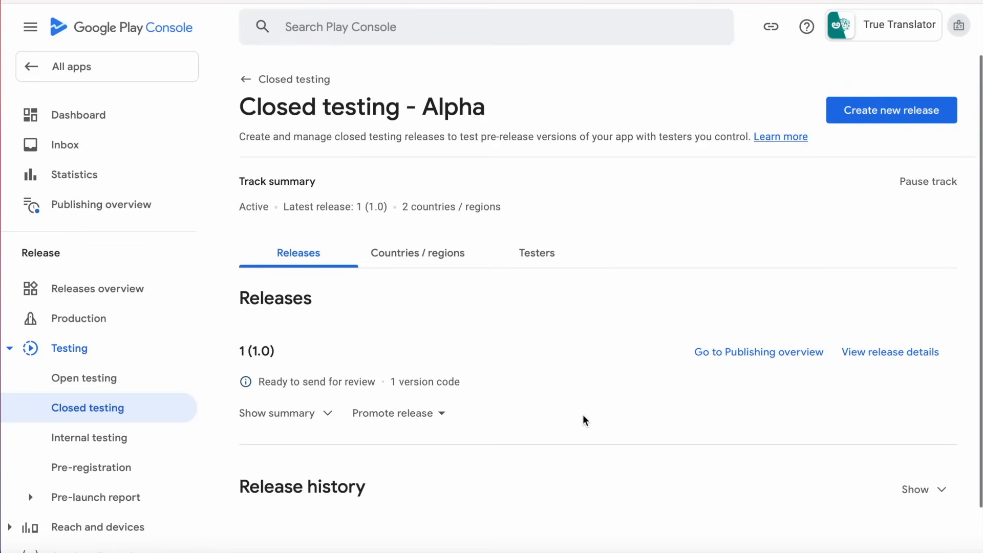
Open the Publishing overview and dismiss its introduction slides.
left_click(777, 355)
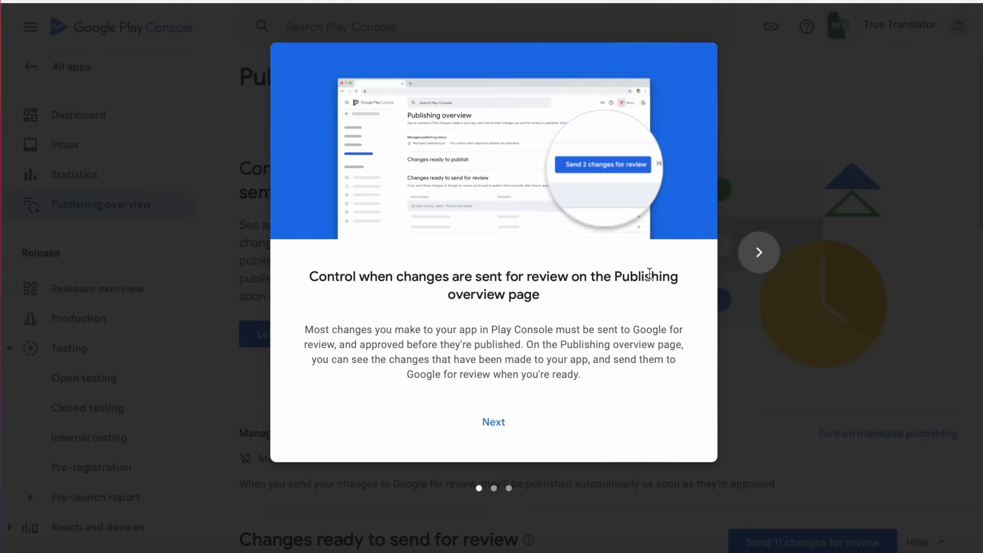
left_click(754, 259)
left_click(754, 259)
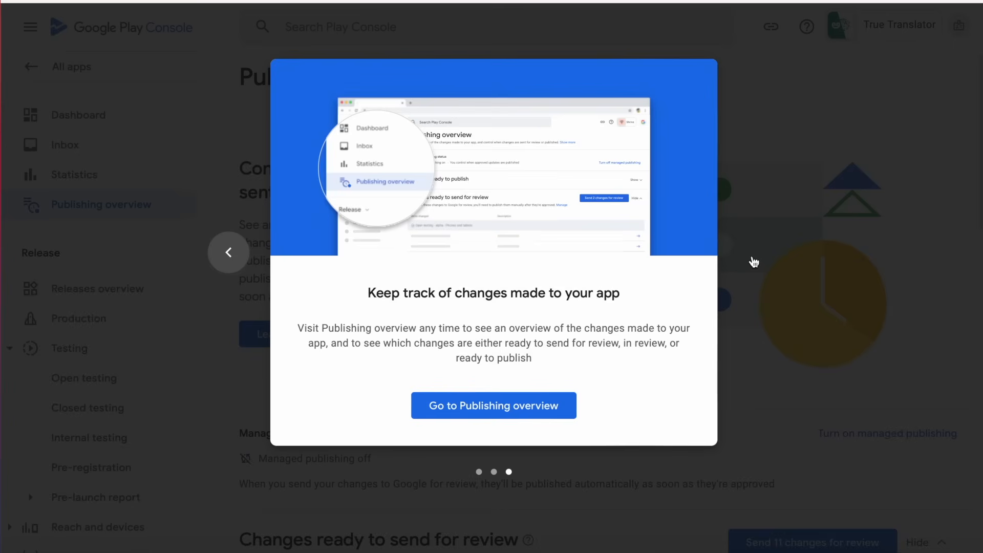
left_click(461, 405)
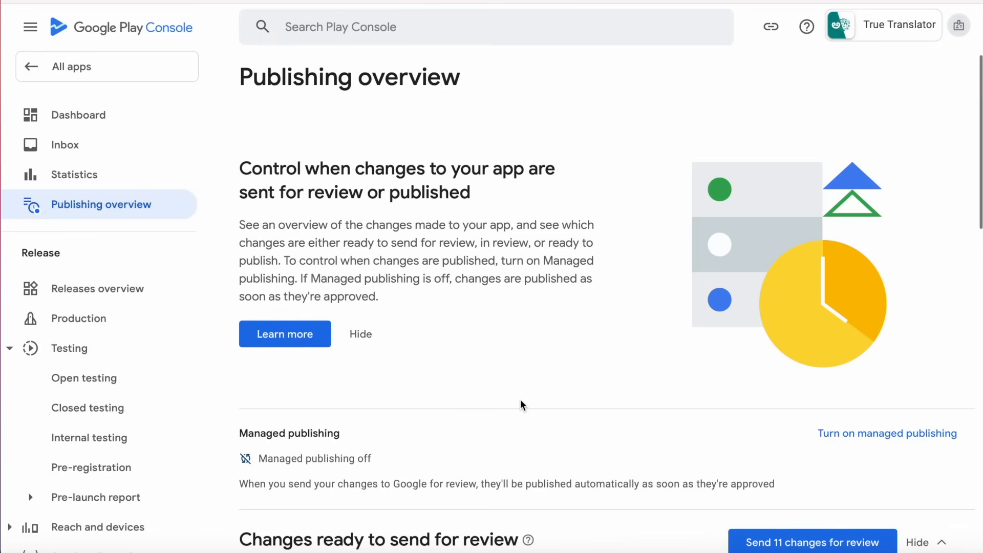
Scroll through the table of 11 changes ready to send for review.
scroll(521, 405, "down", 5)
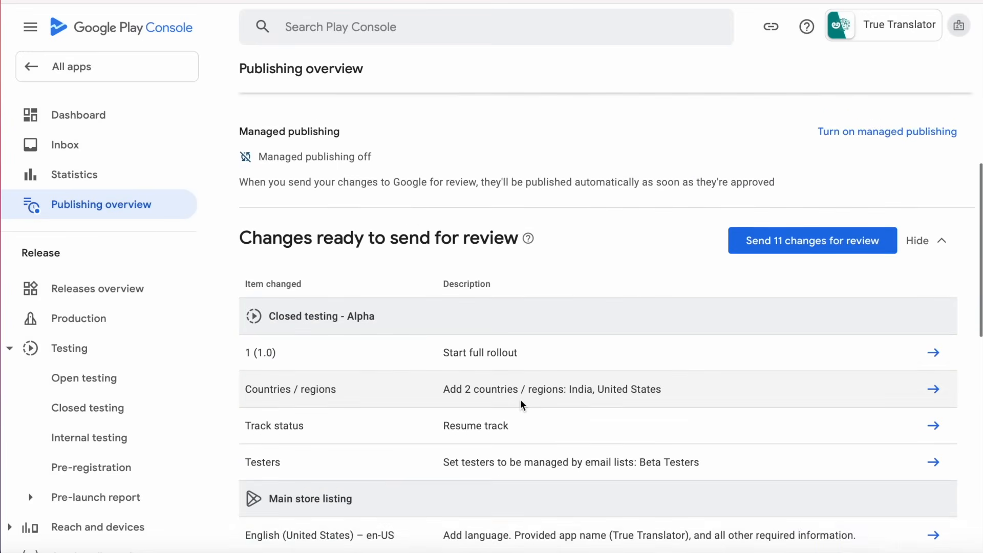
scroll(515, 413, "down", 1)
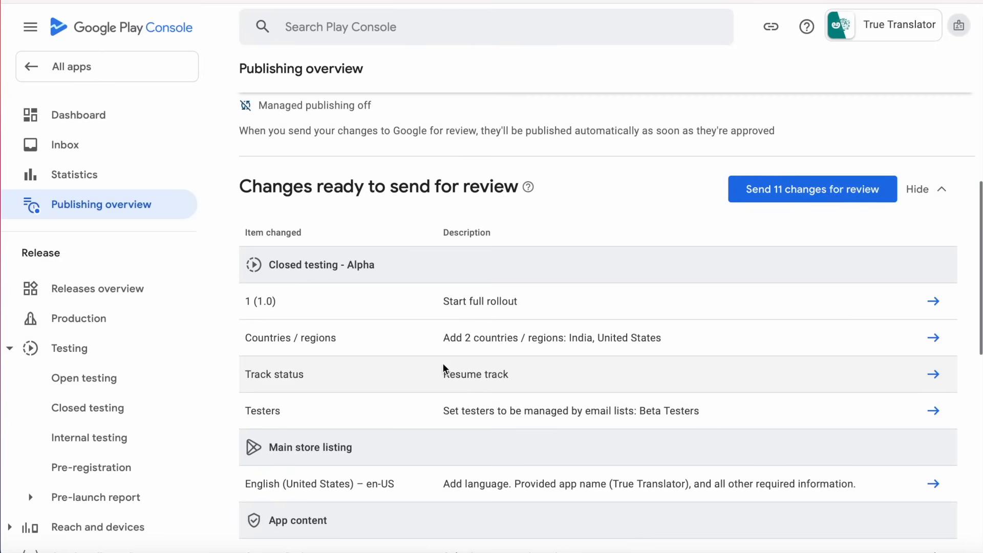
scroll(543, 424, "down", 2)
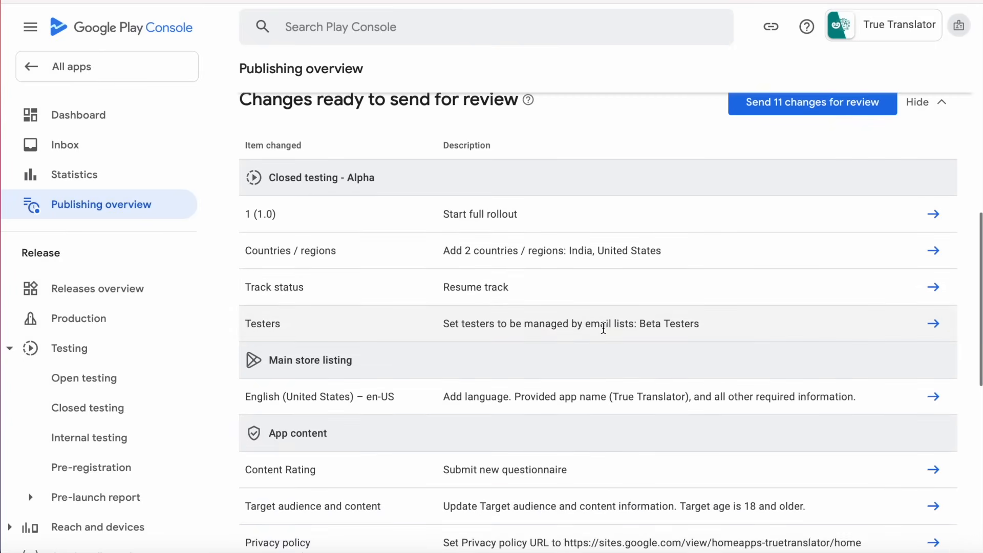
scroll(603, 328, "down", 3)
scroll(603, 328, "down", 6)
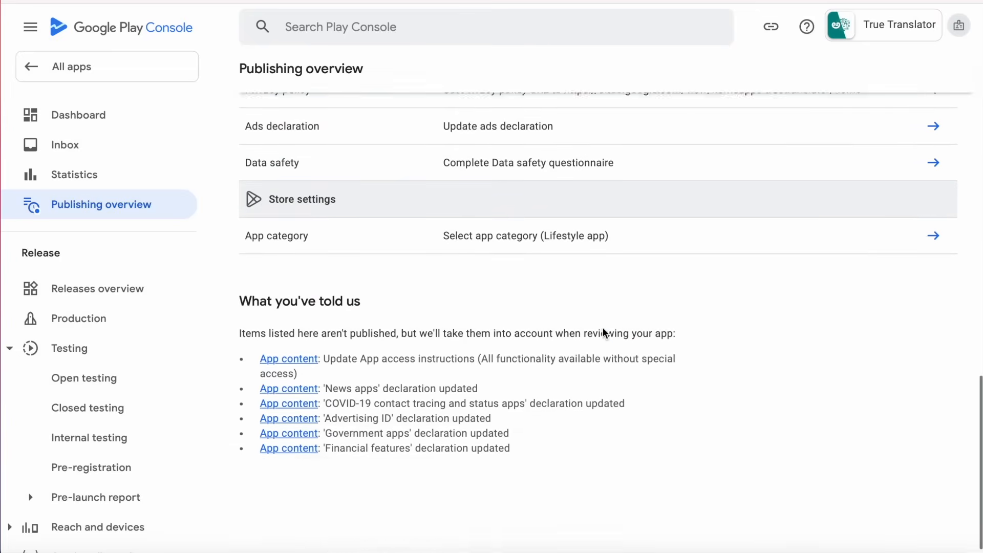
scroll(484, 443, "up", 10)
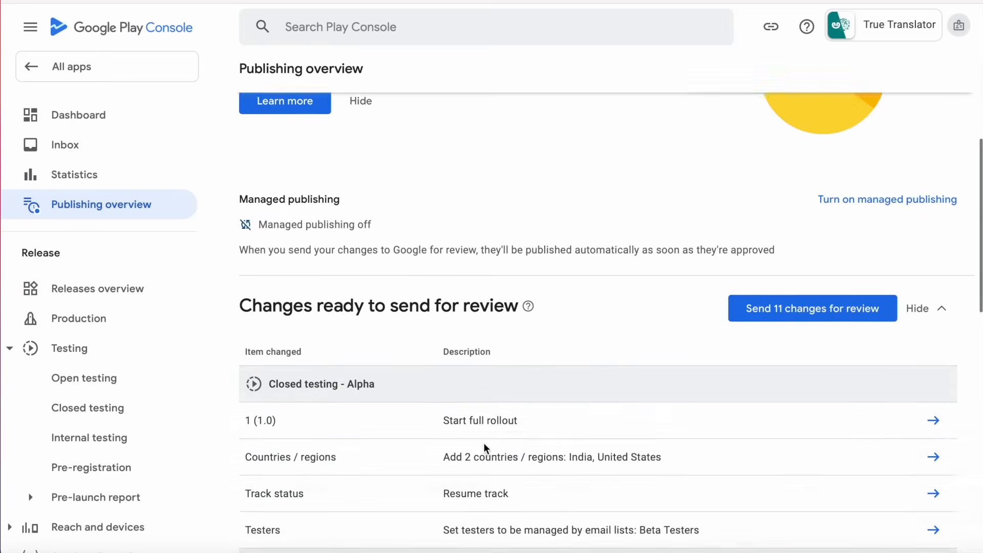
scroll(484, 443, "down", 3)
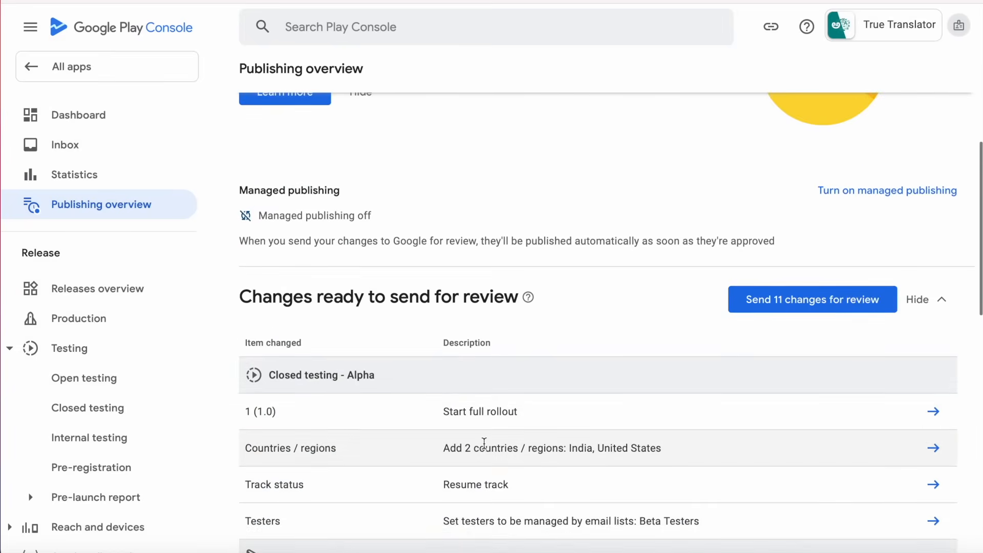
Send the 11 changes for review (about 7 days), then return to All apps.
left_click(810, 306)
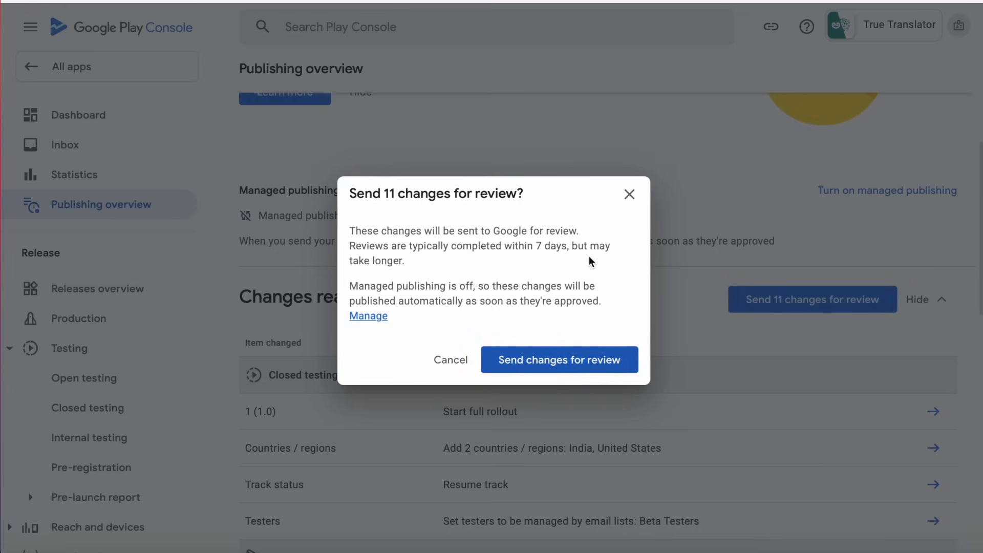
left_click_drag(535, 246, 568, 247)
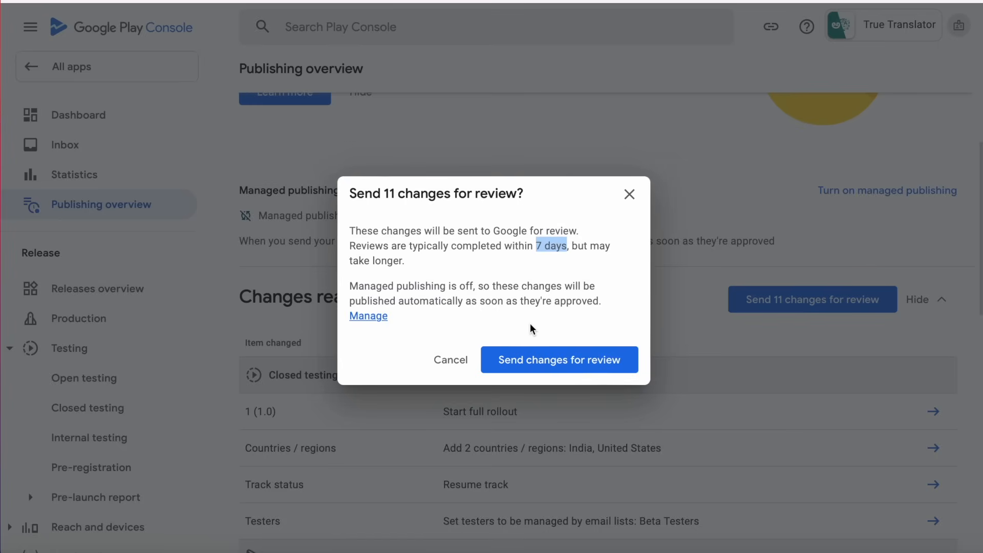
left_click(567, 364)
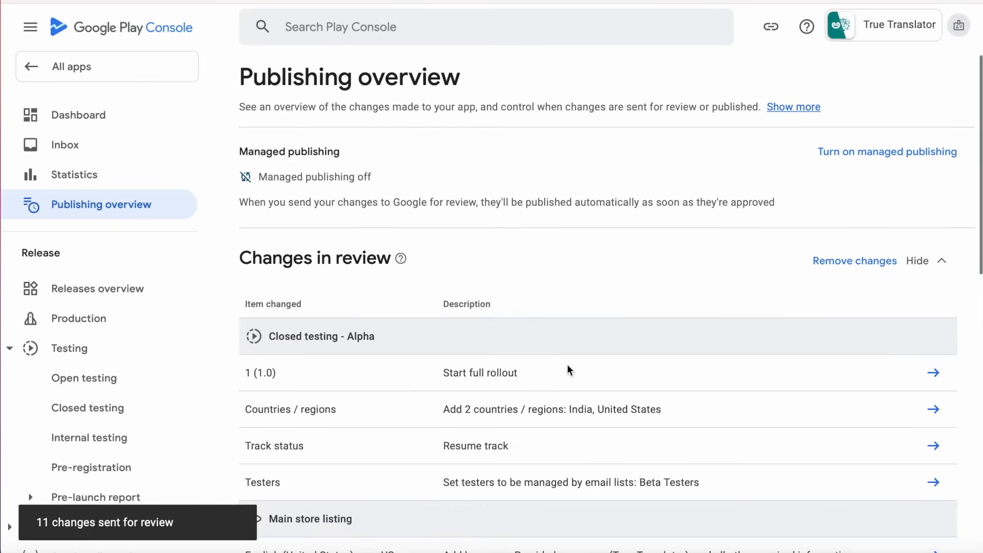
scroll(567, 364, "down", 3)
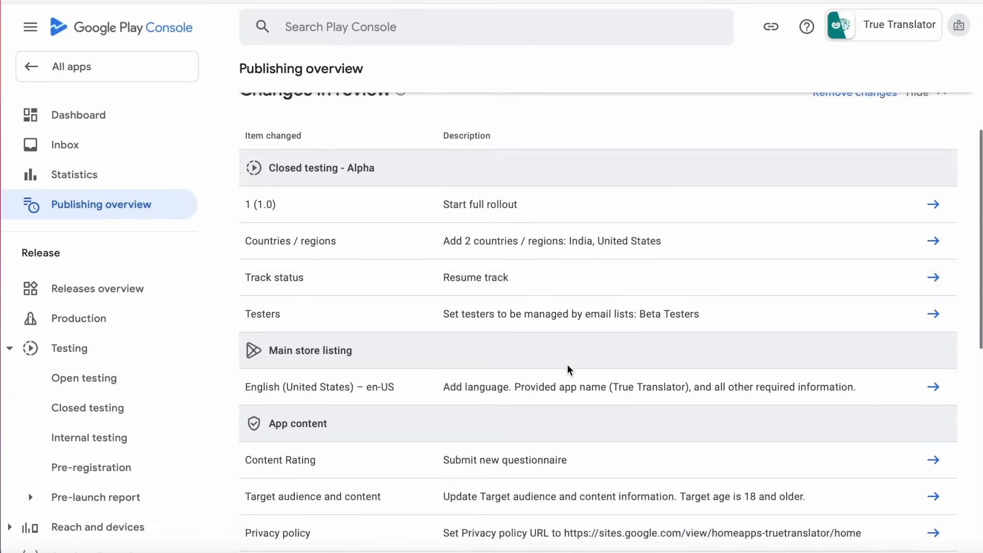
scroll(404, 307, "down", 3)
scroll(404, 307, "down", 5)
scroll(404, 305, "up", 10)
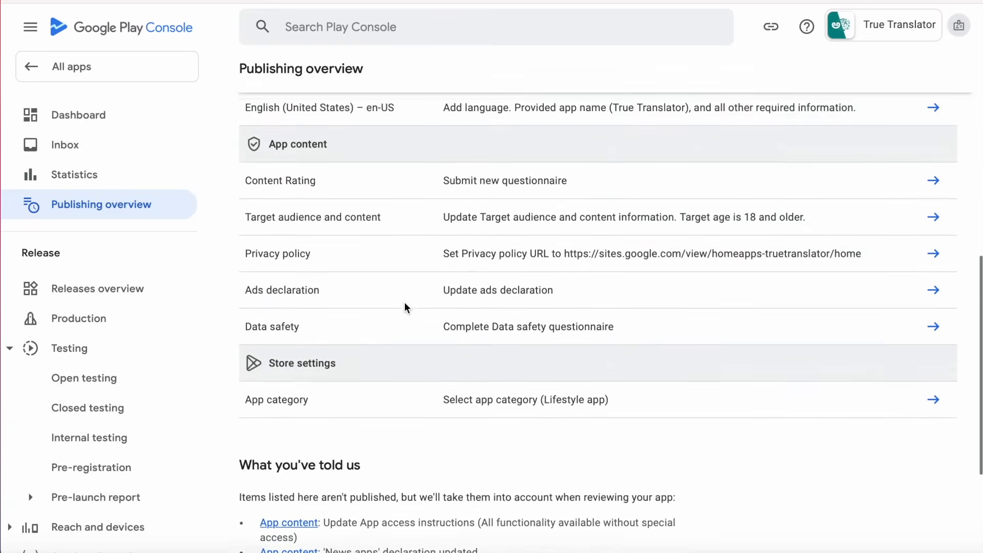
left_click(116, 69)
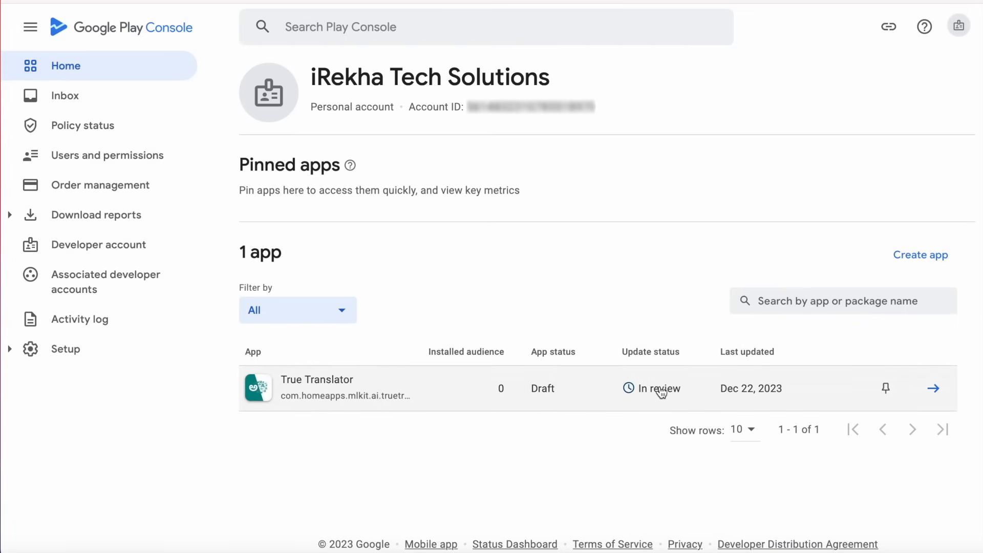
Check True Translator's 'Apply for access to production' section on the Dashboard, then return to All apps.
left_click(934, 389)
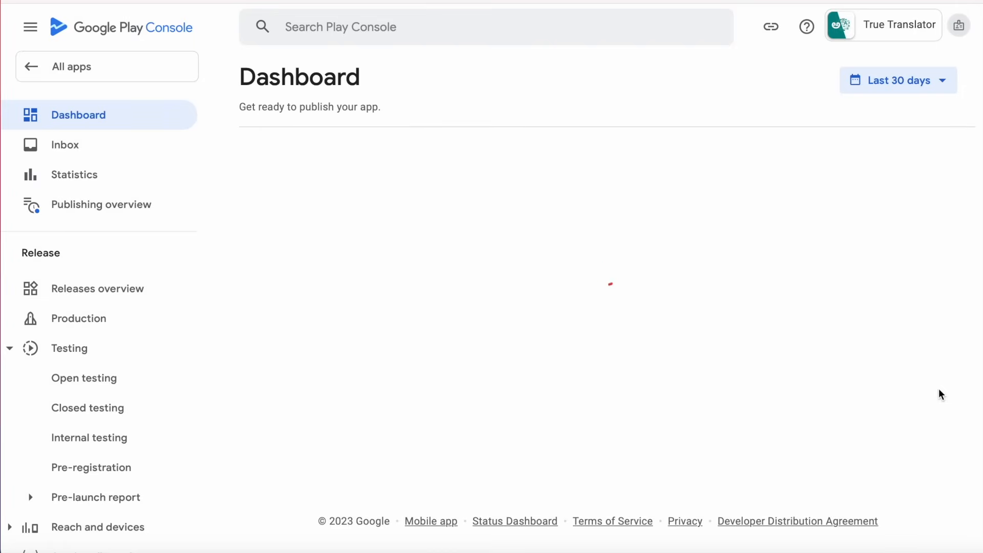
scroll(234, 468, "down", 5)
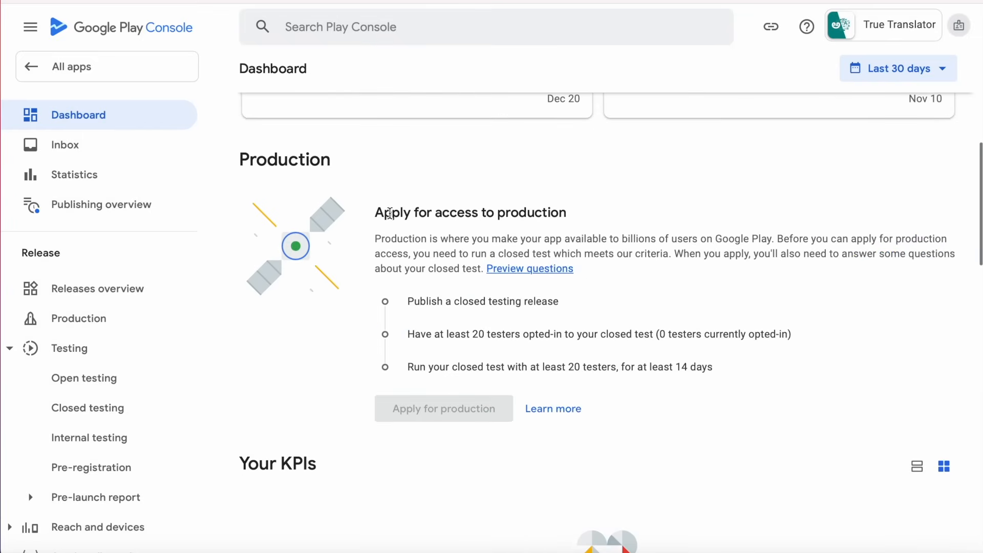
left_click_drag(375, 212, 569, 209)
left_click(105, 66)
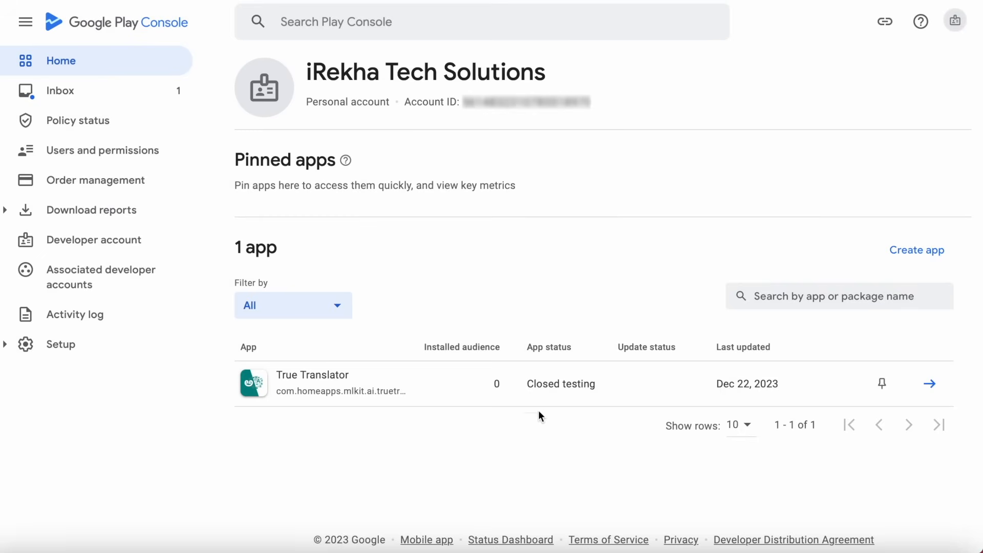
Read the Inbox message 'Your recent app updates have been published'.
left_click(69, 89)
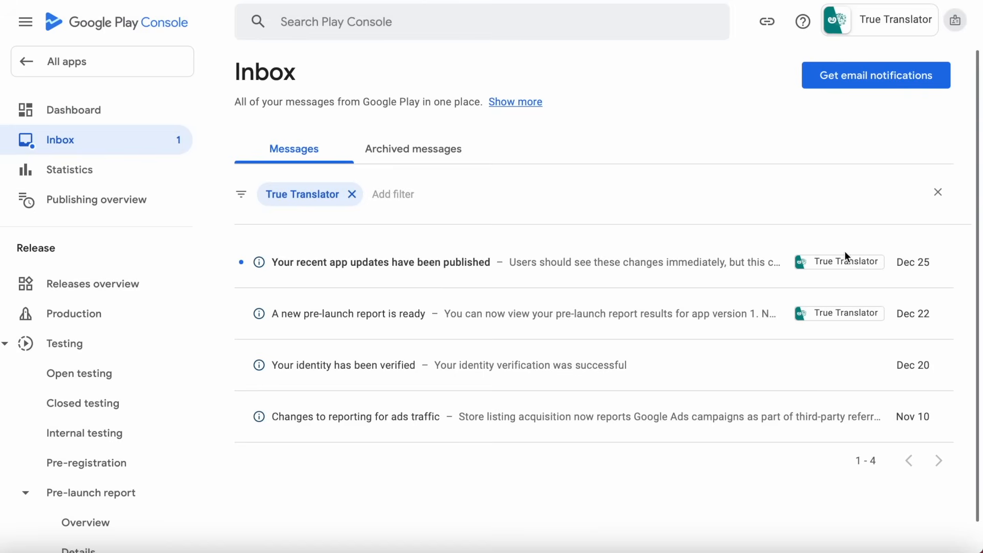
left_click(457, 262)
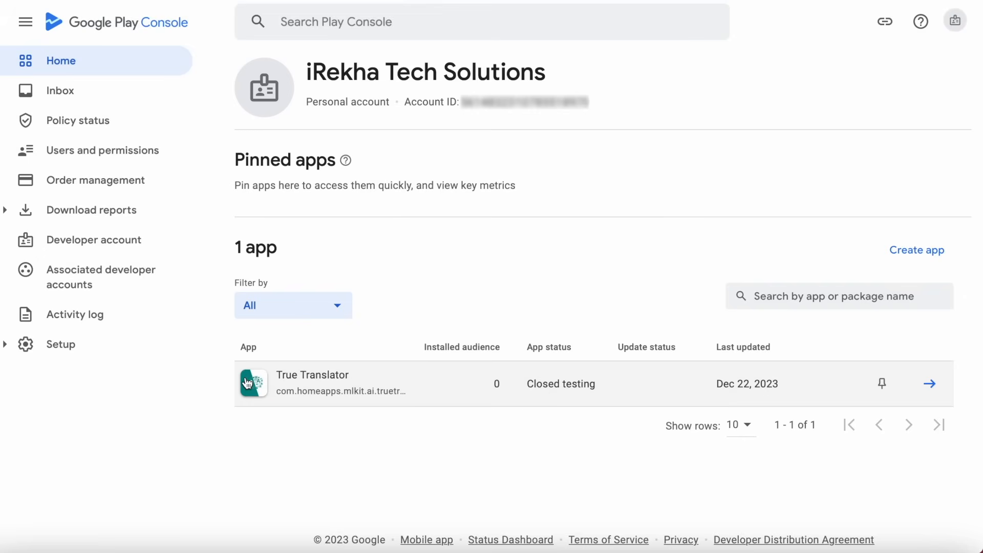
Open the Testers settings of True Translator's Closed testing - Alpha track.
left_click(305, 376)
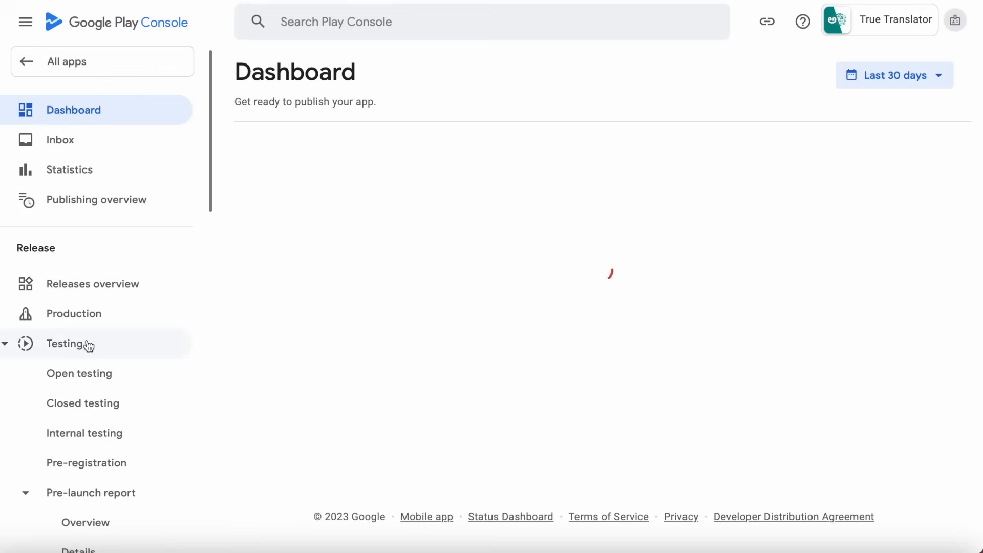
left_click(84, 402)
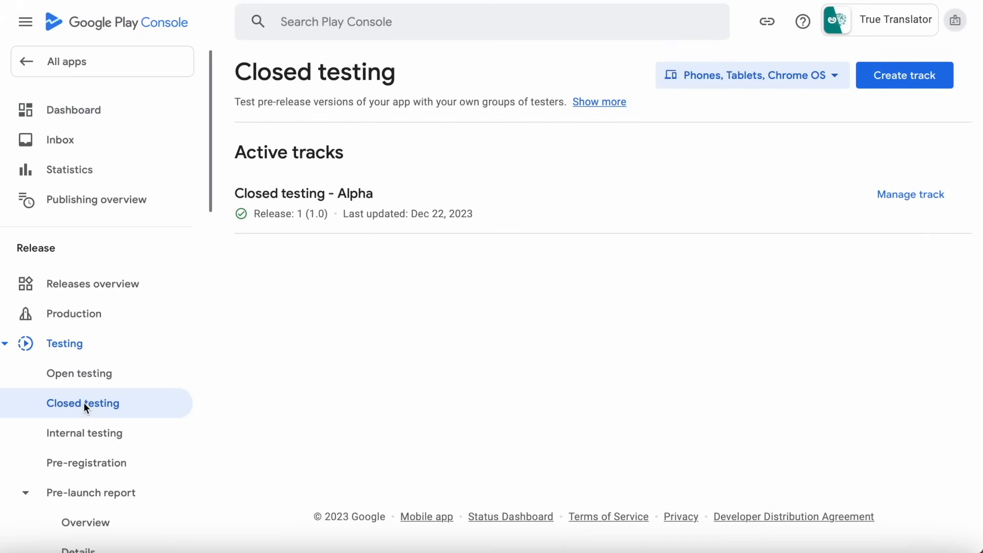
left_click(896, 198)
scroll(581, 377, "down", 2)
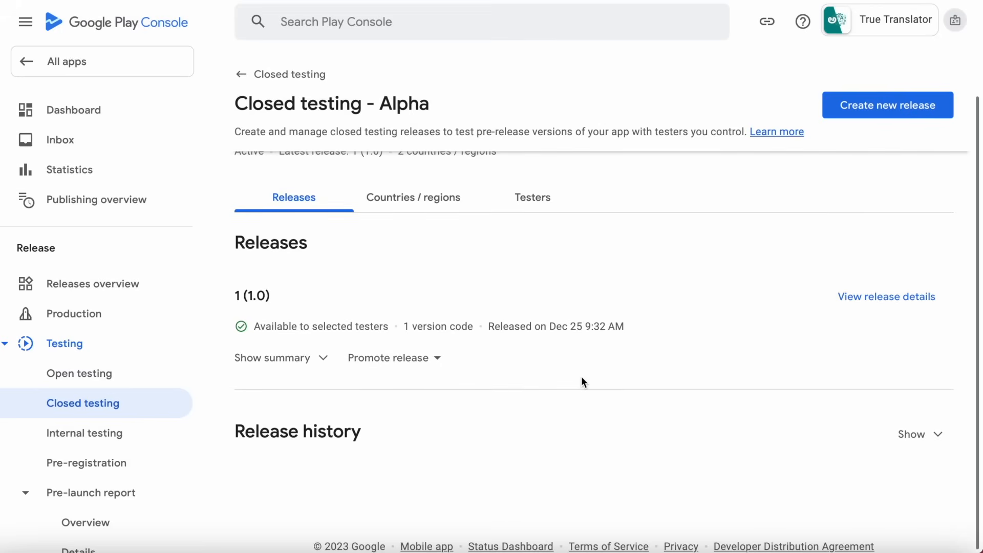
scroll(582, 382, "up", 2)
left_click(534, 249)
Copy the 'Join on the web' tester link and open a new browser tab.
scroll(715, 384, "down", 10)
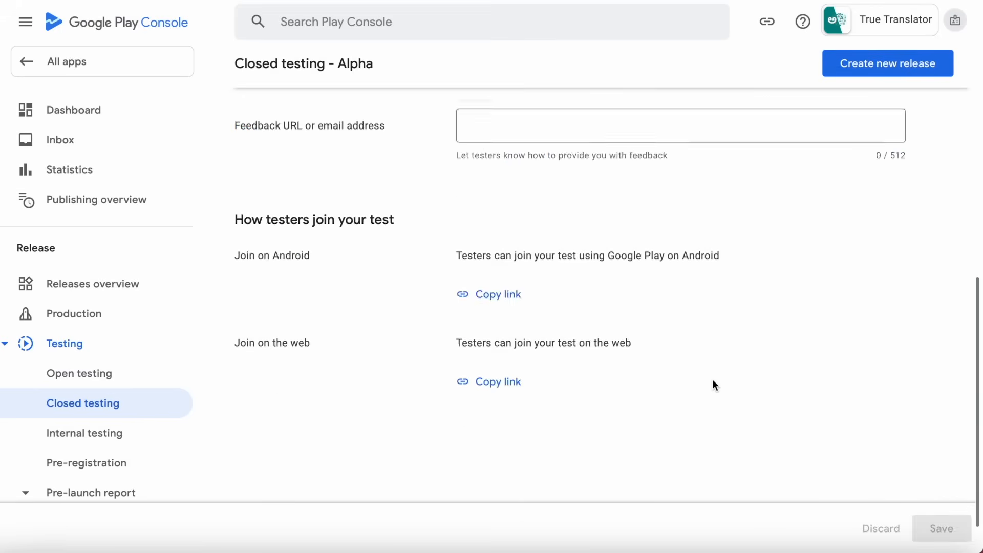
left_click_drag(306, 216, 289, 299)
left_click(346, 316)
left_click_drag(238, 180, 437, 167)
left_click(494, 344)
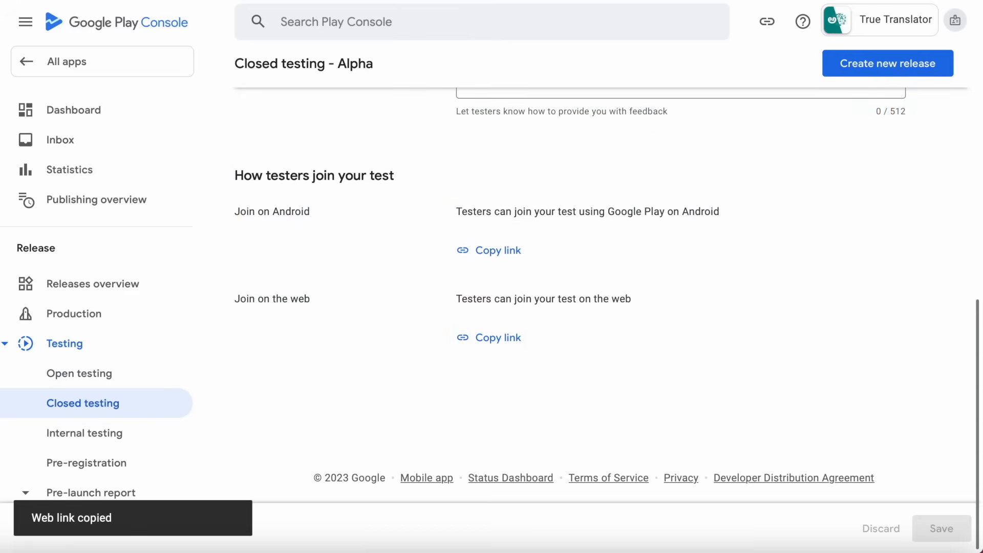
left_click(935, 1)
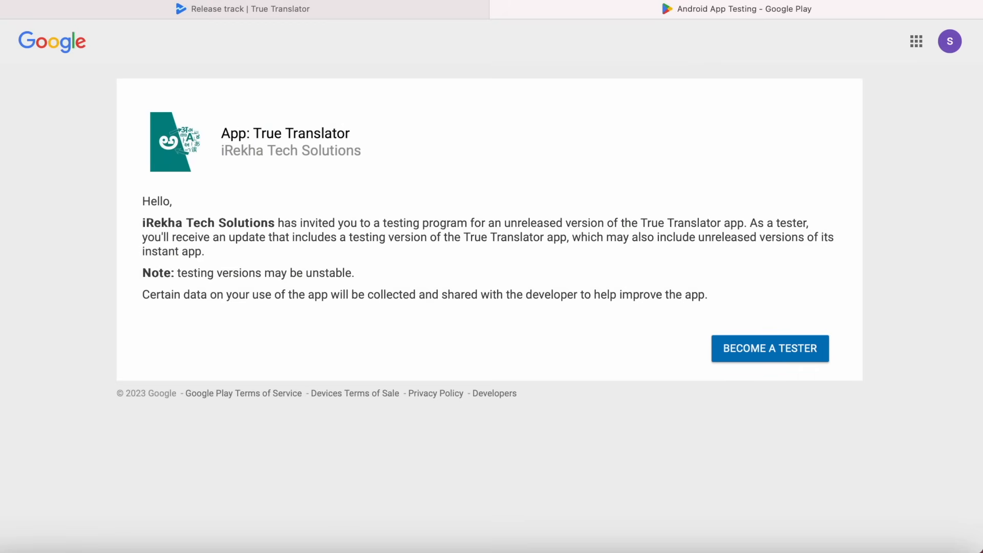
Review the True Translator 'Become a tester' page, then return to the Release track tab.
left_click_drag(221, 132, 357, 134)
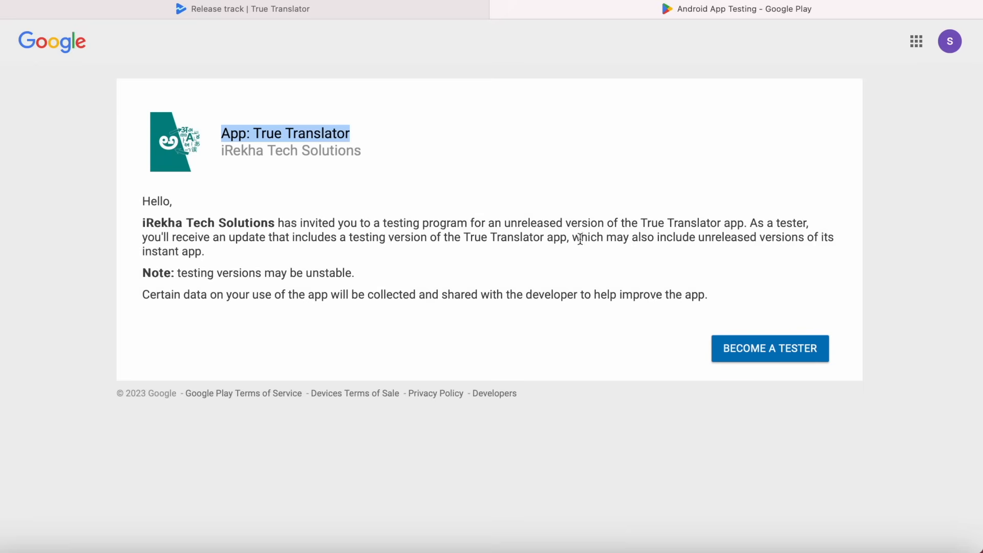
left_click(543, 254)
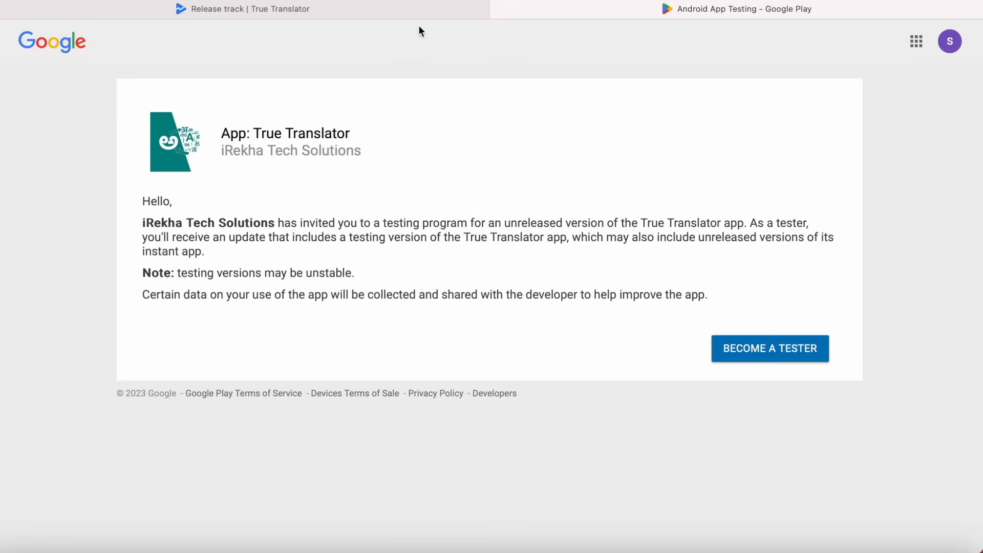
left_click(387, 10)
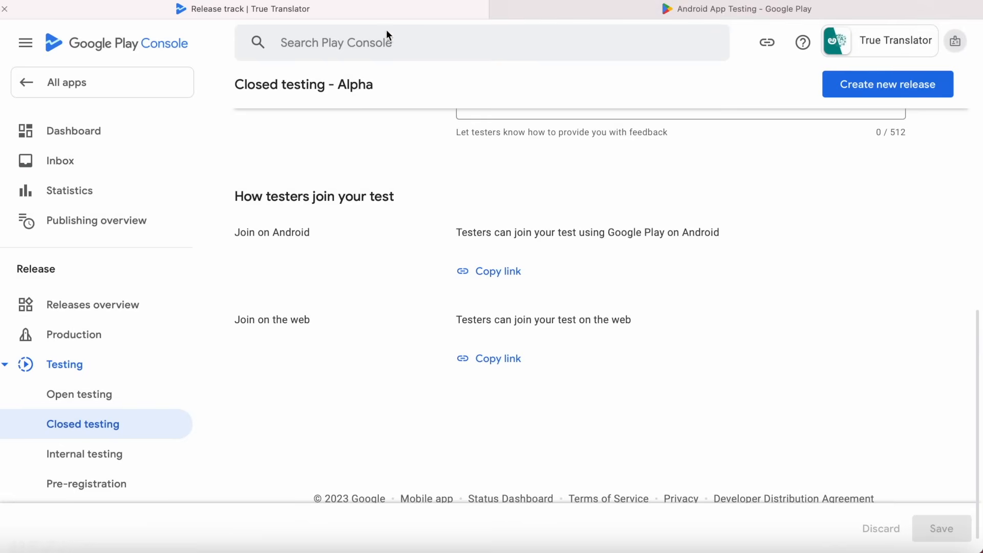
Copy the 'Join on Android' tester link and open a new browser tab.
left_click(507, 276)
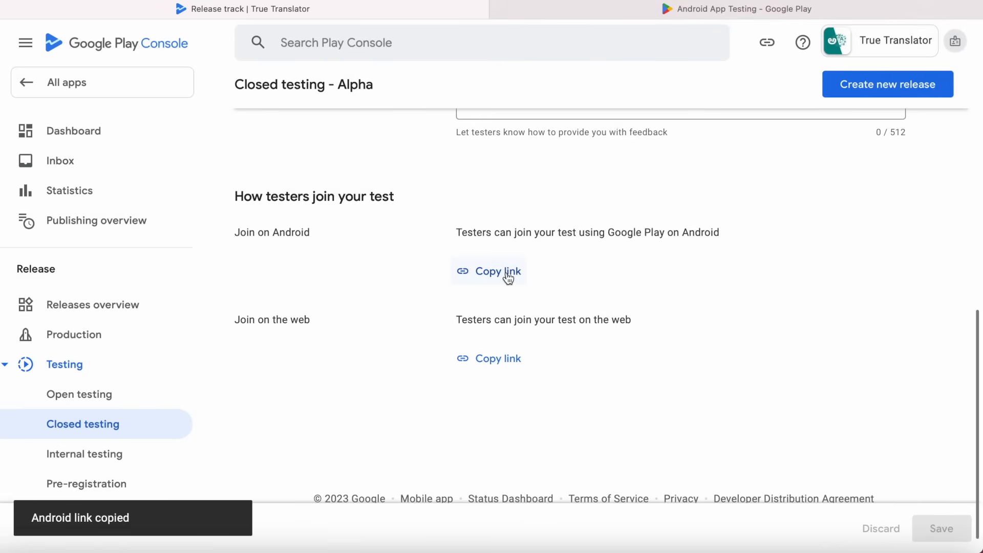
scroll(704, 344, "up", 5)
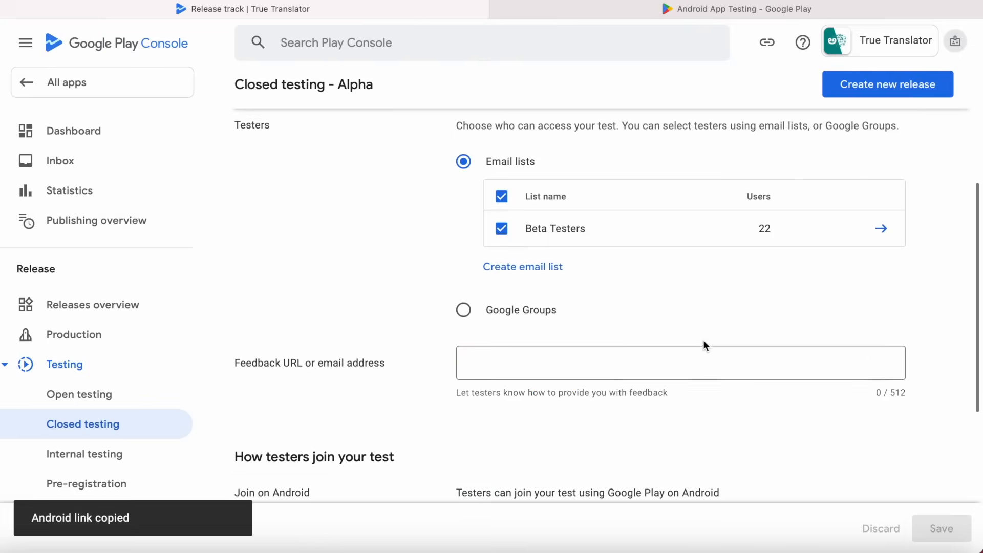
scroll(702, 345, "up", 1)
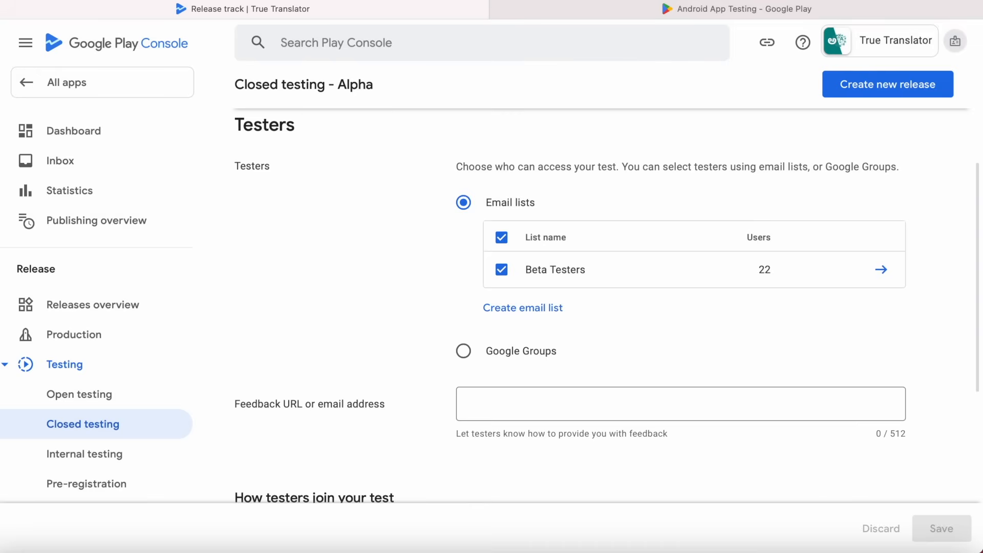
key("super+t")
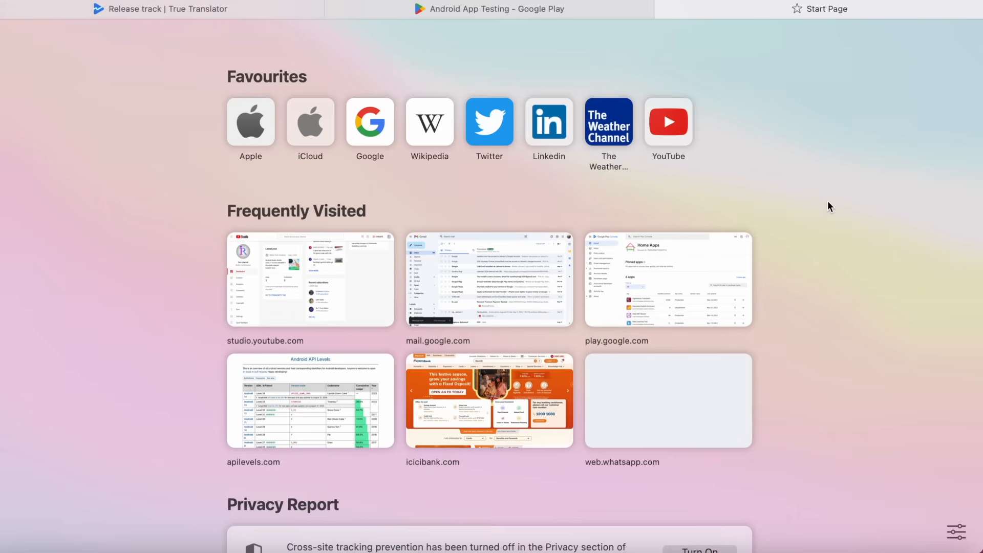
Send the 'closed testing URL' email with the Android testing link from Gmail.
left_click(466, 274)
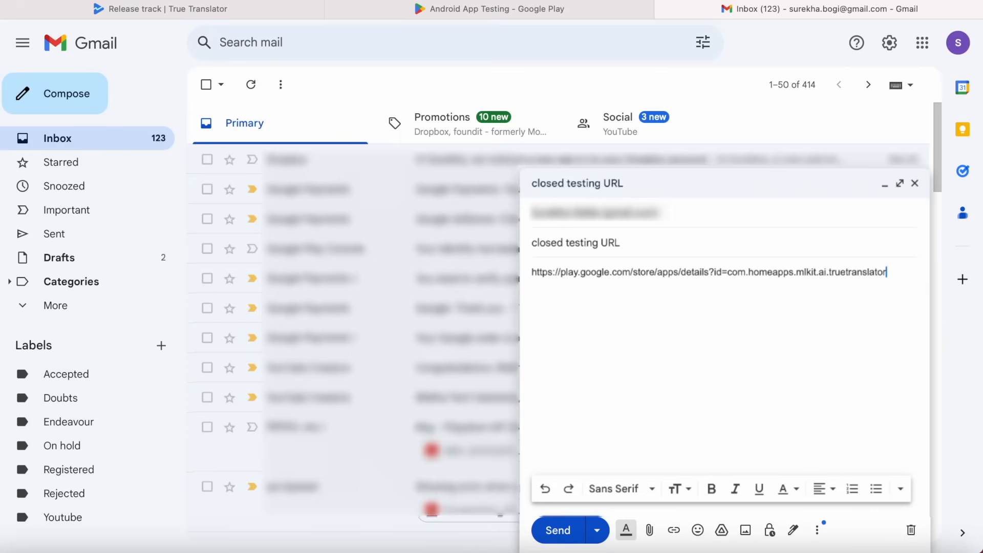
left_click(559, 533)
left_click(276, 9)
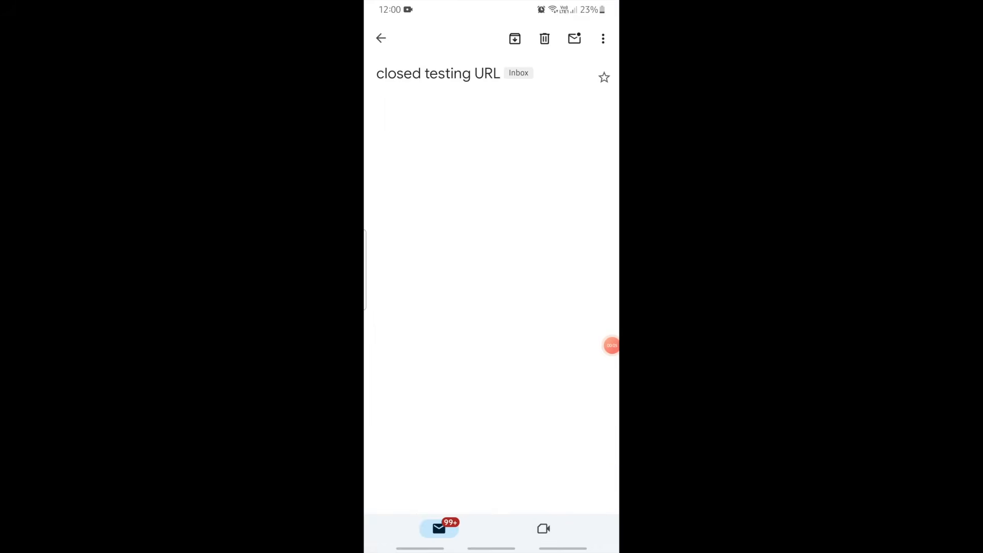
Follow the emailed Play Store link and install True Translator (Early Access) on the phone.
left_click(475, 175)
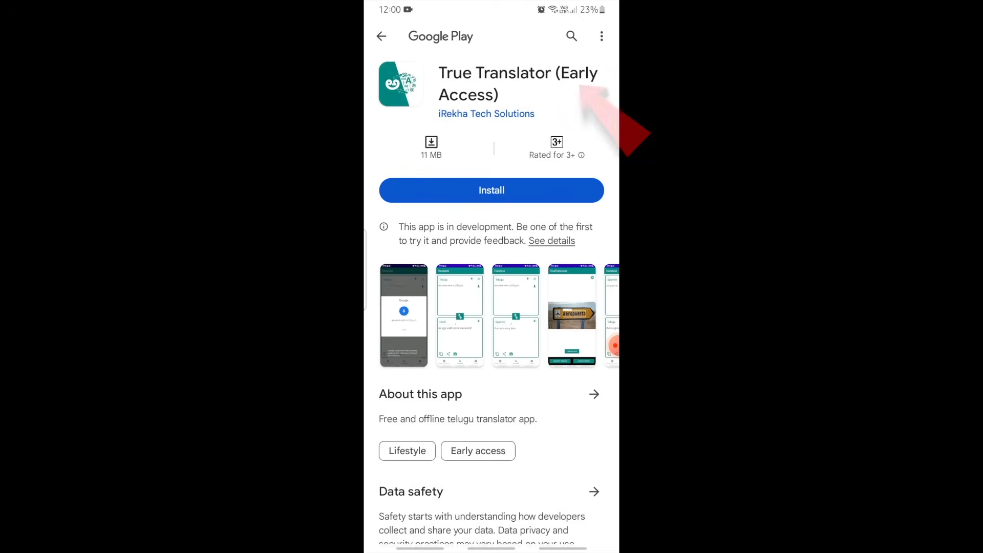
scroll(491, 315, "right", 8)
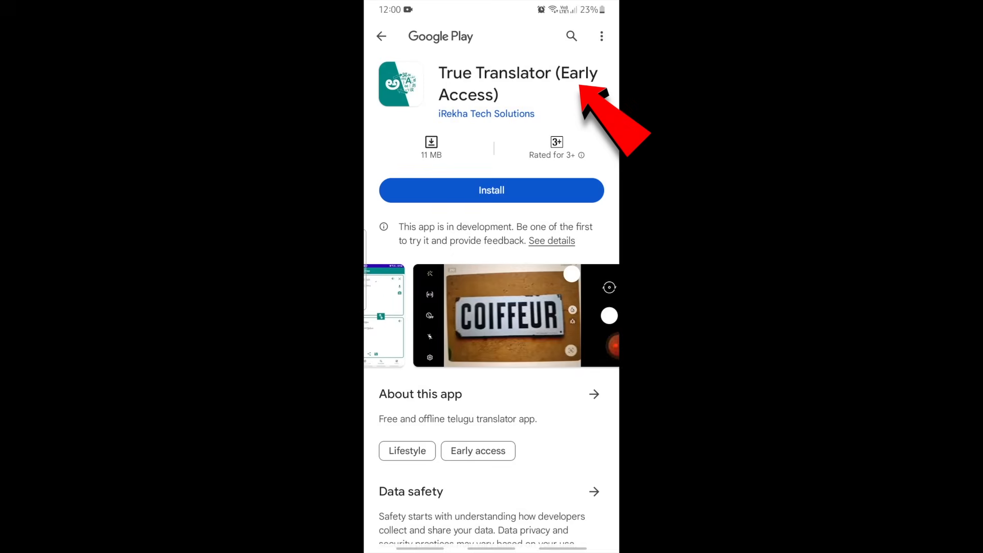
scroll(491, 316, "left", 8)
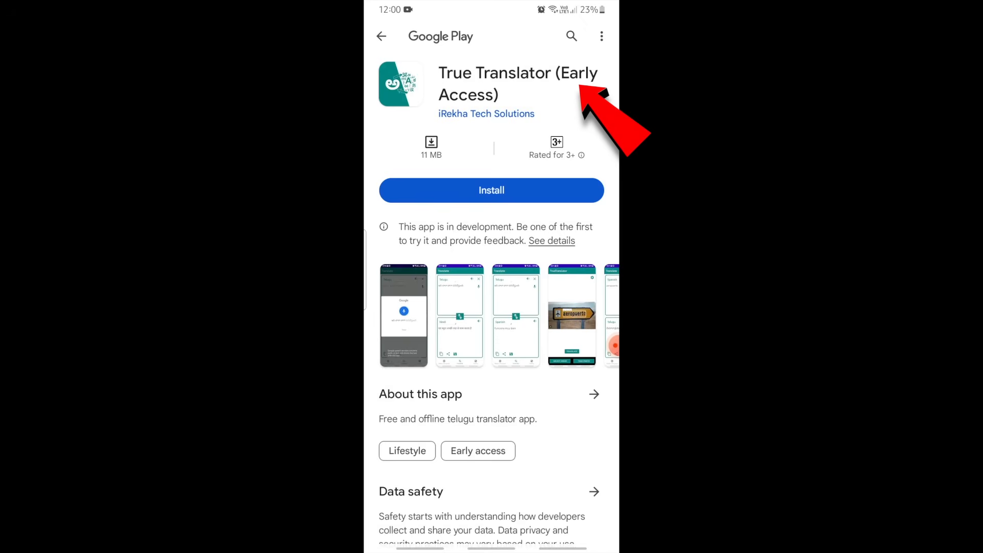
left_click(492, 189)
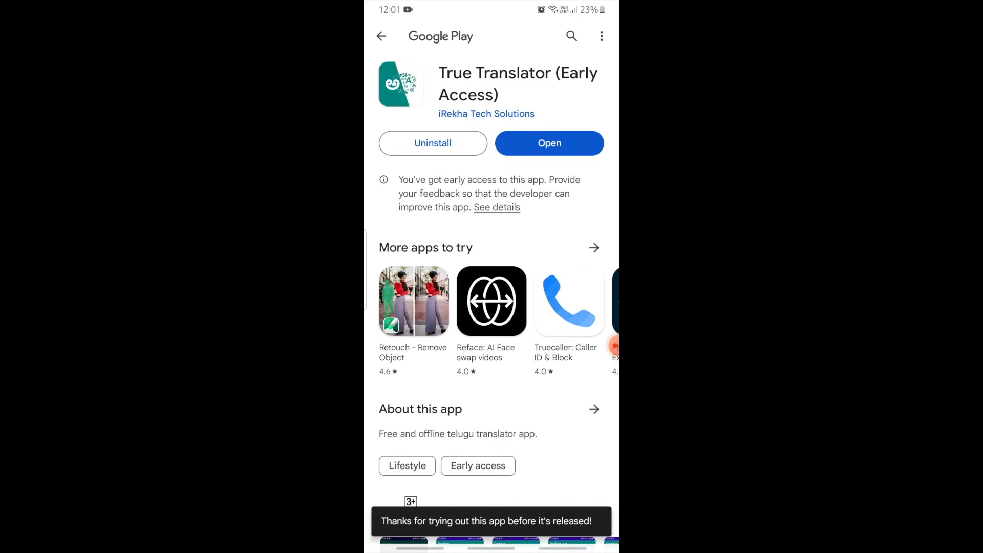
scroll(491, 287, "down", 9)
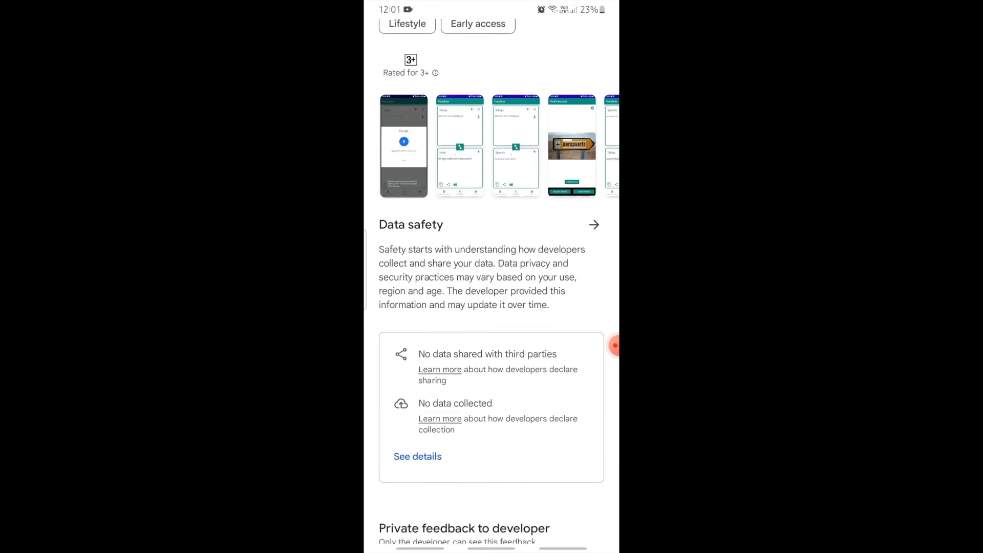
scroll(491, 287, "down", 4)
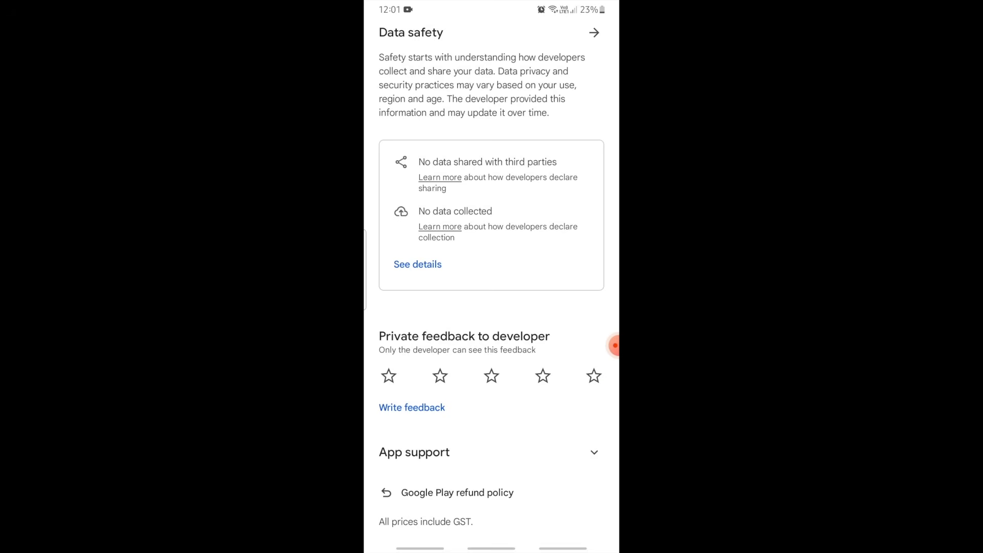
scroll(491, 286, "up", 10)
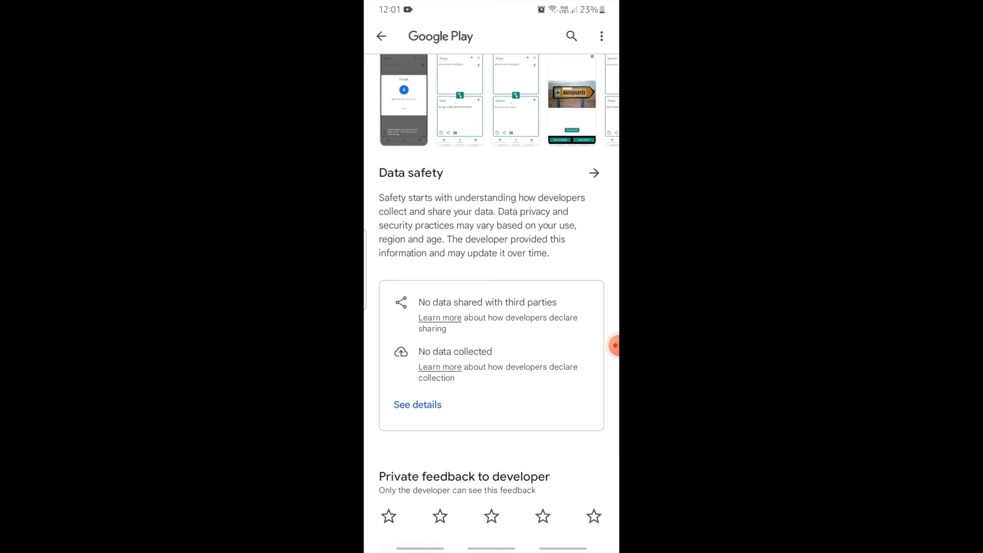
scroll(491, 286, "up", 5)
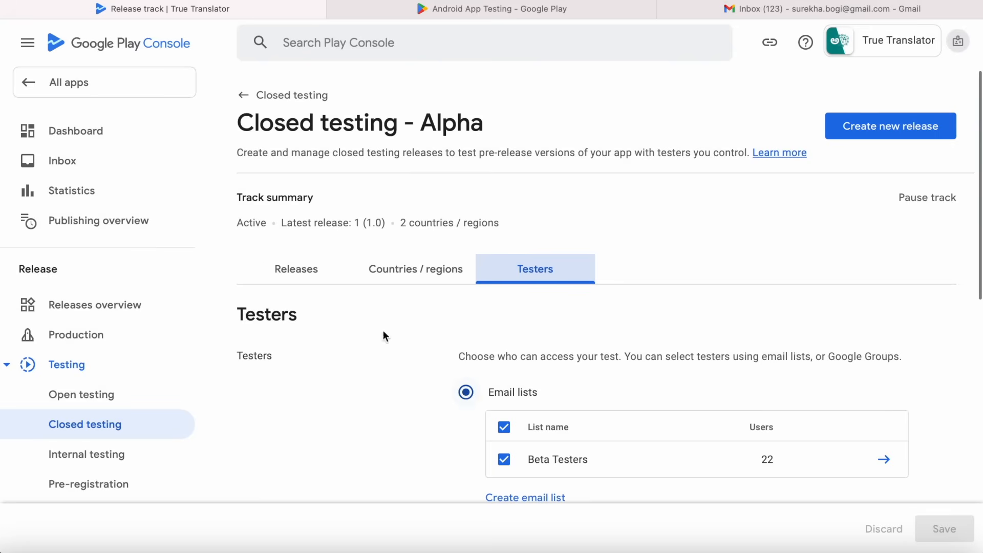
left_click(79, 141)
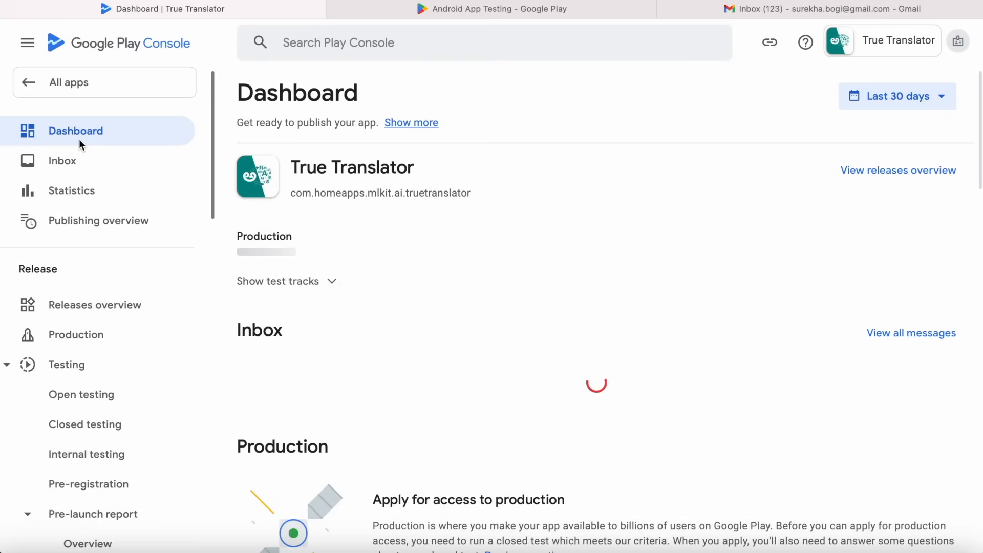
Check the 20-testers-opted-in production requirement and the current opted-in tester count.
scroll(608, 419, "down", 7)
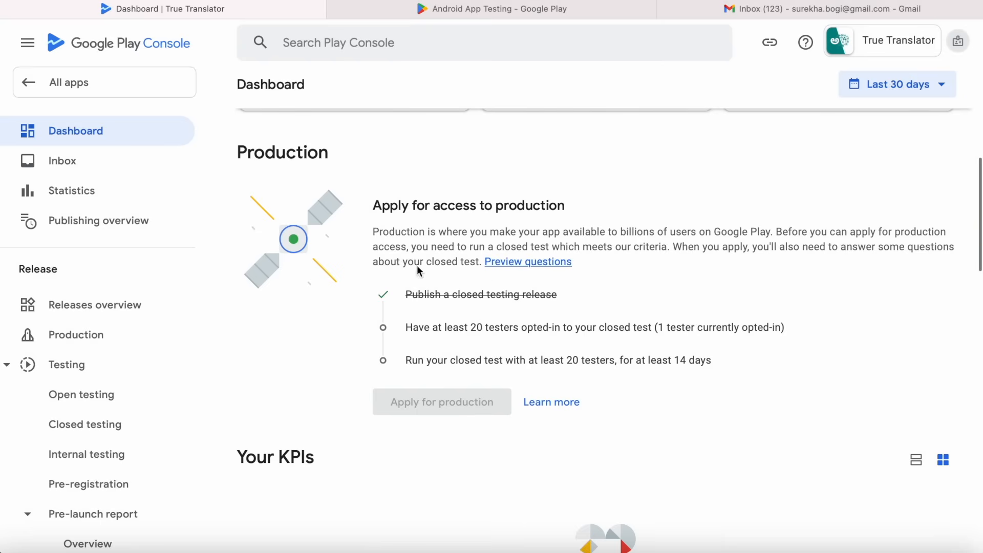
left_click_drag(405, 328, 650, 328)
left_click(637, 316)
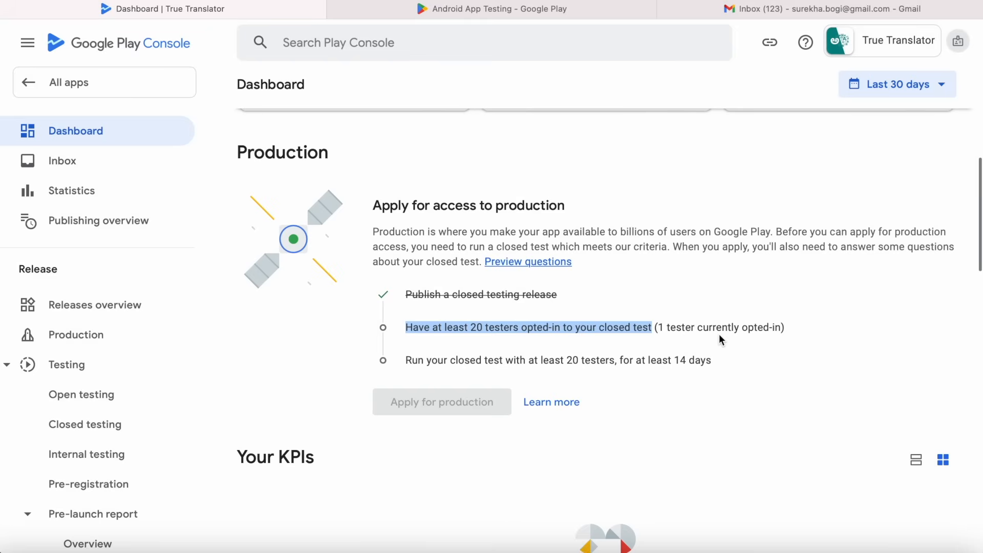
left_click(693, 327)
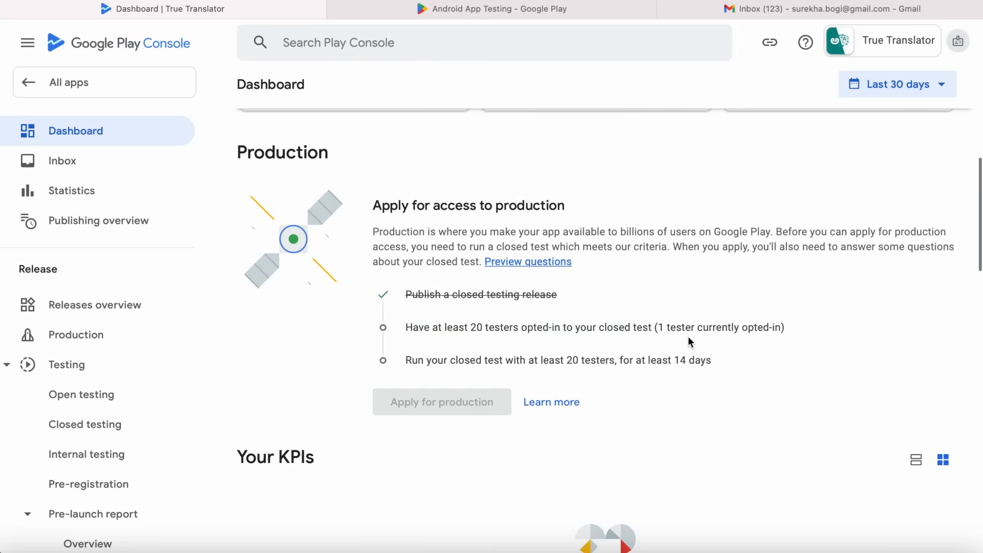
left_click_drag(659, 328, 780, 328)
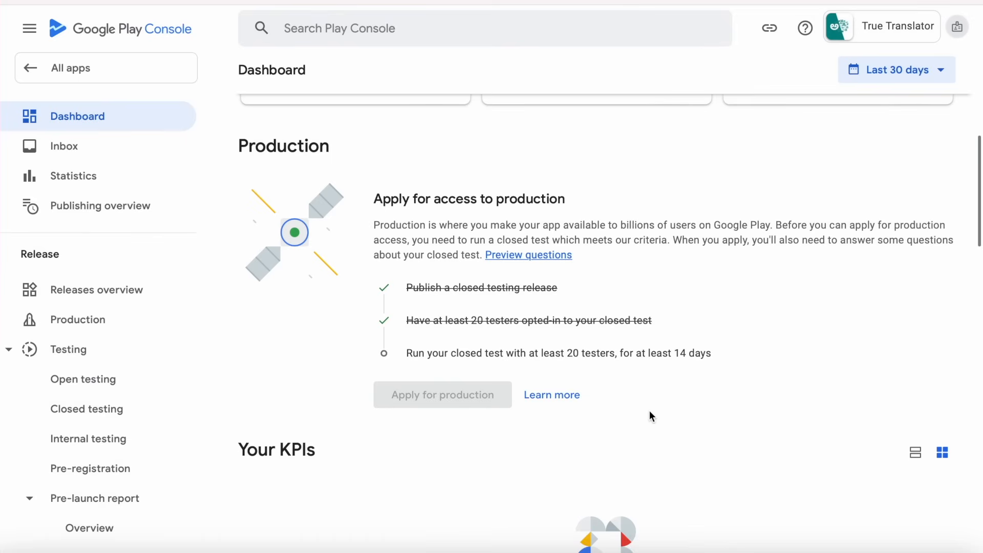
scroll(649, 411, "down", 1)
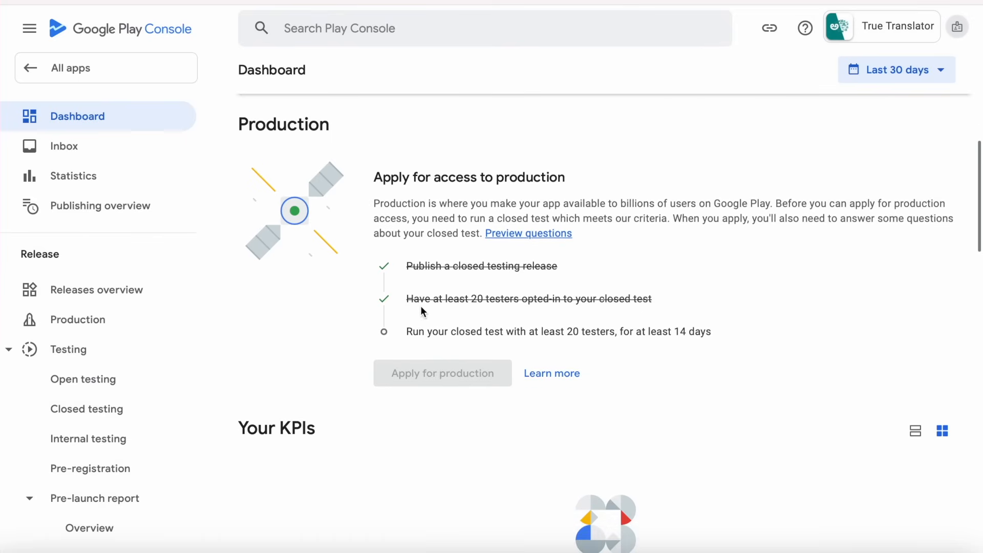
left_click_drag(406, 299, 660, 302)
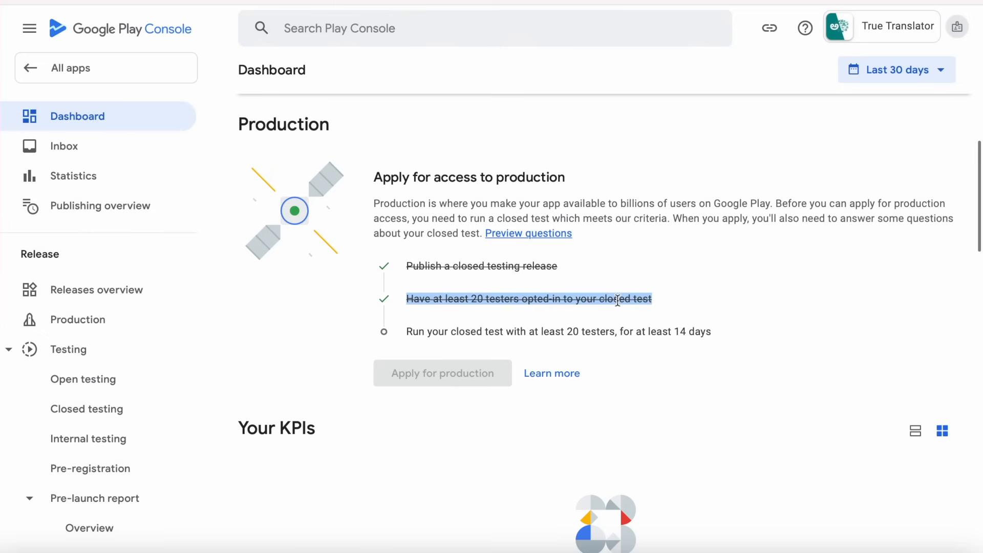
left_click(673, 299)
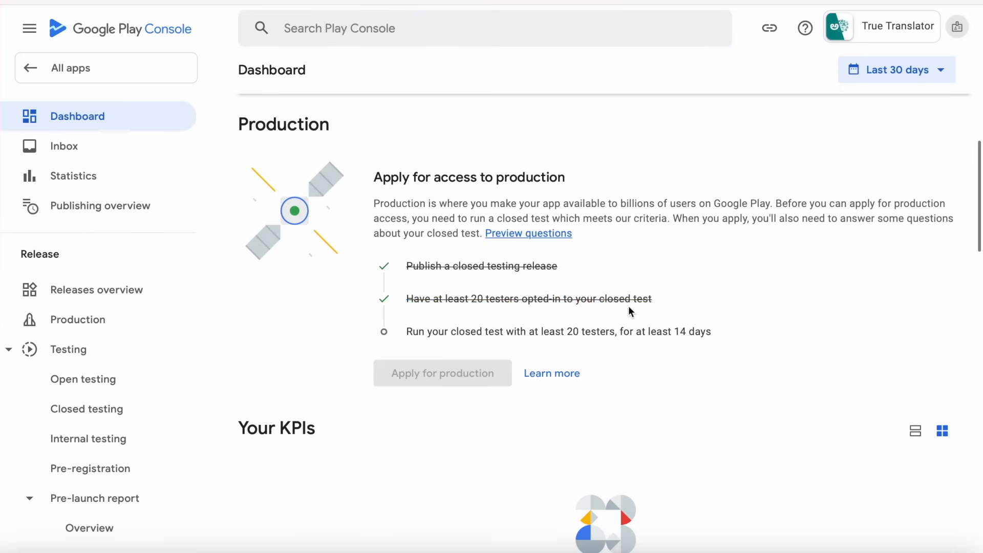
mouse_move(540, 343)
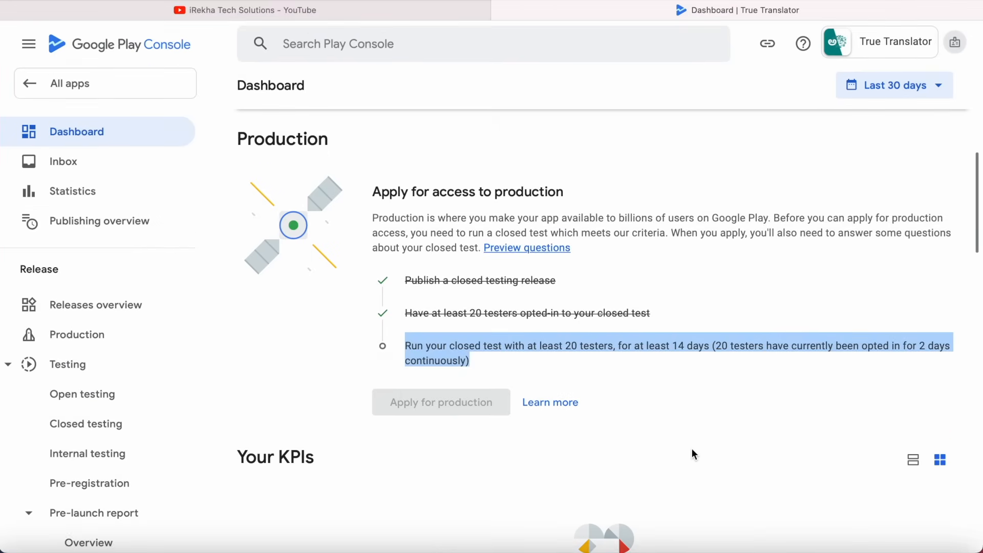
mouse_move(936, 355)
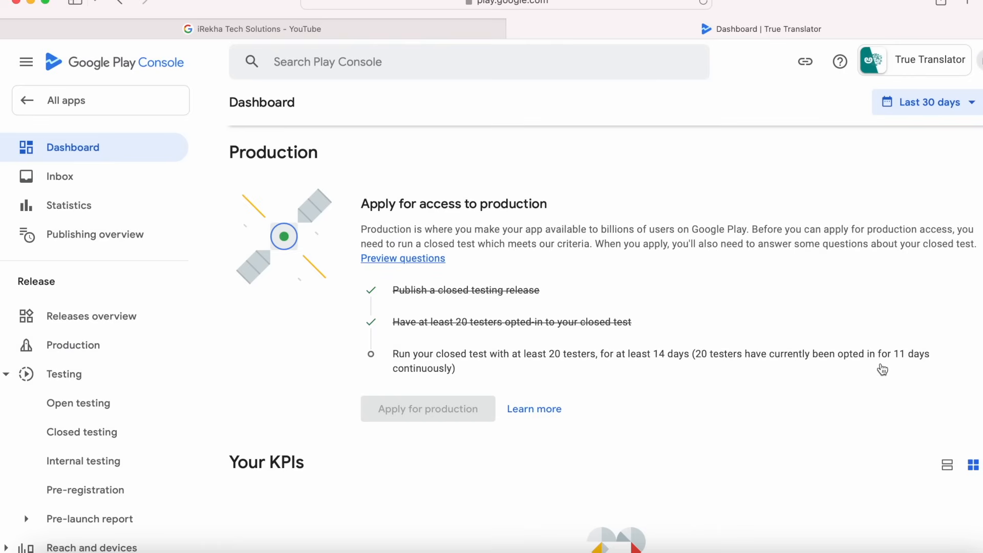
Open Ratings and reviews > Testing feedback to read the 4-star 'Improve accuracy on translation' comment.
scroll(70, 433, "down", 10)
scroll(71, 433, "down", 1)
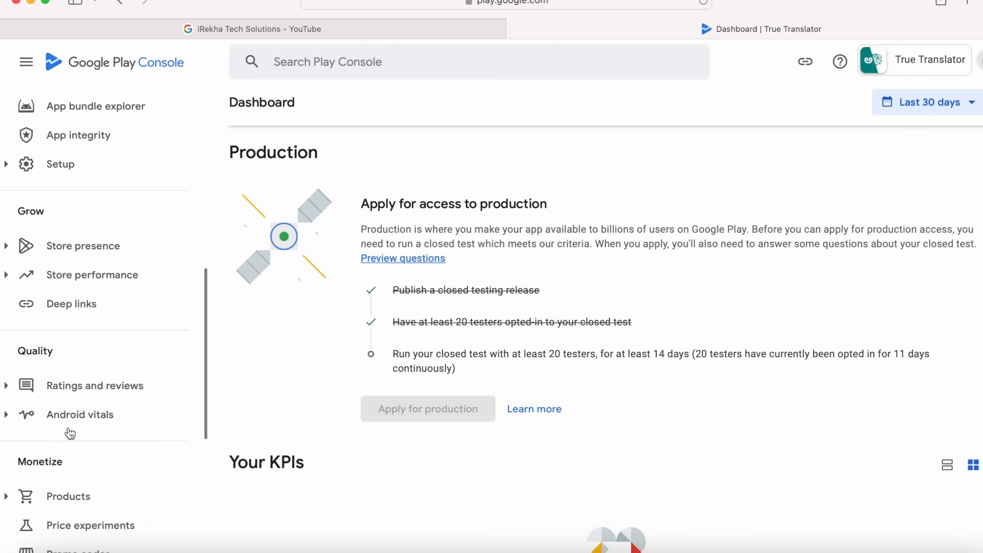
scroll(70, 432, "down", 1)
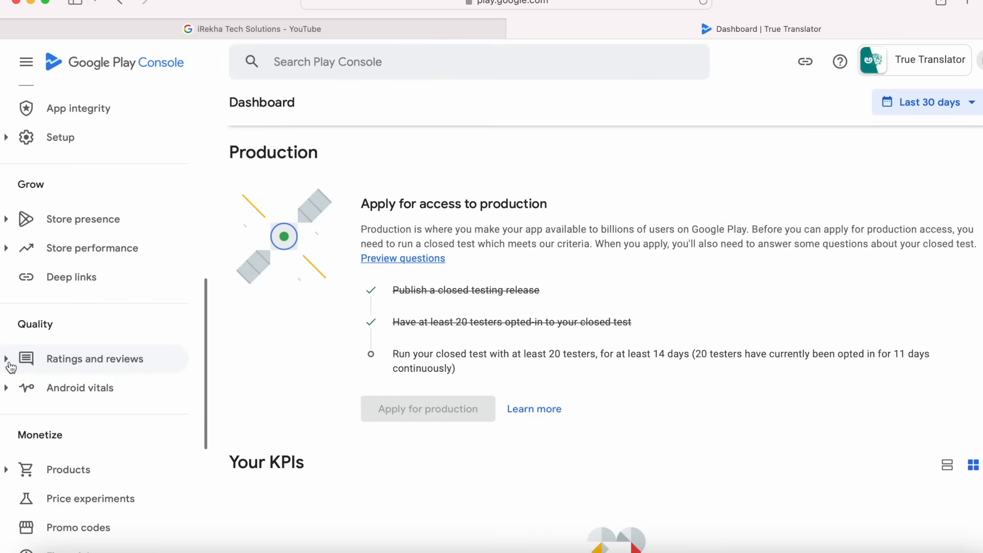
left_click(8, 360)
scroll(103, 404, "down", 5)
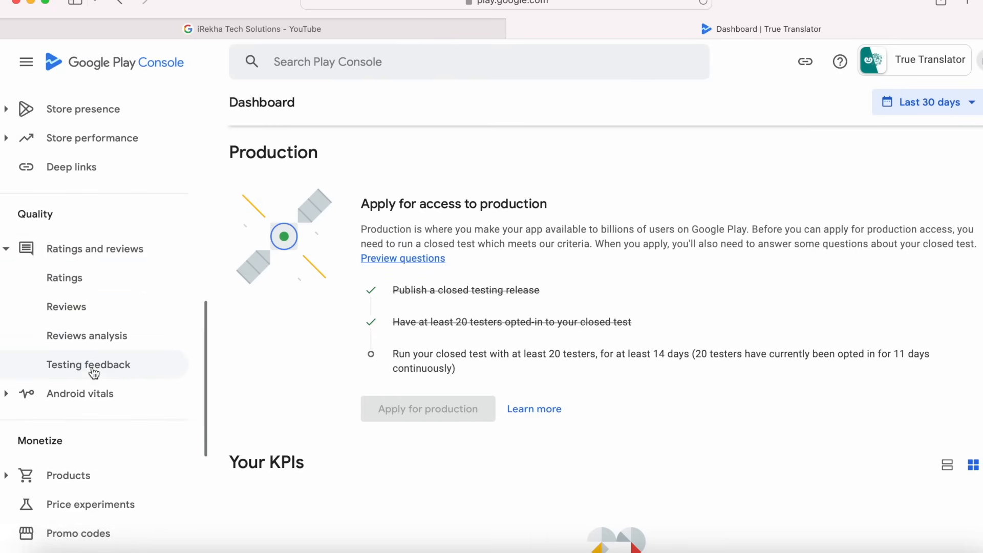
left_click(88, 365)
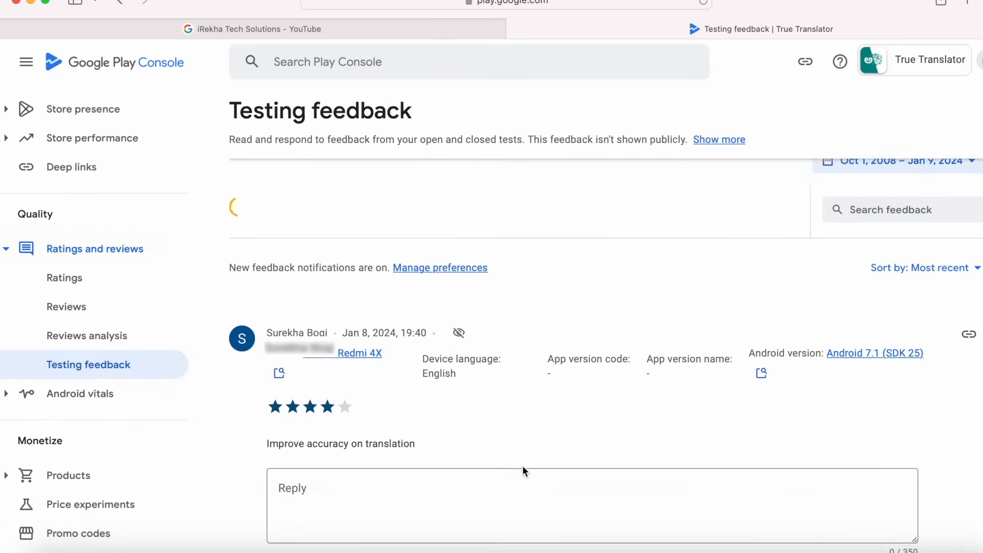
scroll(522, 469, "down", 4)
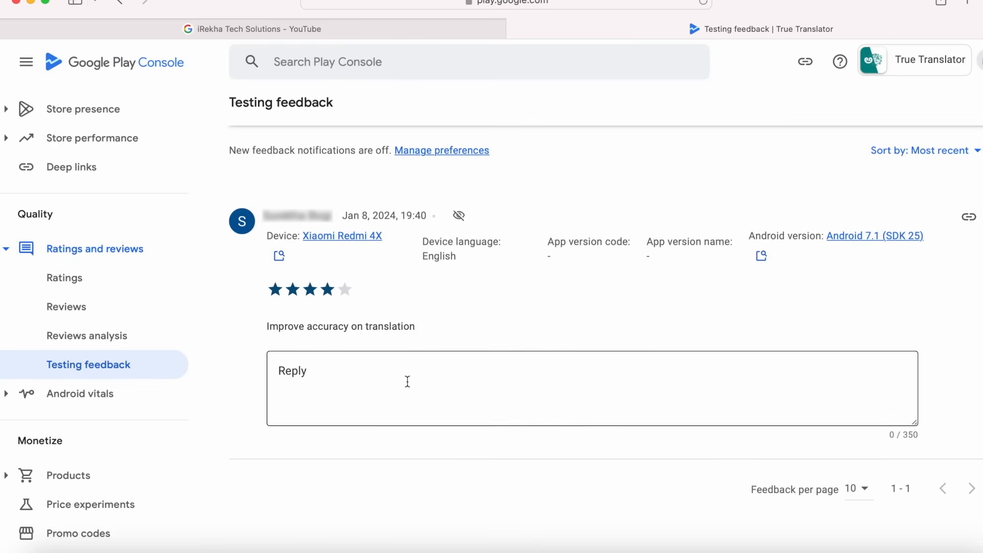
scroll(39, 358, "up", 10)
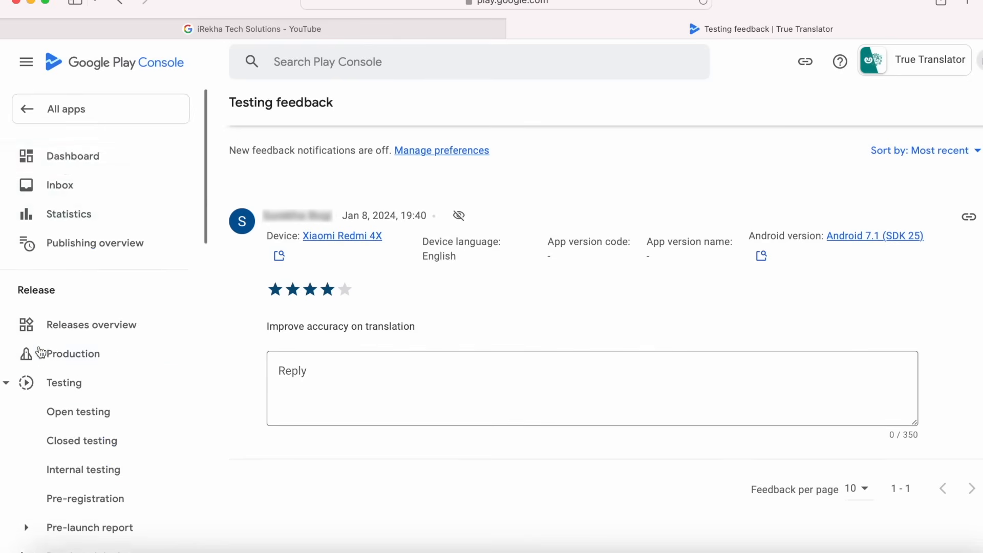
Review the dashboard's production access checklist showing testers opted in for 11 of 14 days.
left_click(71, 154)
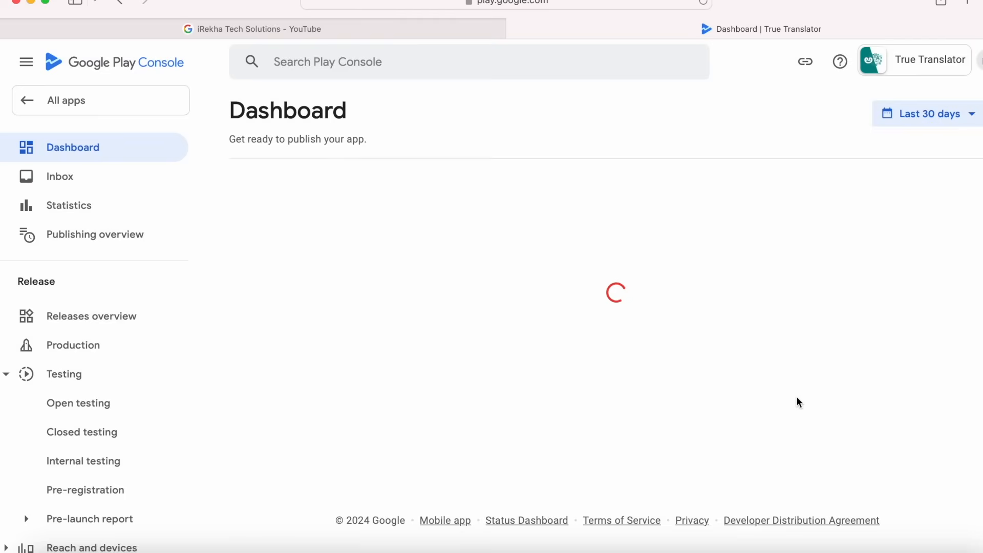
scroll(798, 402, "down", 6)
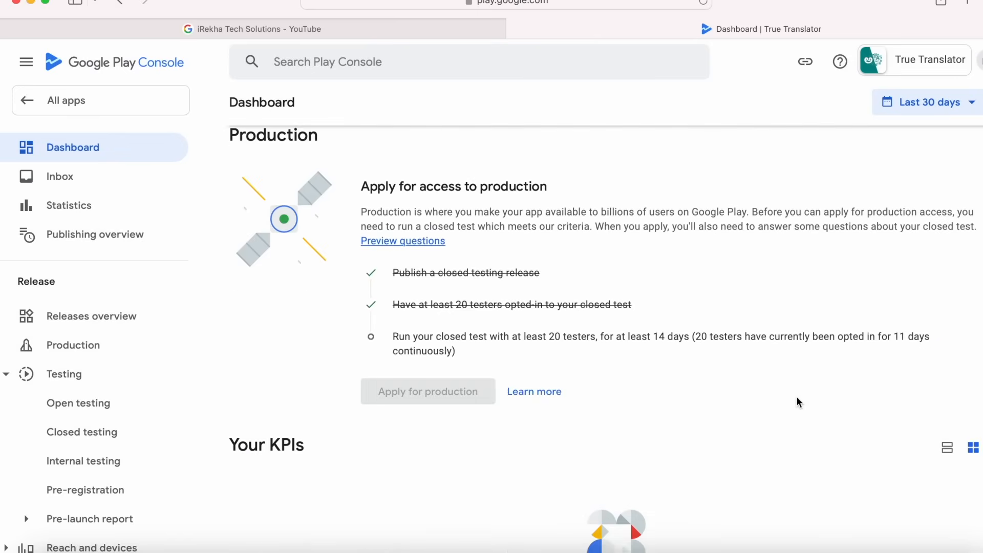
scroll(799, 403, "up", 1)
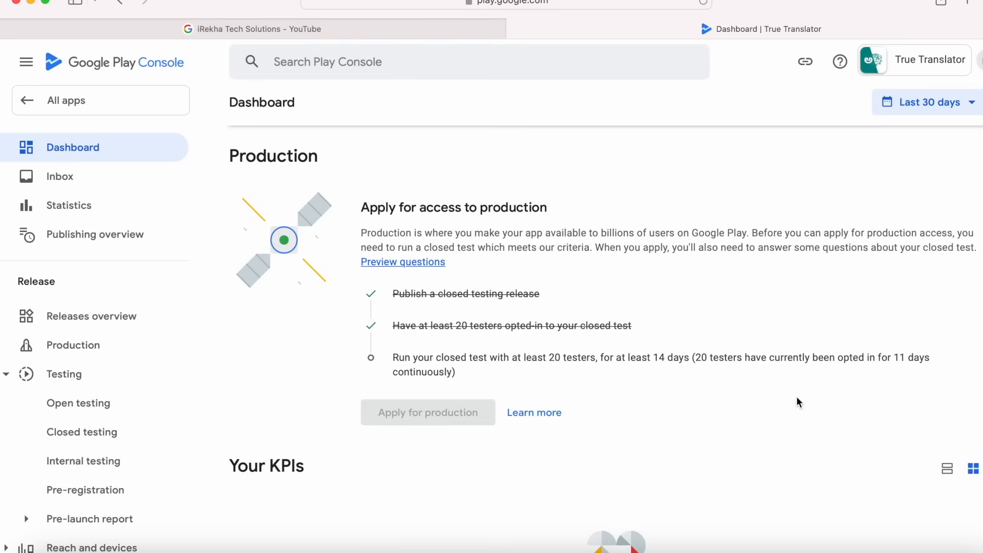
mouse_move(758, 379)
left_click(423, 263)
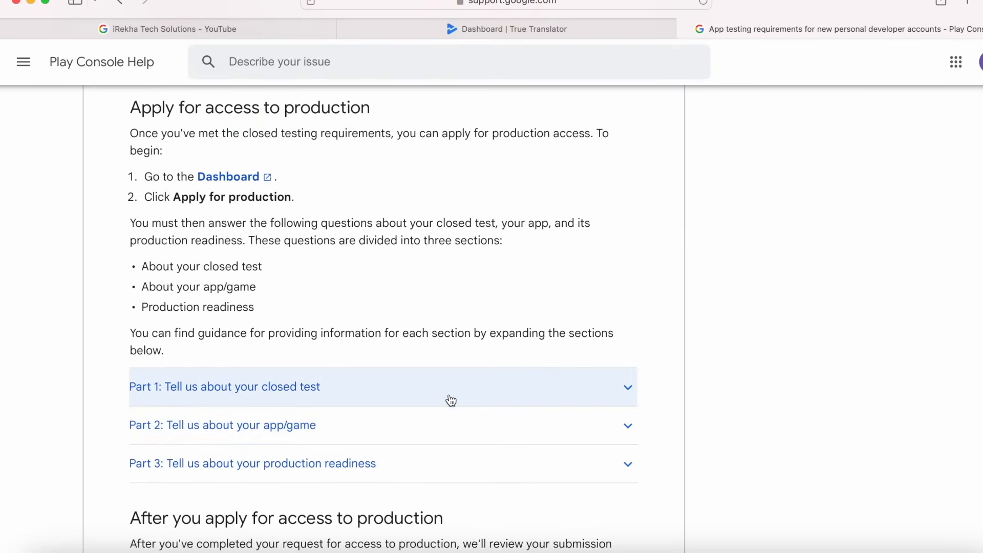
key("super+w")
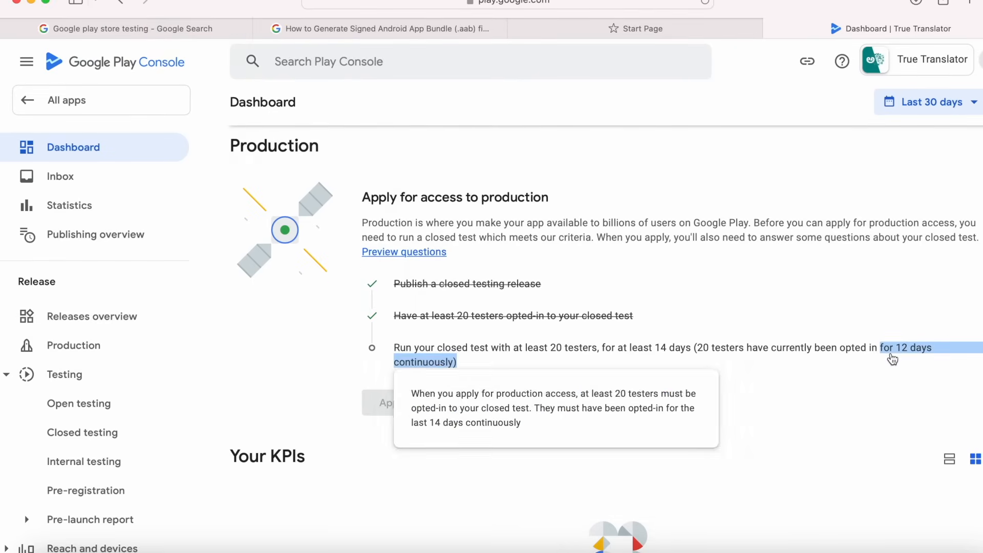
left_click(901, 378)
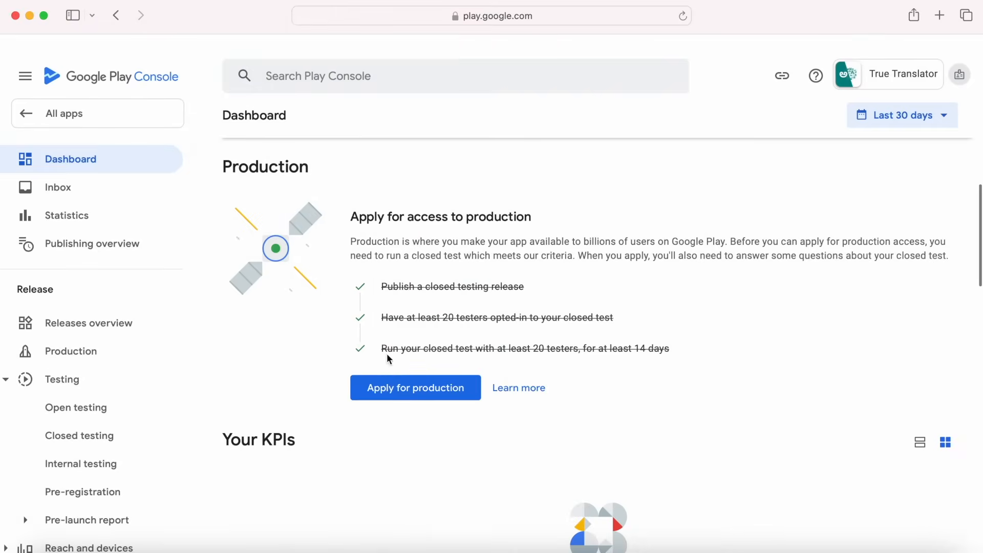
Confirm the 14-day closed test requirement is now checked on the dashboard.
left_click_drag(383, 349, 679, 345)
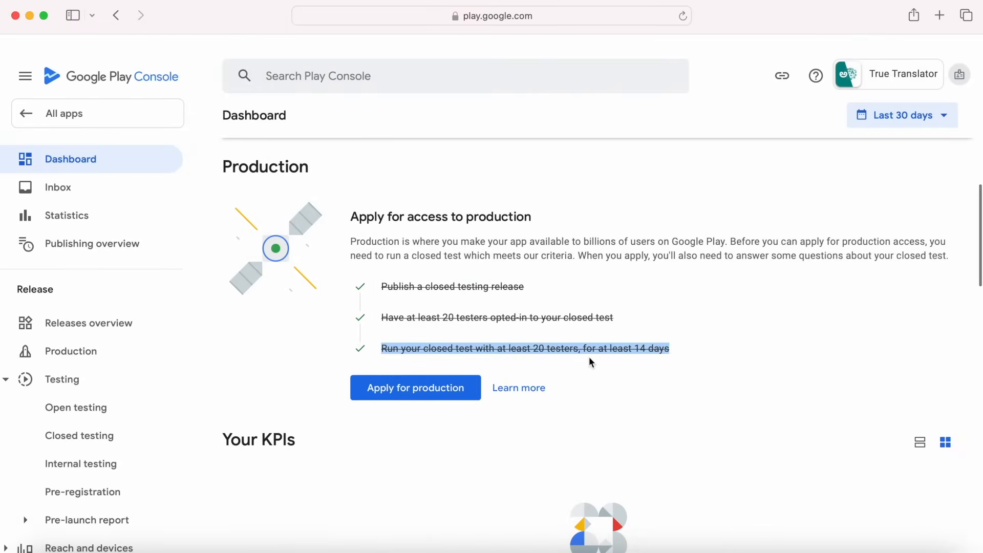
left_click(610, 350)
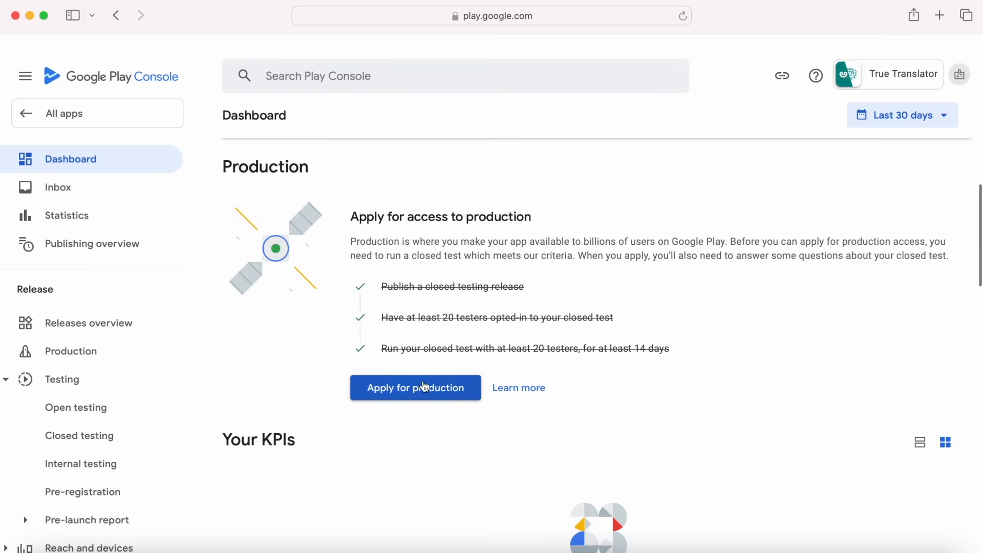
Start the production application: testers recruited via friends and family, neither difficult nor easy.
left_click(410, 394)
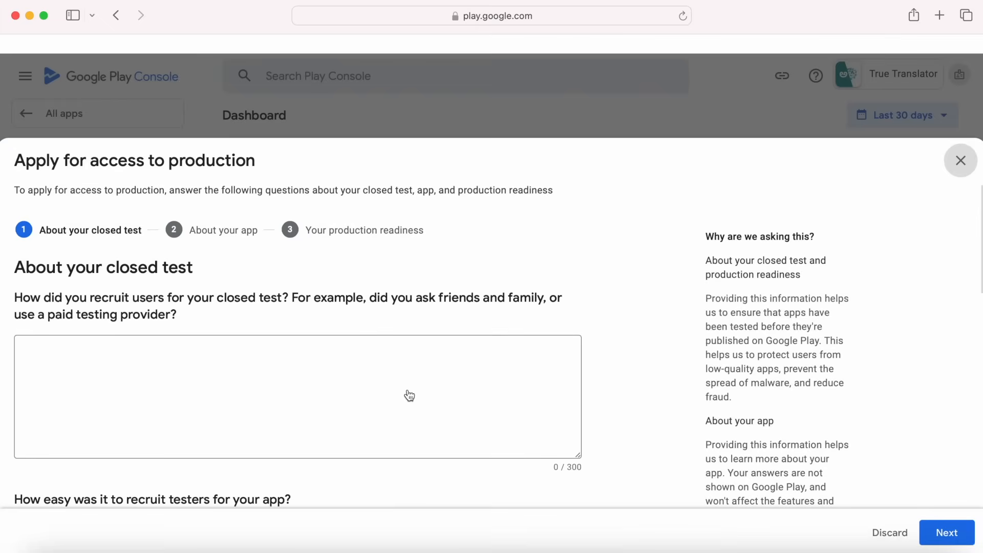
left_click(203, 366)
type("Friends and family members ")
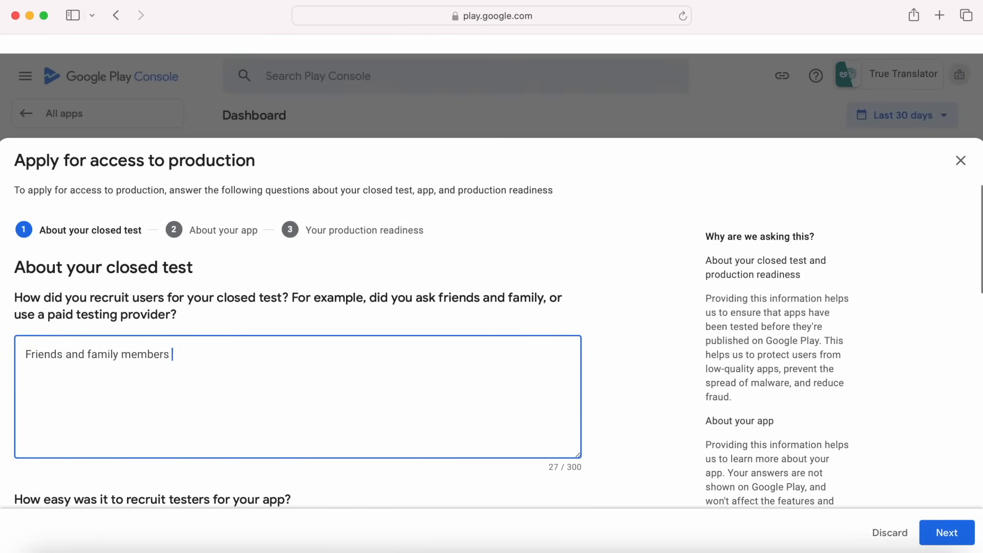
type("helped me to test my app.")
scroll(320, 373, "down", 7)
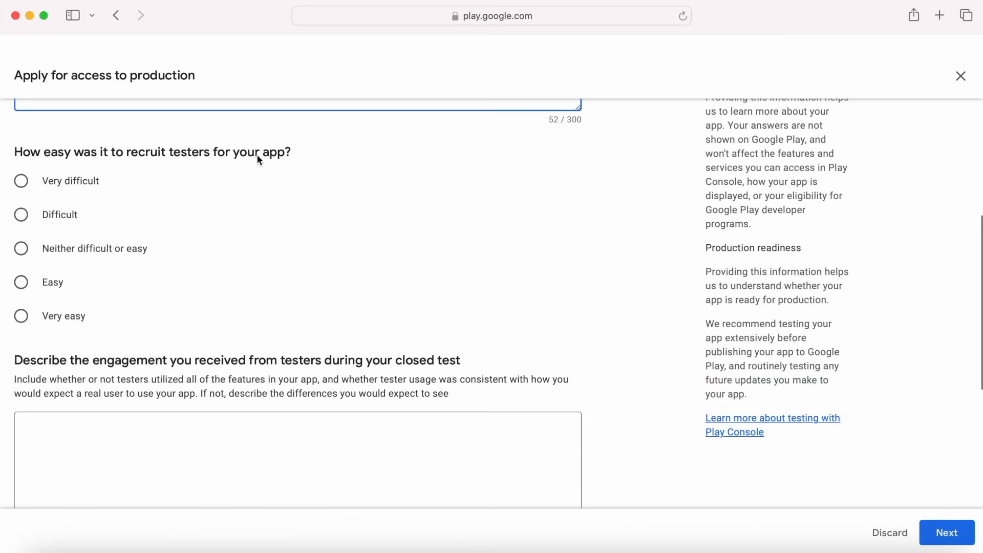
left_click(22, 249)
Answer that most testers tested all features, and begin summarizing feedback collected via Play Store.
scroll(259, 366, "down", 3)
left_click(219, 343)
type("Most of my testers have tested all the features.")
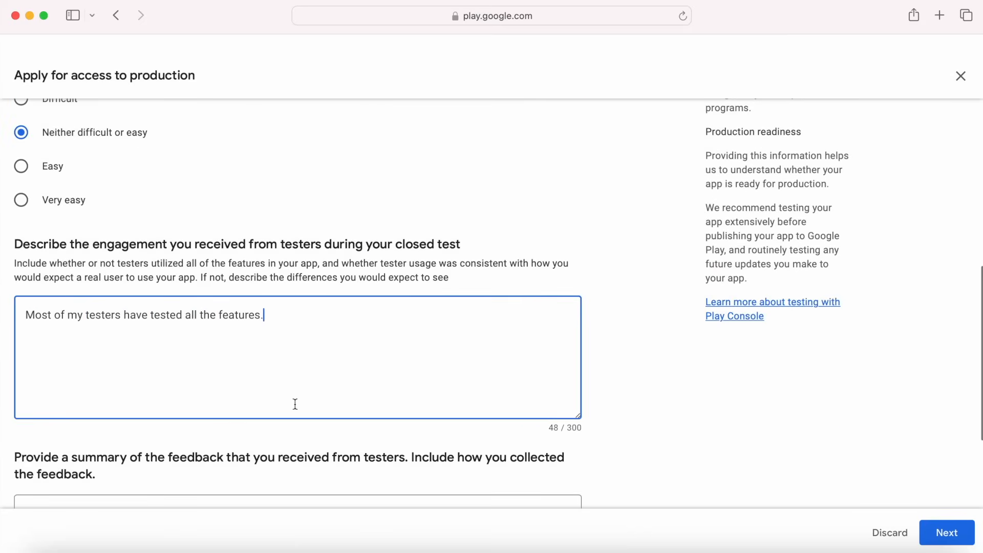
scroll(295, 404, "down", 3)
left_click(257, 374)
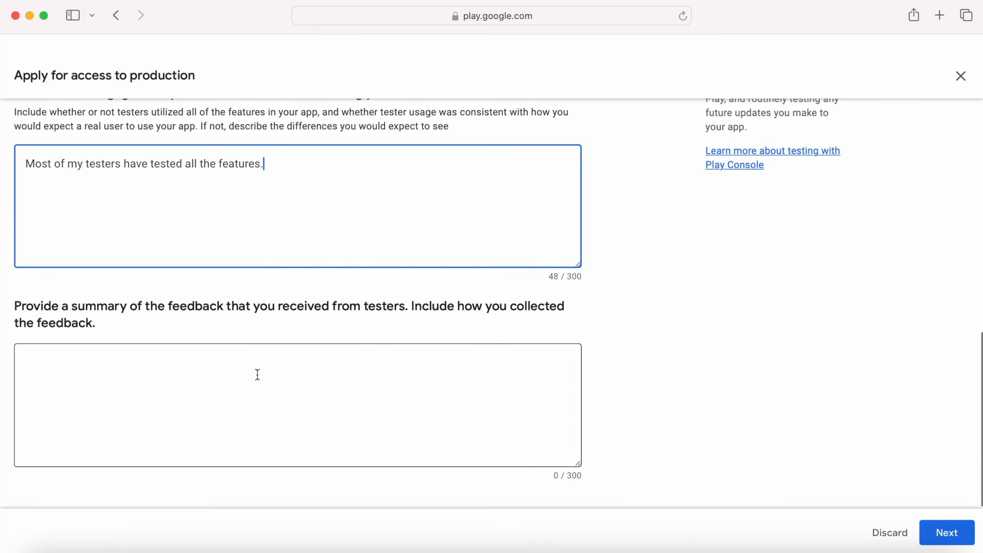
type("I have collected")
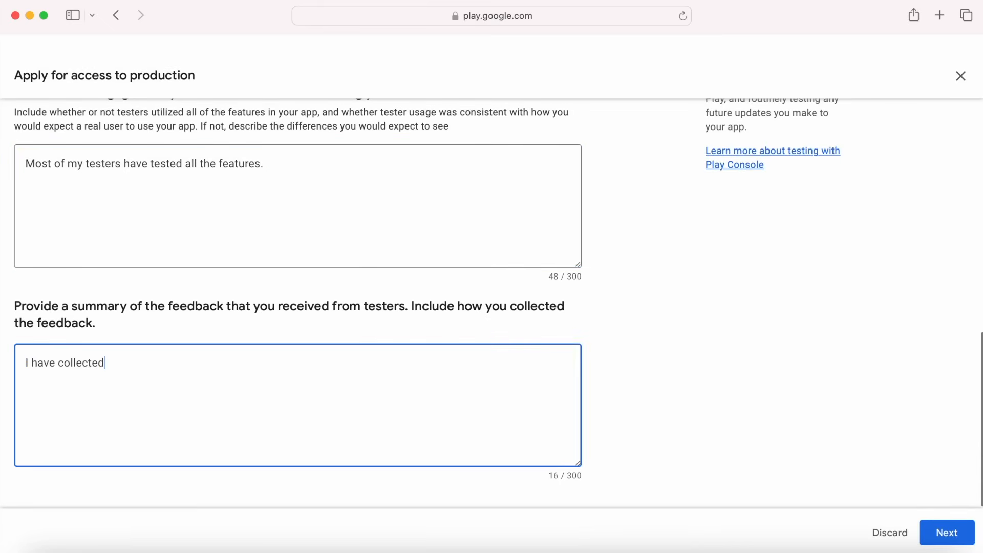
type(" the feedback through the playstore feedback section. ")
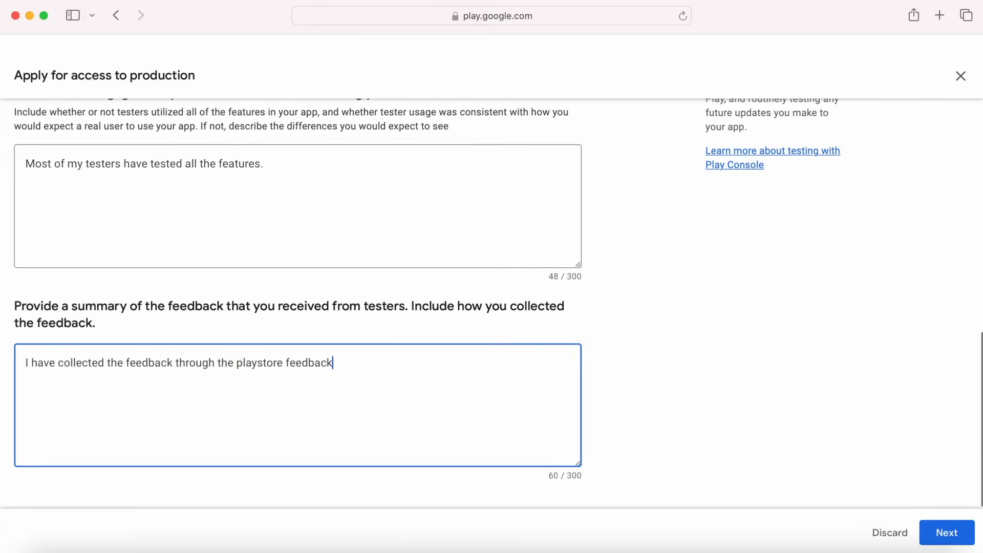
type("Most")
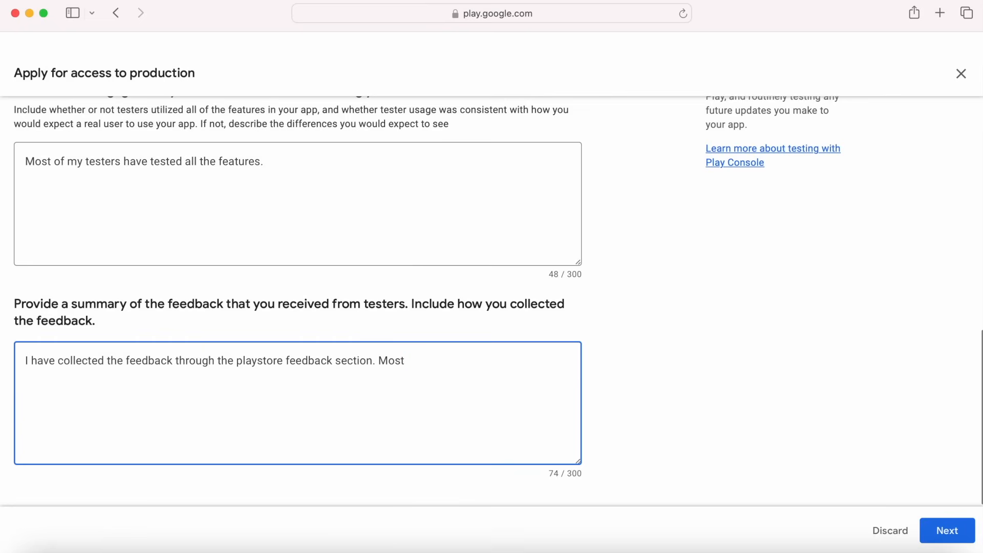
type(" of my testers were happy to have ")
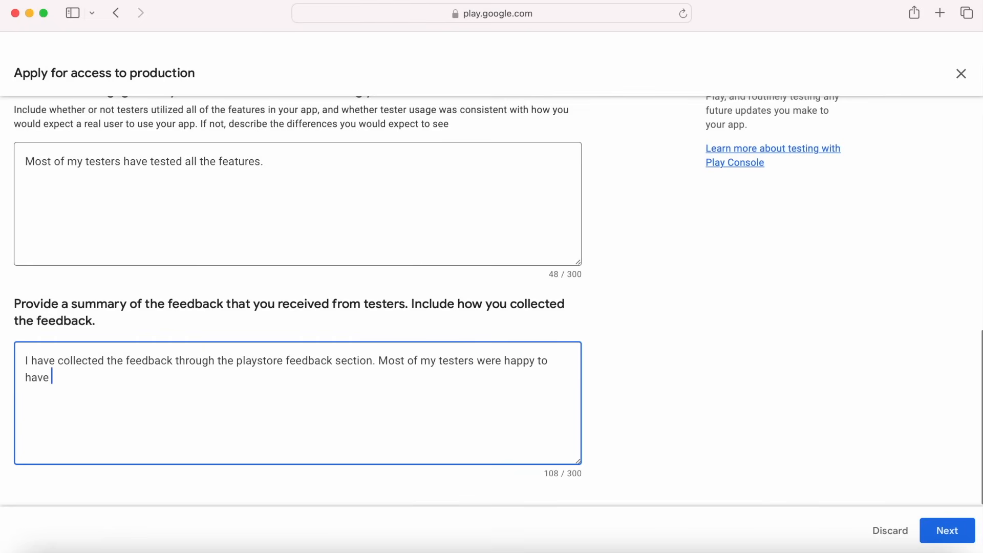
type("the  app on their devices.")
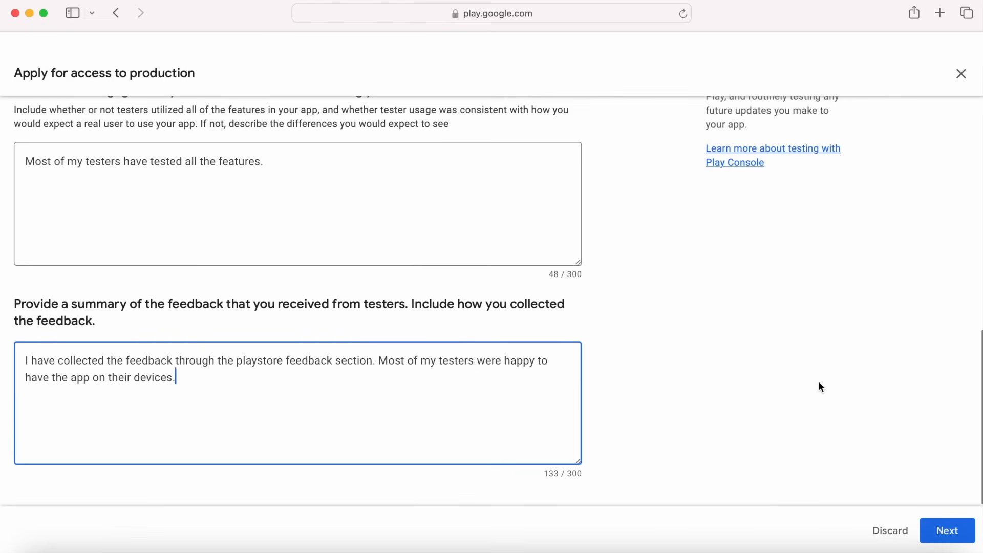
Describe the intended audience as anyone translating text, speech or images to Telugu, fixing typos.
left_click(947, 531)
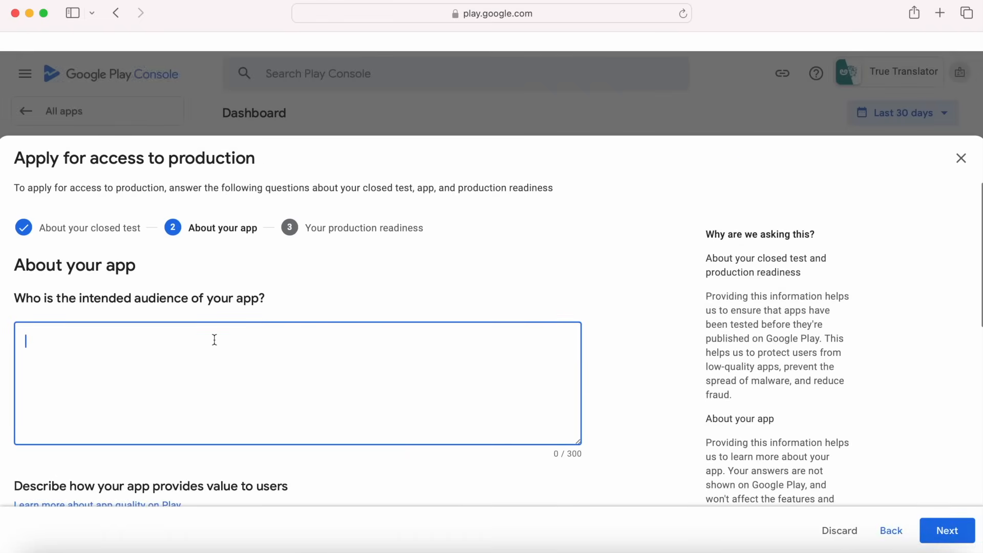
type("Anybody who wants to translate the text or")
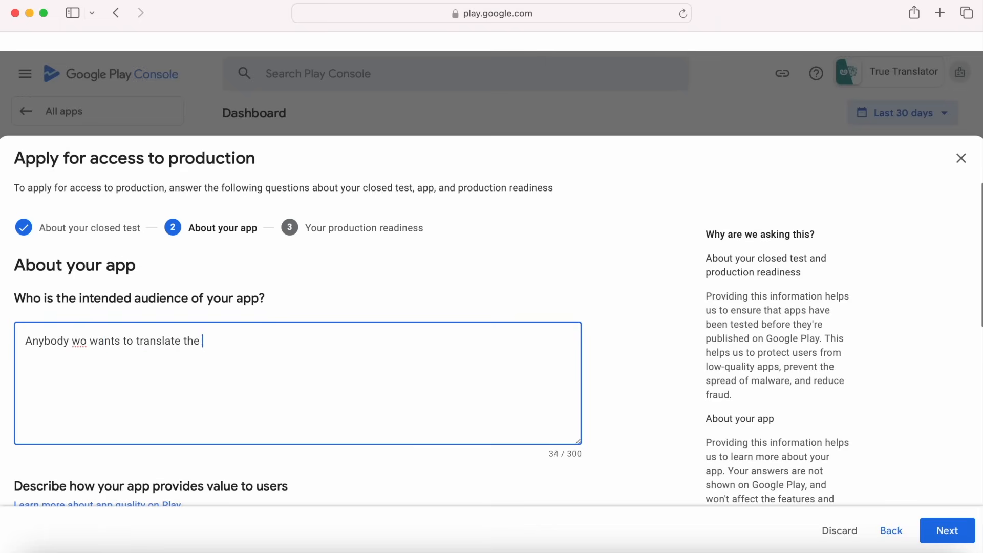
type(" speech or imag")
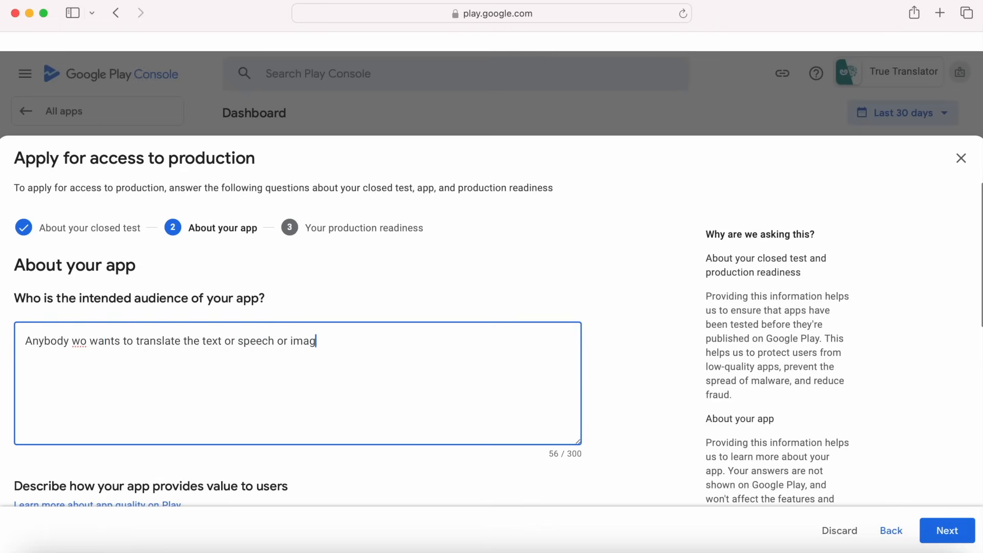
type("es to telugu language or vice versa.")
left_click(79, 342)
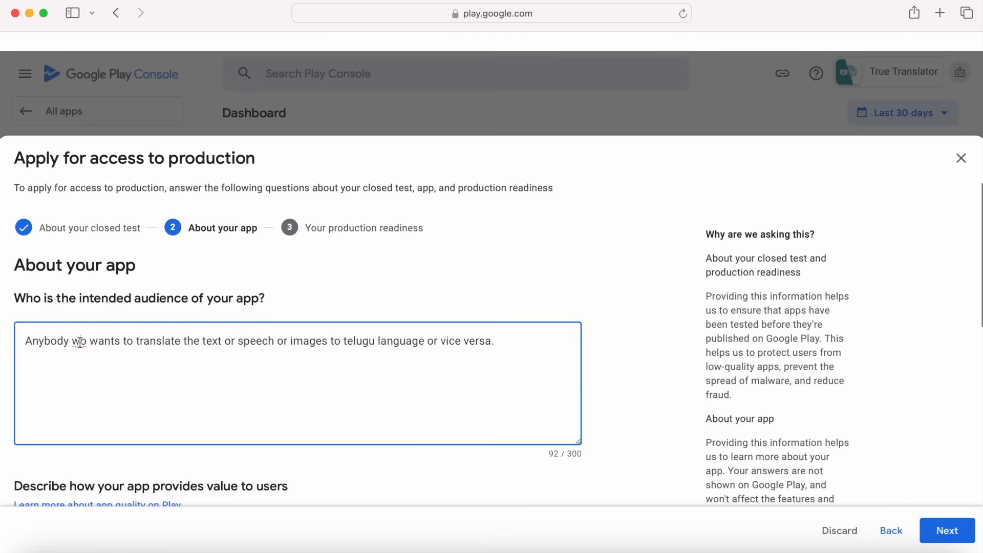
type("h")
left_click(207, 344)
type("ir")
left_click(253, 390)
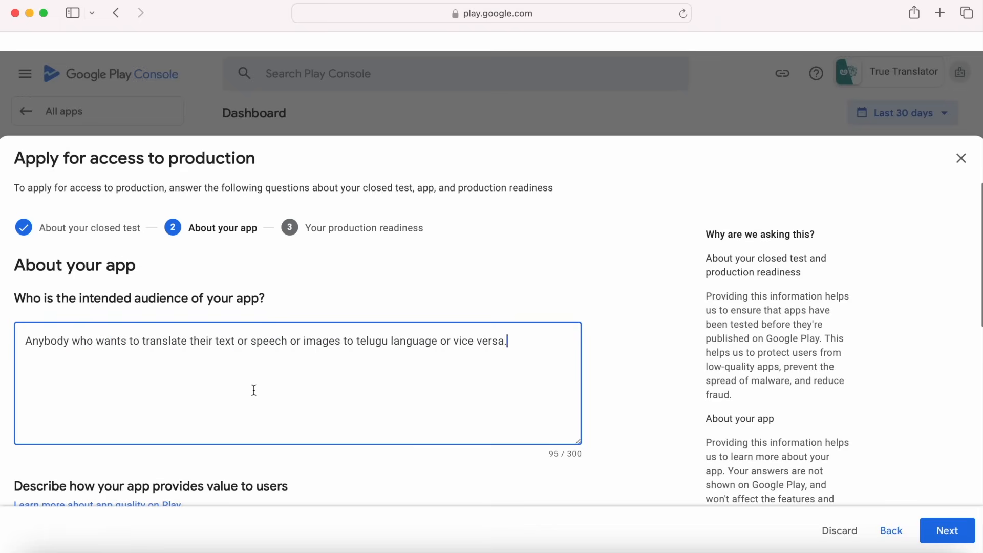
scroll(253, 388, "down", 5)
Describe the app as useful, free and easy to use, and expect 10K - 100K installs.
left_click(186, 309)
type("My app is an useful")
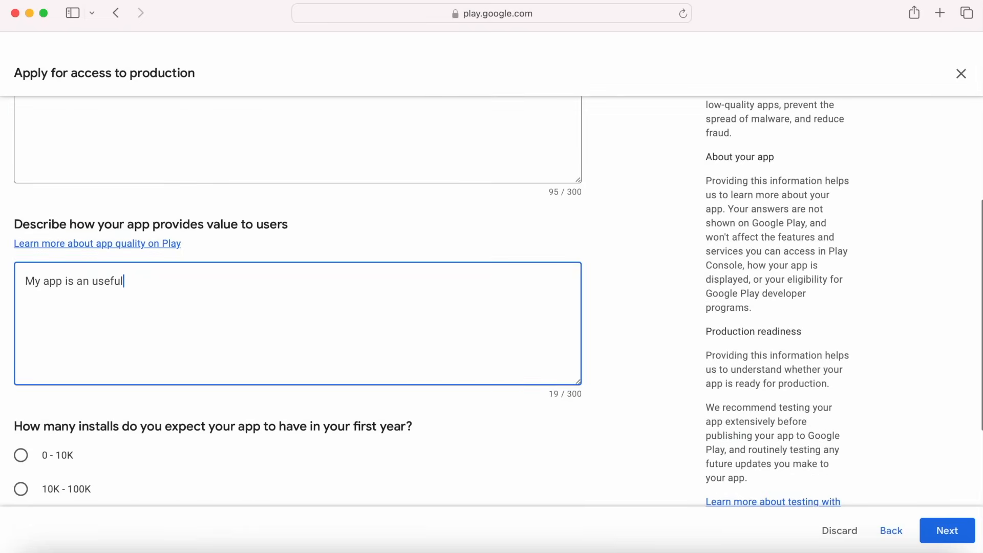
type(" app for the end users. It is free ")
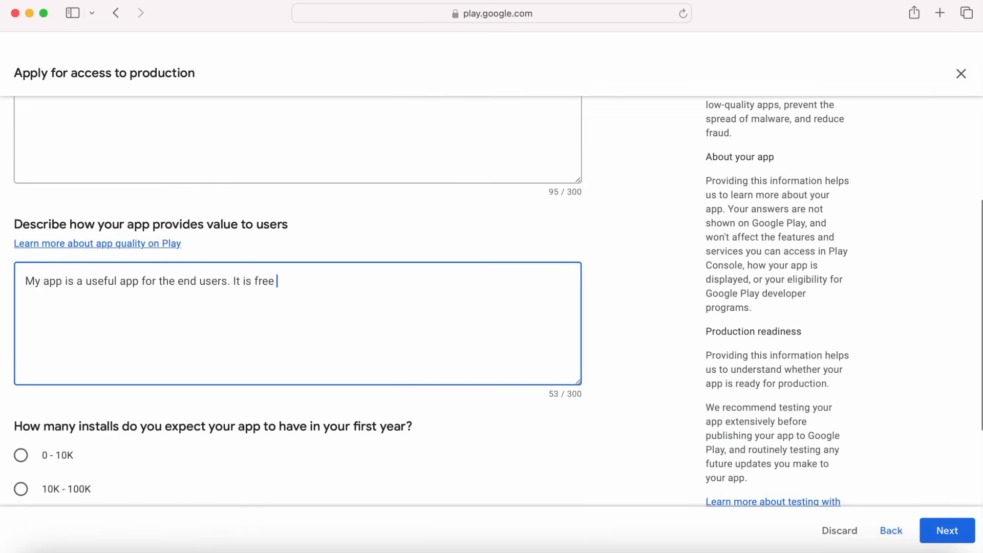
type("and easy to use.")
left_click(81, 281)
left_click(82, 294)
right_click(85, 282)
left_click(98, 228)
scroll(397, 323, "down", 3)
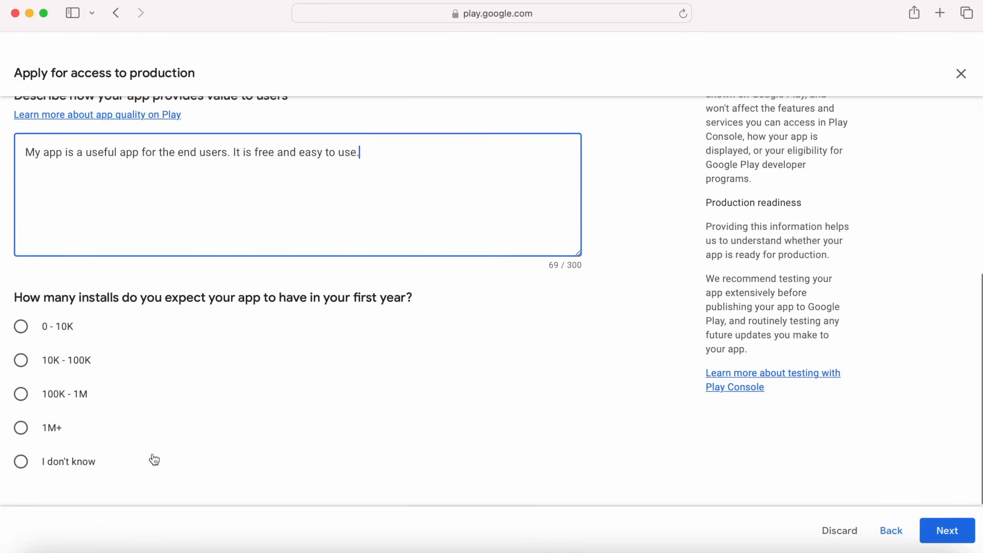
left_click(67, 360)
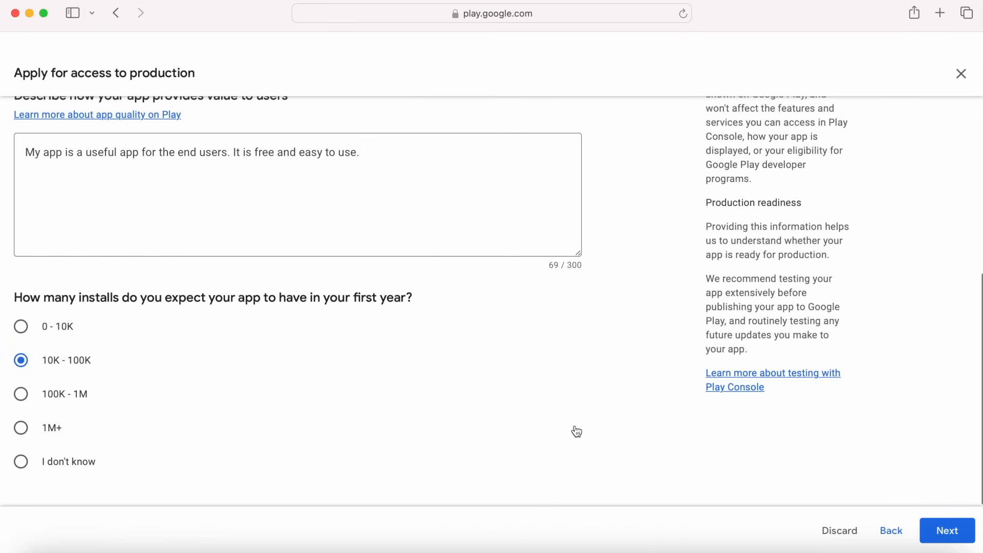
left_click(957, 522)
Answer the readiness questions (battery saver UI fixes, thorough testing, no crashes) and submit the application.
type("Fixed UI issues for t")
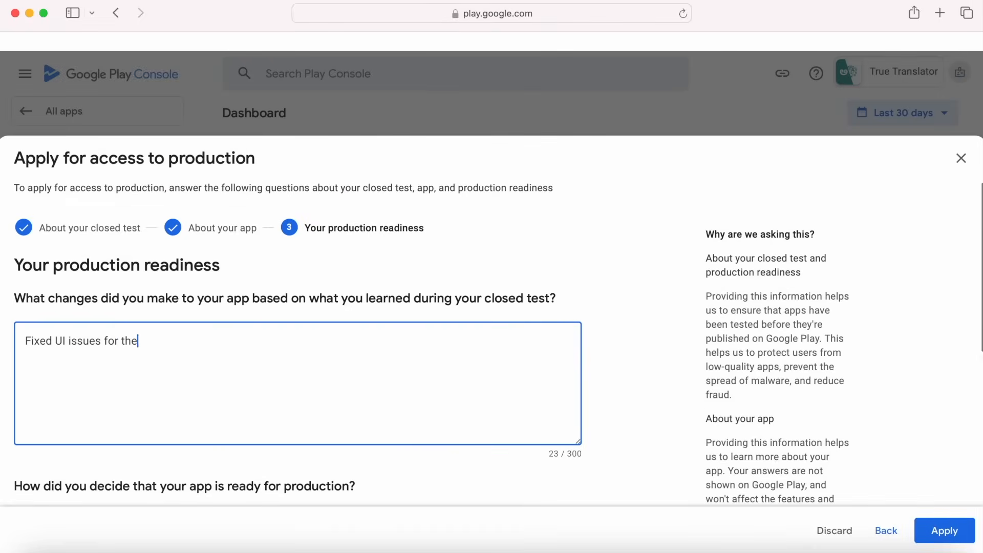
type("he battery saver mode on")
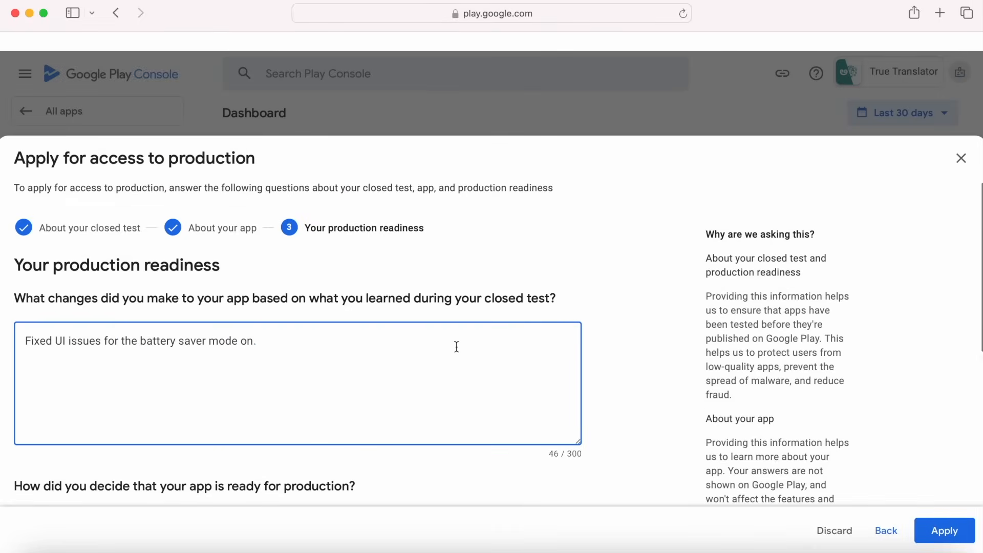
scroll(279, 259, "down", 5)
left_click(278, 259)
type("All the features were tested thoro")
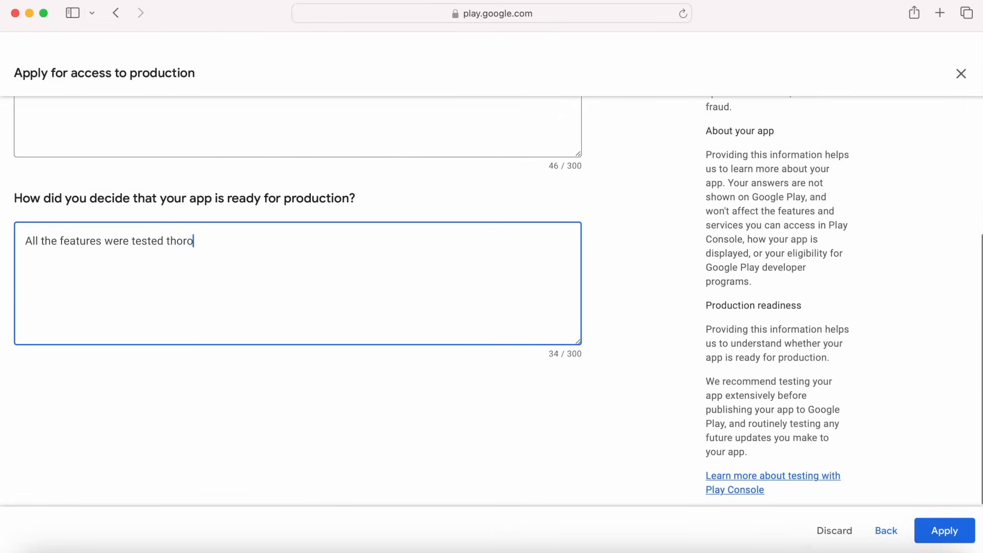
type("ughly. No issues or c")
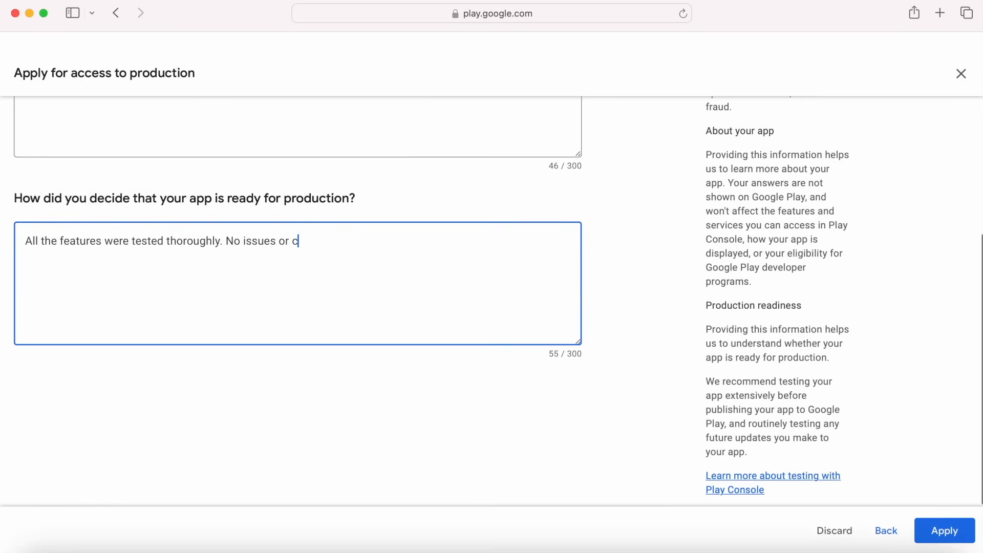
type("ashes are found on closed testing.")
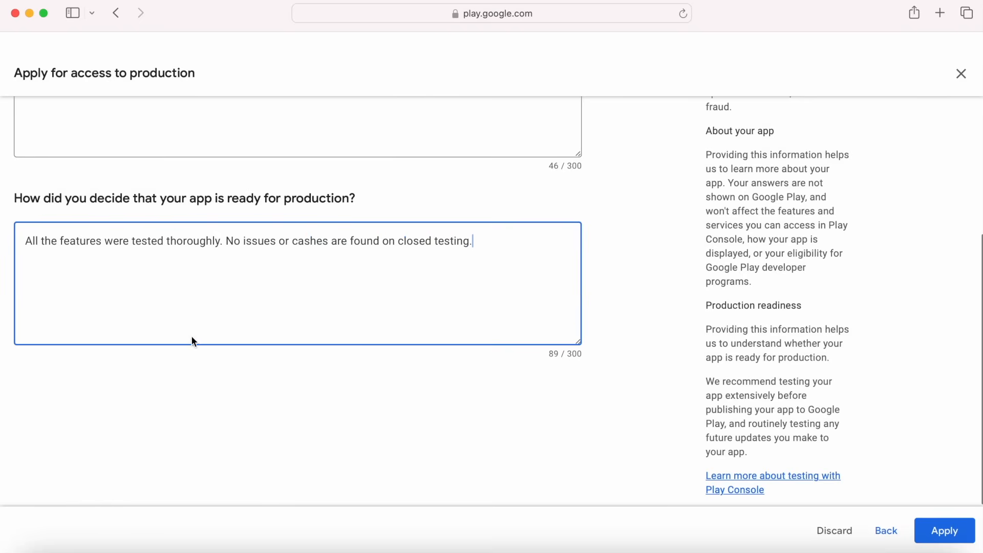
left_click(945, 538)
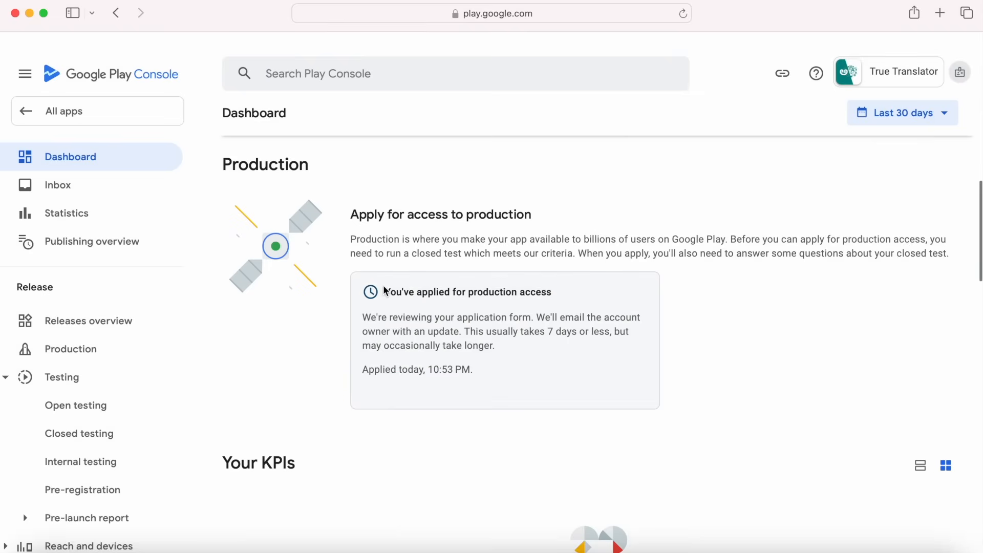
Read the 'You've applied for production access' card noting review takes 7 days or less.
left_click_drag(393, 291, 565, 290)
left_click_drag(363, 317, 606, 330)
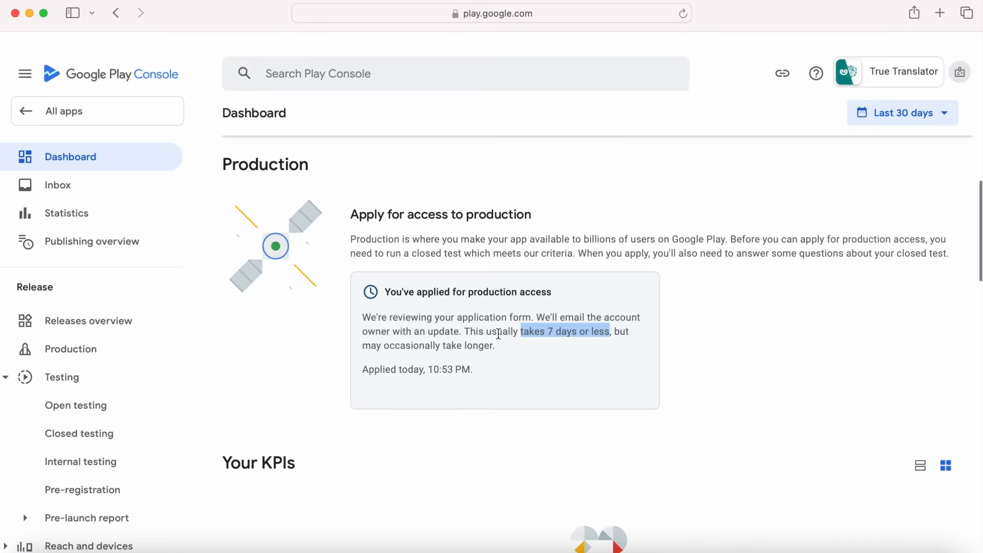
left_click(487, 371)
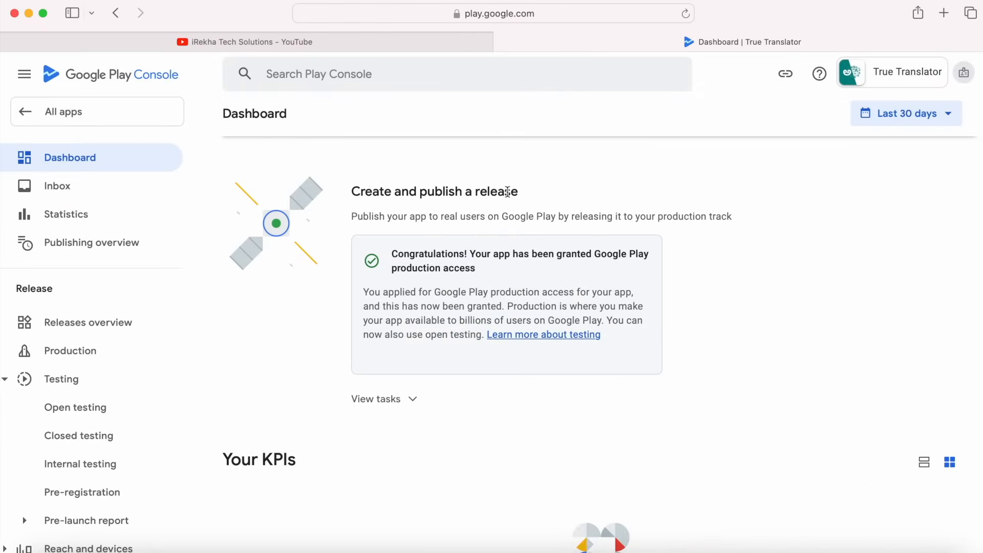
Highlight and read the Dashboard notice that production access has been granted.
left_click_drag(398, 251, 489, 274)
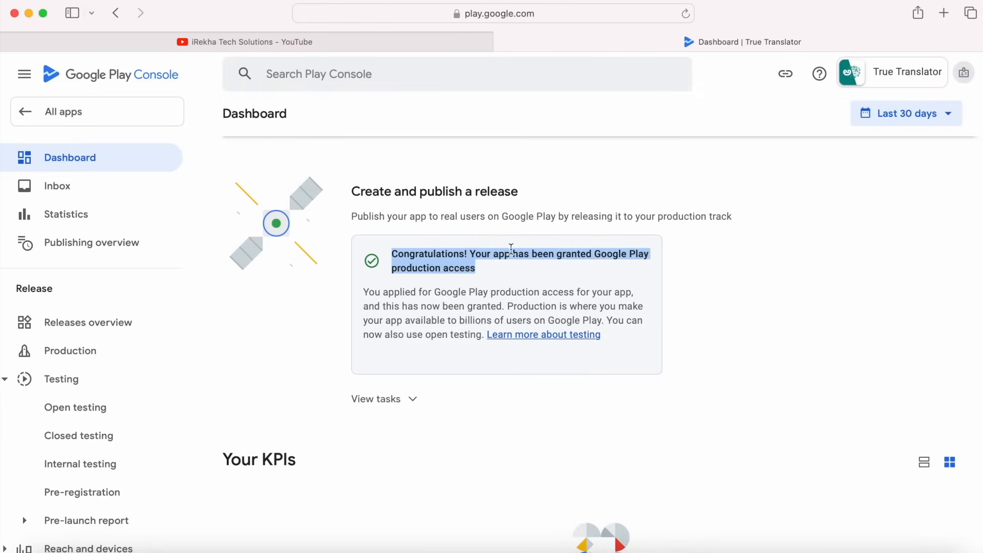
left_click(450, 354)
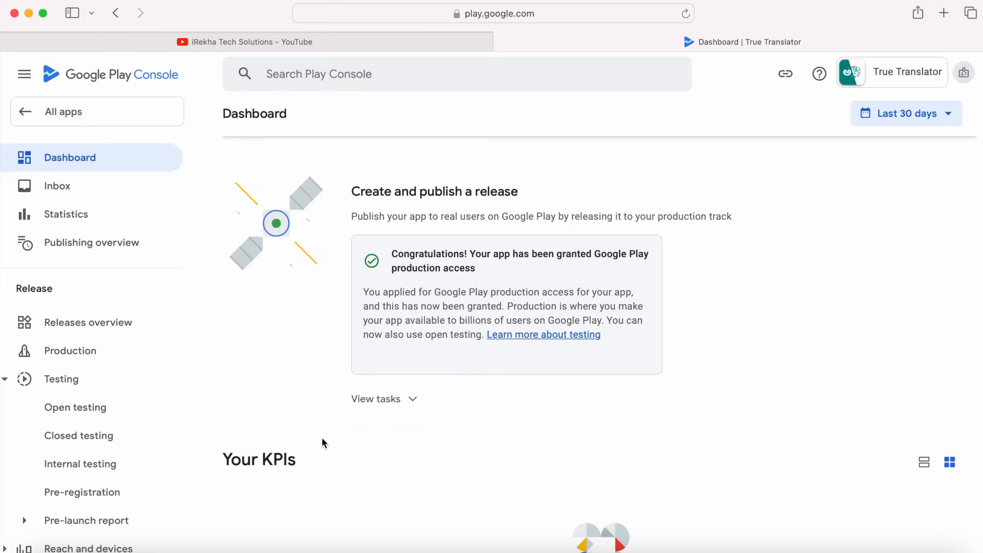
Scroll through the remaining release tasks, then open the still-inactive Production track page.
left_click(377, 398)
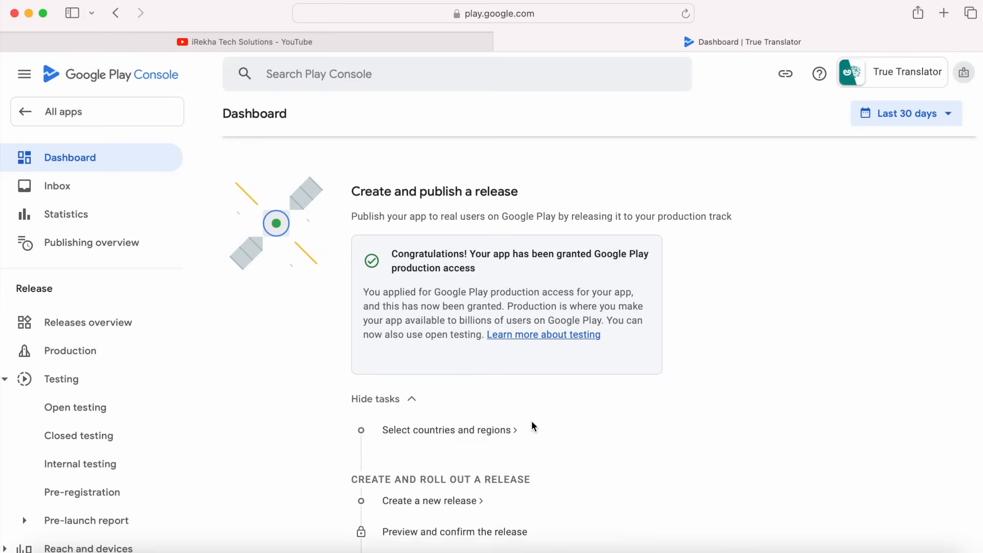
scroll(531, 420, "down", 3)
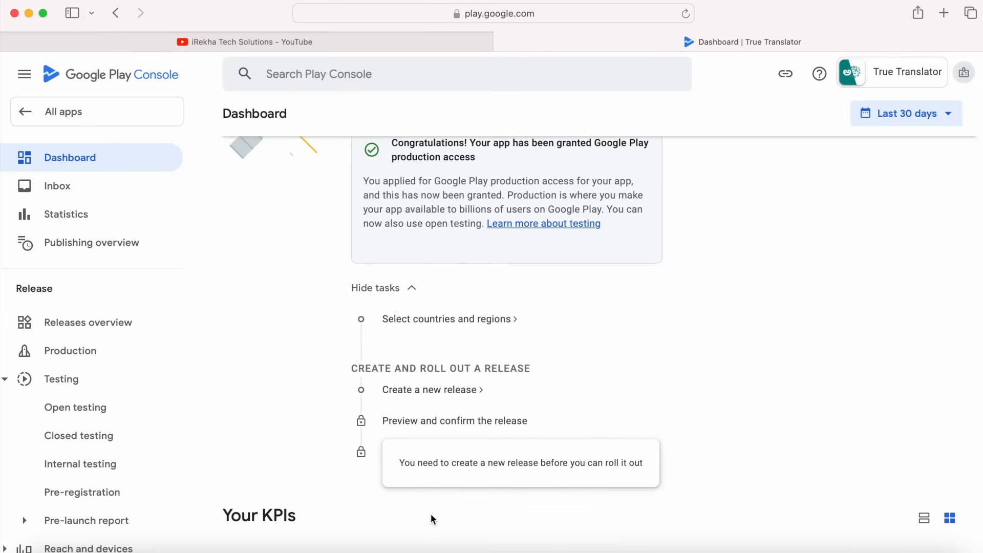
scroll(548, 476, "up", 2)
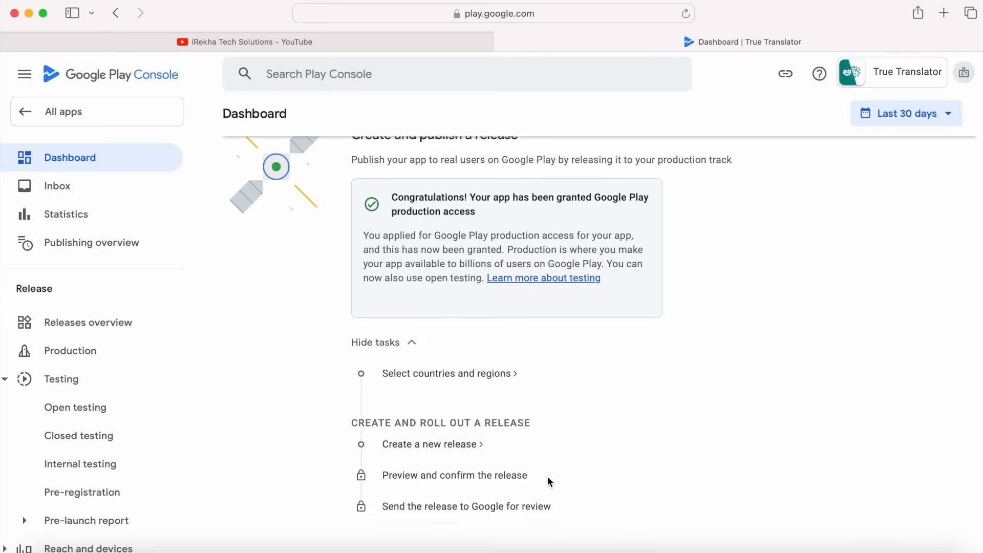
left_click(71, 353)
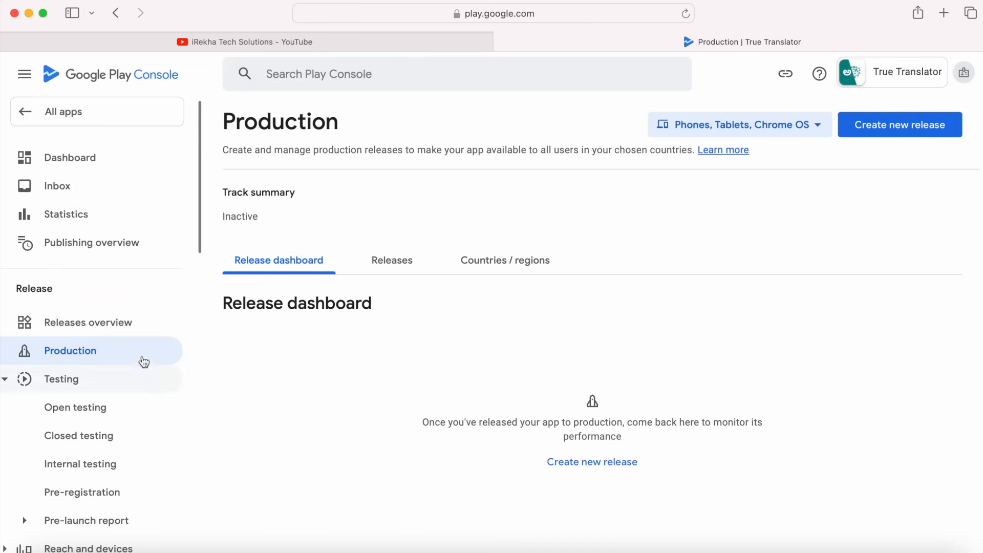
Open the Closed testing - Alpha track showing active release 2 (1.2).
left_click(80, 436)
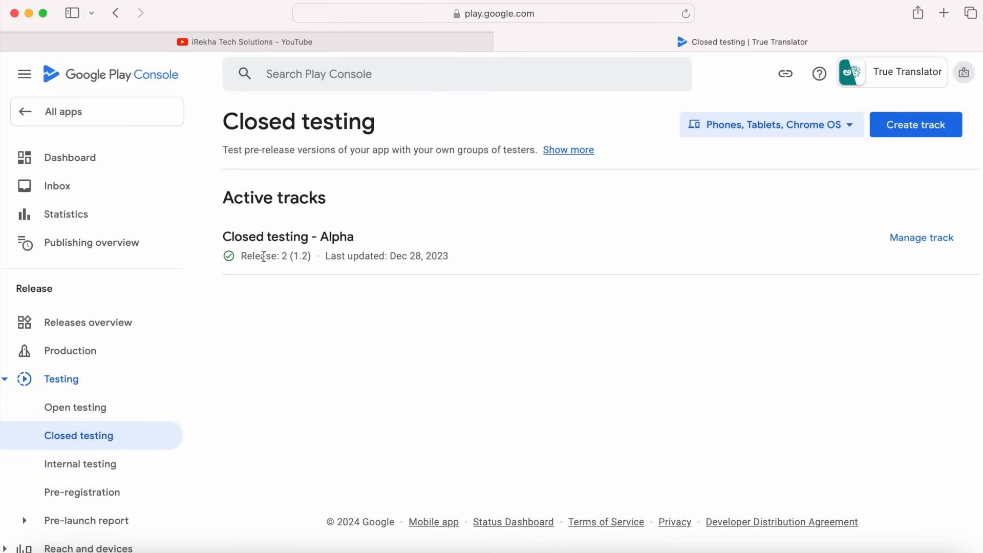
left_click(924, 239)
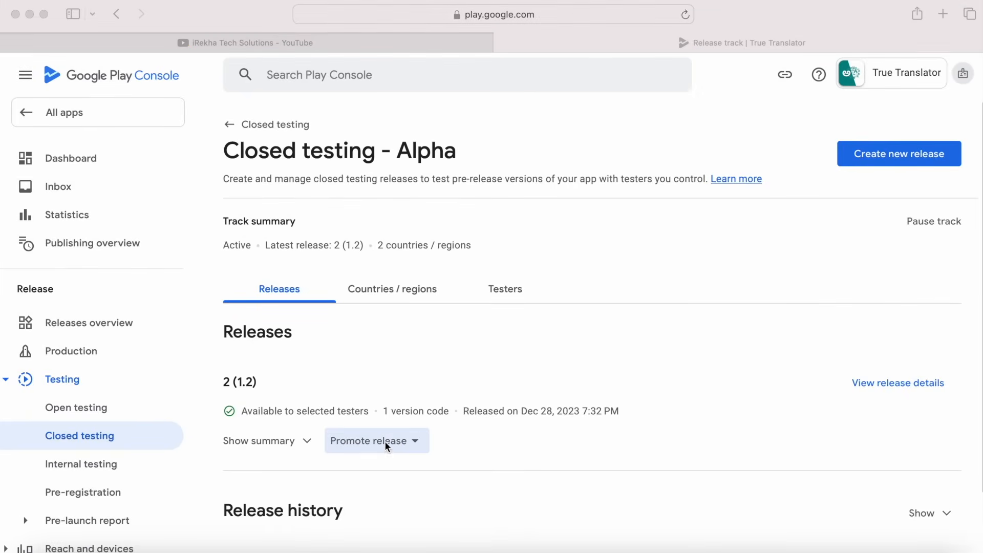
Promote closed-testing release 2 (1.2) to the Production track and scroll through the new release.
left_click(384, 440)
left_click(385, 441)
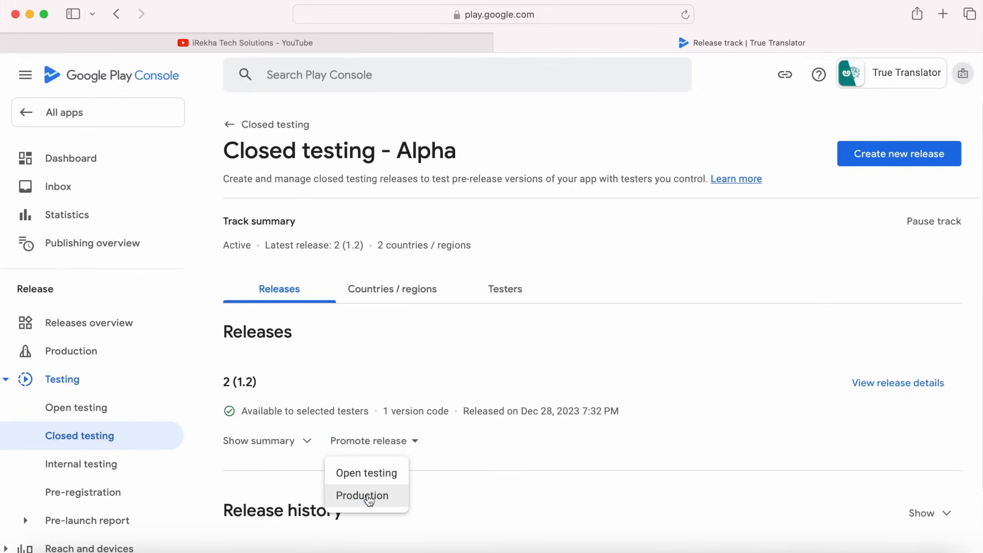
left_click(379, 499)
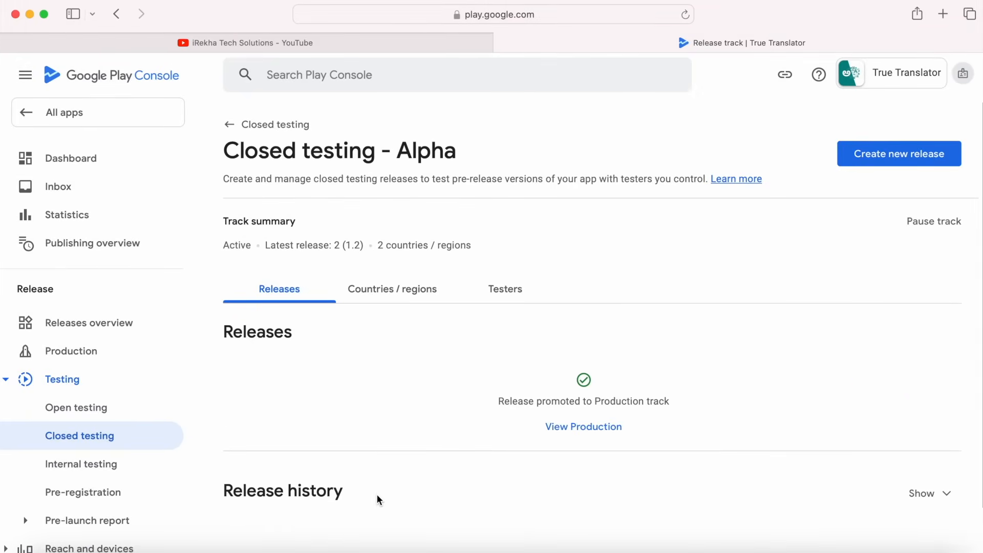
scroll(413, 368, "down", 5)
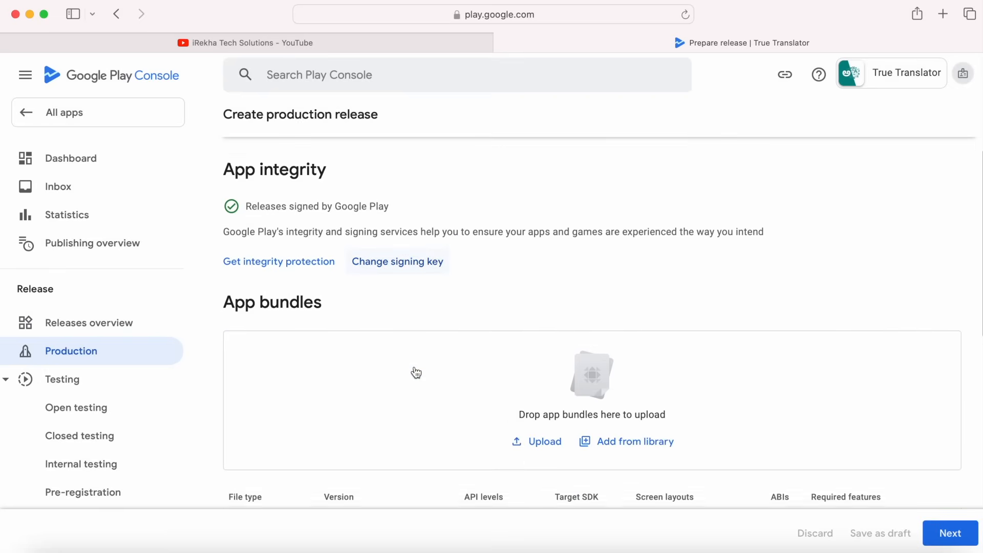
scroll(414, 366, "down", 3)
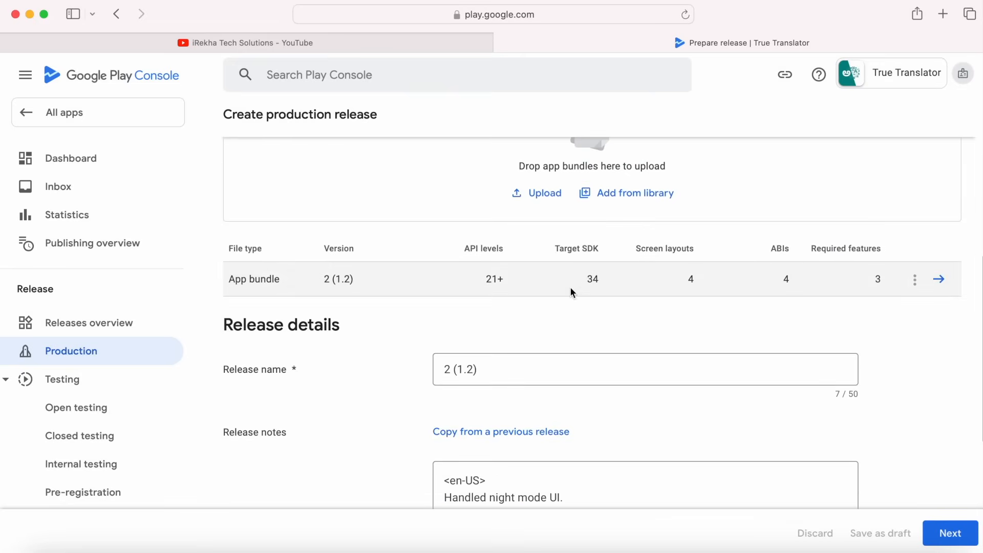
scroll(507, 358, "down", 3)
scroll(506, 298, "down", 3)
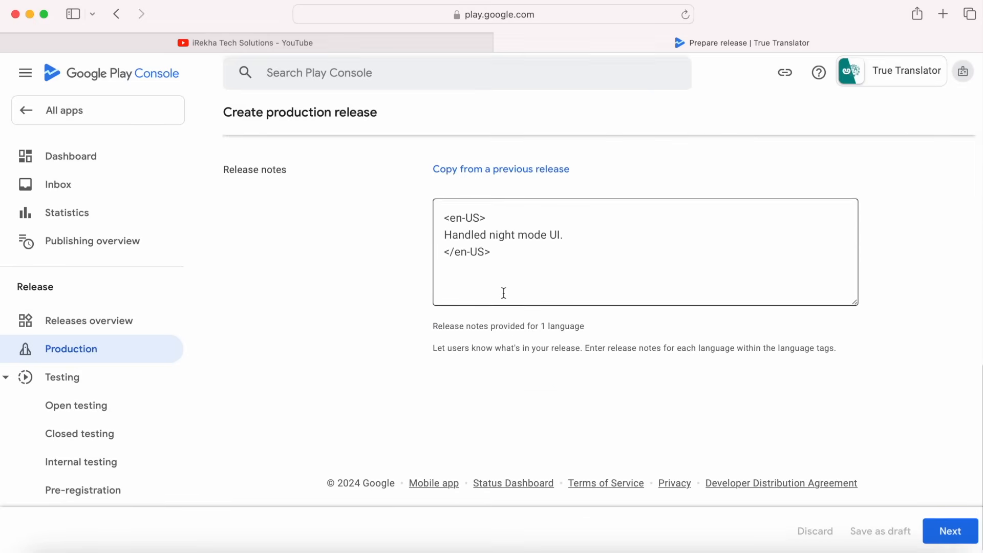
Check the 'Handled night mode UI.' notes, read the no-countries error, and go back.
left_click_drag(571, 241, 434, 236)
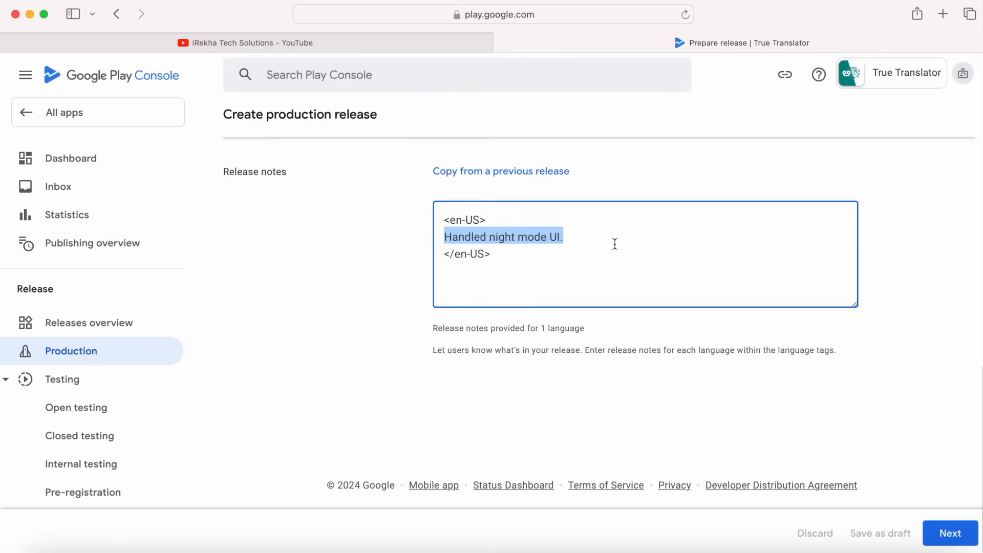
left_click(675, 235)
left_click(949, 534)
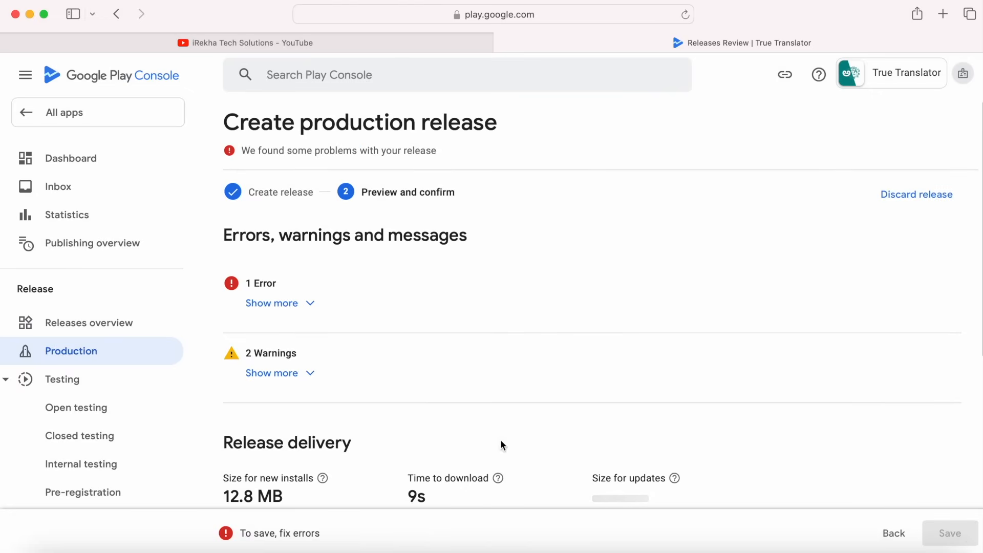
left_click(284, 304)
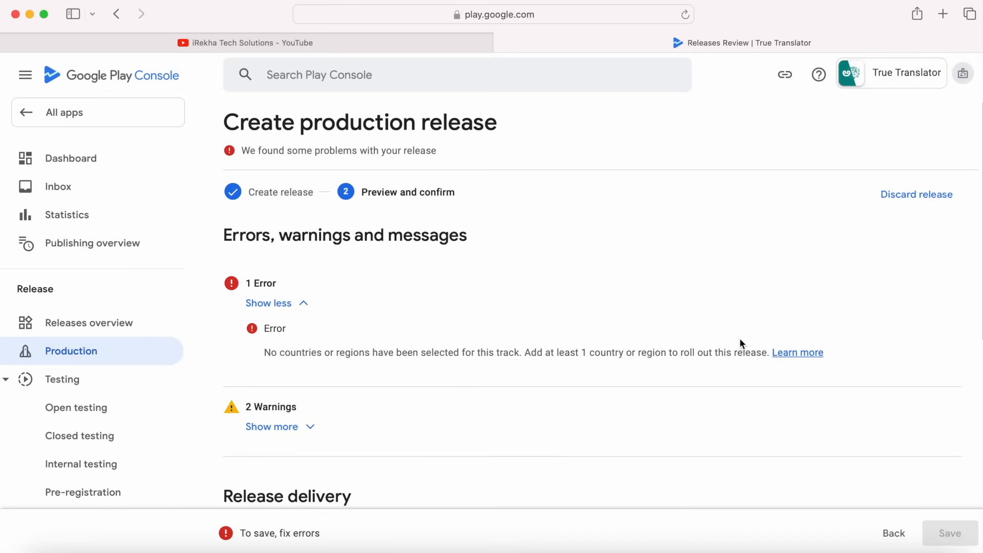
left_click(894, 533)
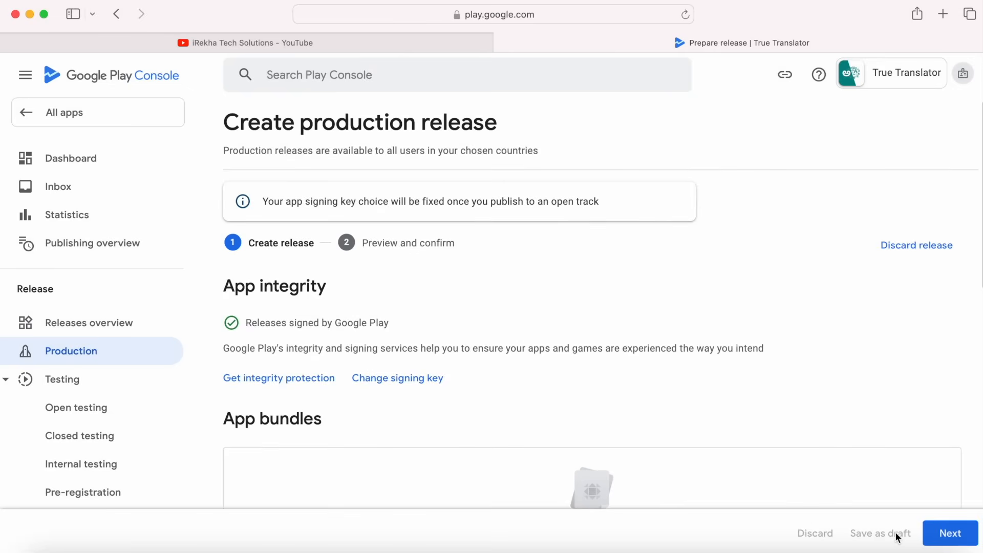
From the Dashboard, open the production countries and regions setup to add countries.
left_click(75, 159)
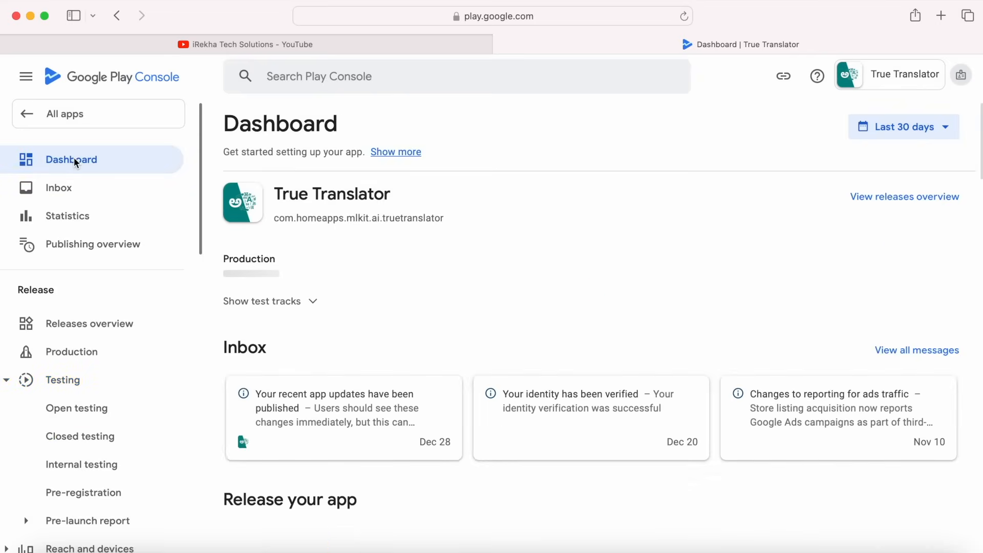
scroll(500, 430, "down", 10)
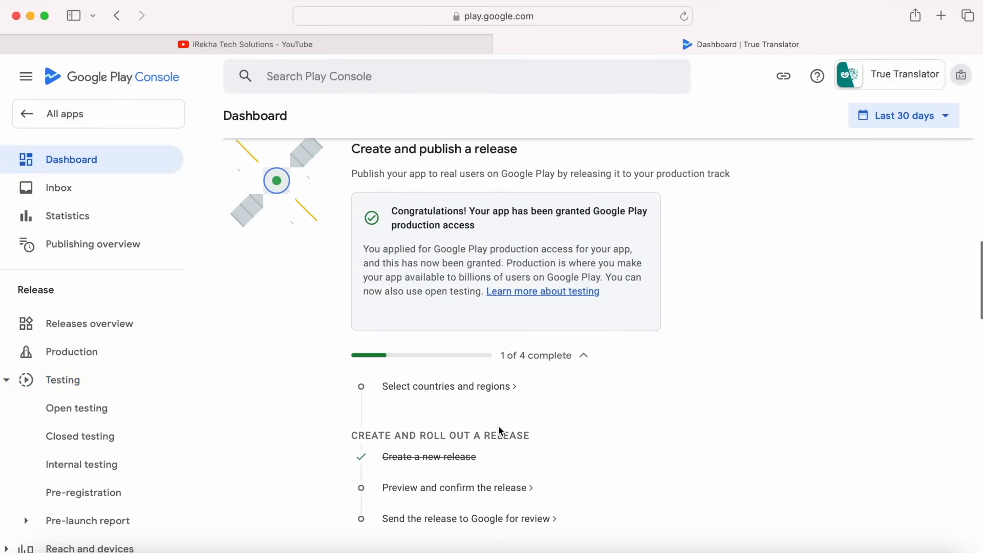
left_click(428, 389)
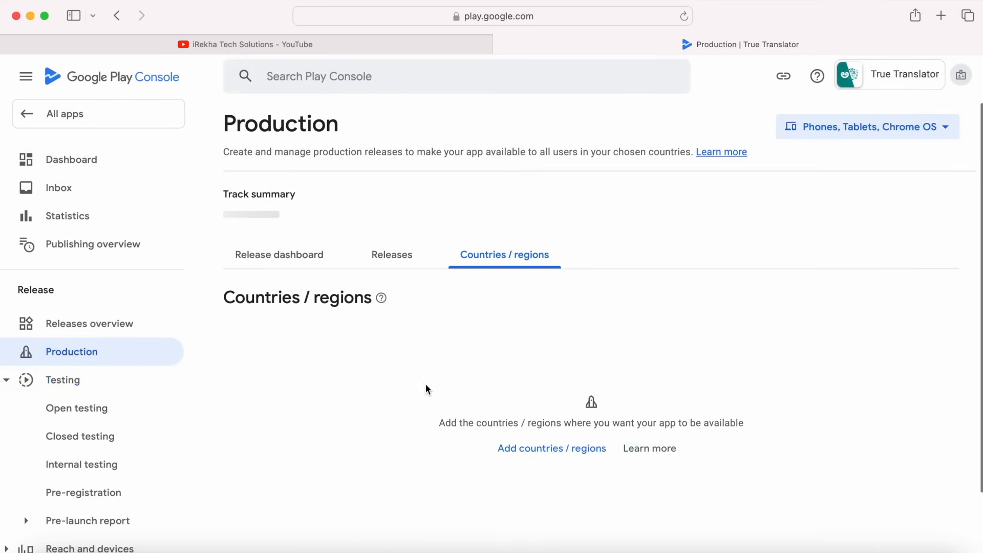
left_click(556, 462)
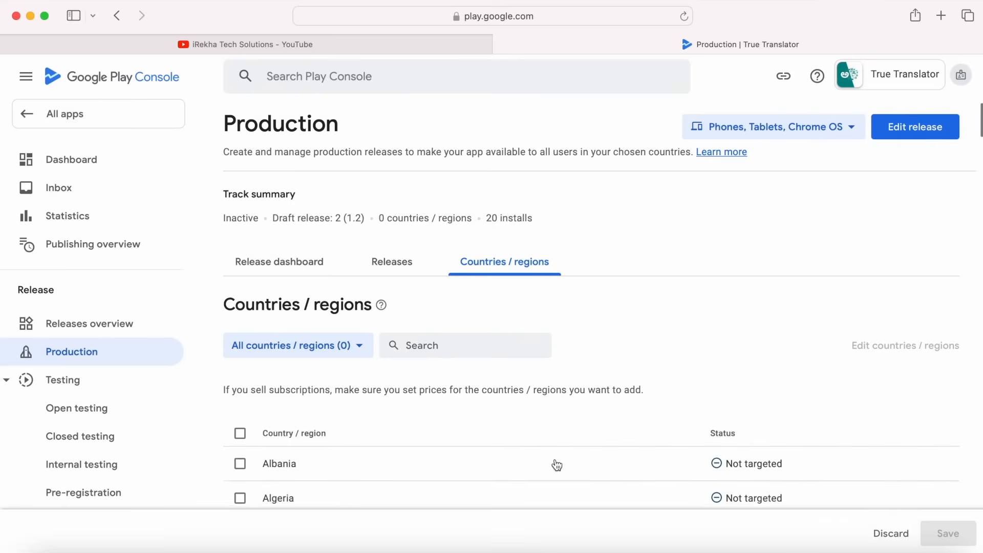
Select all countries and regions, save, and return to the Dashboard showing 2 of 4 complete.
scroll(555, 465, "down", 3)
left_click(240, 304)
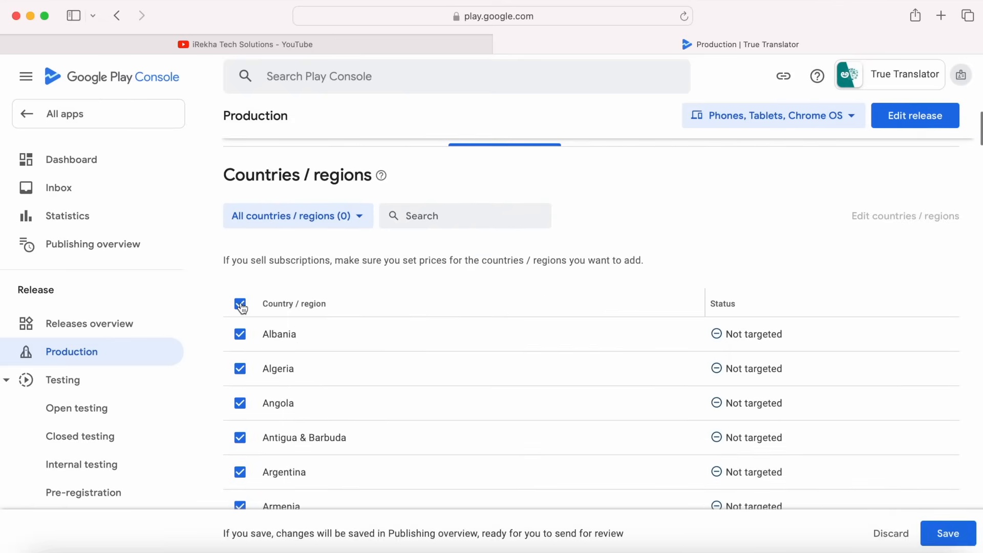
scroll(324, 439, "down", 5)
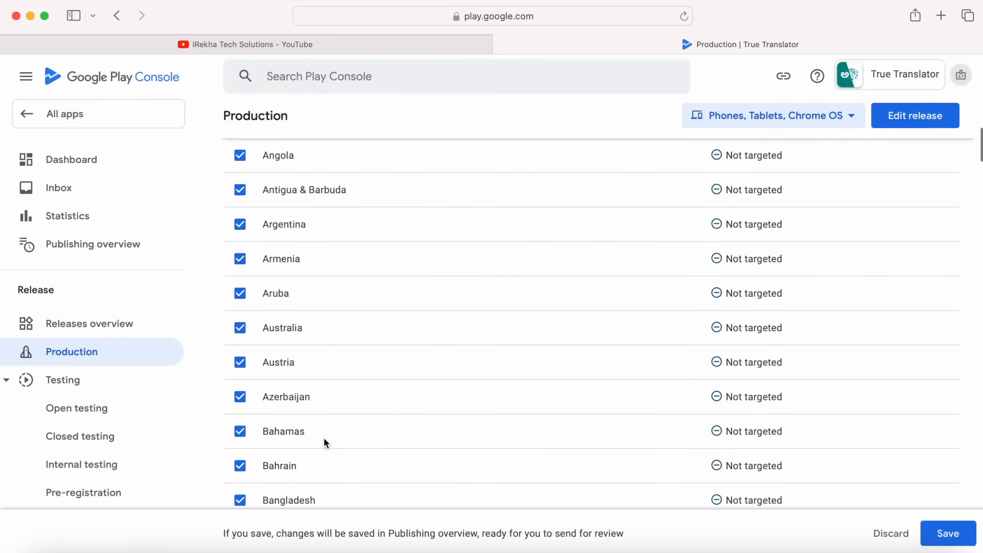
scroll(368, 399, "up", 10)
left_click(945, 533)
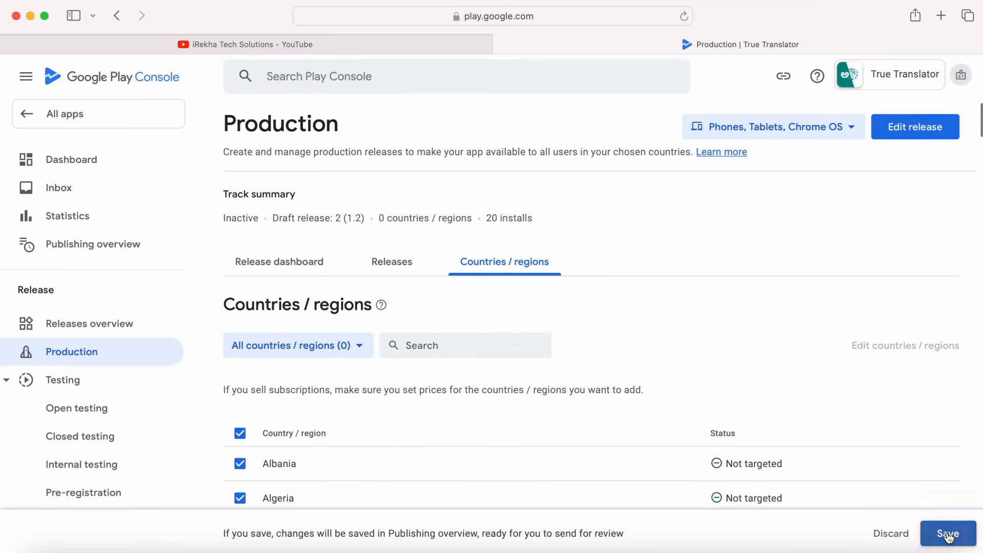
left_click(80, 158)
left_click(79, 159)
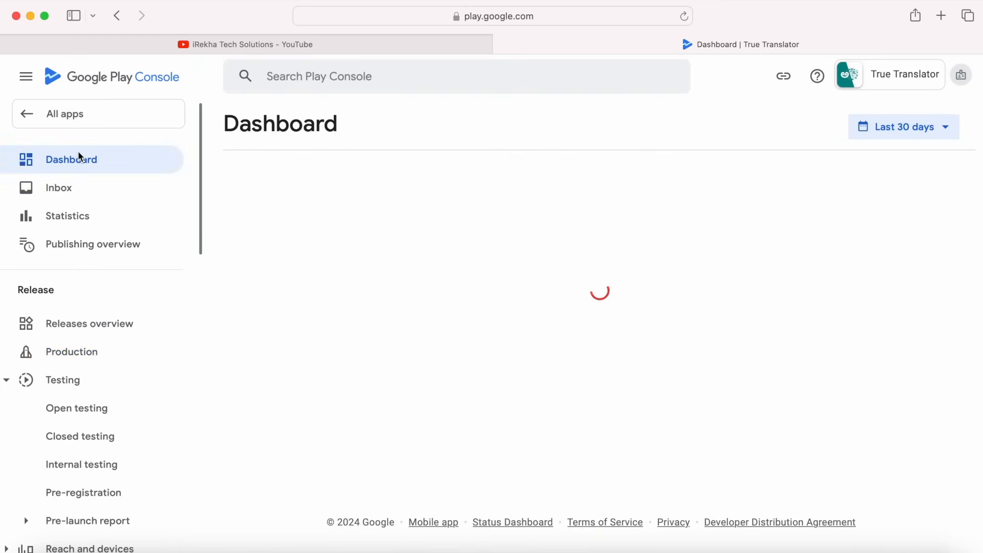
scroll(478, 425, "down", 10)
scroll(479, 427, "down", 8)
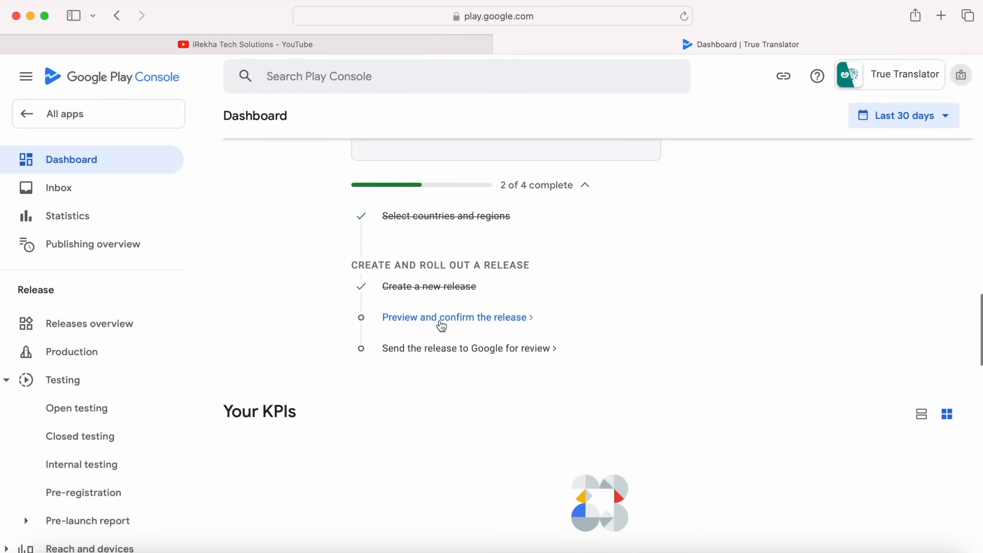
Edit and preview the draft production release 2 (1.2), save it, and go to the publishing overview.
left_click(442, 318)
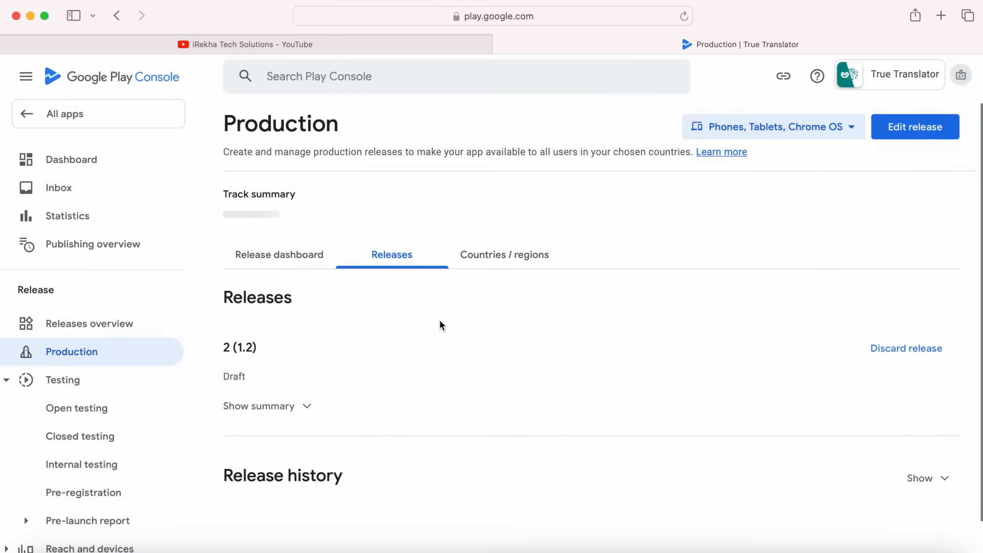
left_click(916, 128)
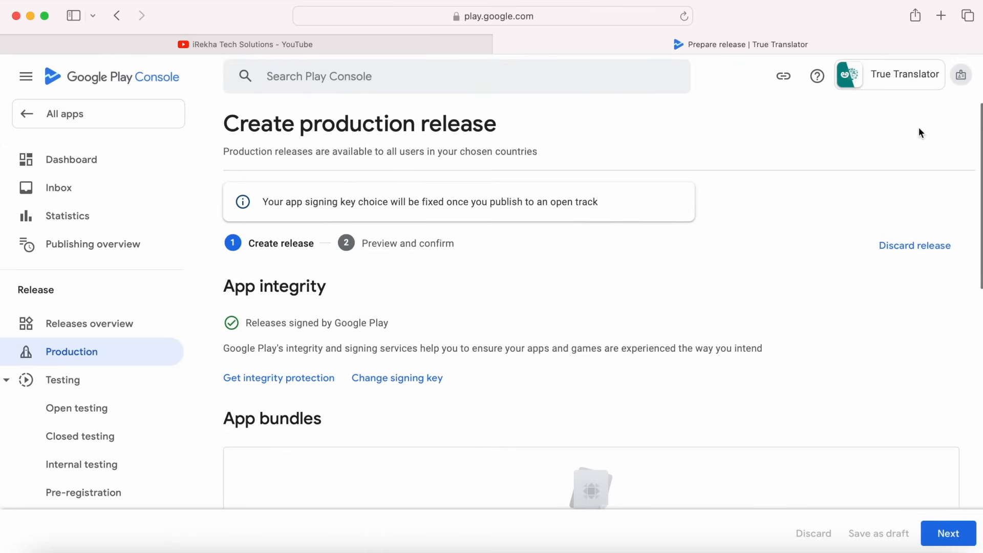
left_click(936, 535)
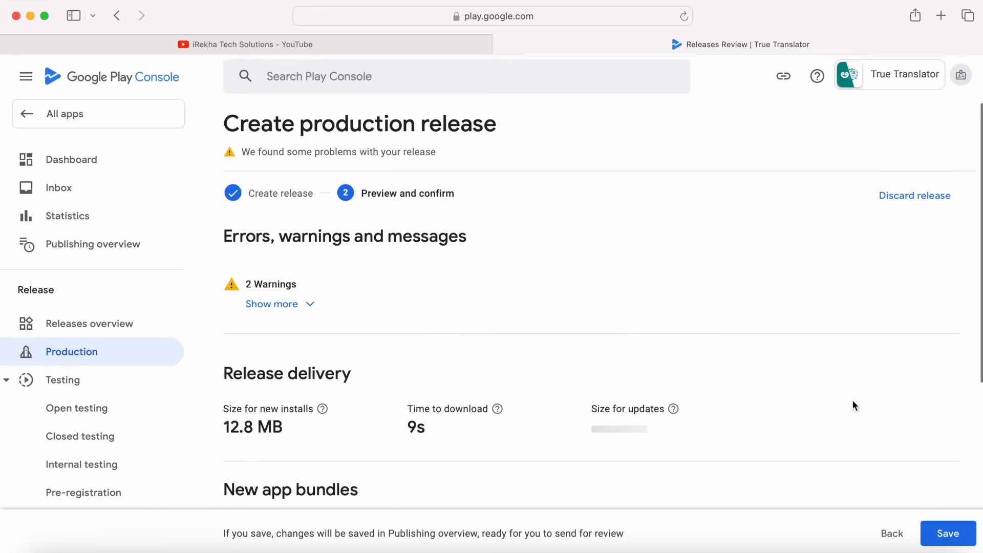
scroll(853, 405, "down", 5)
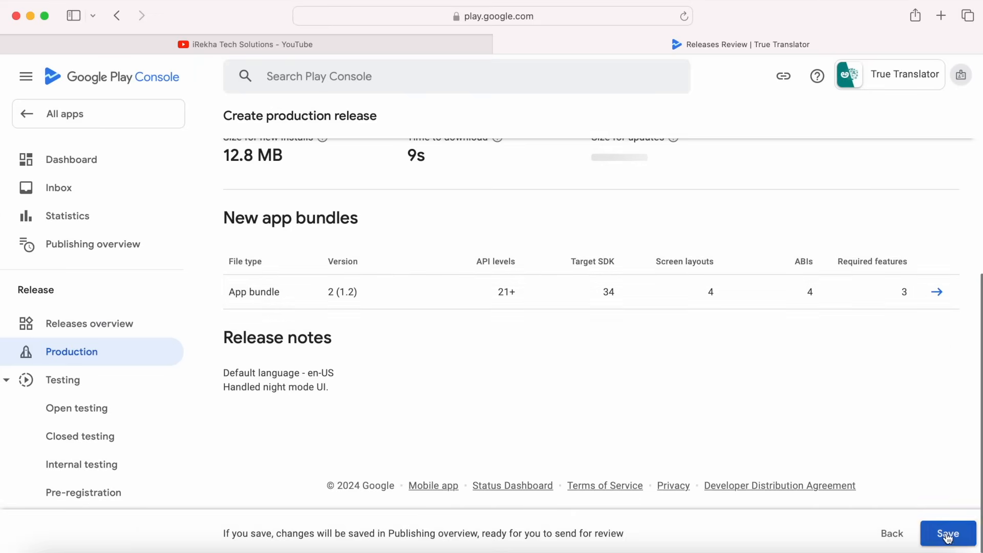
left_click(947, 535)
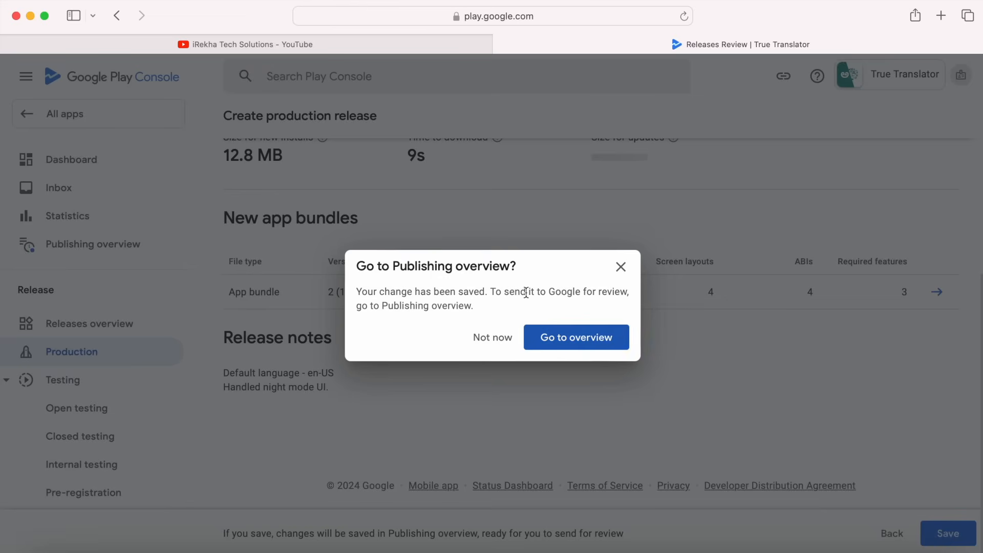
left_click(588, 339)
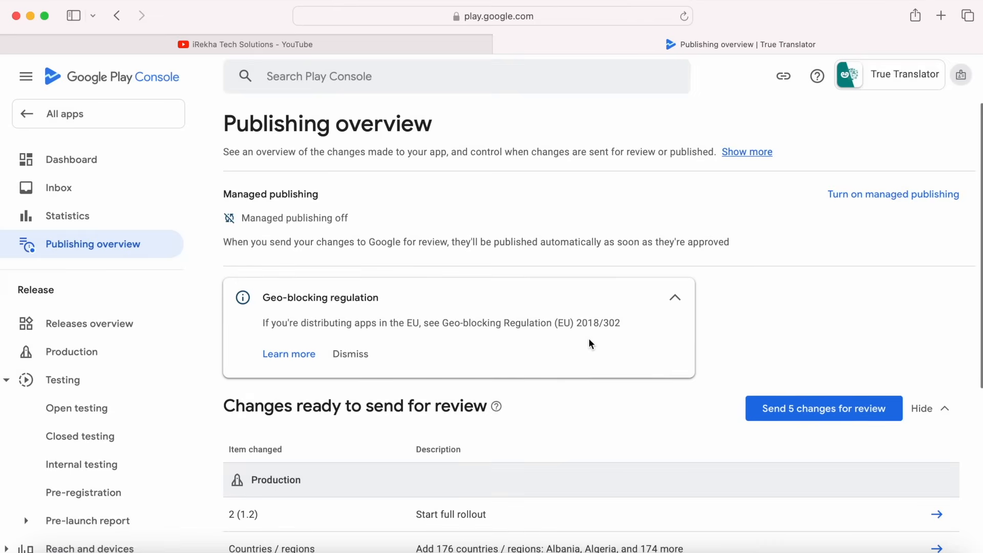
Send all 5 changes, including production release 2 (1.2), for review, then return to All apps.
scroll(588, 339, "down", 5)
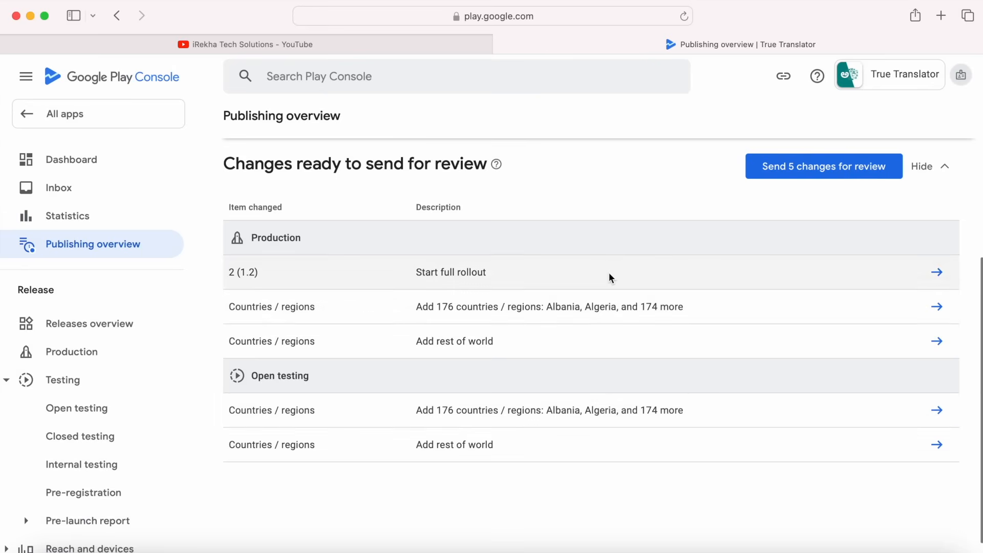
left_click(813, 171)
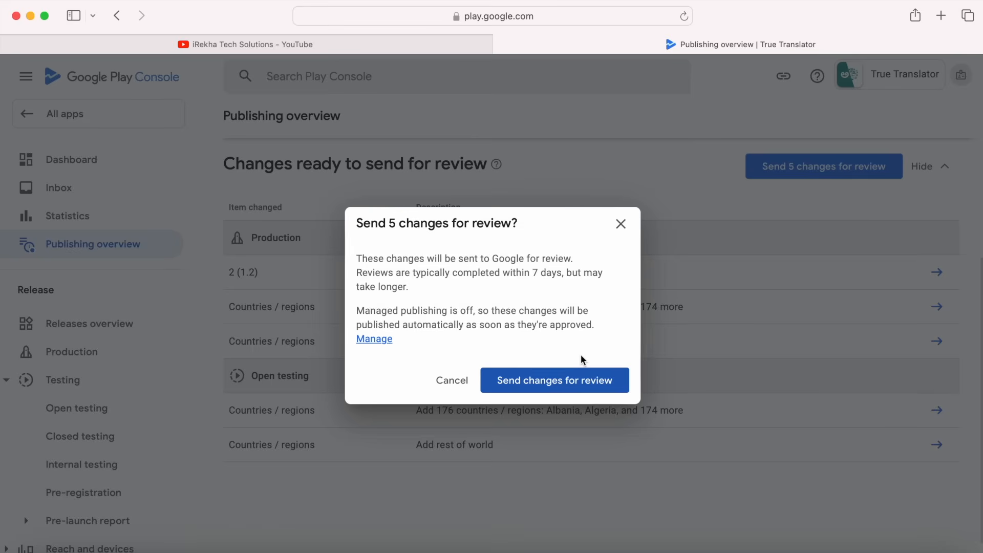
left_click(575, 390)
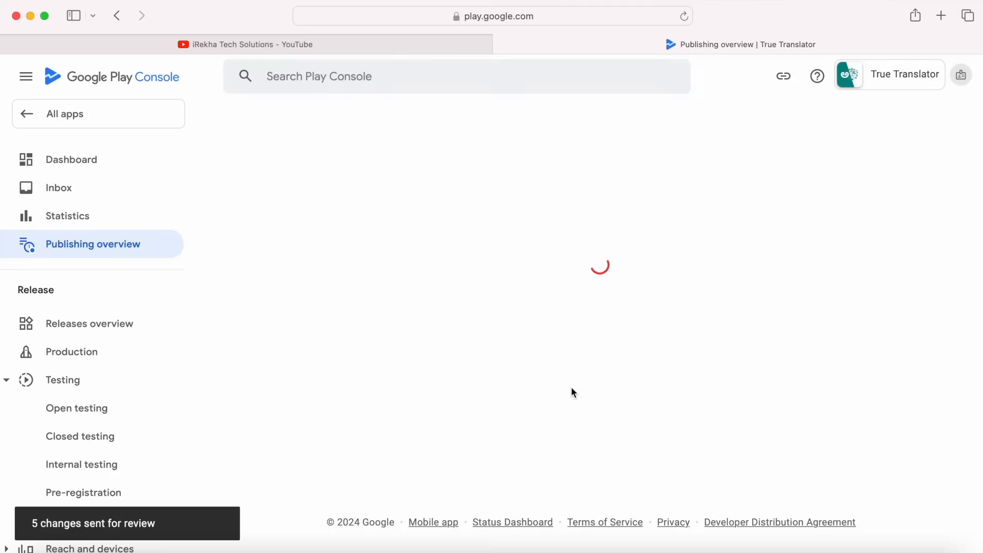
scroll(583, 444, "down", 5)
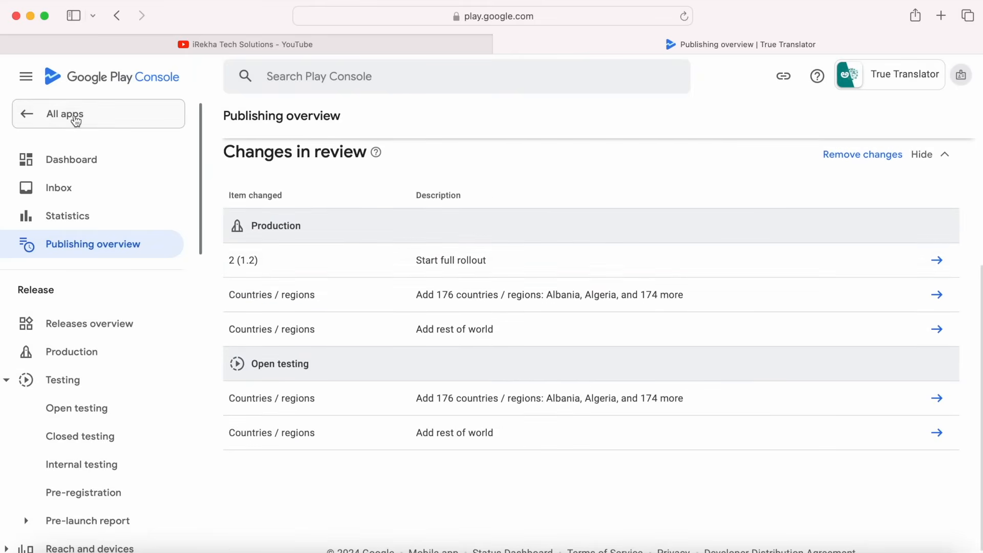
left_click(73, 117)
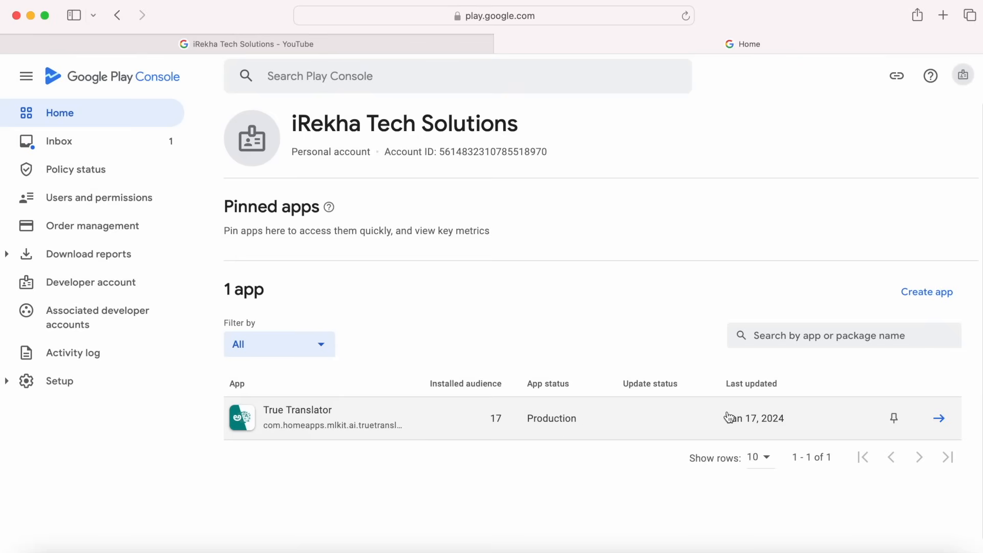
Read the Inbox message confirming the app updates were published.
left_click(68, 148)
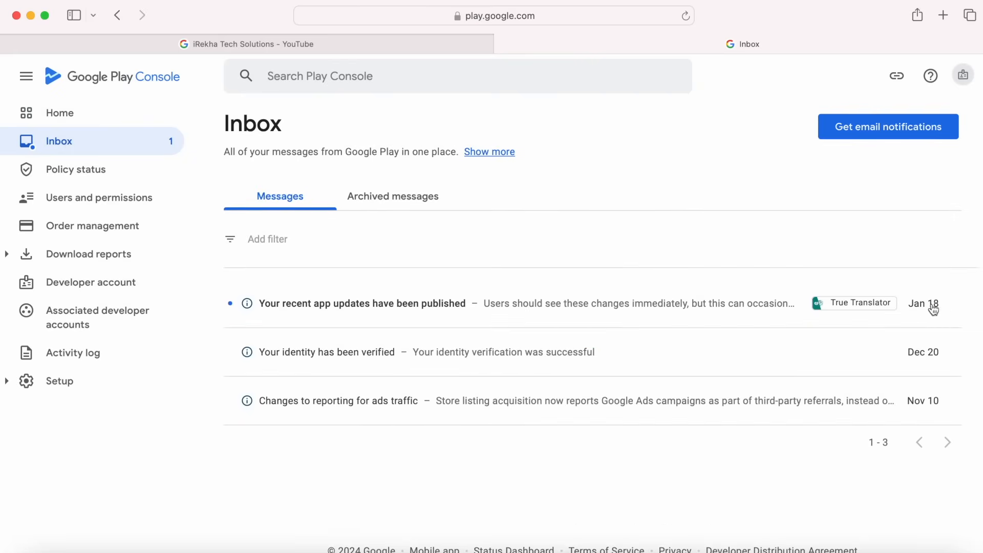
left_click(429, 308)
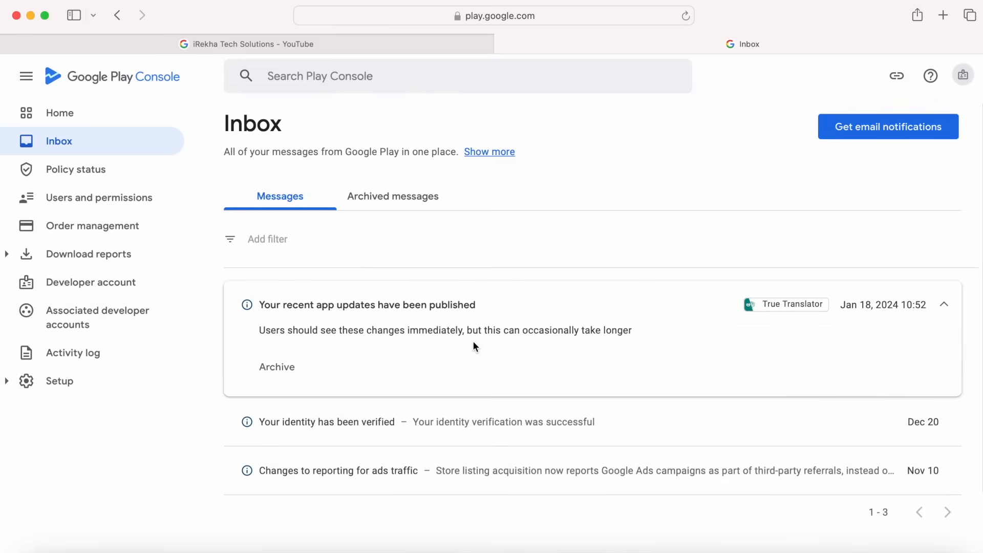
left_click(443, 308)
Open True Translator's dashboard, confirm production is Active, and view its live Google Play listing.
left_click(66, 113)
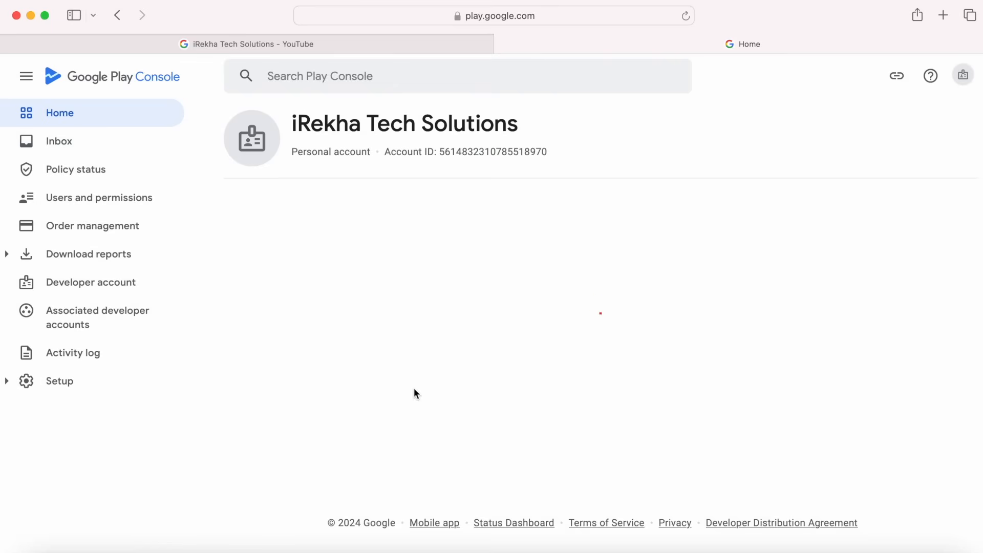
left_click(295, 415)
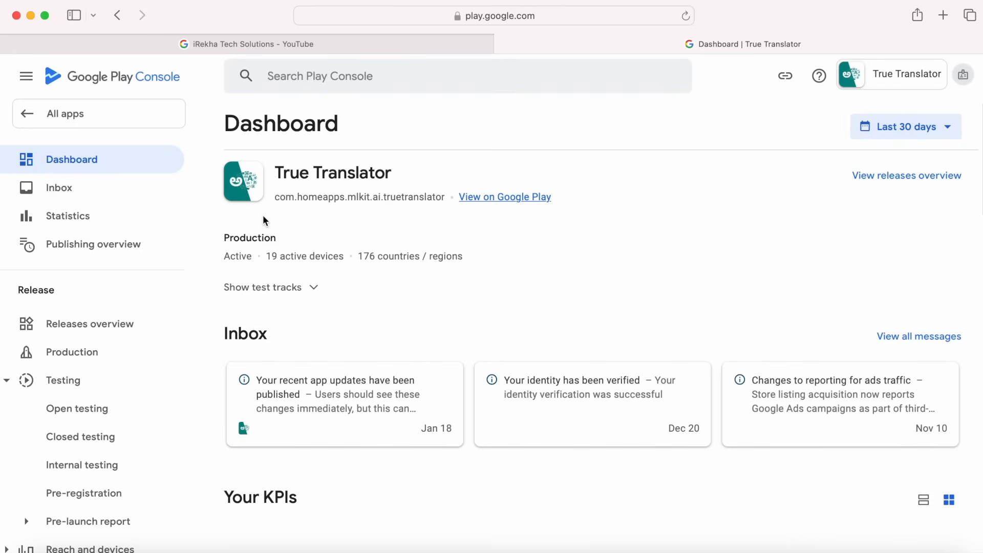
left_click_drag(224, 256, 289, 241)
left_click(498, 200)
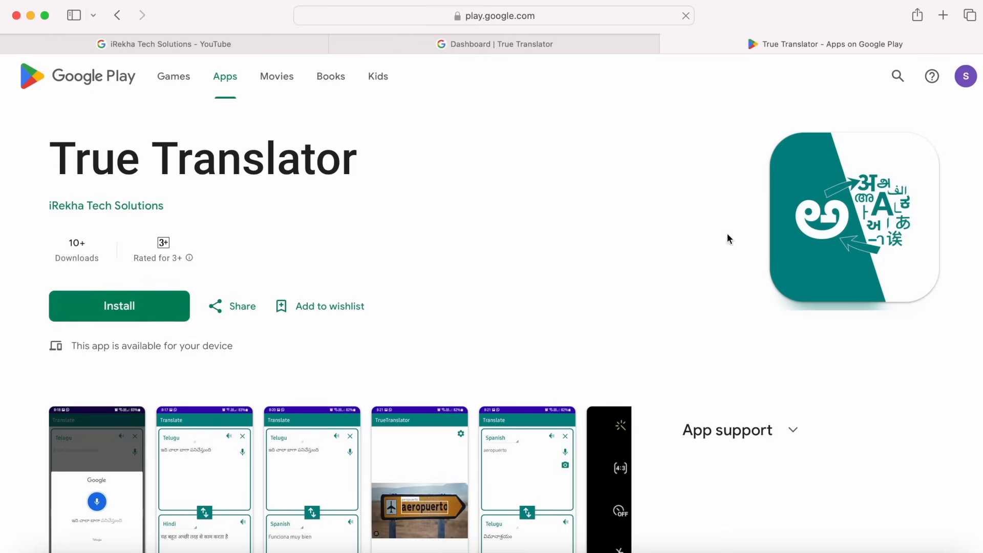
scroll(517, 467, "down", 6)
scroll(518, 467, "up", 6)
scroll(517, 467, "down", 6)
scroll(515, 464, "up", 6)
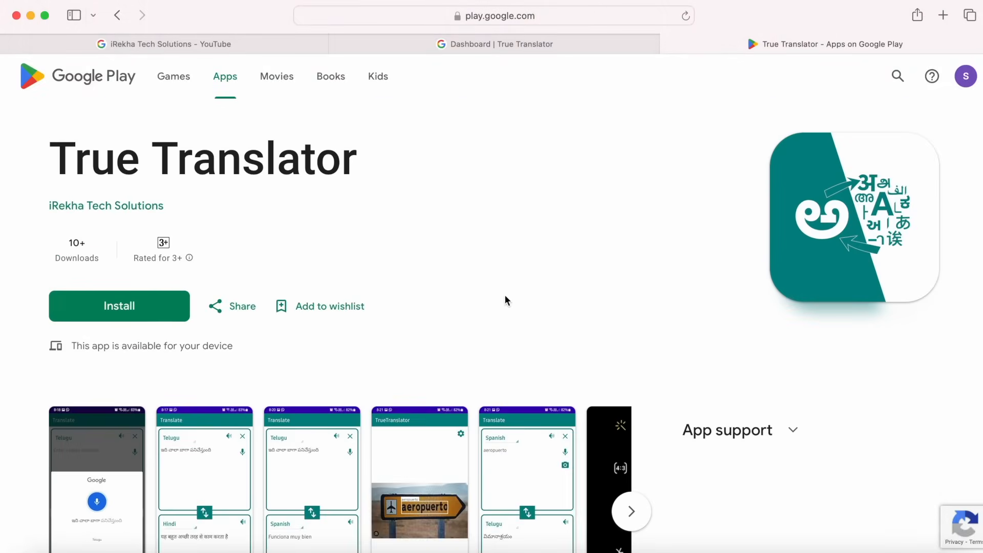